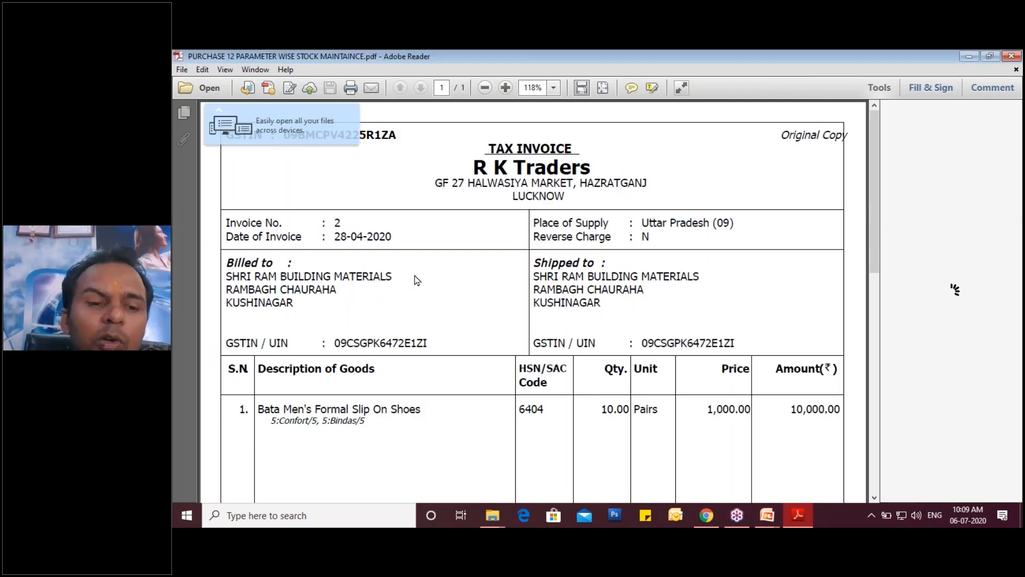
- Circle the item description, quantity with unit, price and amount on the invoice's shoe line, and add a tick beside the quantity
{"action": "scroll", "coordinate": [417, 280], "scroll_direction": "down", "scroll_amount": 2}
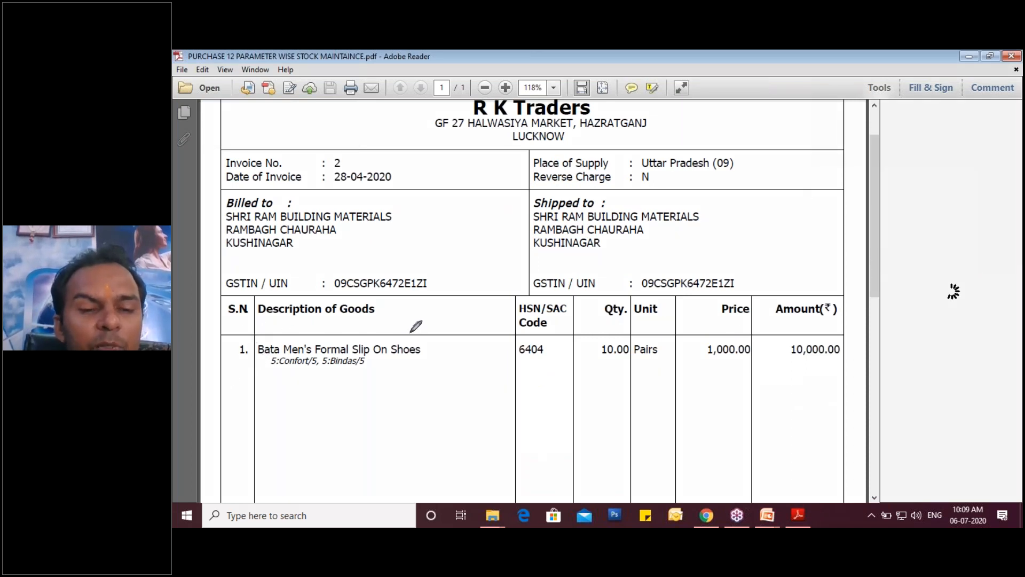
{"action": "mouse_move", "coordinate": [411, 334]}
{"action": "left_mouse_down"}
{"action": "mouse_move", "coordinate": [216, 342]}
{"action": "mouse_move", "coordinate": [254, 377]}
{"action": "mouse_move", "coordinate": [380, 374]}
{"action": "mouse_move", "coordinate": [425, 359]}
{"action": "mouse_move", "coordinate": [418, 330]}
{"action": "left_mouse_up"}
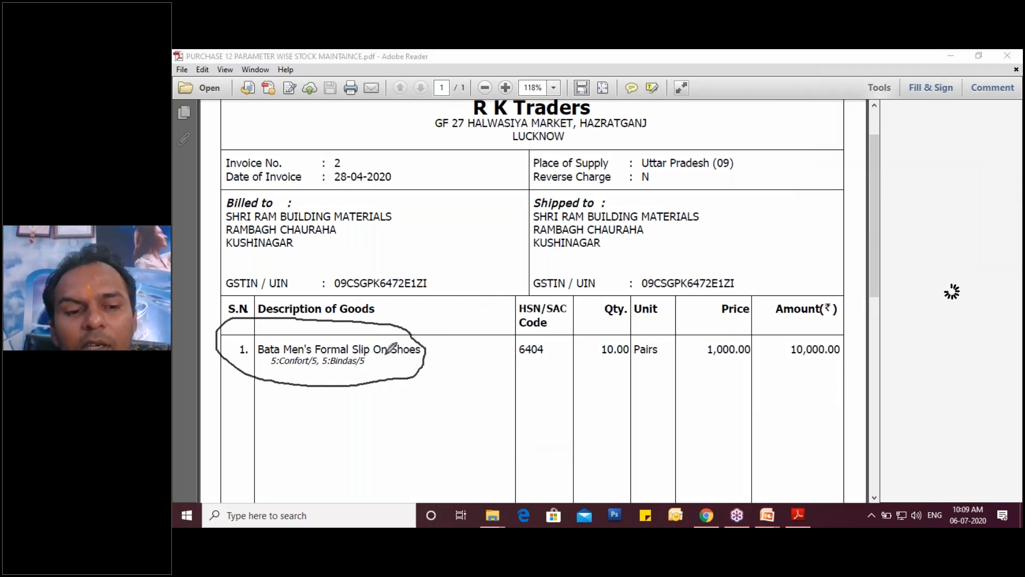
{"action": "left_click", "coordinate": [602, 361]}
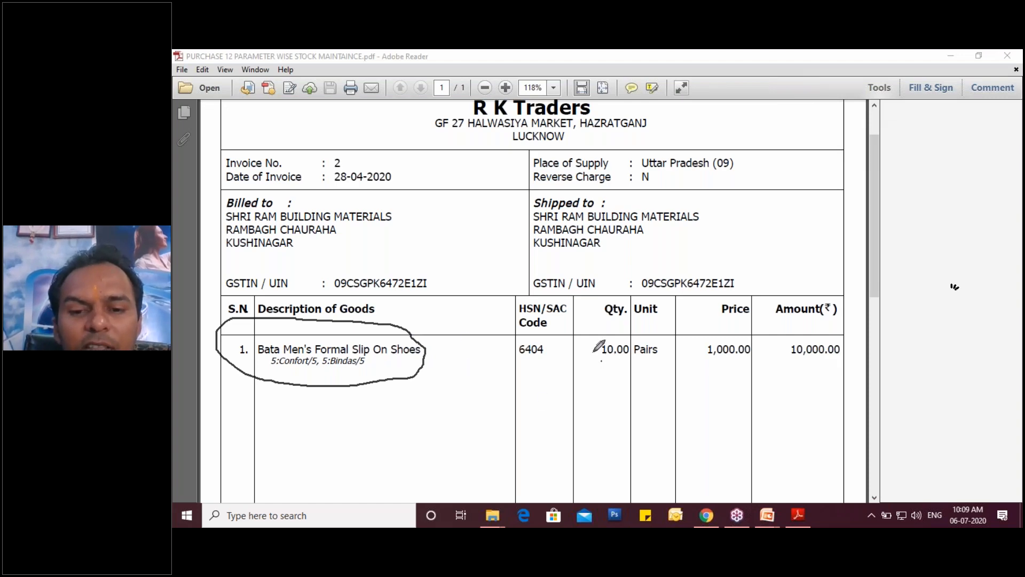
{"action": "mouse_move", "coordinate": [593, 352]}
{"action": "left_mouse_down"}
{"action": "mouse_move", "coordinate": [657, 335]}
{"action": "mouse_move", "coordinate": [662, 355]}
{"action": "mouse_move", "coordinate": [595, 360]}
{"action": "left_mouse_up"}
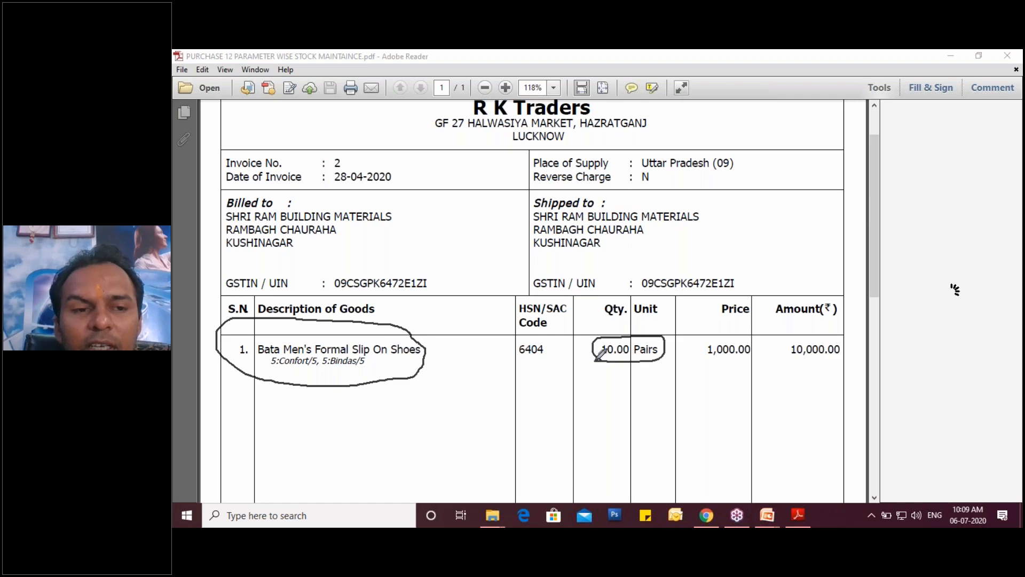
{"action": "left_click", "coordinate": [699, 358]}
{"action": "left_click_drag", "start_coordinate": [708, 331], "coordinate": [704, 362]}
{"action": "mouse_move", "coordinate": [788, 342]}
{"action": "left_mouse_down"}
{"action": "mouse_move", "coordinate": [794, 365]}
{"action": "mouse_move", "coordinate": [784, 357]}
{"action": "left_mouse_up"}
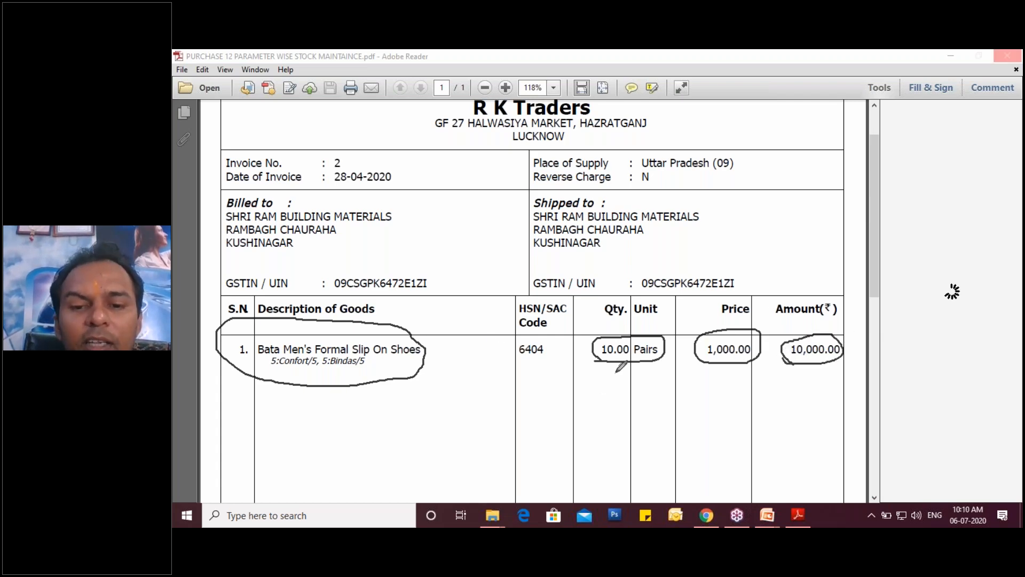
{"action": "left_click_drag", "start_coordinate": [572, 339], "coordinate": [602, 314]}
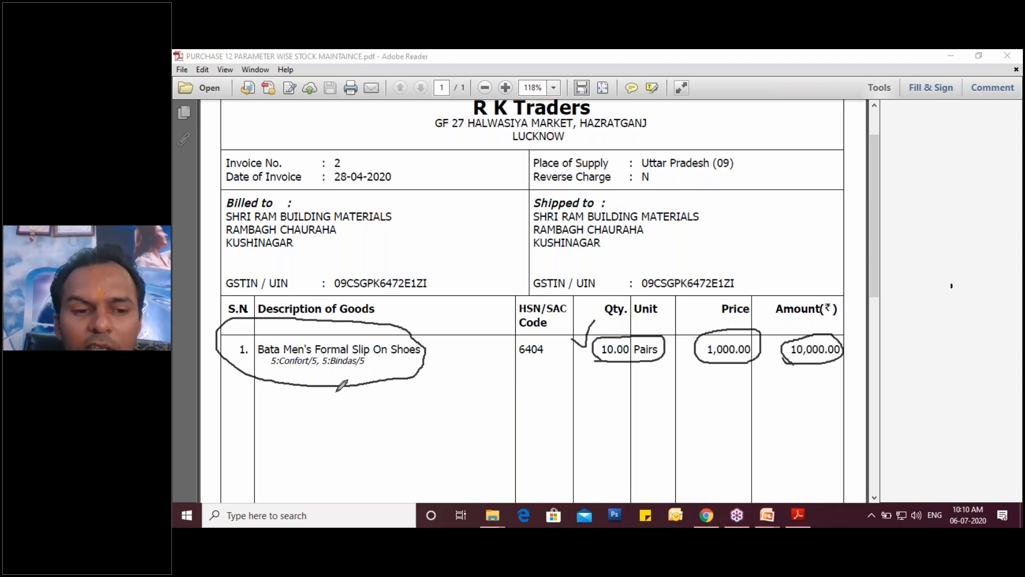
- Underline the 5:Confort/5 and 5:Bindas/5 parameters below the item name and draw pointer strokes down from them
{"action": "left_click_drag", "start_coordinate": [268, 369], "coordinate": [302, 370]}
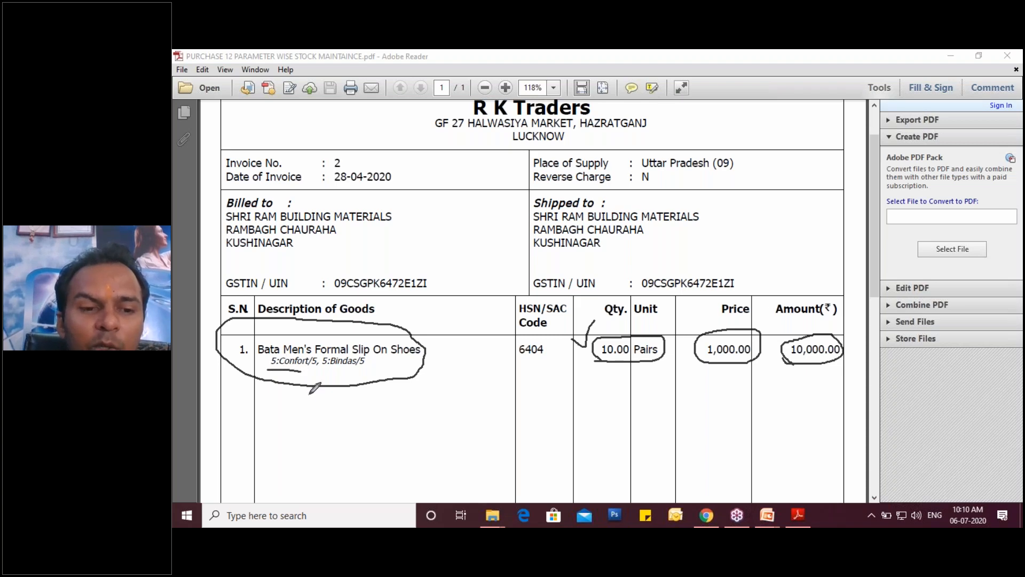
{"action": "left_click_drag", "start_coordinate": [324, 367], "coordinate": [355, 366]}
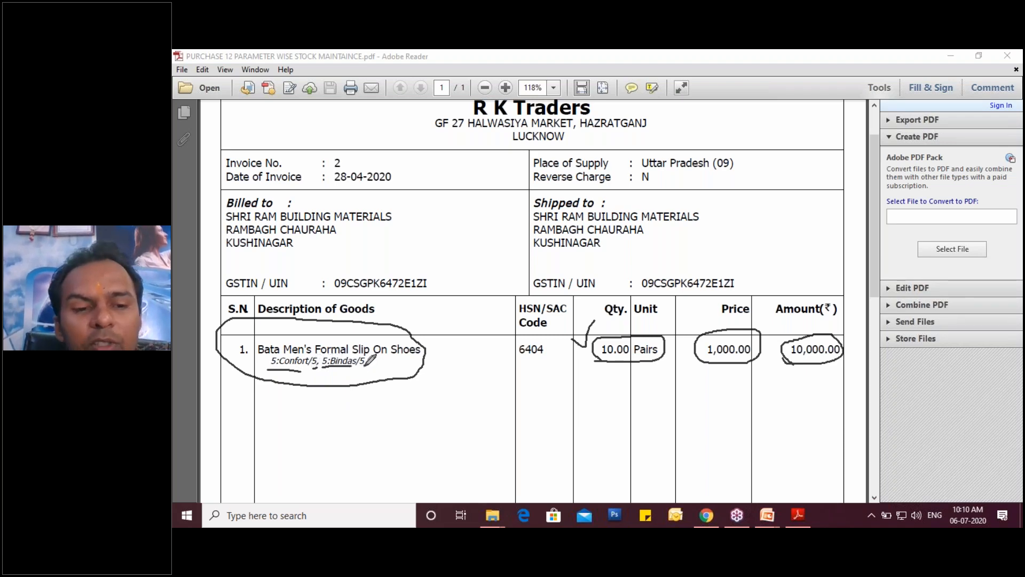
{"action": "left_click_drag", "start_coordinate": [367, 367], "coordinate": [396, 384]}
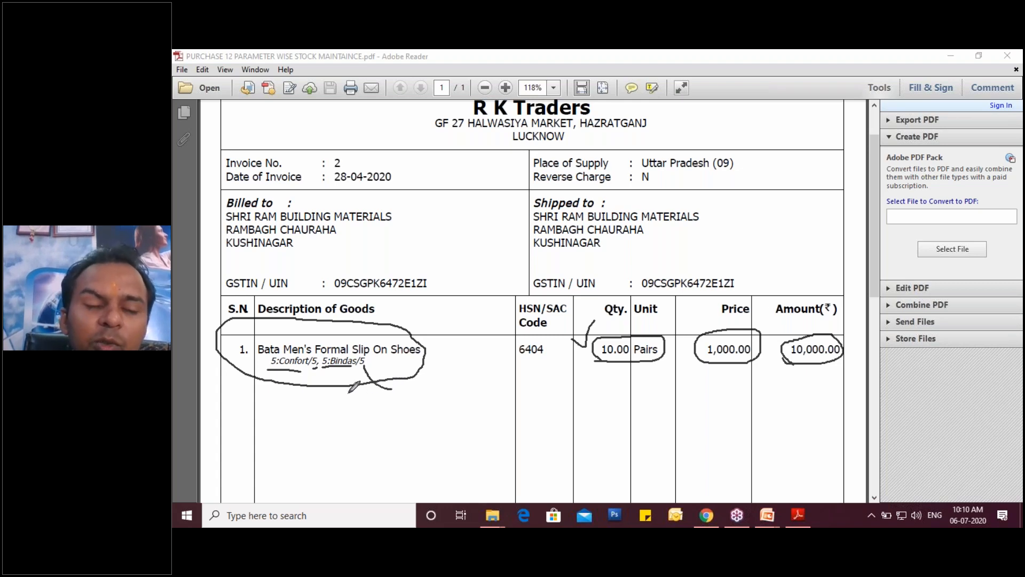
{"action": "left_click_drag", "start_coordinate": [344, 370], "coordinate": [338, 410]}
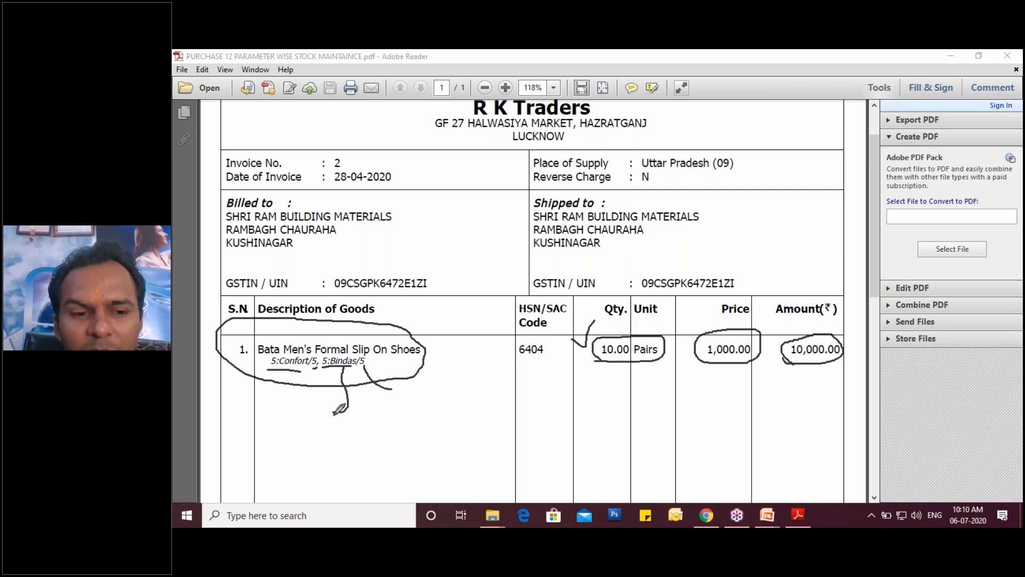
{"action": "left_click_drag", "start_coordinate": [298, 368], "coordinate": [287, 405]}
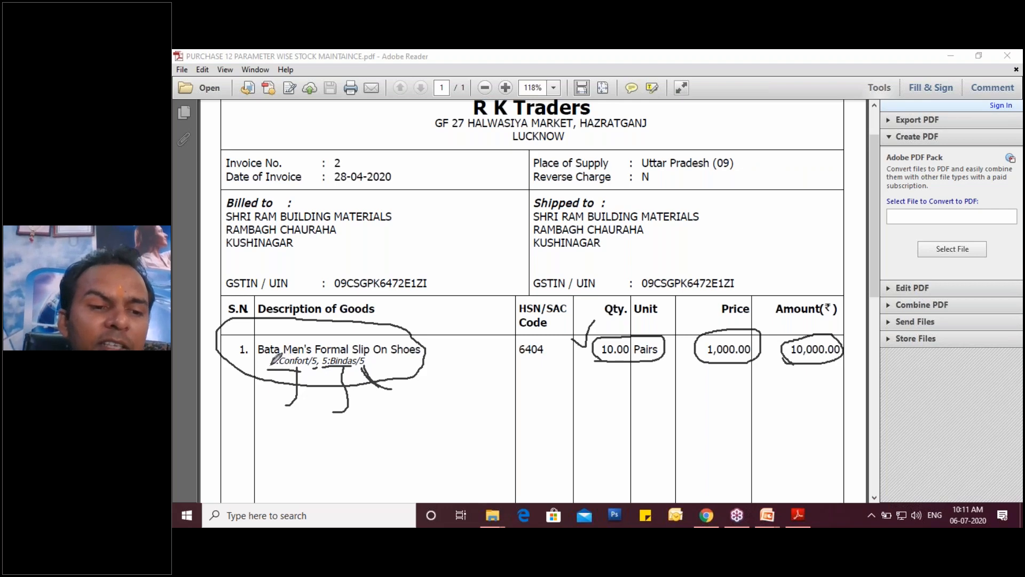
- Mark the 5:Confort/5 parameter in red with pointer strokes, tick below the quantity, and clear all annotations from the invoice
{"action": "mouse_move", "coordinate": [270, 356]}
{"action": "left_mouse_down"}
{"action": "mouse_move", "coordinate": [272, 369]}
{"action": "mouse_move", "coordinate": [313, 353]}
{"action": "mouse_move", "coordinate": [314, 364]}
{"action": "mouse_move", "coordinate": [250, 378]}
{"action": "left_mouse_up"}
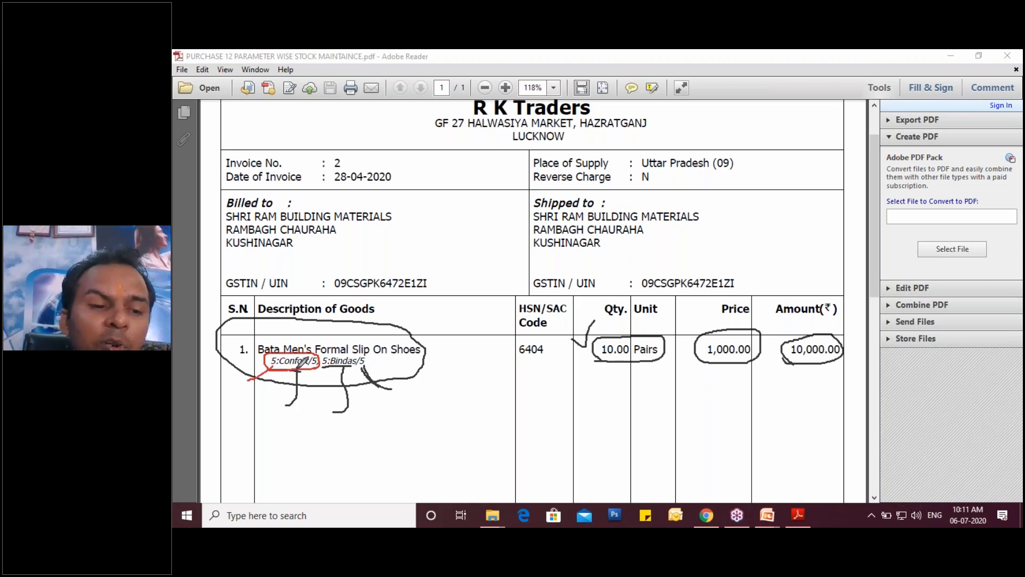
{"action": "left_click_drag", "start_coordinate": [297, 369], "coordinate": [281, 405]}
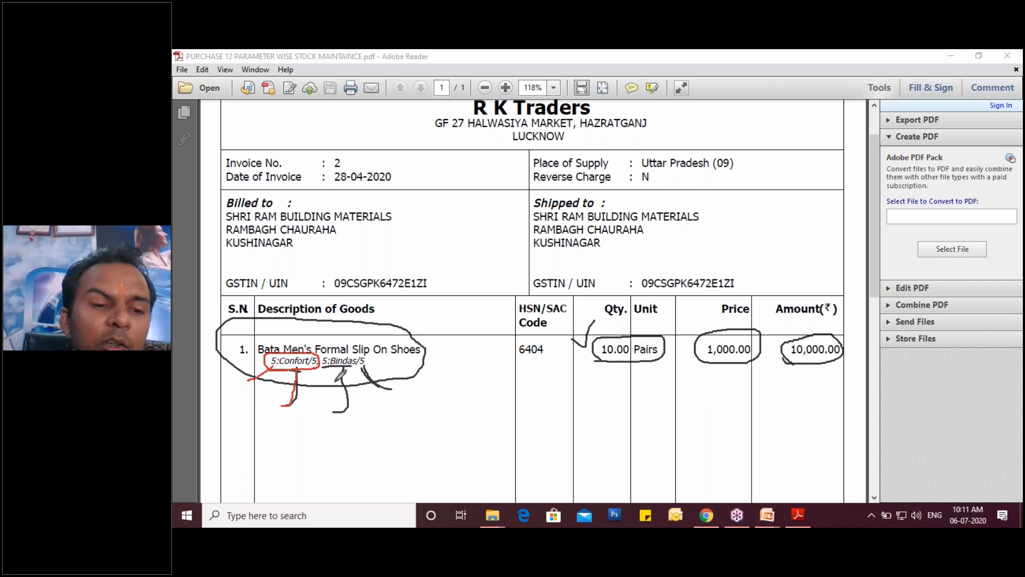
{"action": "left_click_drag", "start_coordinate": [321, 362], "coordinate": [296, 423]}
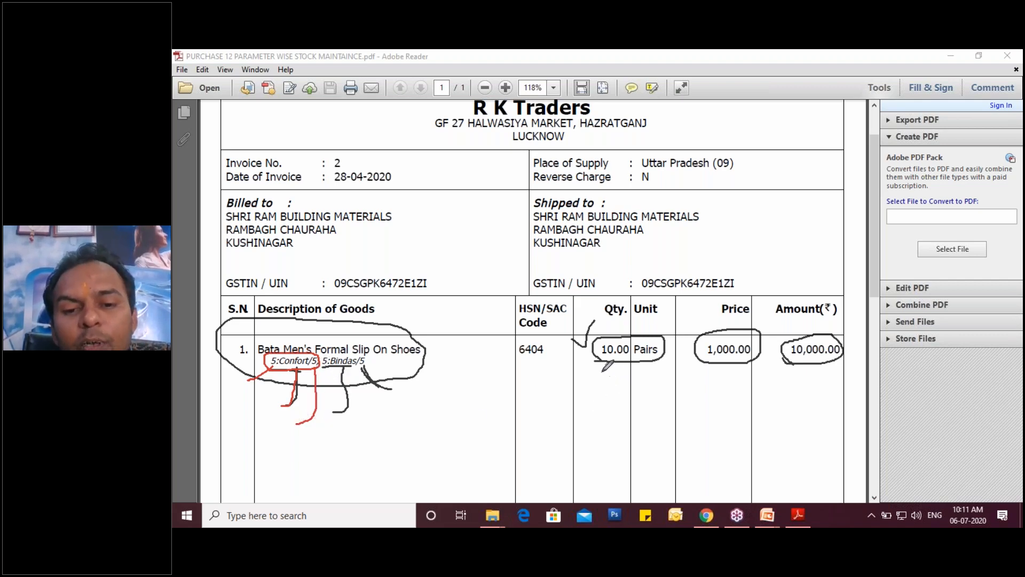
{"action": "left_click_drag", "start_coordinate": [599, 372], "coordinate": [618, 361]}
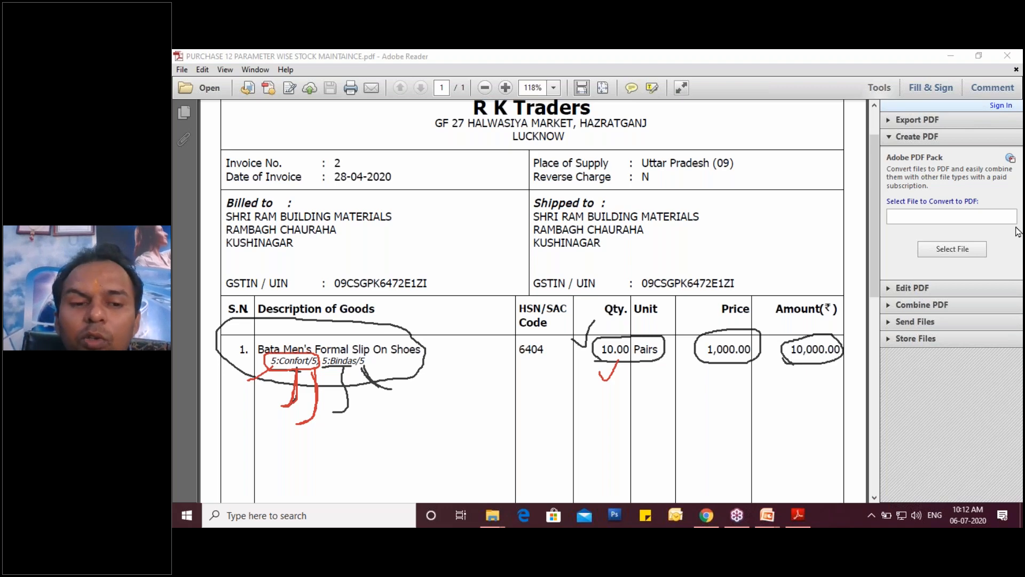
{"action": "left_click", "coordinate": [910, 319]}
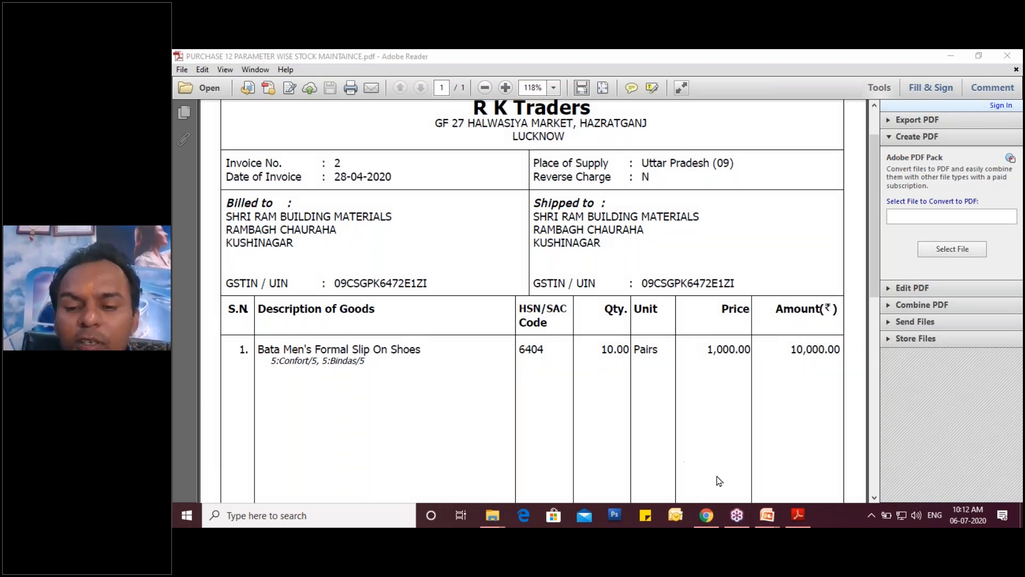
- Minimise the PDF, presentation and browser windows, start Busy from the desktop and accept starting in Demo Mode
{"action": "mouse_move", "coordinate": [703, 520]}
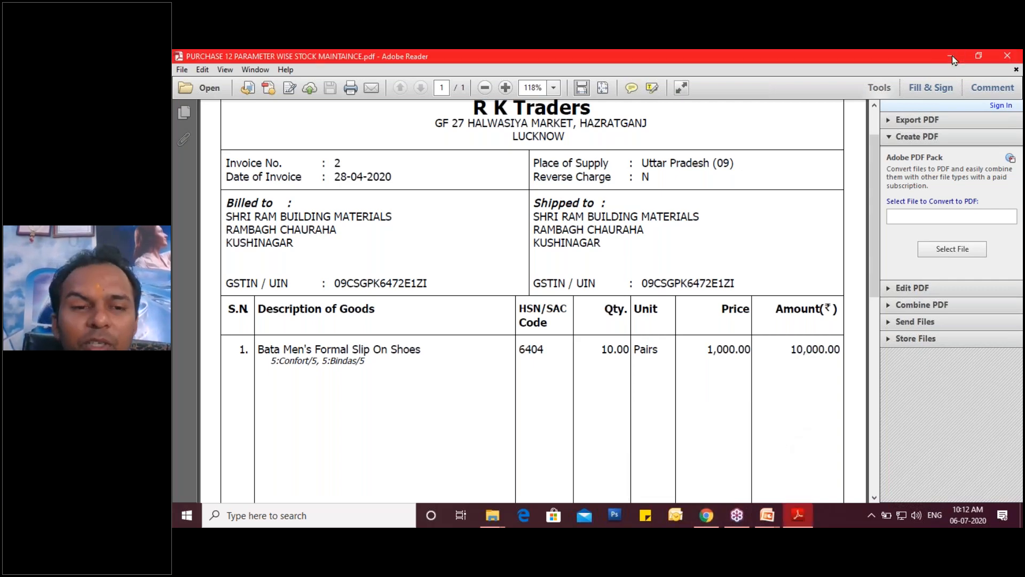
{"action": "left_click", "coordinate": [1006, 57]}
{"action": "left_click", "coordinate": [1005, 56]}
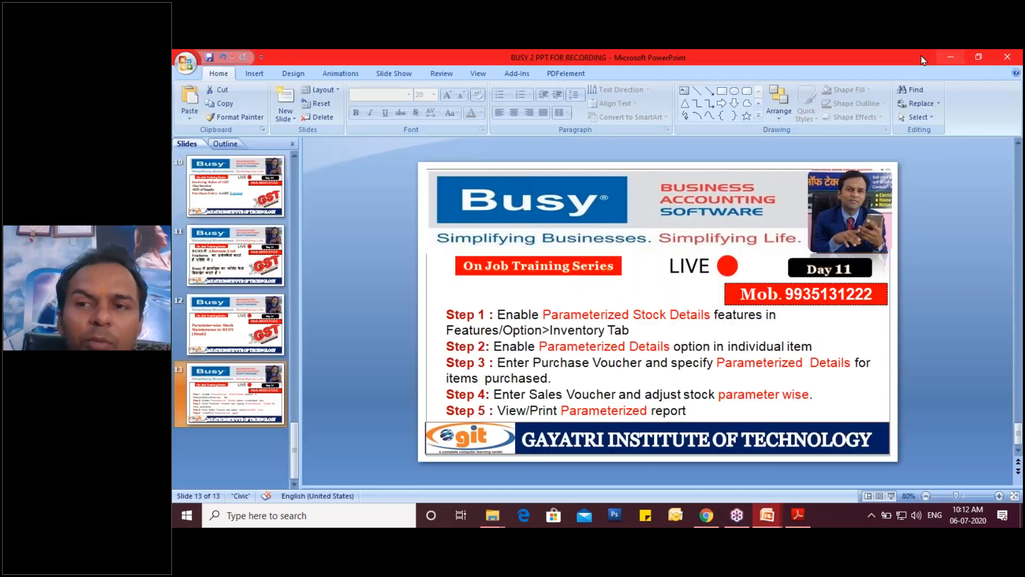
{"action": "left_click", "coordinate": [952, 57]}
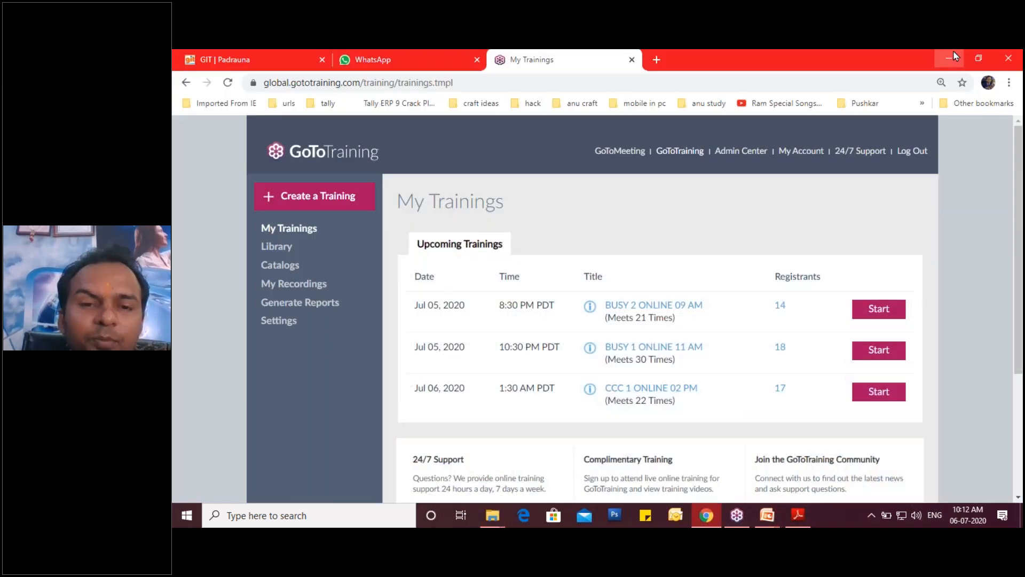
{"action": "left_click", "coordinate": [953, 56]}
{"action": "left_click", "coordinate": [336, 344]}
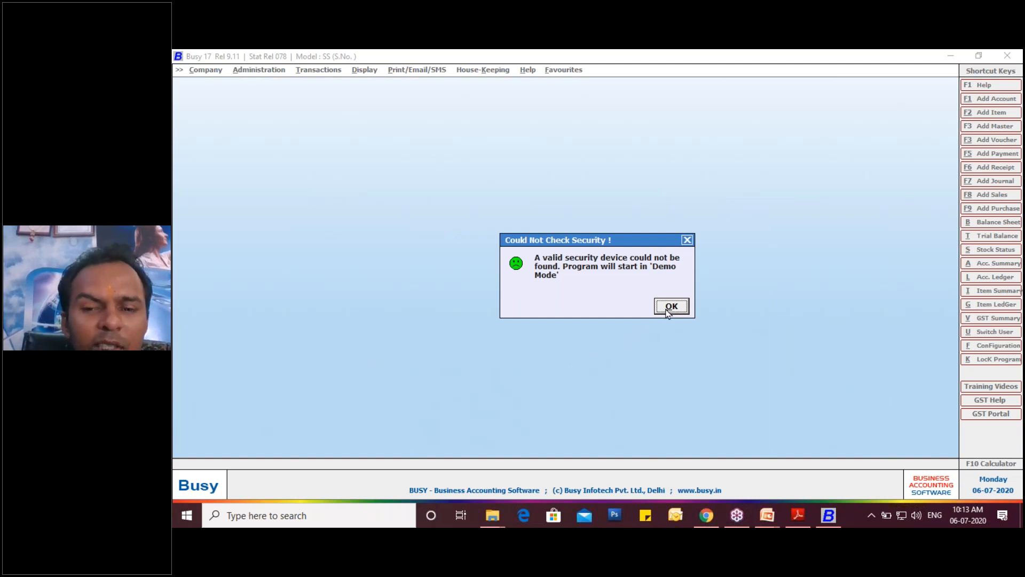
{"action": "left_click", "coordinate": [667, 310]}
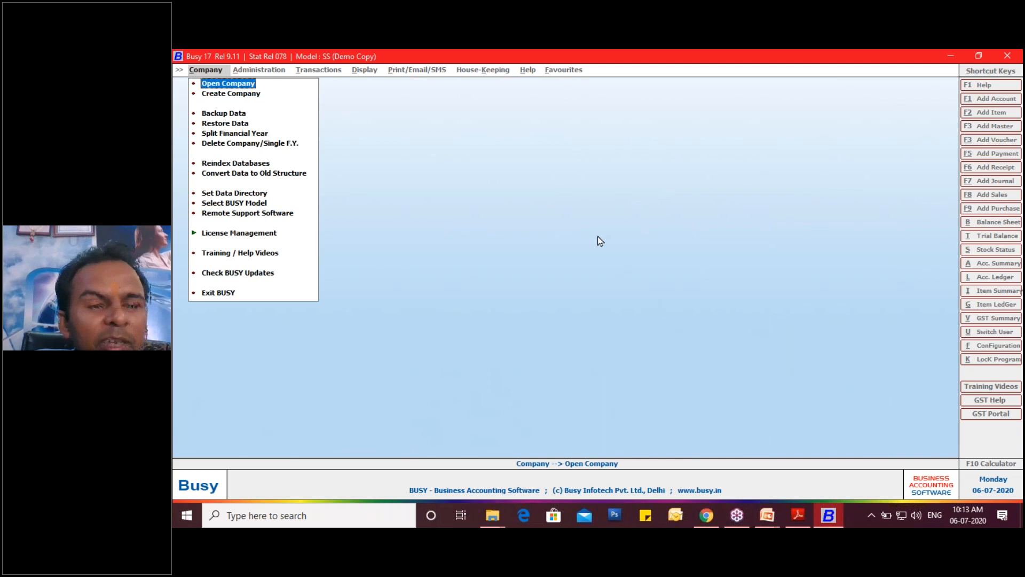
- Open the company SHRI RAM BUILDING MATERIAL Batch 2 from the company list
{"action": "key", "text": "Return"}
{"action": "key", "text": "Down"}
{"action": "key", "text": "Down"}
{"action": "key", "text": "Down"}
{"action": "key", "text": "Down"}
{"action": "key", "text": "Down"}
{"action": "key", "text": "Down"}
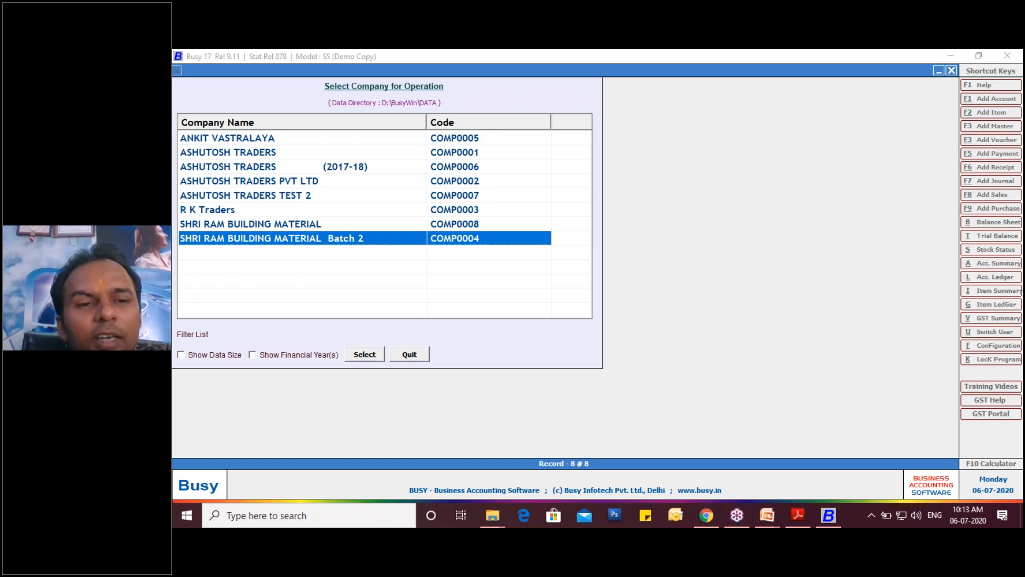
{"action": "key", "text": "Return"}
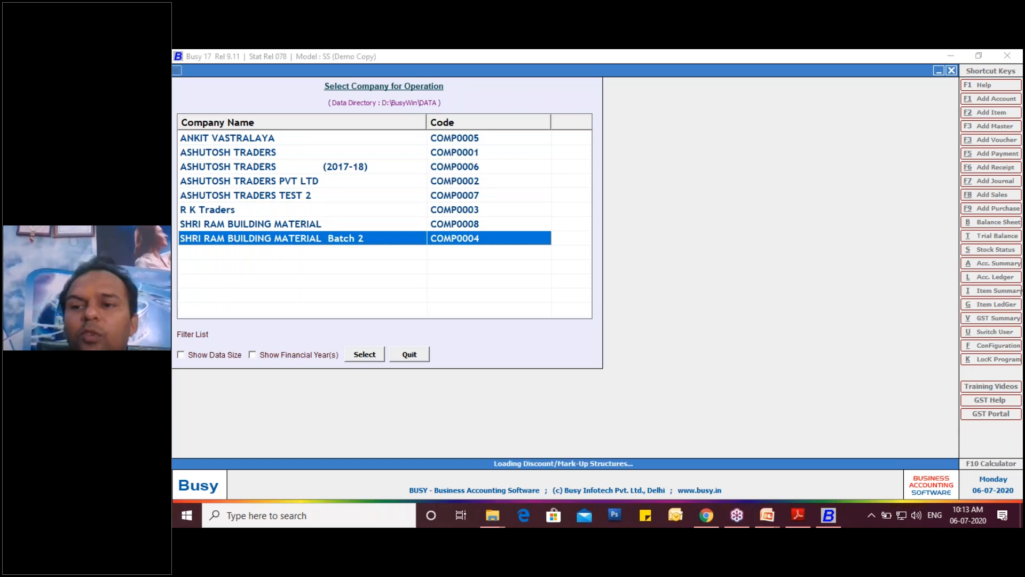
- Log in to the company with the user name and the account password
{"action": "type", "text": "ram"}
{"action": "key", "text": "Return"}
{"action": "type", "text": "***"}
{"action": "key", "text": "Return"}
{"action": "key", "text": "Return"}
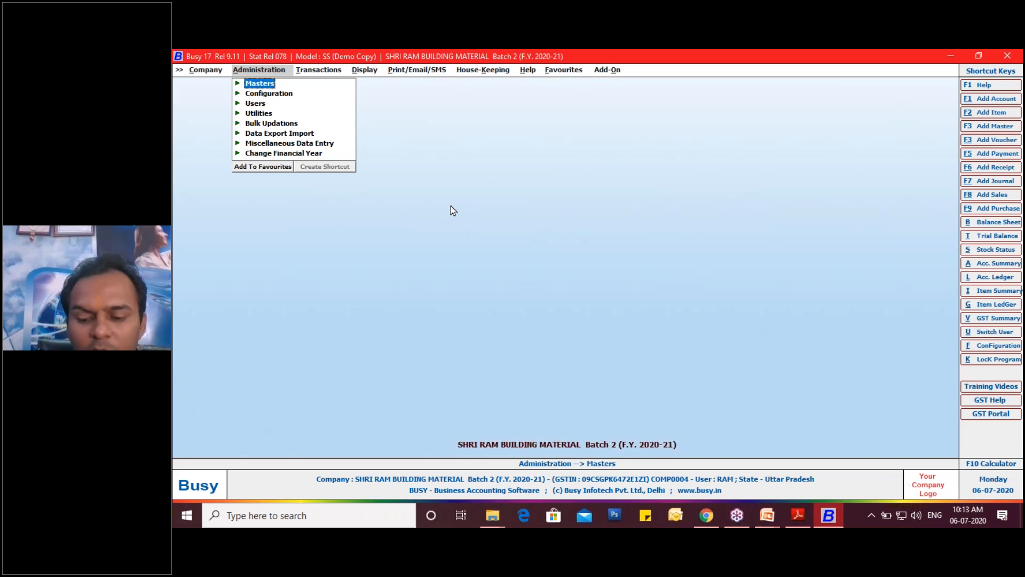
- Open the Inventory section of the Features / Options configuration
{"action": "key", "text": "Right"}
{"action": "key", "text": "Right"}
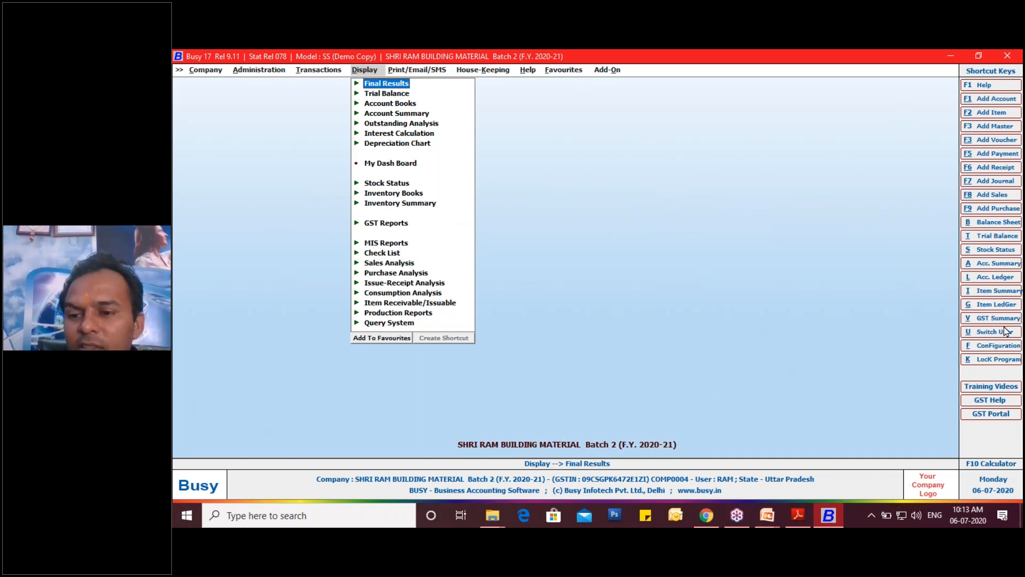
{"action": "left_click", "coordinate": [1000, 346]}
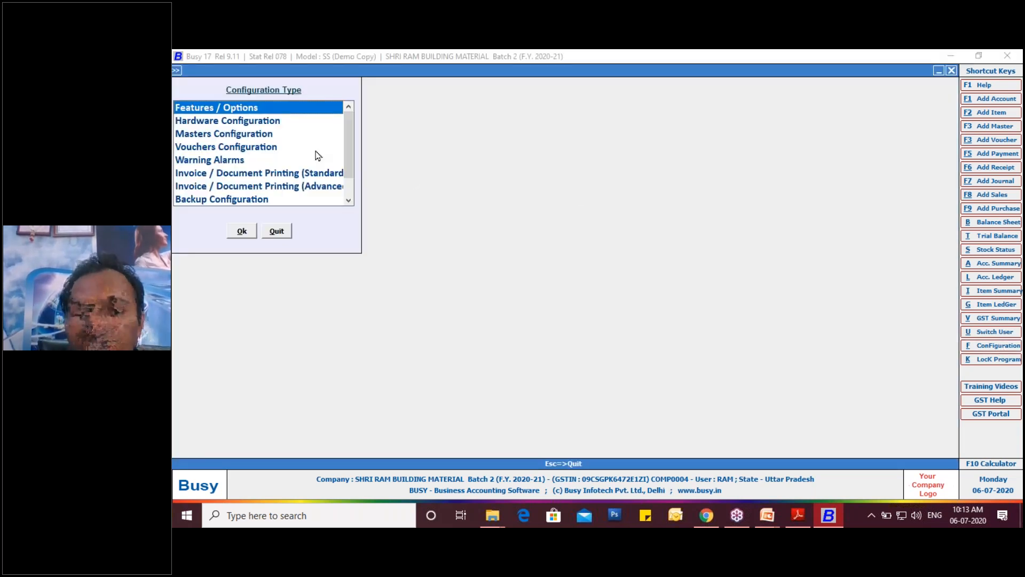
{"action": "double_click", "coordinate": [272, 112]}
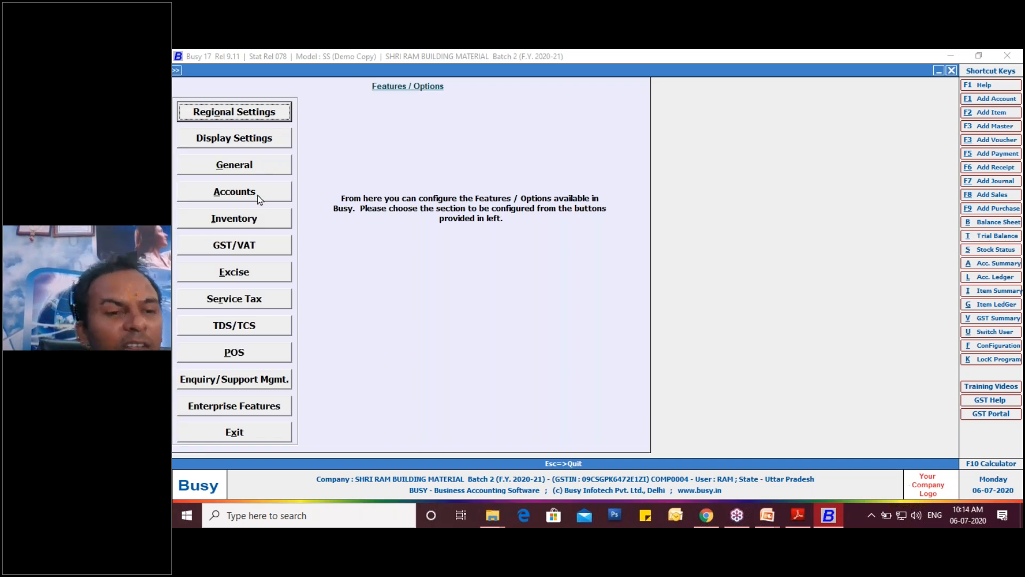
{"action": "left_click", "coordinate": [258, 219]}
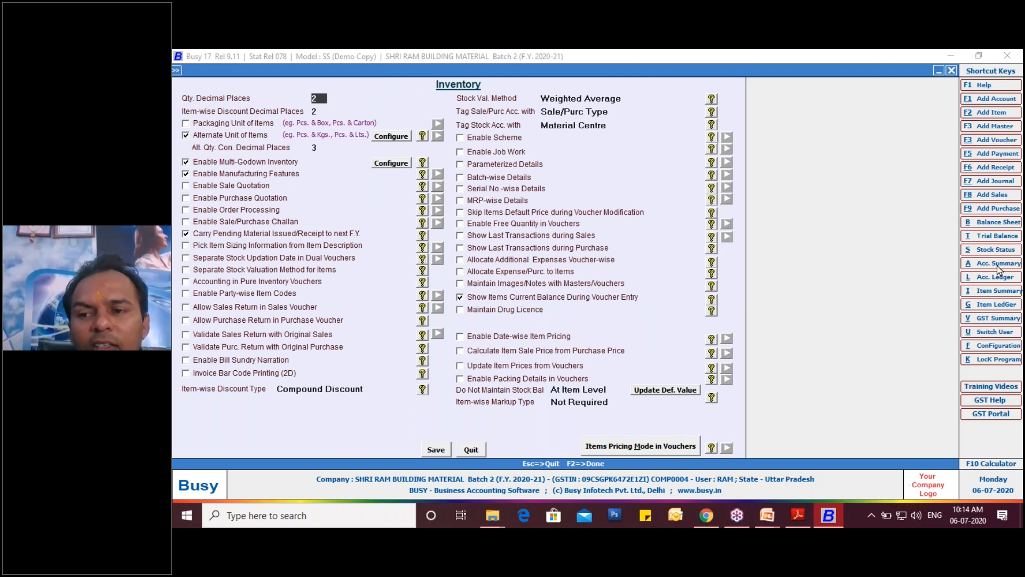
- Outline the help and video buttons of the Parameterized Details option in red with the annotation pen
{"action": "left_click", "coordinate": [1016, 233]}
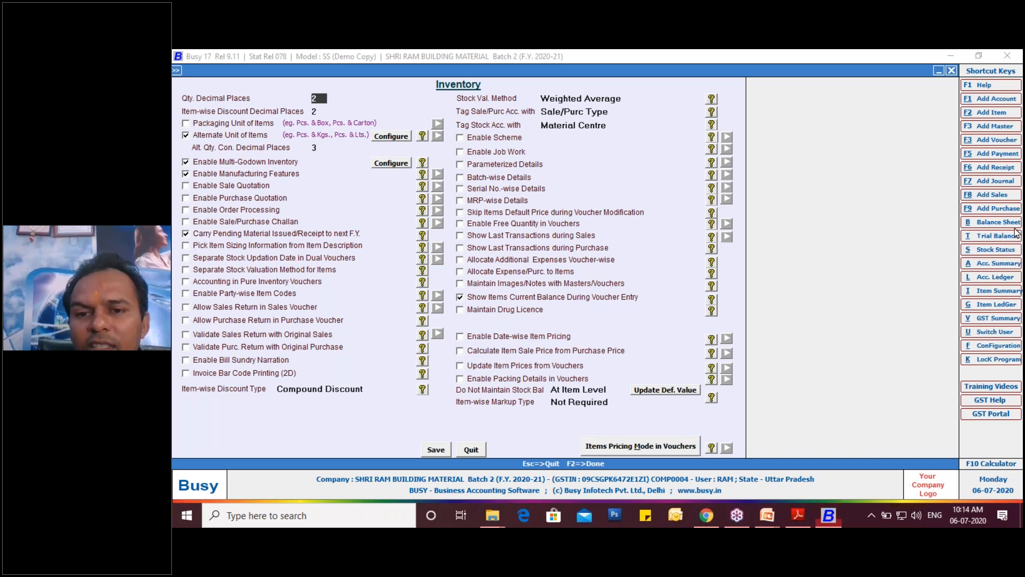
{"action": "left_click", "coordinate": [941, 263]}
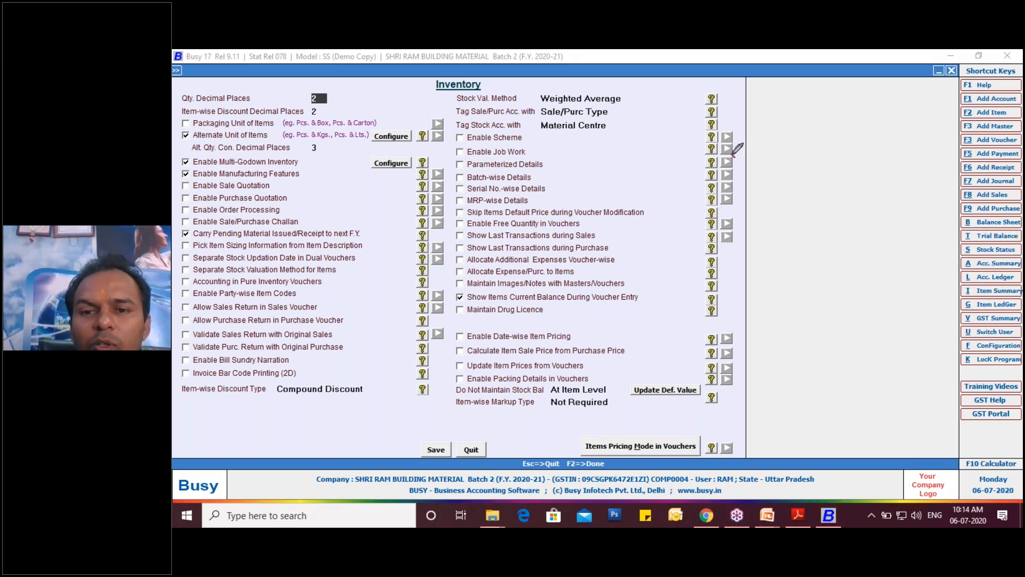
{"action": "mouse_move", "coordinate": [719, 165]}
{"action": "left_mouse_down"}
{"action": "mouse_move", "coordinate": [741, 169]}
{"action": "mouse_move", "coordinate": [733, 155]}
{"action": "left_mouse_up"}
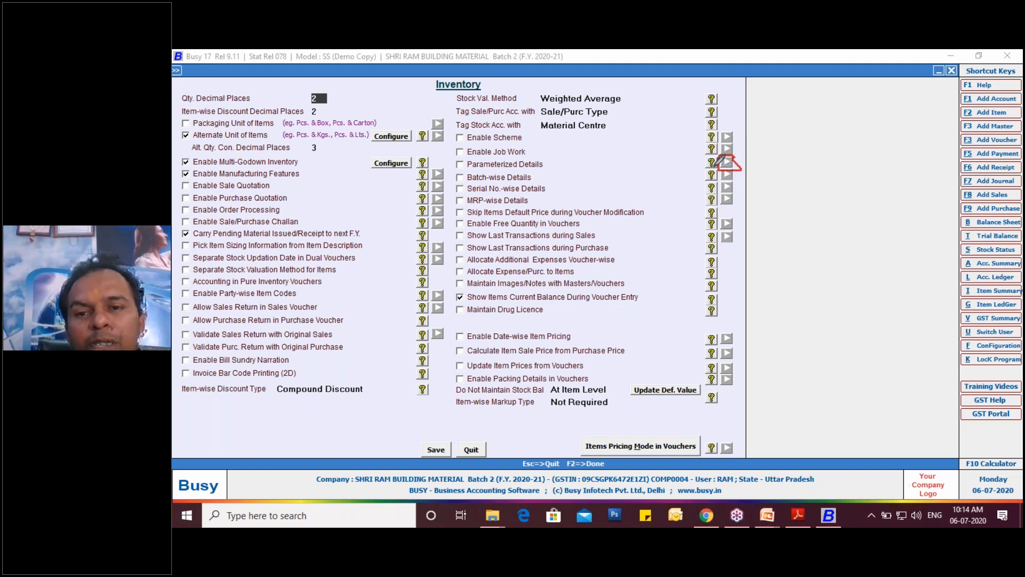
{"action": "mouse_move", "coordinate": [712, 160]}
{"action": "left_mouse_down"}
{"action": "mouse_move", "coordinate": [705, 170]}
{"action": "mouse_move", "coordinate": [700, 156]}
{"action": "mouse_move", "coordinate": [725, 155]}
{"action": "left_mouse_up"}
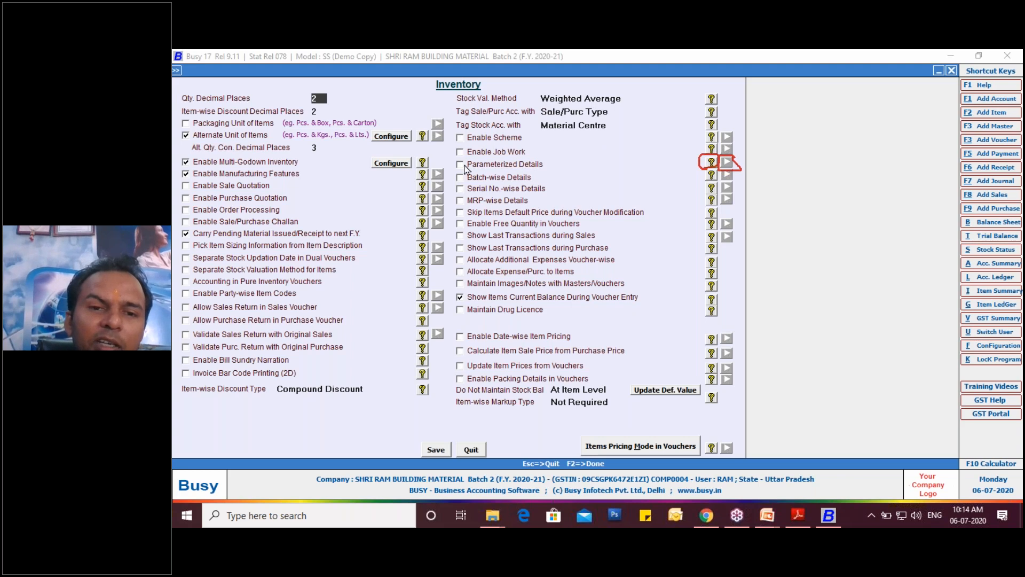
- Enable Parameterized Details, move its options dialog fully into view and set the number of parameters to 2
{"action": "left_click", "coordinate": [461, 167]}
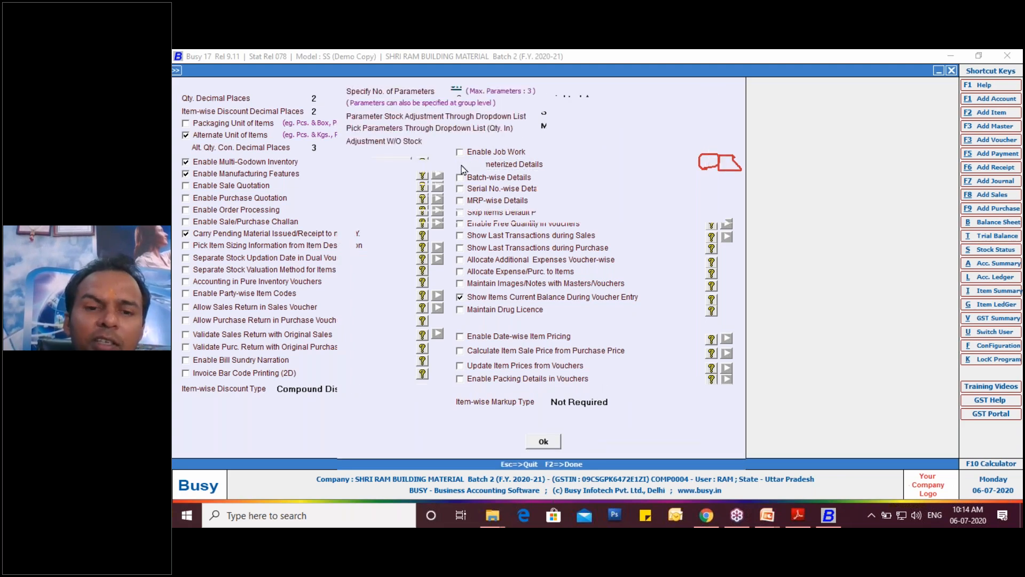
{"action": "left_click_drag", "start_coordinate": [572, 78], "coordinate": [593, 146]}
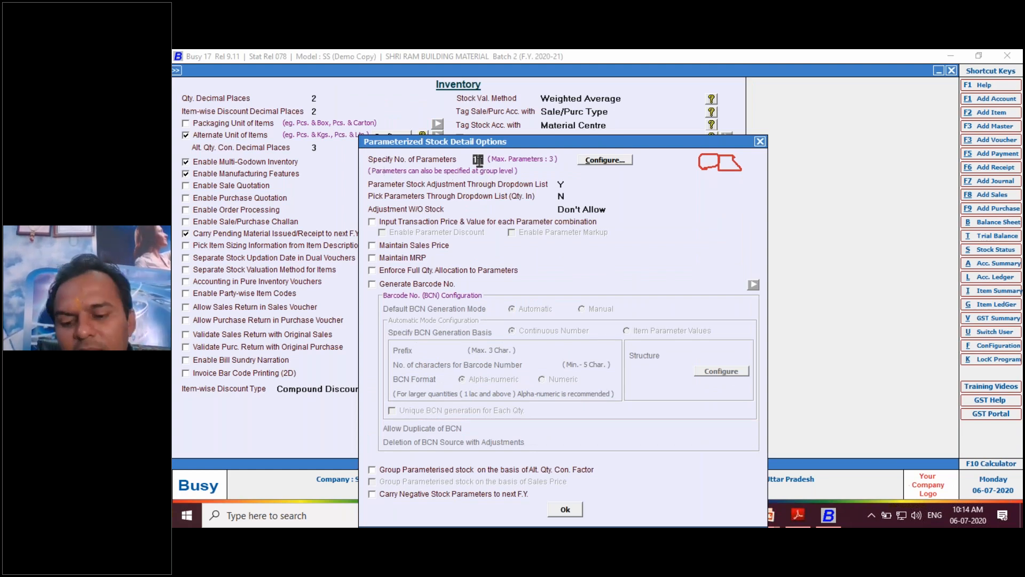
{"action": "type", "text": "2"}
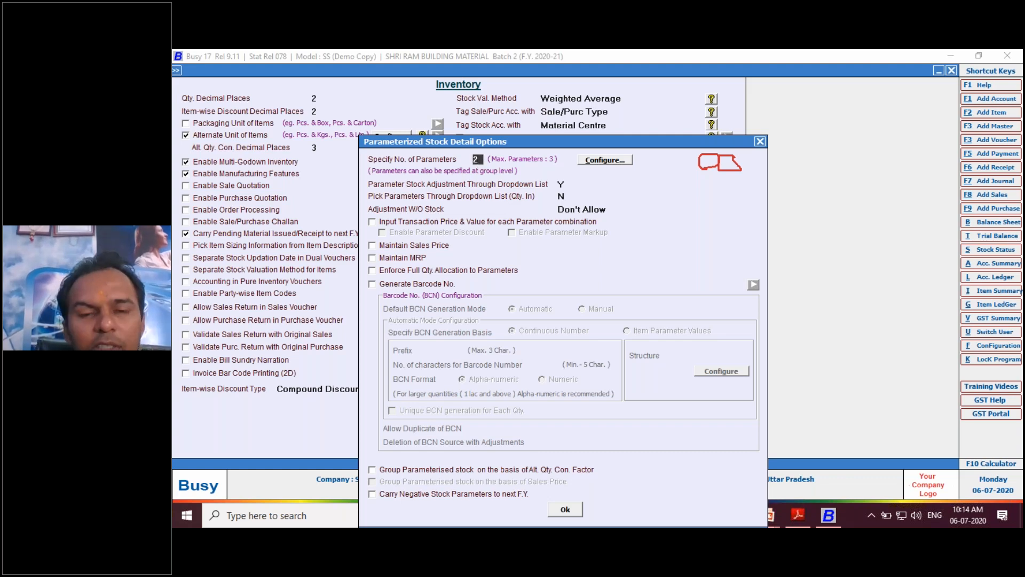
- Open the configuration of the two stock parameters and move its dialog fully into view
{"action": "left_click", "coordinate": [599, 161]}
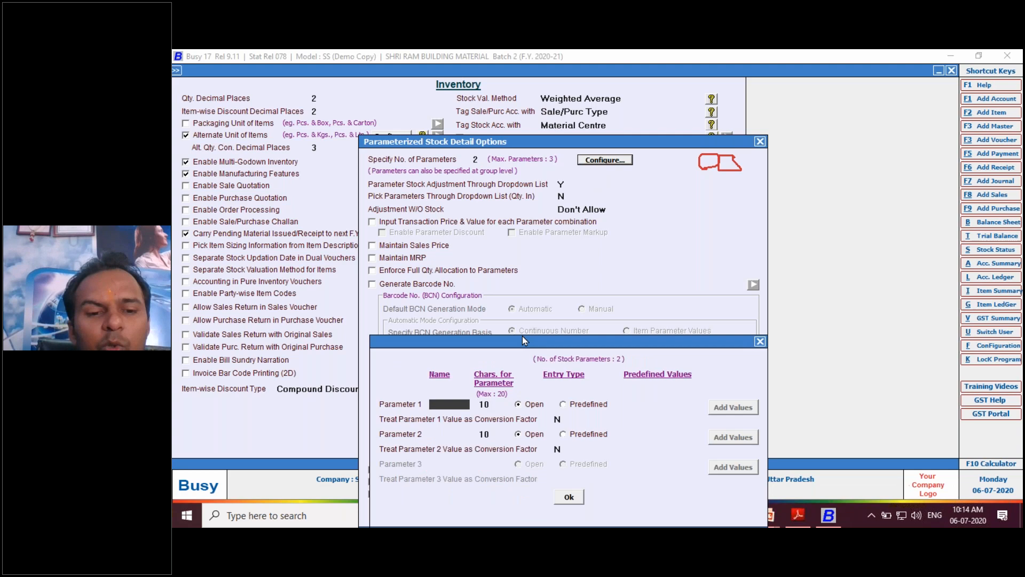
{"action": "left_click_drag", "start_coordinate": [522, 337], "coordinate": [515, 184]}
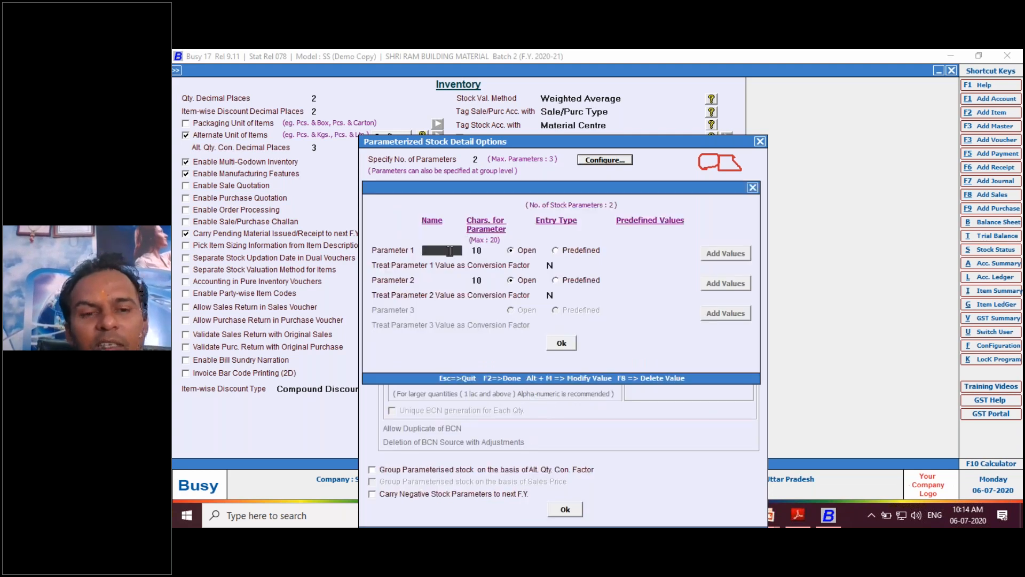
- Switch to the purchase invoice PDF, examine the parameter details under the shoe item, and return to Busy
{"action": "left_click", "coordinate": [800, 516]}
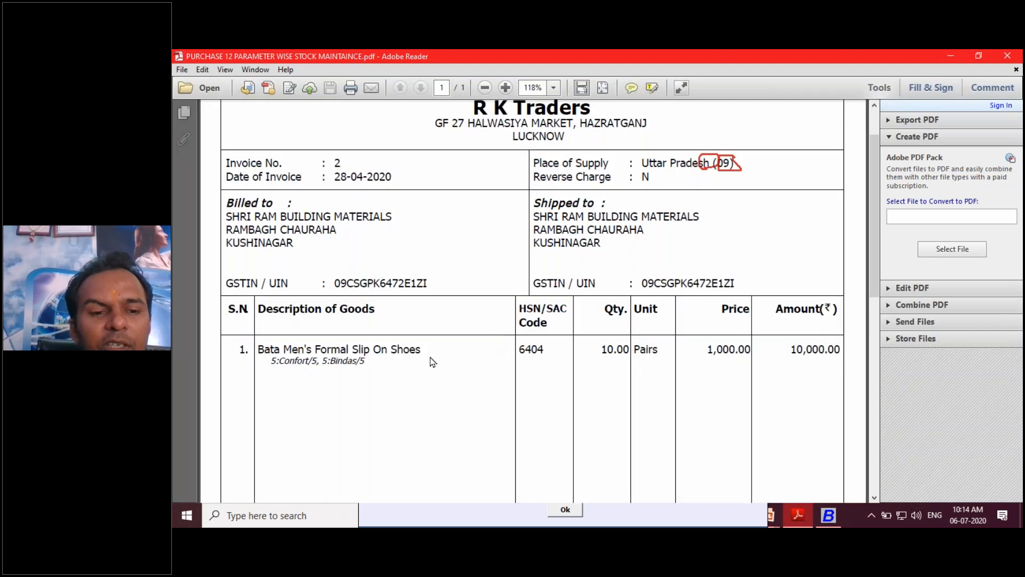
{"action": "left_click_drag", "start_coordinate": [283, 361], "coordinate": [319, 365]}
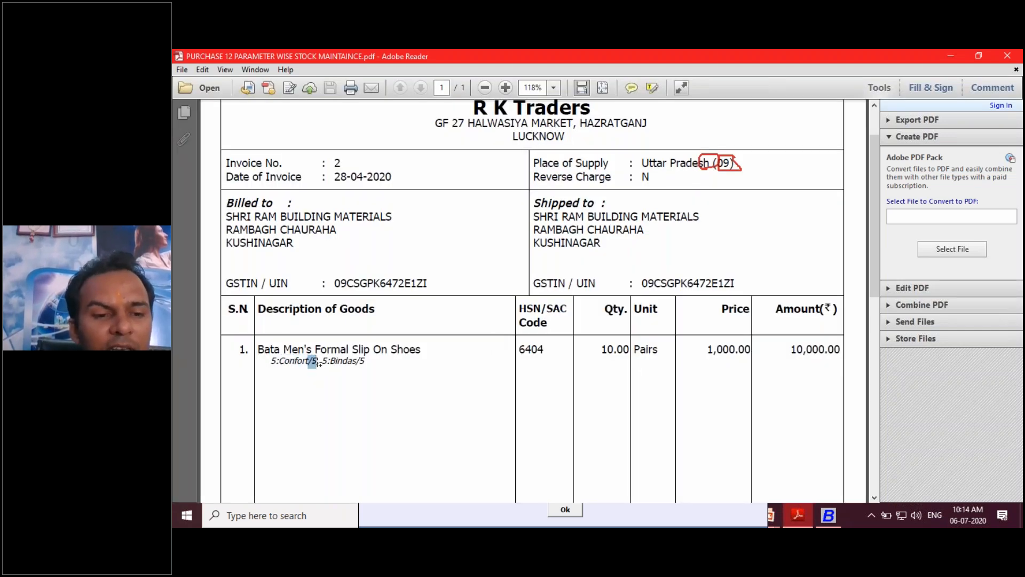
{"action": "left_click", "coordinate": [827, 515]}
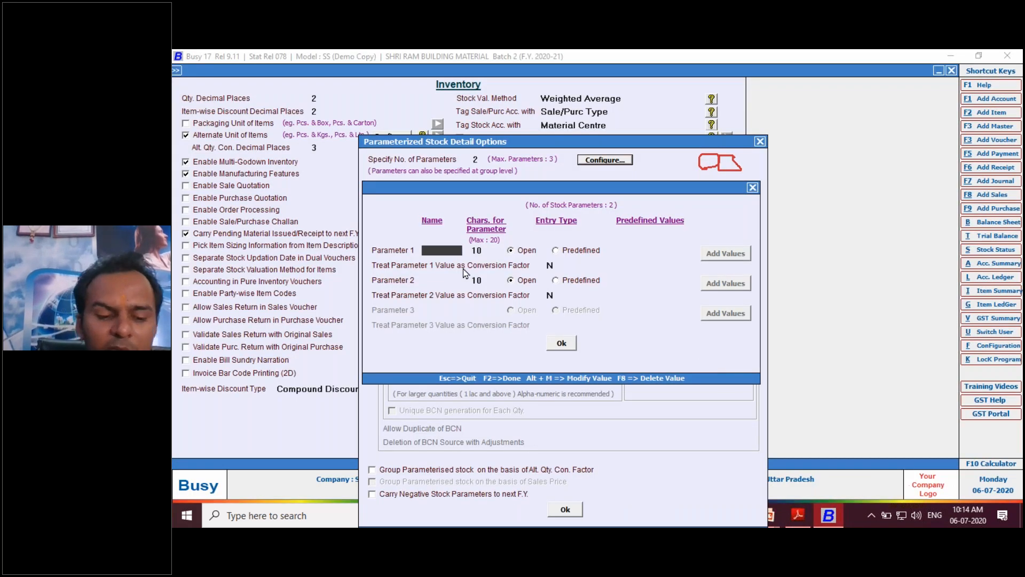
- Name Parameter 1 "Article No" and set its entry type to Predefined
{"action": "type", "text": "Article"}
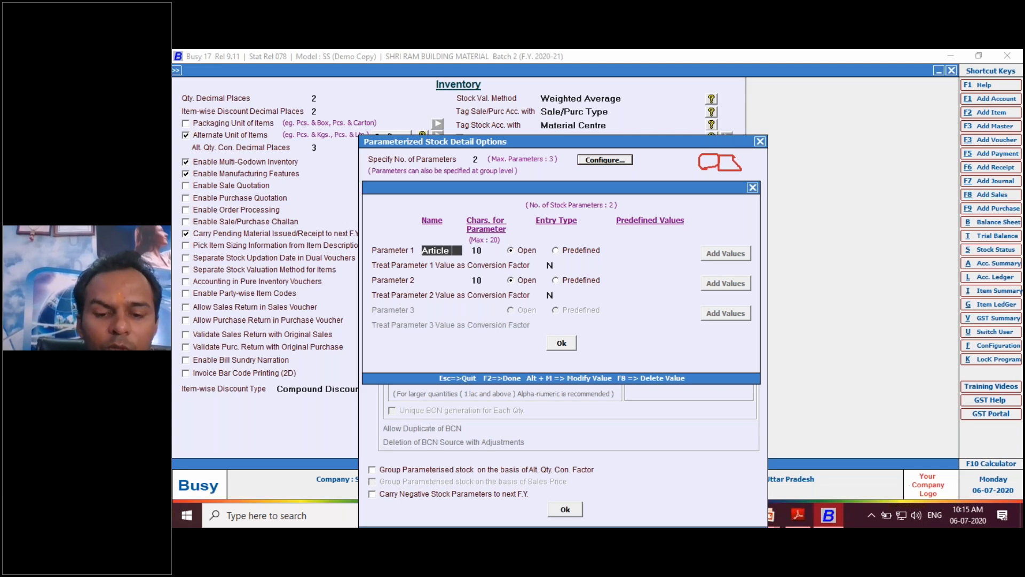
{"action": "type", "text": " No"}
{"action": "key", "text": "Return"}
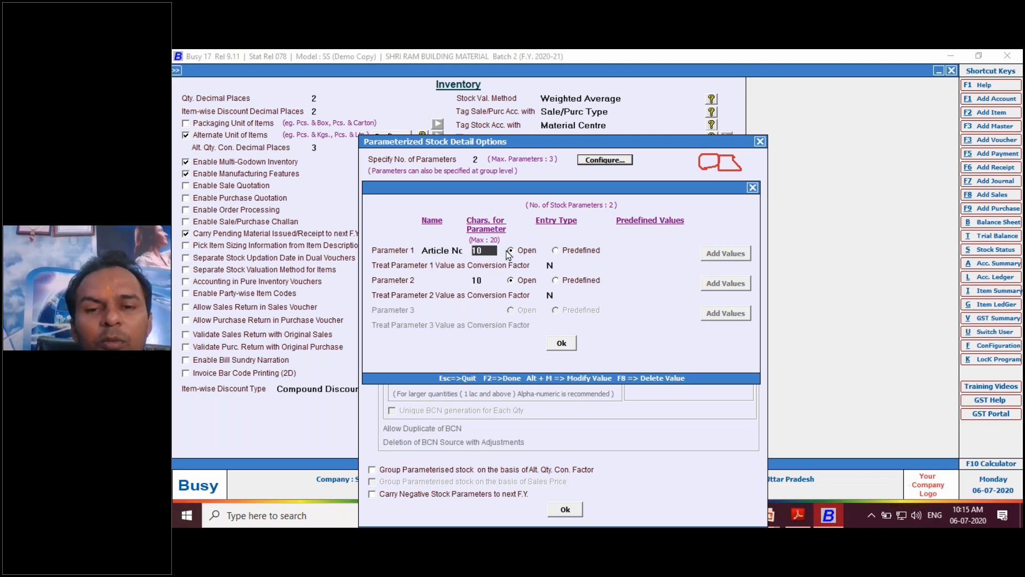
{"action": "left_click", "coordinate": [557, 251]}
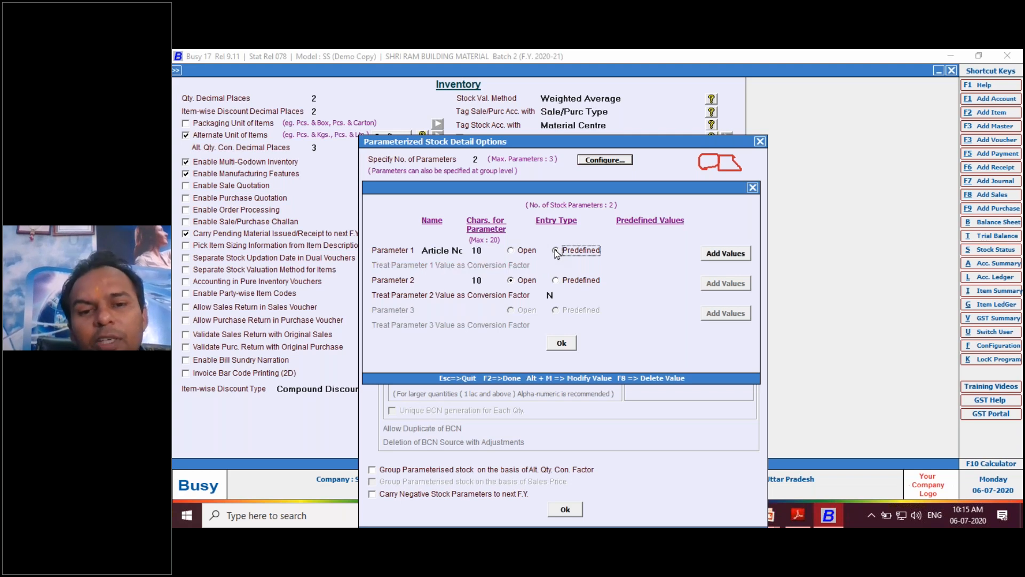
- Add "Confort" as a predefined value of the Article No parameter
{"action": "left_click", "coordinate": [712, 255]}
{"action": "left_click_drag", "start_coordinate": [674, 259], "coordinate": [606, 202]}
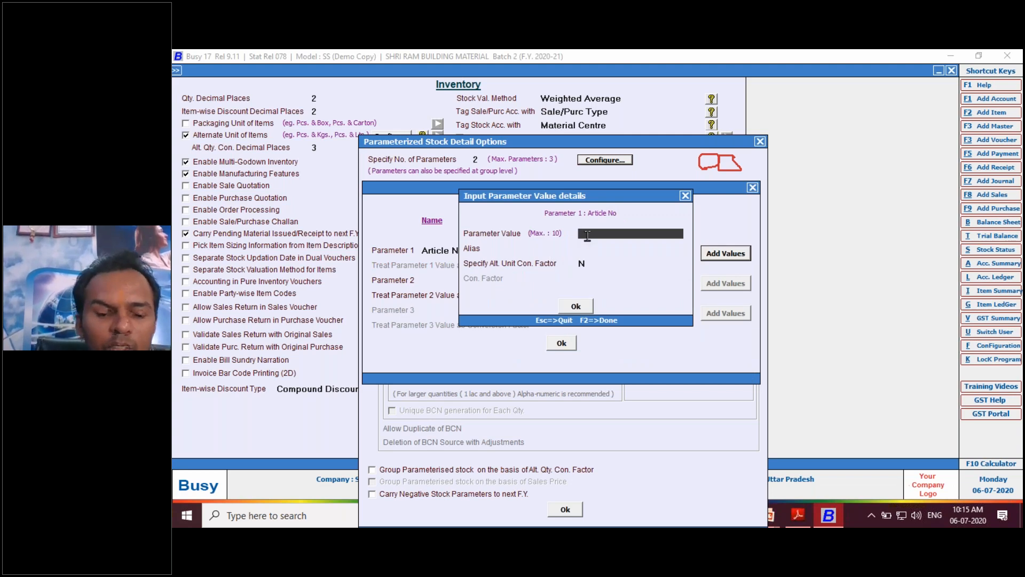
{"action": "type", "text": "confor"}
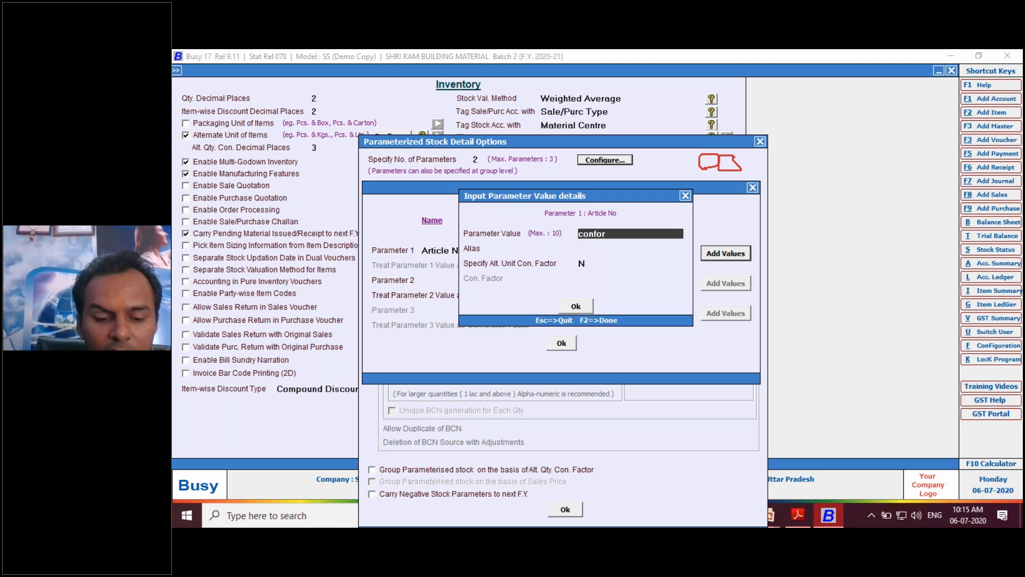
{"action": "type", "text": "t"}
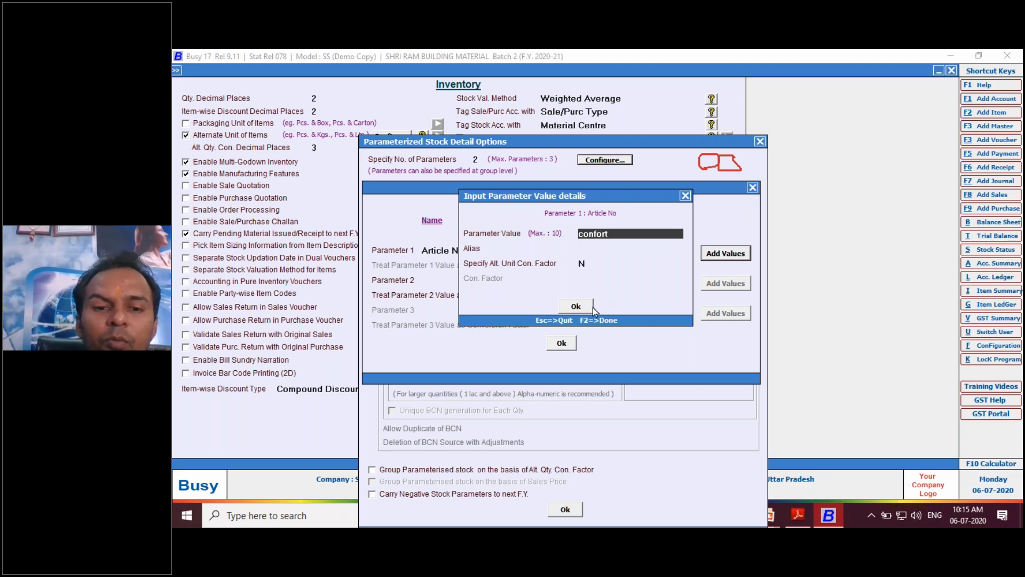
{"action": "left_click", "coordinate": [584, 310]}
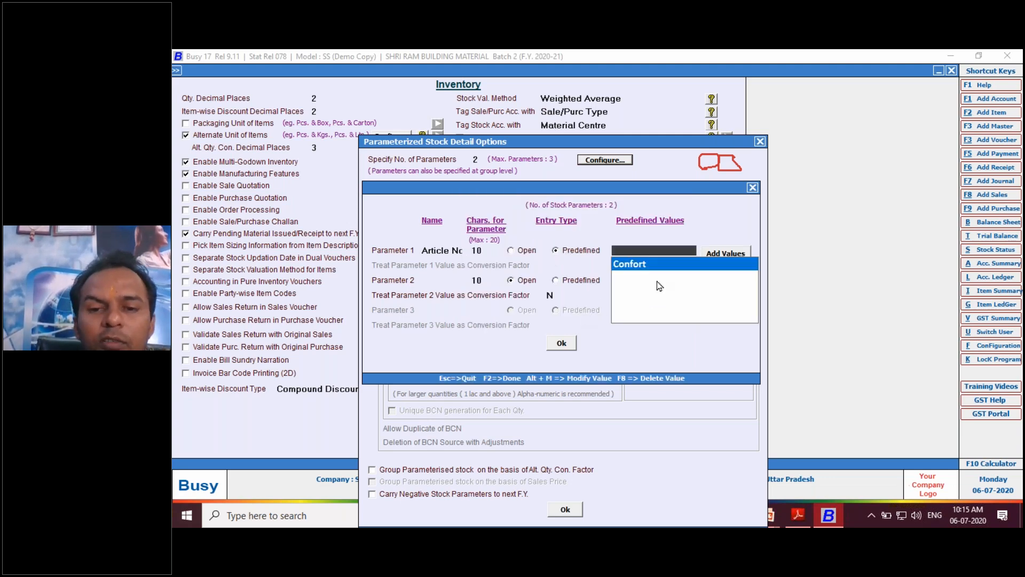
- Add "Bindas" as another predefined value of the Article No parameter
{"action": "left_click", "coordinate": [716, 256]}
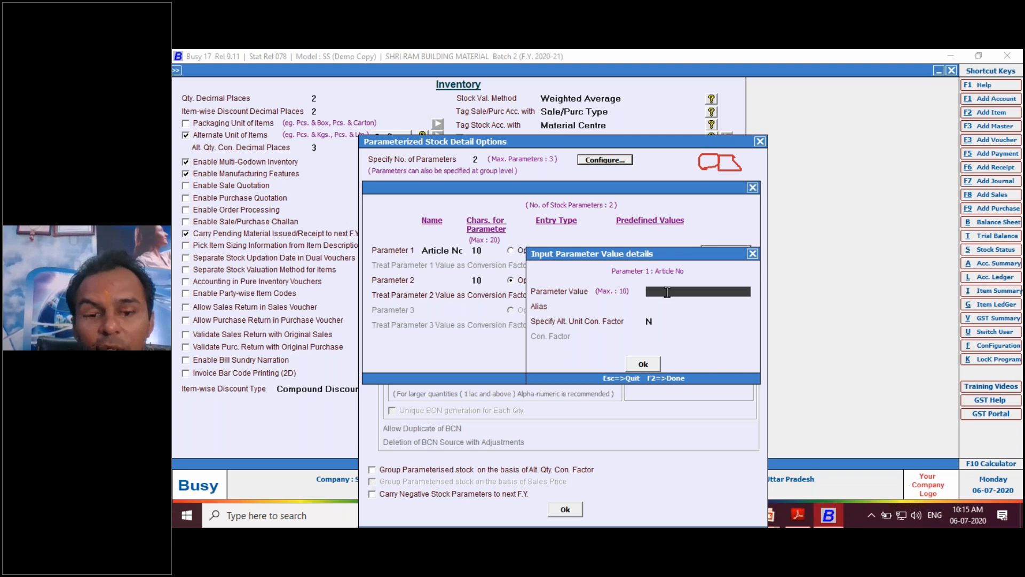
{"action": "type", "text": "bin"}
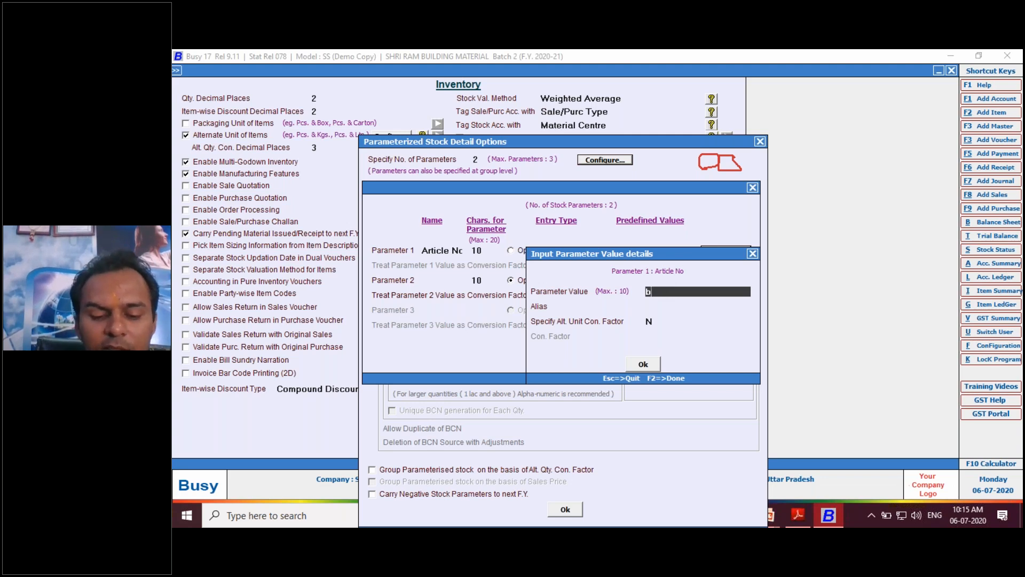
{"action": "key", "text": "BackSpace"}
{"action": "key", "text": "BackSpace"}
{"action": "key", "text": "BackSpace"}
{"action": "type", "text": "Binad"}
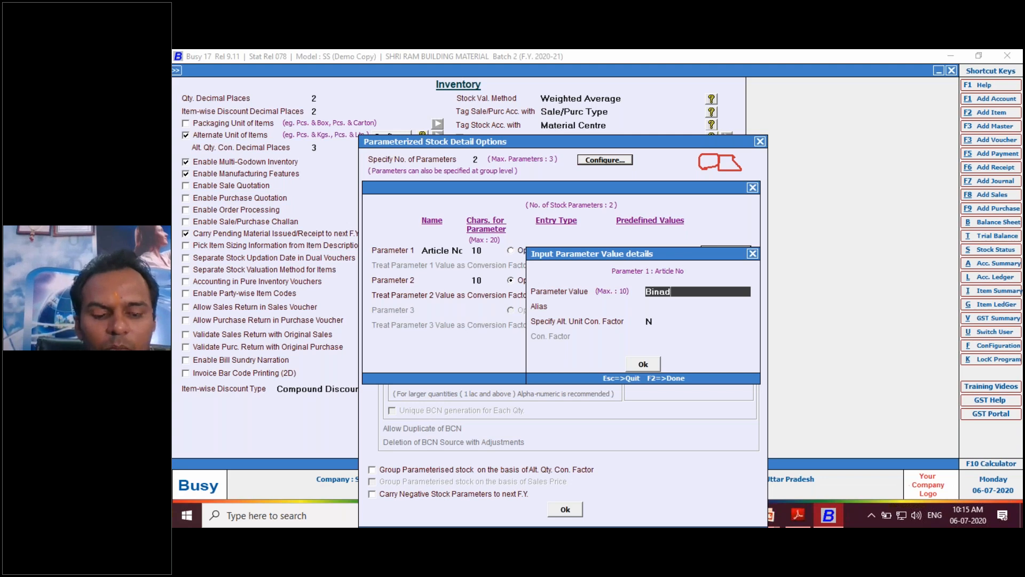
{"action": "key", "text": "BackSpace"}
{"action": "key", "text": "BackSpace"}
{"action": "type", "text": "das"}
{"action": "left_click", "coordinate": [643, 364]}
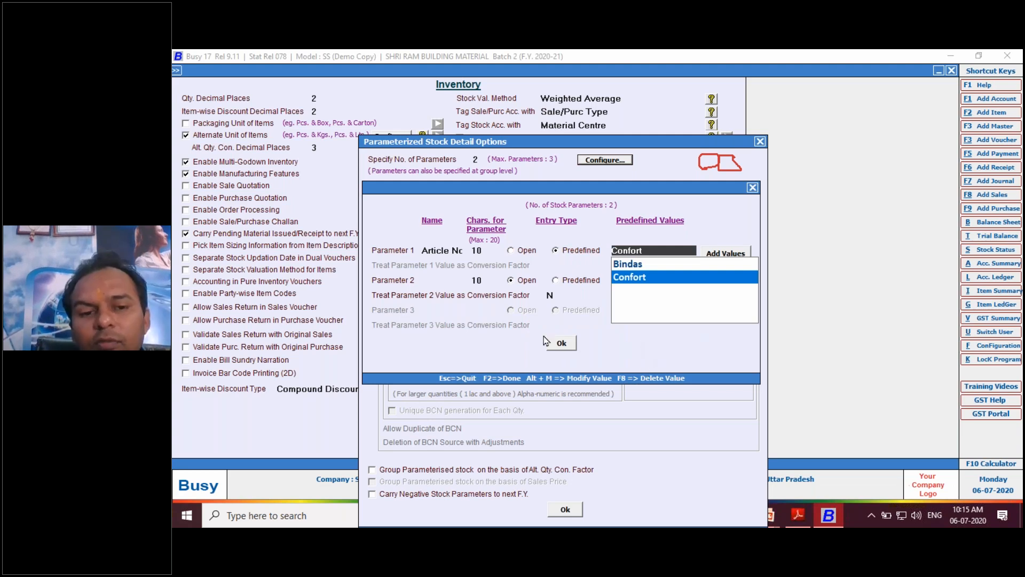
- Name Parameter 2 "SIZE" and set its entry type to Predefined
{"action": "left_click", "coordinate": [458, 280]}
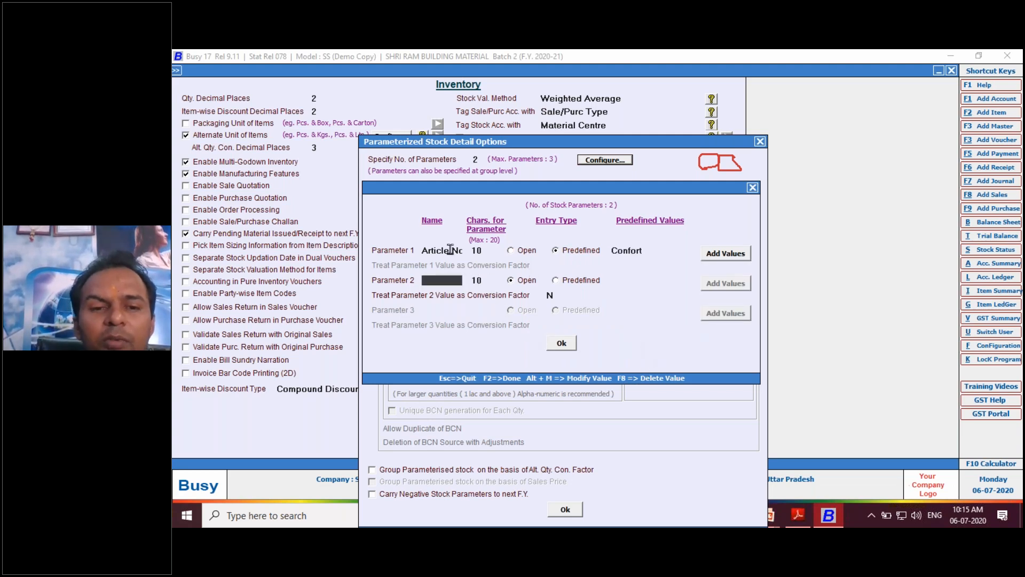
{"action": "type", "text": "si"}
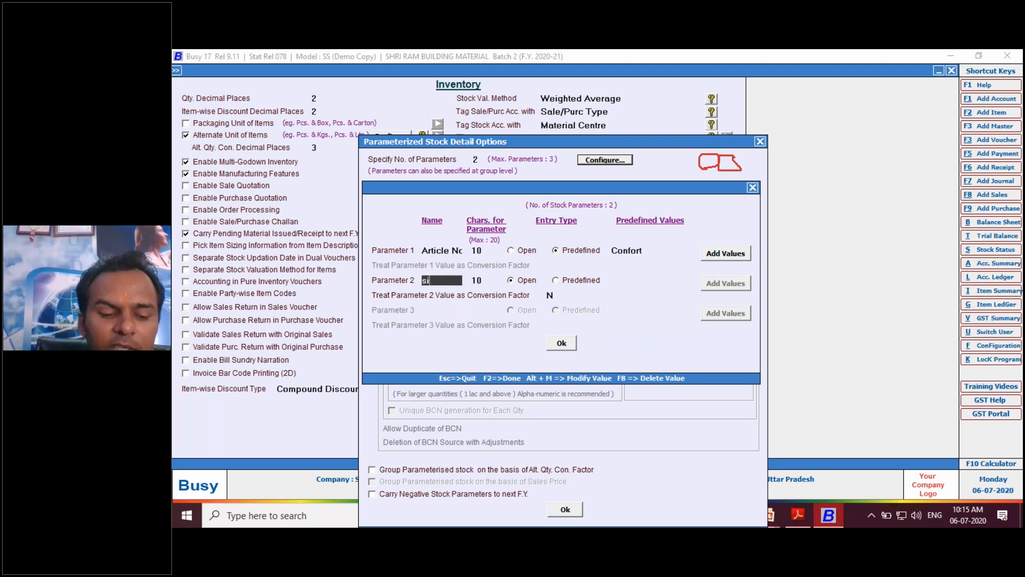
{"action": "type", "text": "z"}
{"action": "key", "text": "BackSpace"}
{"action": "key", "text": "BackSpace"}
{"action": "key", "text": "BackSpace"}
{"action": "type", "text": "S"}
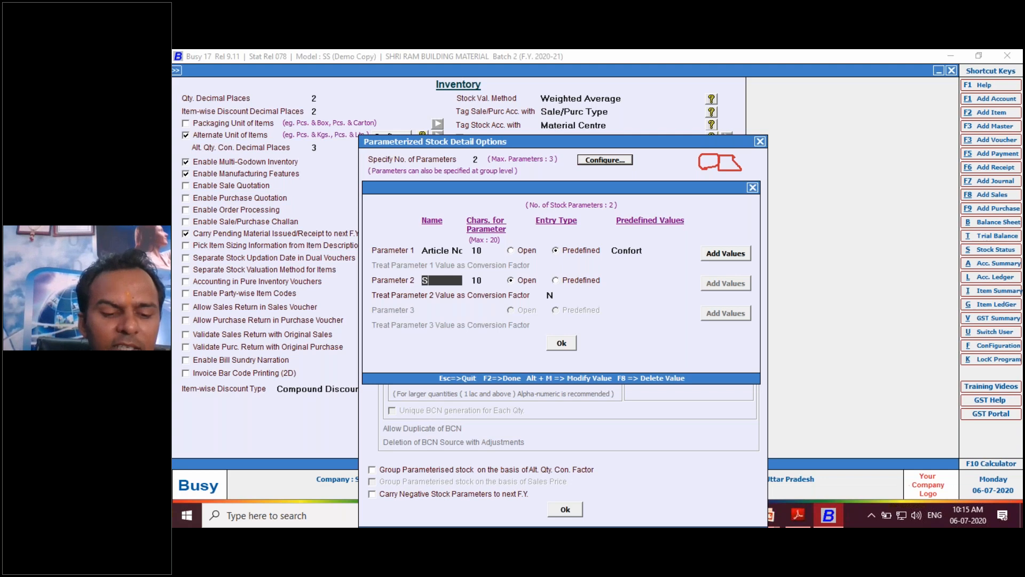
{"action": "type", "text": "iZE"}
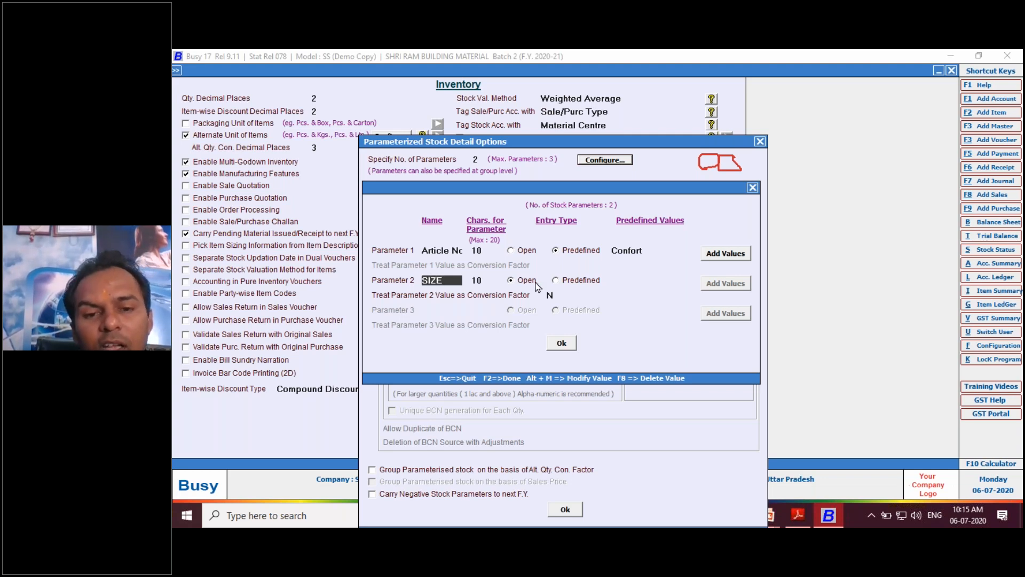
{"action": "left_click", "coordinate": [560, 281]}
- Add 5, 6 and 7 as predefined values of the SIZE parameter
{"action": "left_click", "coordinate": [724, 284]}
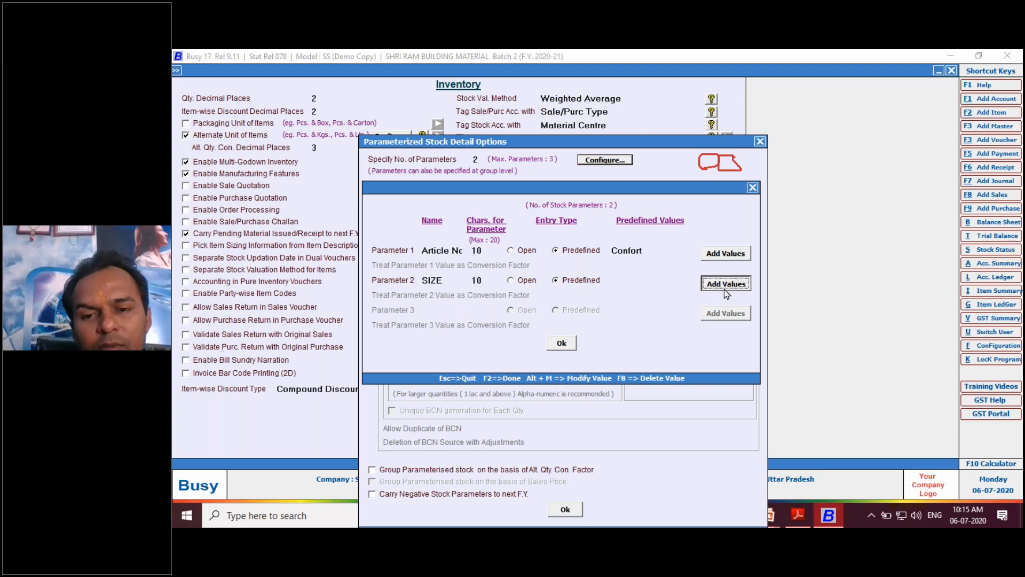
{"action": "type", "text": "5"}
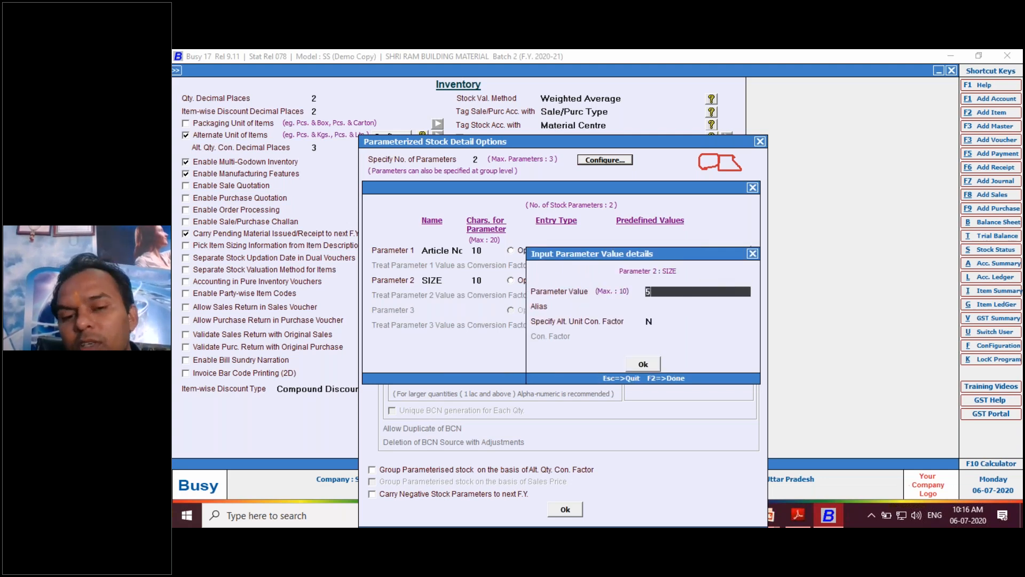
{"action": "left_click", "coordinate": [651, 369]}
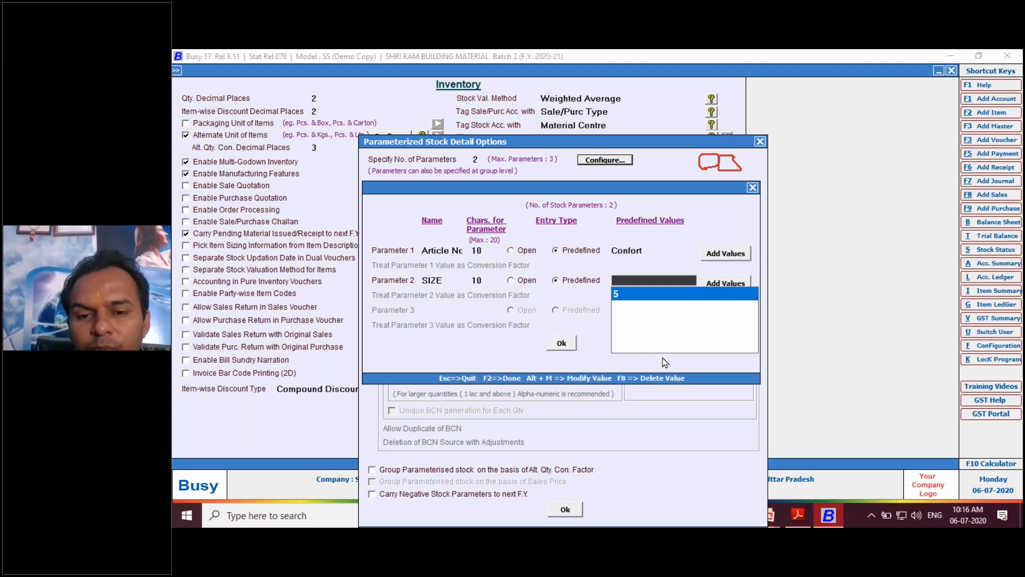
{"action": "left_click", "coordinate": [716, 284]}
{"action": "type", "text": "6"}
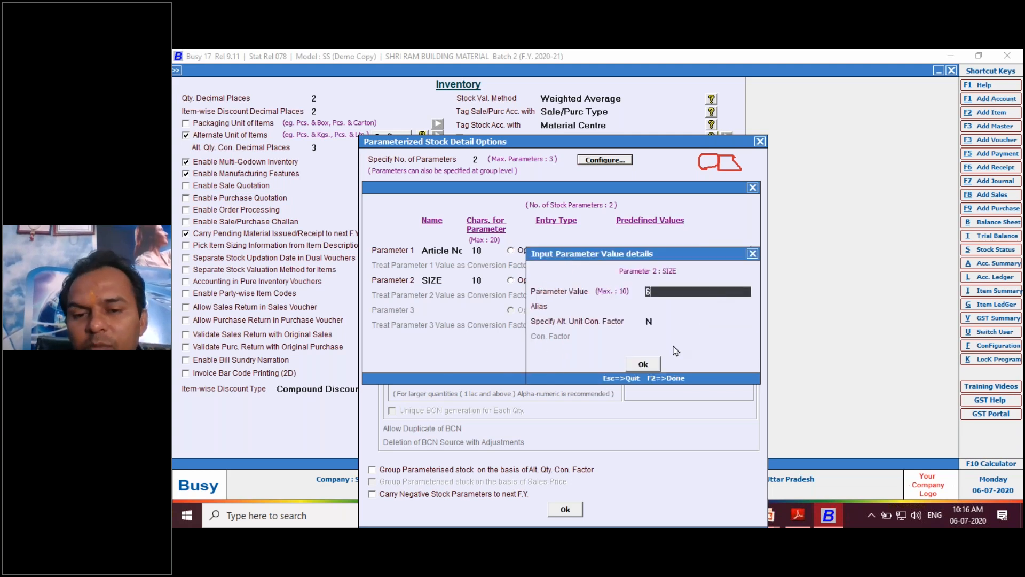
{"action": "left_click", "coordinate": [650, 366]}
{"action": "left_click", "coordinate": [725, 287]}
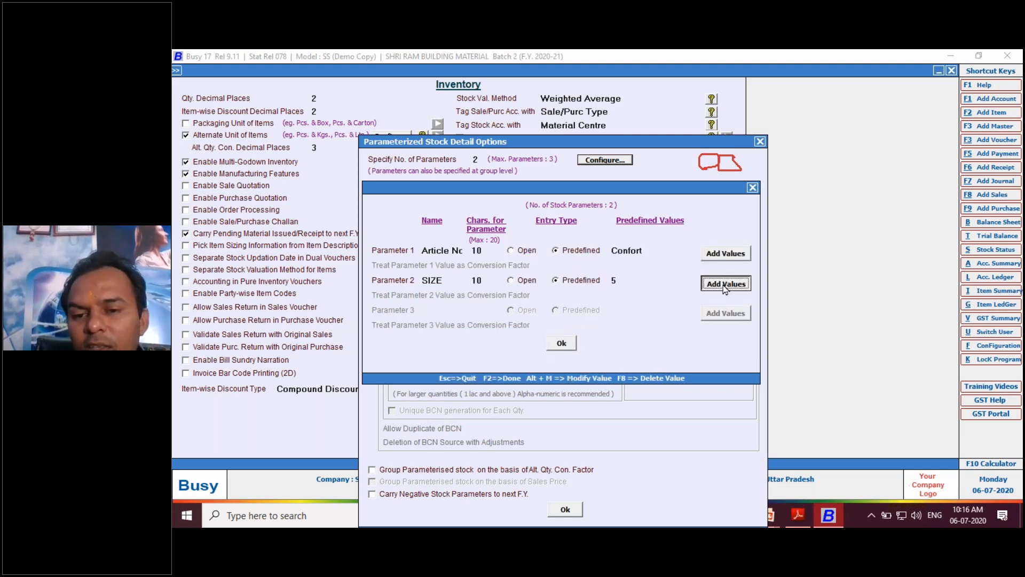
{"action": "type", "text": "7"}
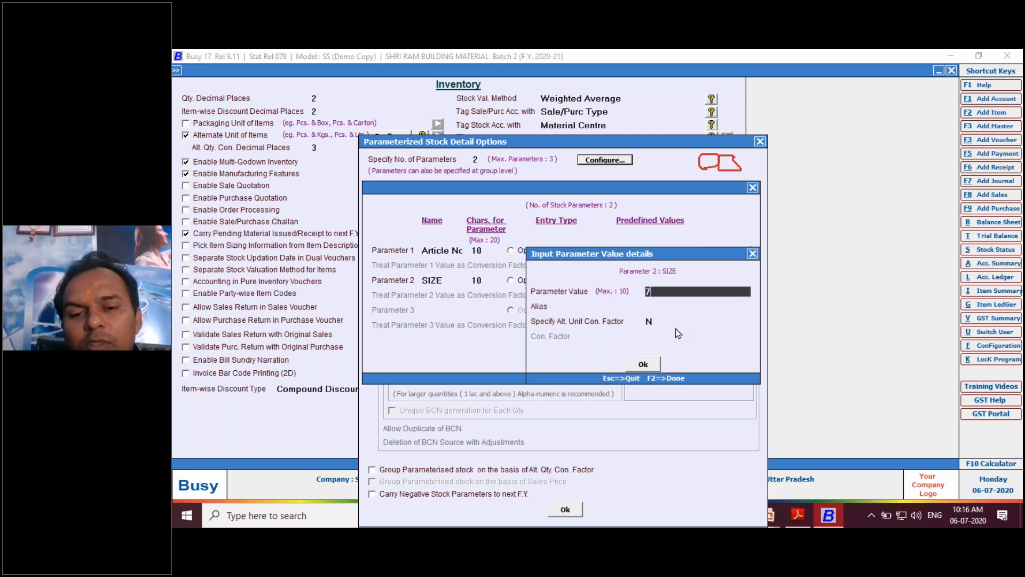
{"action": "left_click", "coordinate": [654, 366]}
- Add 8, 9 and 10 as predefined values of the SIZE parameter and accept the parameter configuration
{"action": "left_click", "coordinate": [719, 287]}
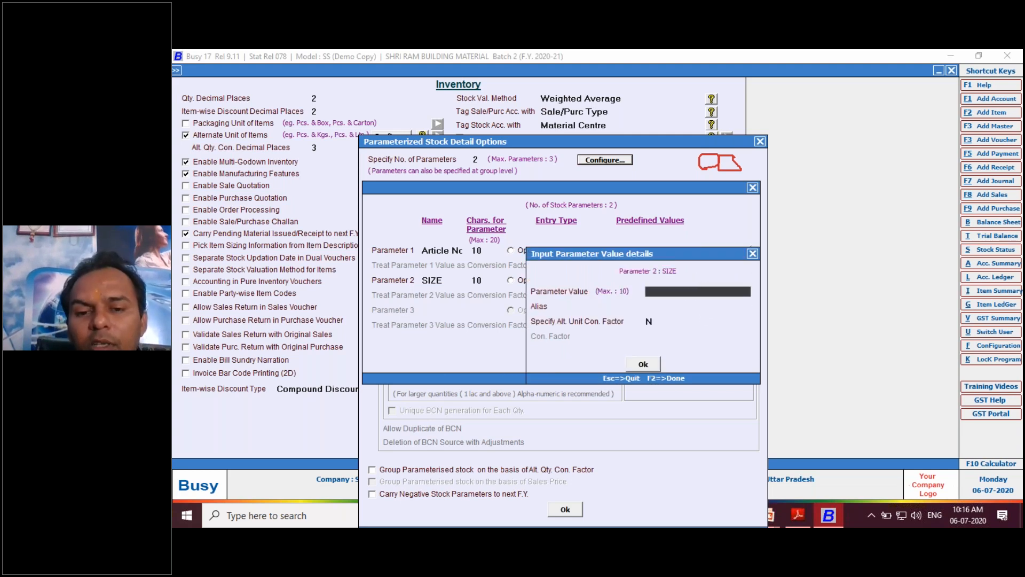
{"action": "type", "text": "8"}
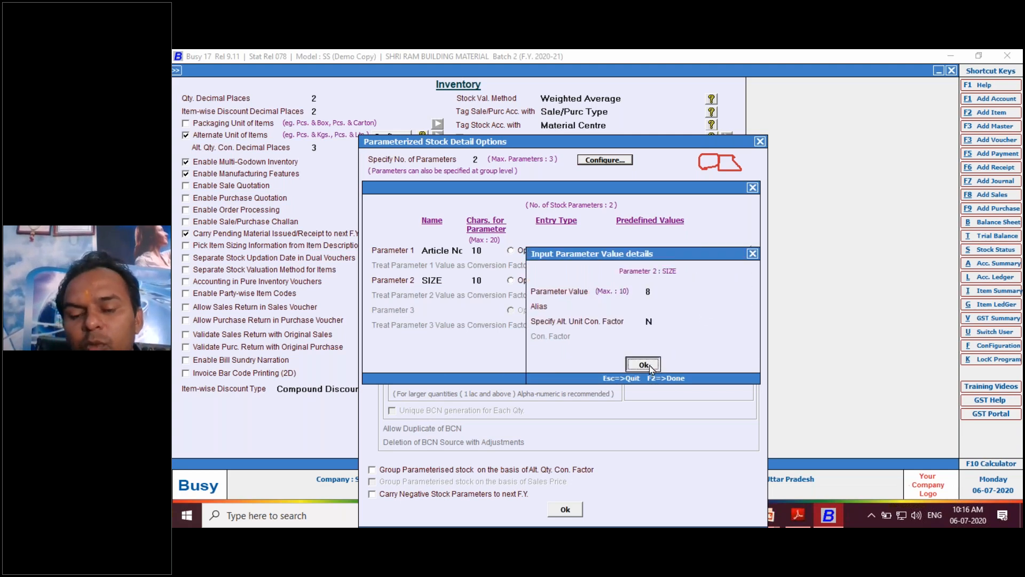
{"action": "left_click", "coordinate": [649, 366]}
{"action": "left_click", "coordinate": [719, 287]}
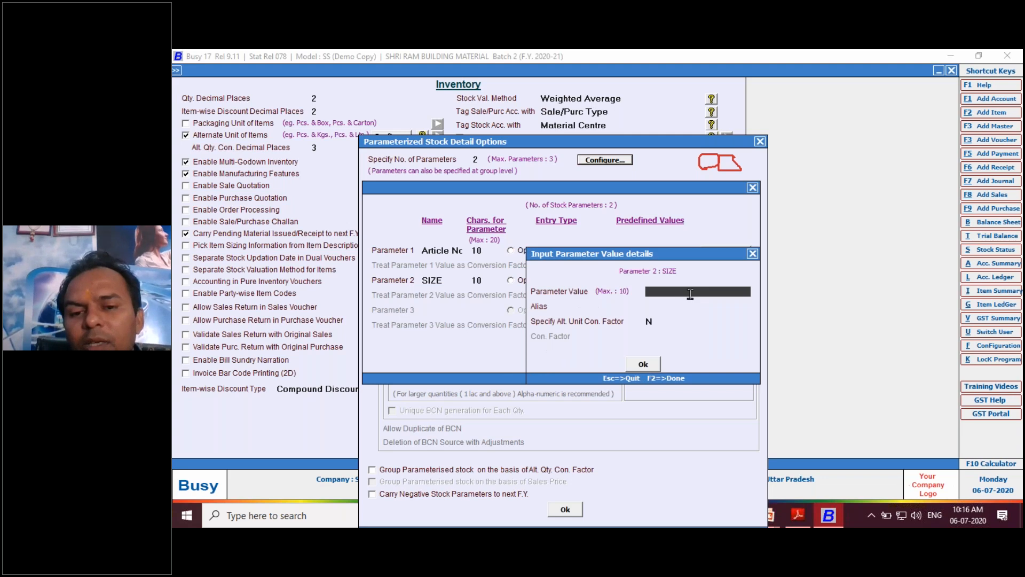
{"action": "left_click", "coordinate": [644, 364]}
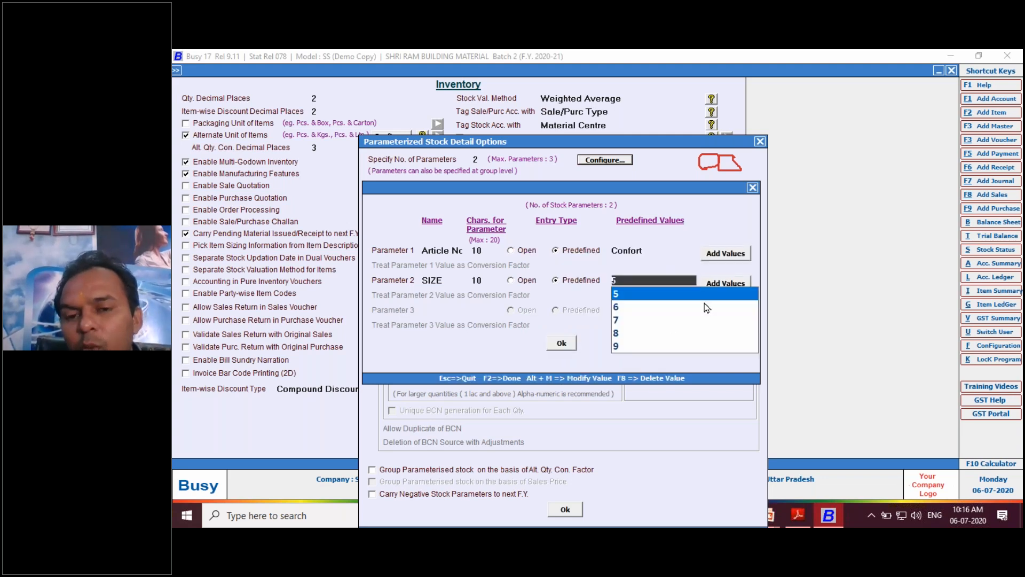
{"action": "left_click", "coordinate": [714, 285]}
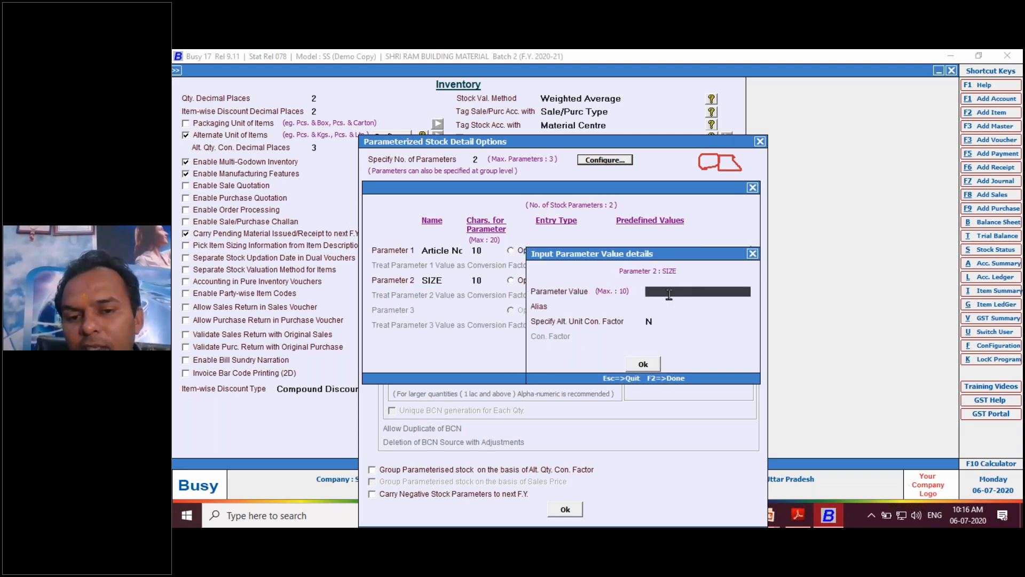
{"action": "type", "text": "5"}
{"action": "left_click", "coordinate": [646, 364]}
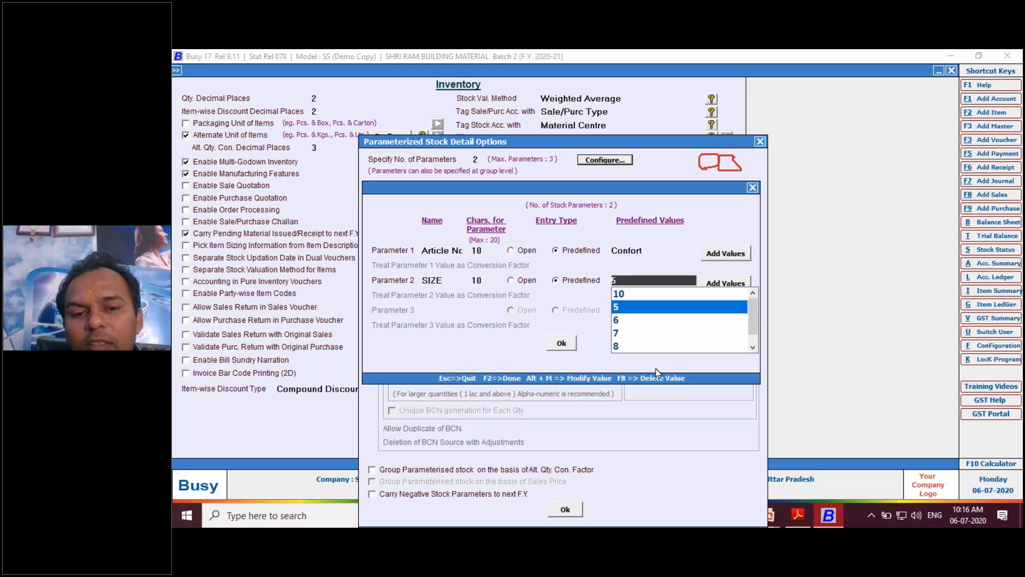
{"action": "left_click", "coordinate": [572, 344]}
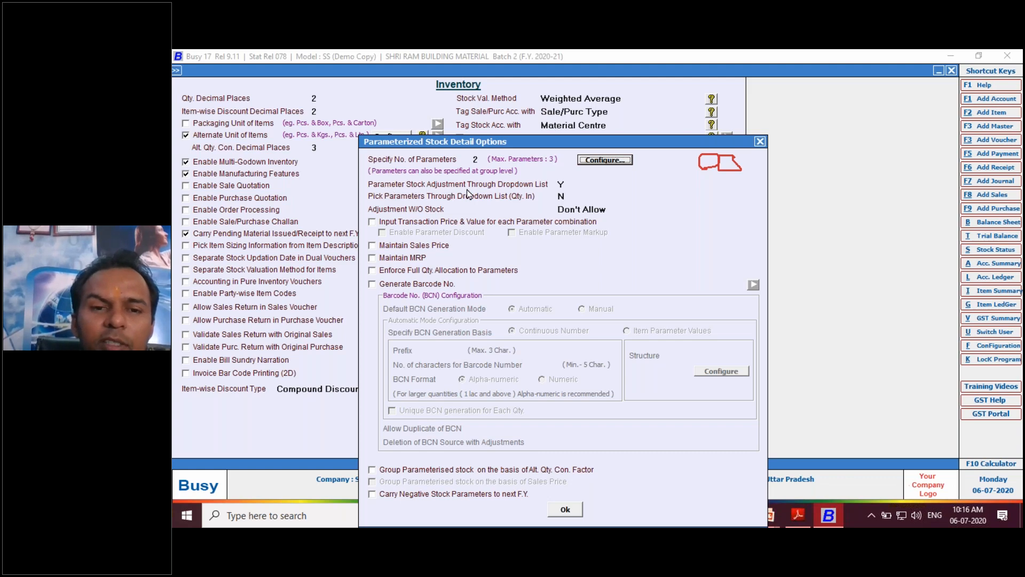
- Set Pick Parameters Through Dropdown List (Qty. In) to Y in the parameterized stock options
{"action": "left_click", "coordinate": [565, 184]}
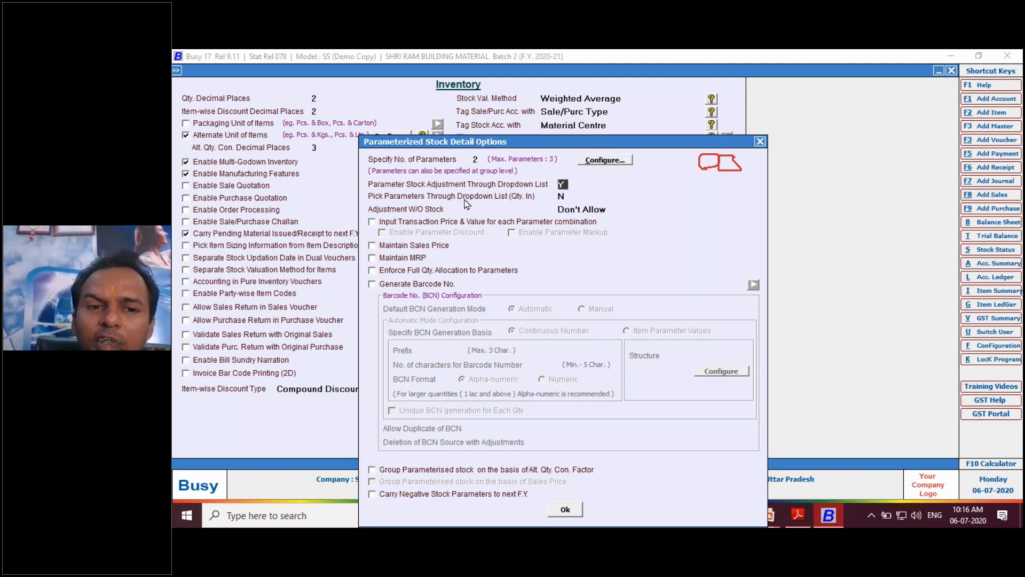
{"action": "left_click", "coordinate": [570, 198]}
{"action": "key", "text": "y"}
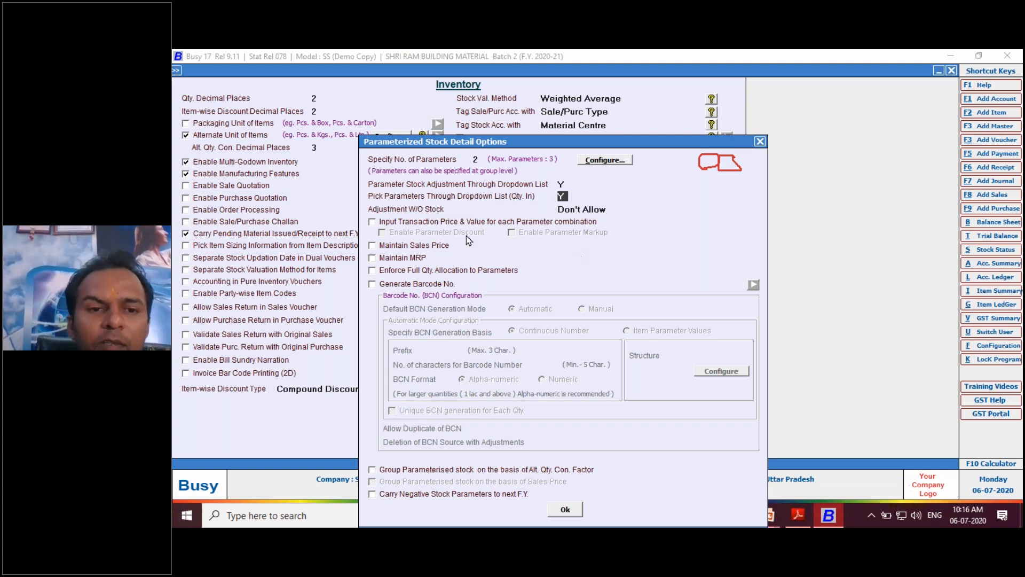
- Set Adjustment W/O Stock to Allow and enable Maintain Sales Price and Maintain MRP for parameterized stock
{"action": "key", "text": "Return"}
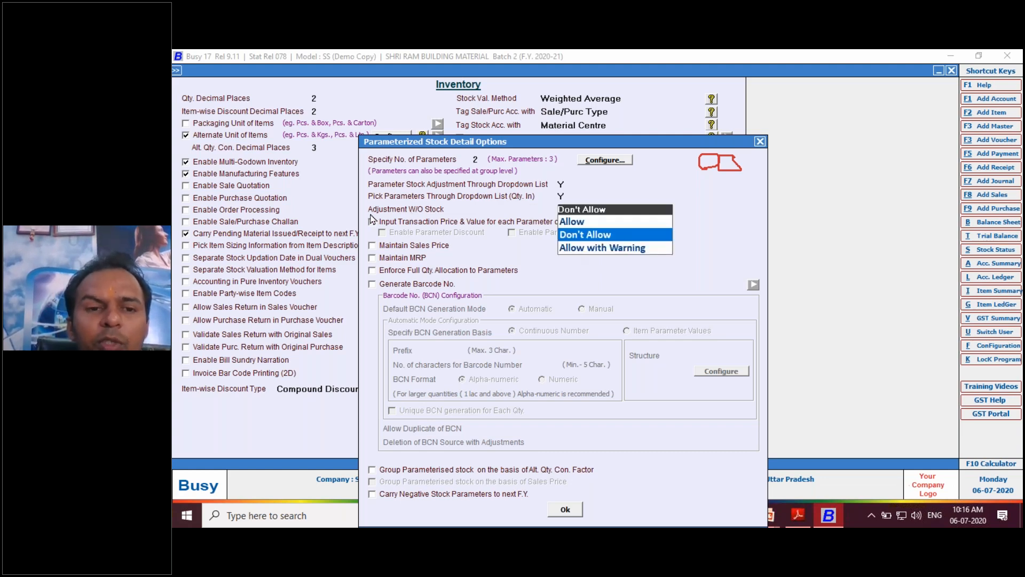
{"action": "left_click", "coordinate": [578, 223]}
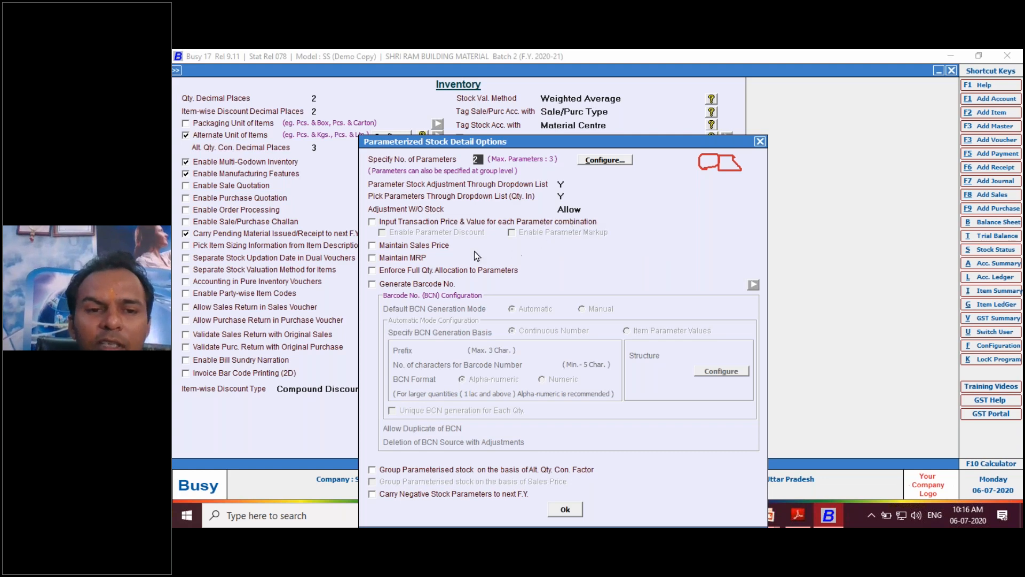
{"action": "left_click", "coordinate": [372, 246]}
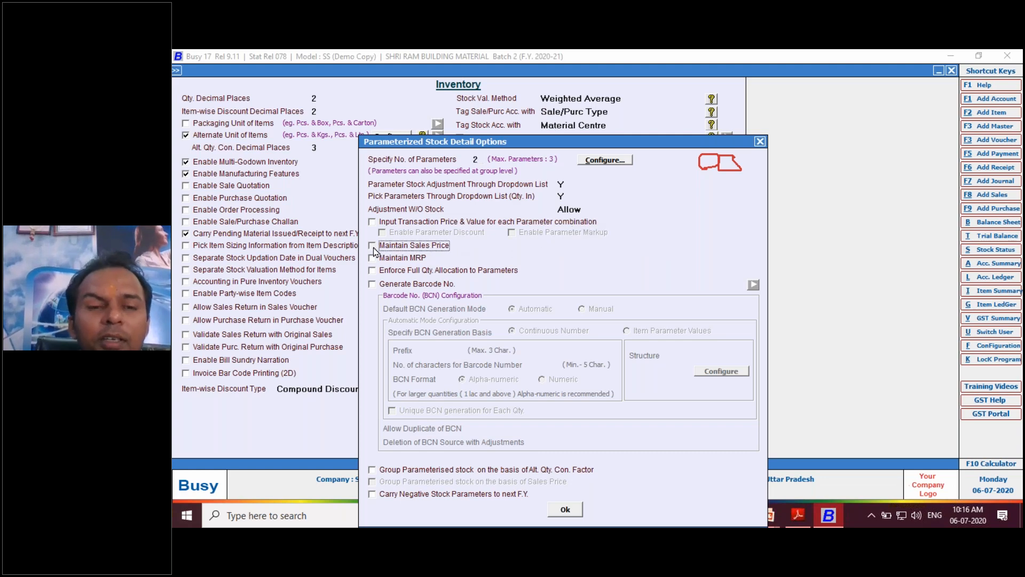
{"action": "left_click", "coordinate": [373, 258]}
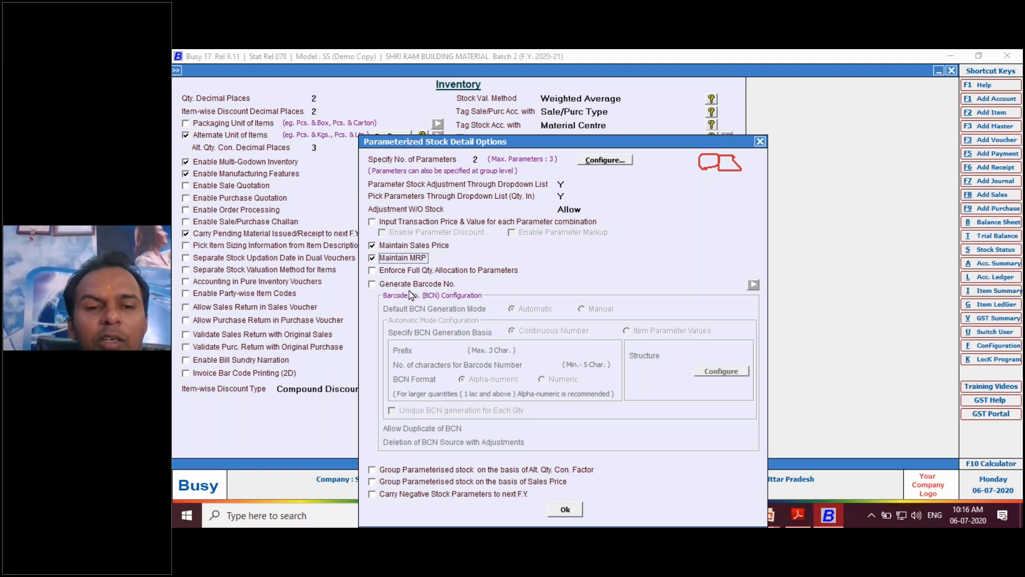
{"action": "left_click", "coordinate": [375, 288]}
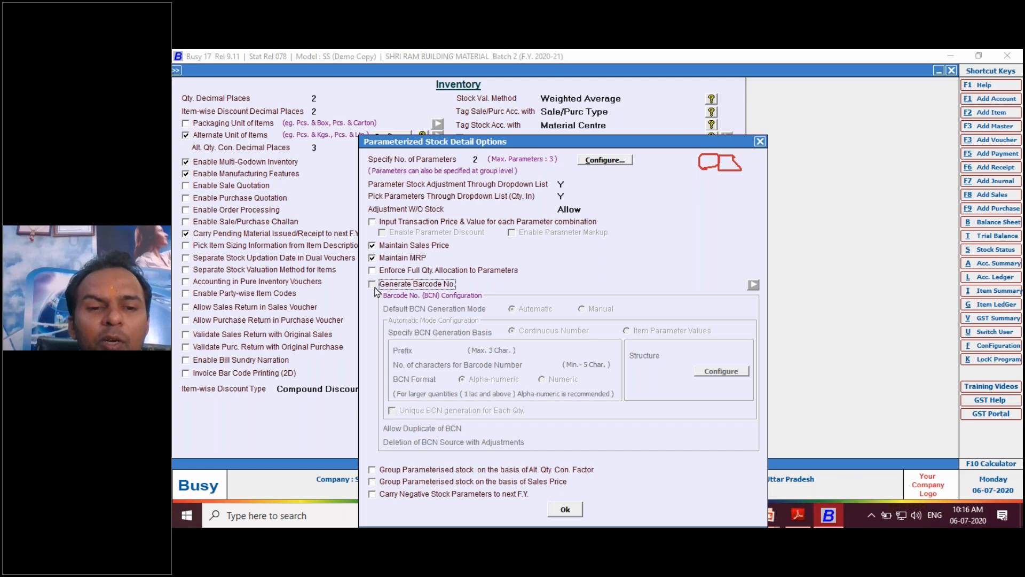
{"action": "left_click", "coordinate": [375, 289]}
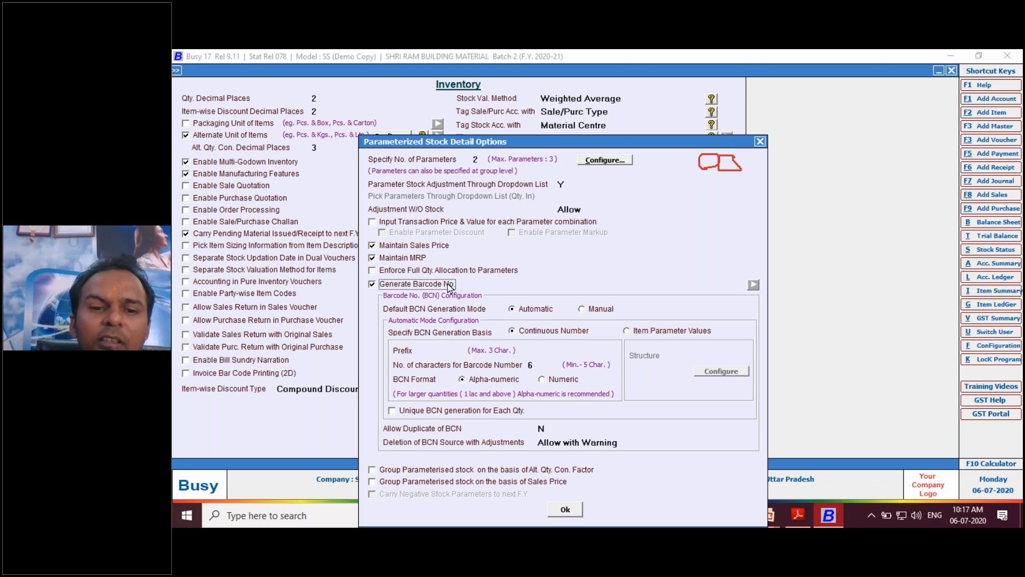
{"action": "left_click", "coordinate": [405, 286]}
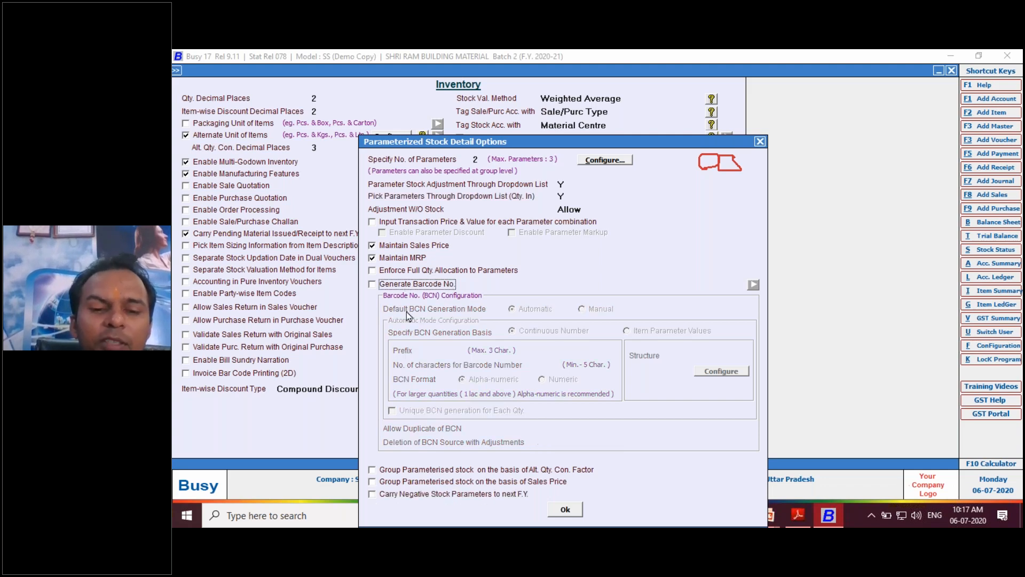
- Accept the parameterized stock options, save the Inventory features and close the configuration
{"action": "left_click", "coordinate": [566, 509]}
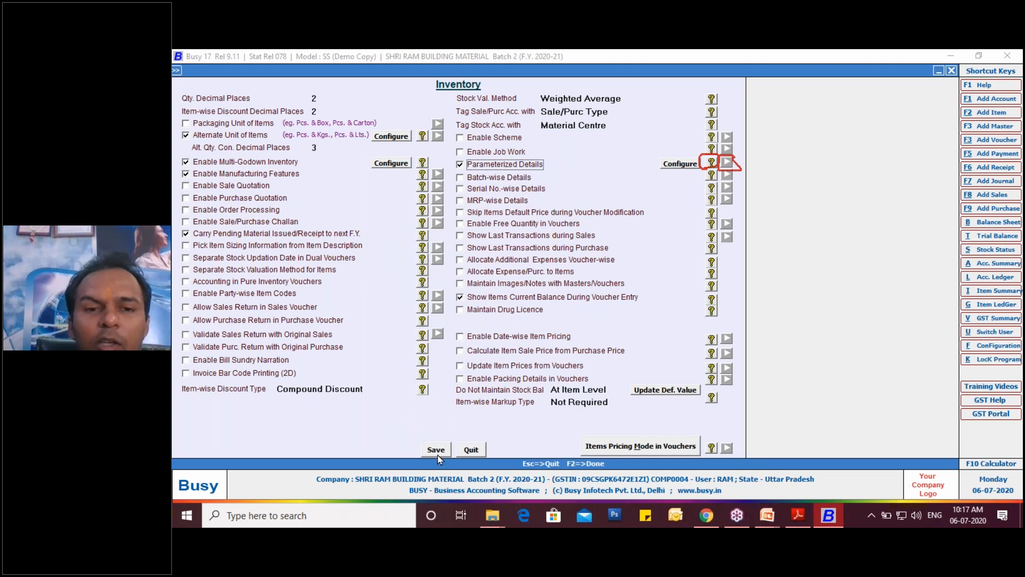
{"action": "left_click", "coordinate": [436, 450]}
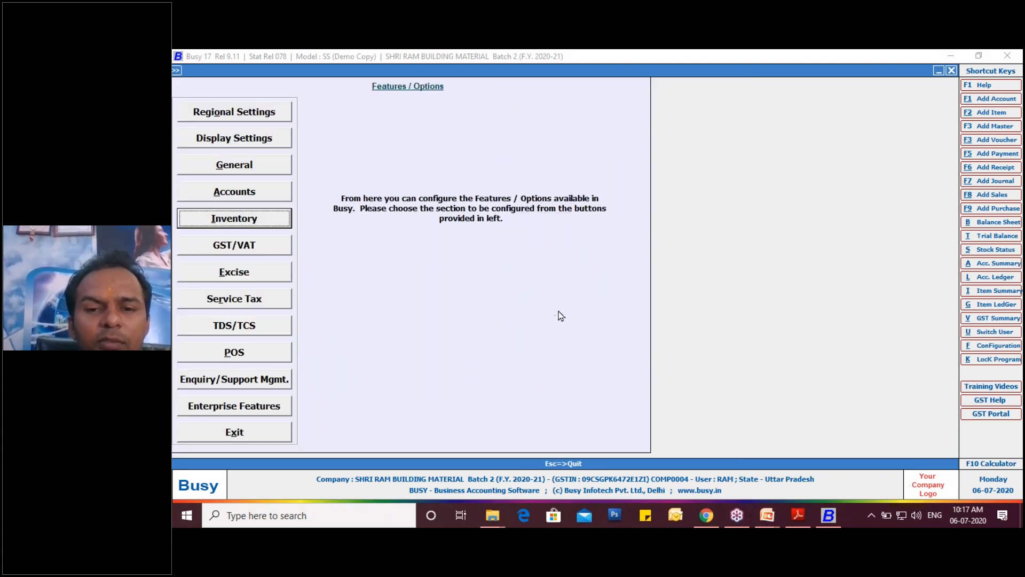
{"action": "key", "text": "Escape"}
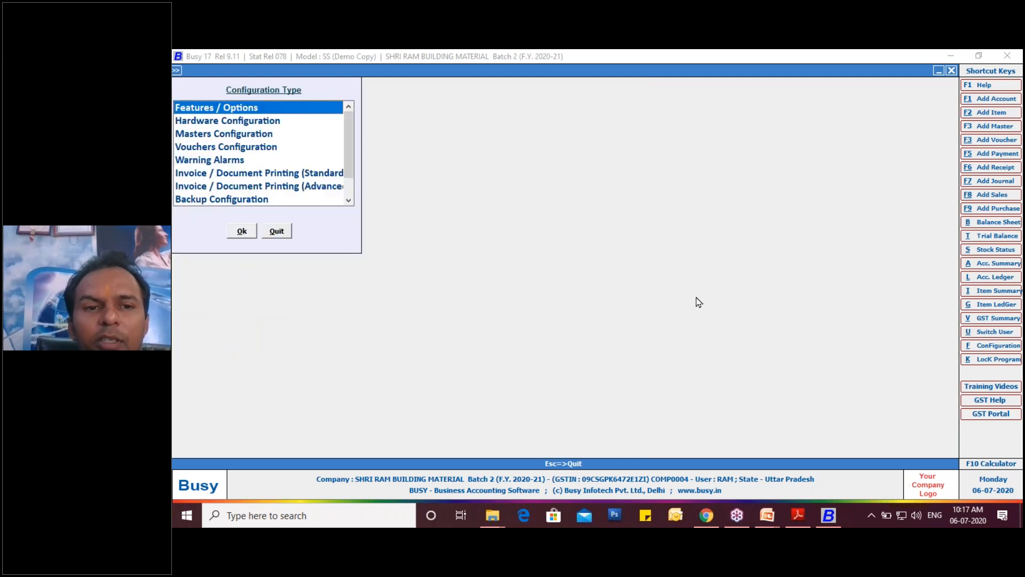
{"action": "key", "text": "Escape"}
- Open a blank item master for adding a new item
{"action": "key", "text": "Left"}
{"action": "key", "text": "Left"}
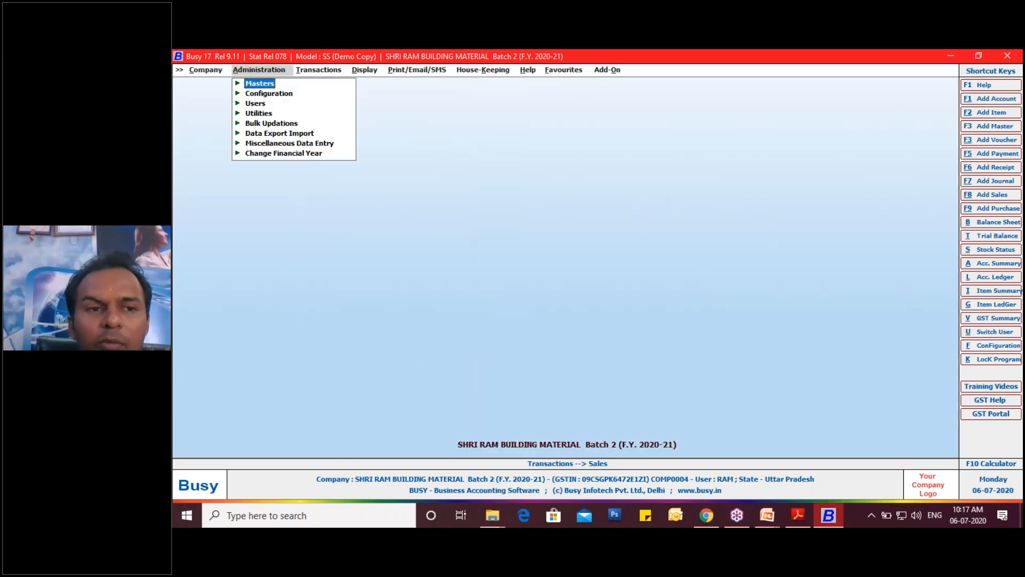
{"action": "key", "text": "Return"}
{"action": "key", "text": "Down"}
{"action": "key", "text": "Down"}
{"action": "key", "text": "Down"}
{"action": "key", "text": "Return"}
{"action": "key", "text": "Return"}
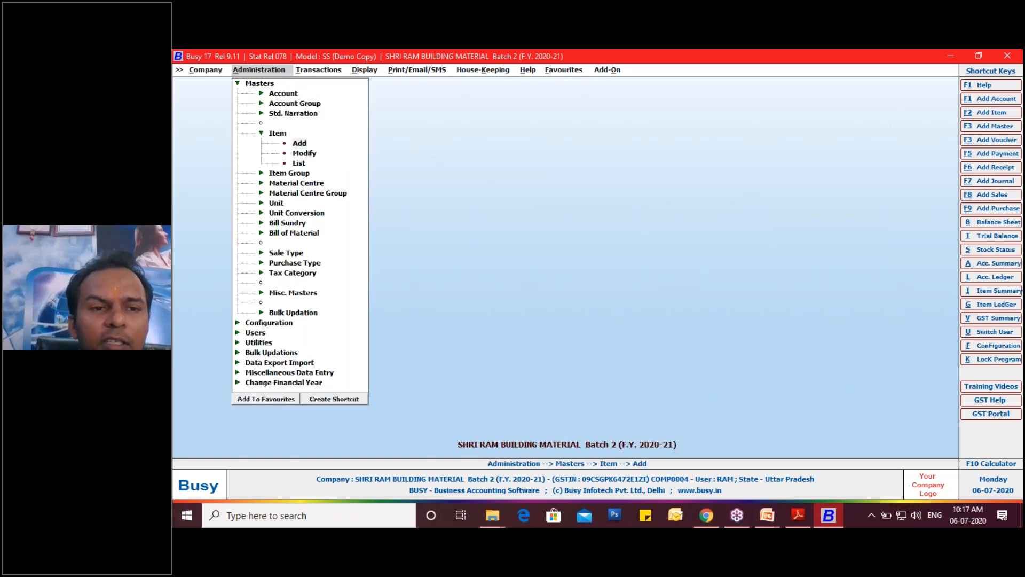
- Copy "Bata Men's Formal Slip On Shoes" from the purchase invoice in Adobe Reader into the new item's name and print name in Busy
{"action": "left_click", "coordinate": [800, 517]}
{"action": "left_click_drag", "start_coordinate": [258, 348], "coordinate": [410, 347]}
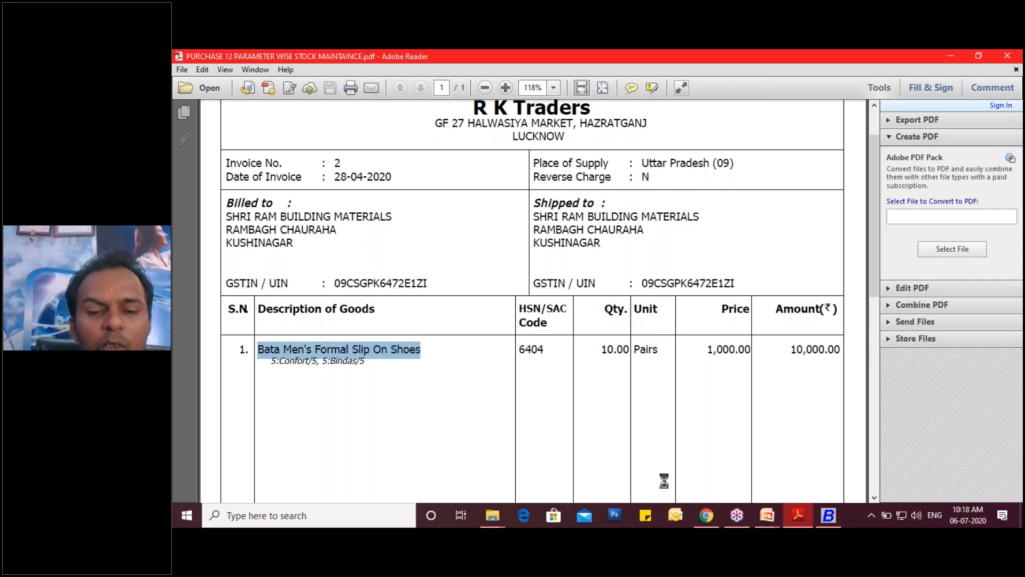
{"action": "left_click", "coordinate": [827, 515]}
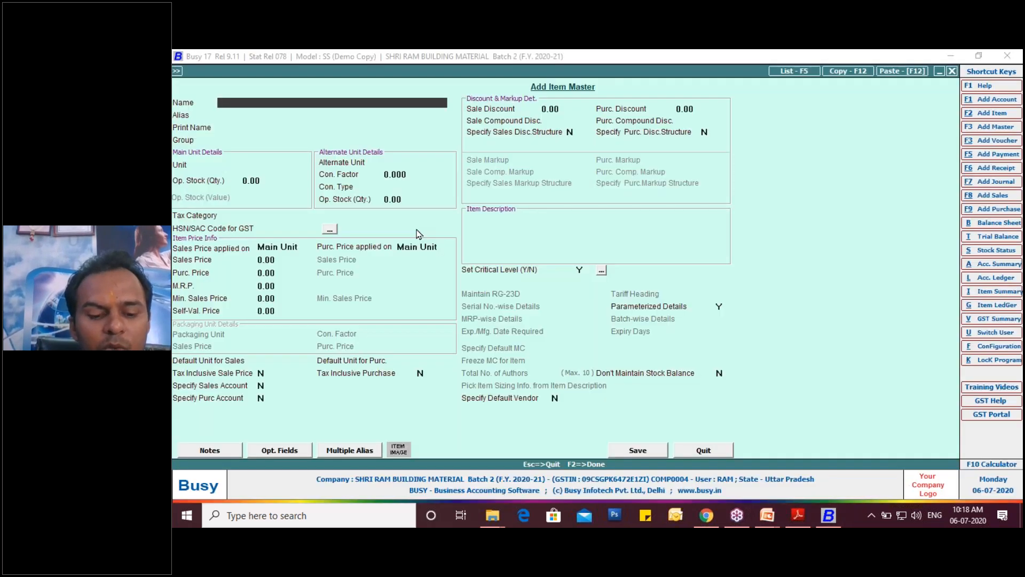
{"action": "key", "text": "Return"}
{"action": "key", "text": "Return"}
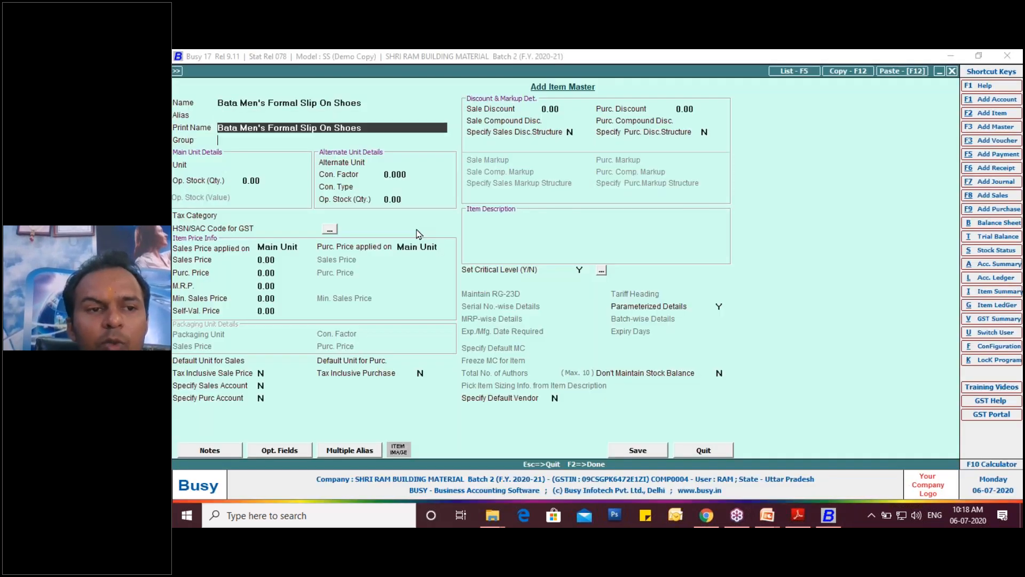
{"action": "key", "text": "Return"}
- Start a new item group from the item's Group field, name it "Shoes" and set it as a primary group
{"action": "left_click_drag", "start_coordinate": [366, 104], "coordinate": [332, 107]}
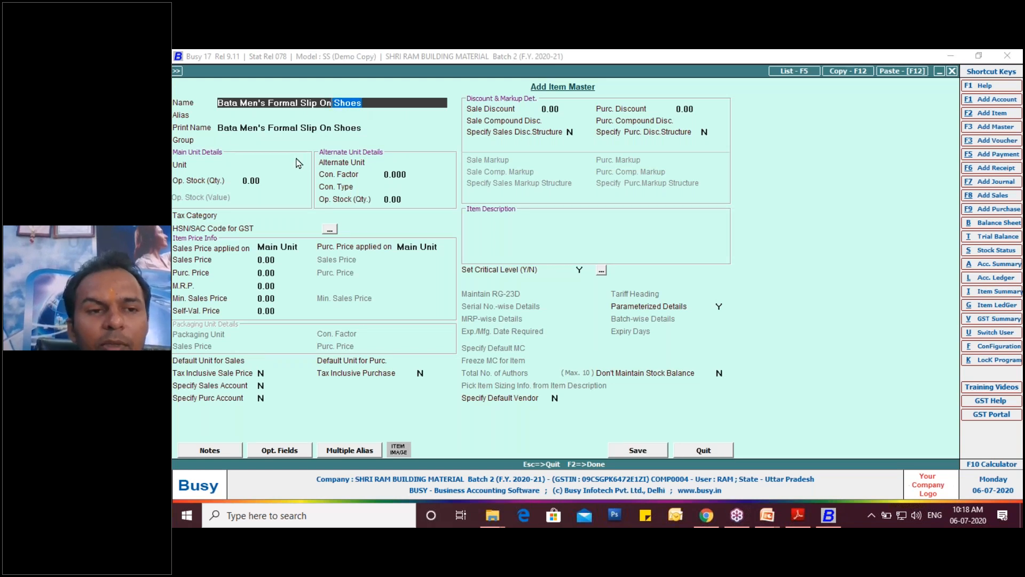
{"action": "left_click", "coordinate": [235, 138]}
{"action": "left_click", "coordinate": [235, 138]}
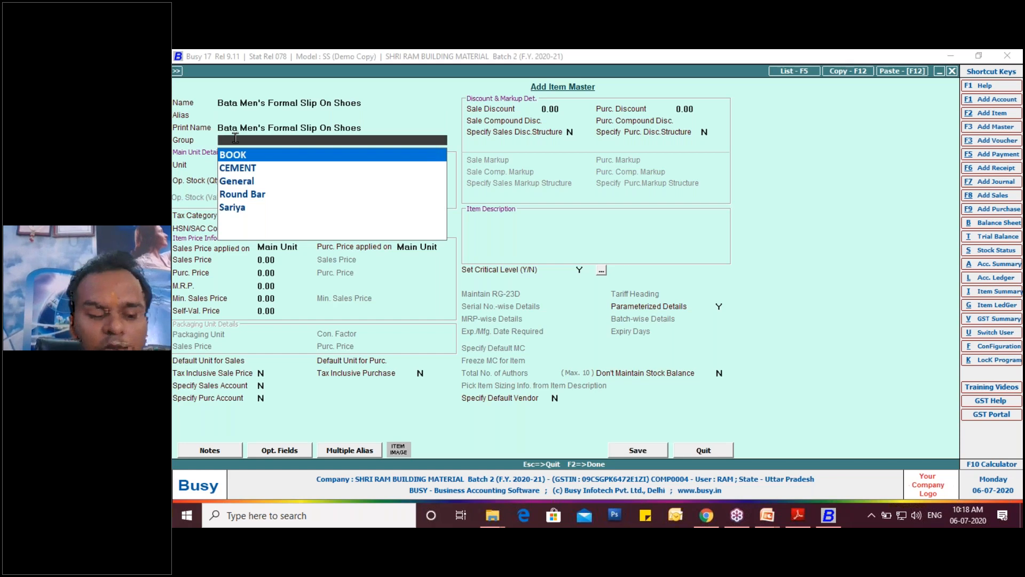
{"action": "key", "text": "F3"}
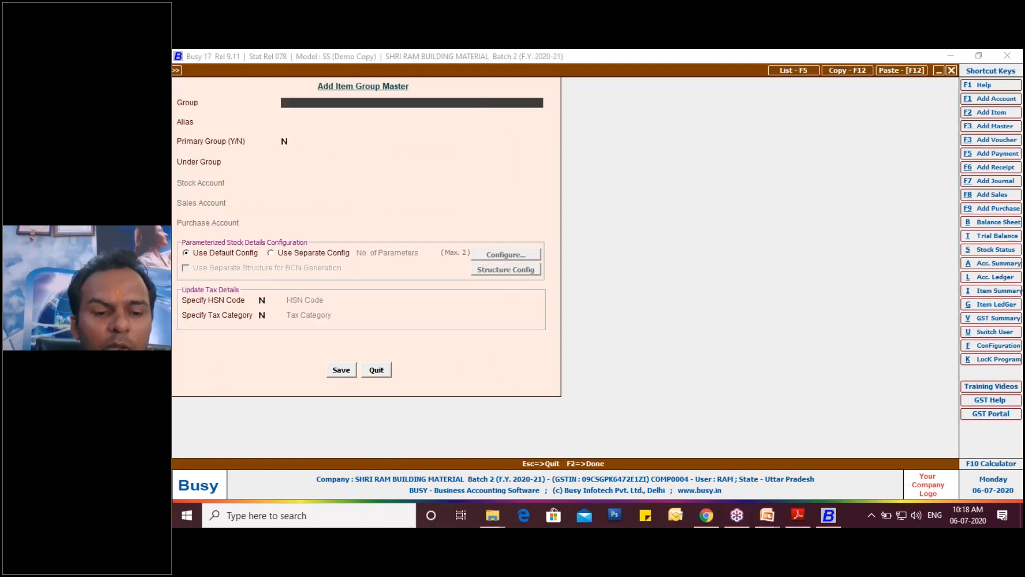
{"action": "type", "text": "Shoes"}
{"action": "key", "text": "Return"}
{"action": "key", "text": "Return"}
{"action": "type", "text": "Y"}
{"action": "key", "text": "Return"}
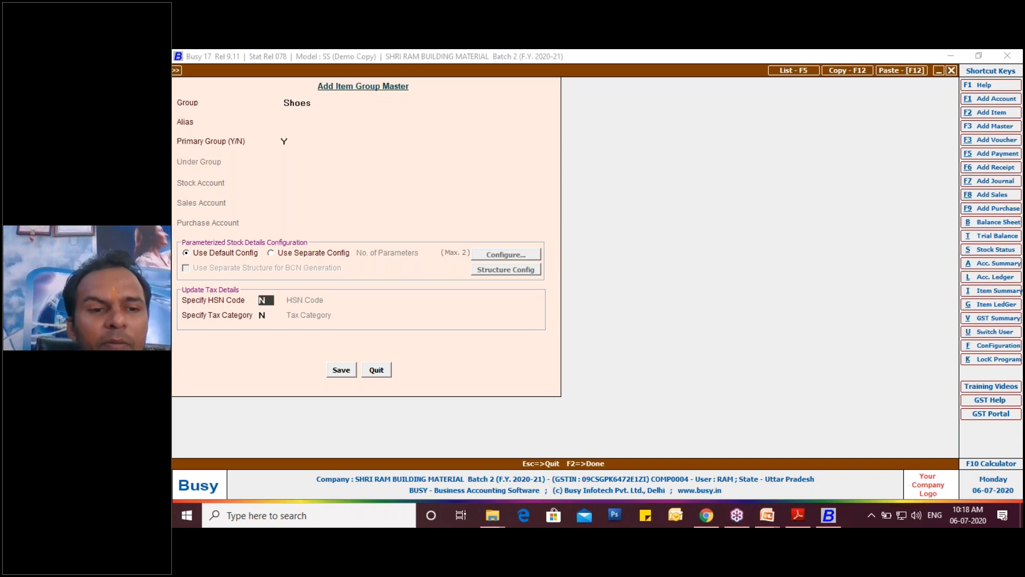
- Enable Specify HSN Code for the Shoes group and enter HSN code 6404 from the purchase invoice
{"action": "type", "text": "Y"}
{"action": "key", "text": "Return"}
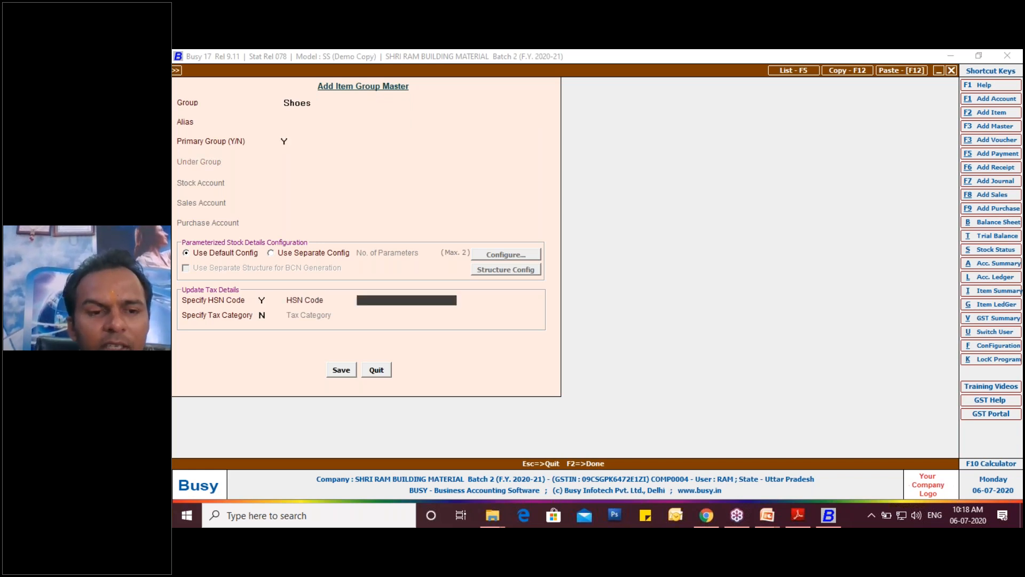
{"action": "left_click", "coordinate": [798, 516]}
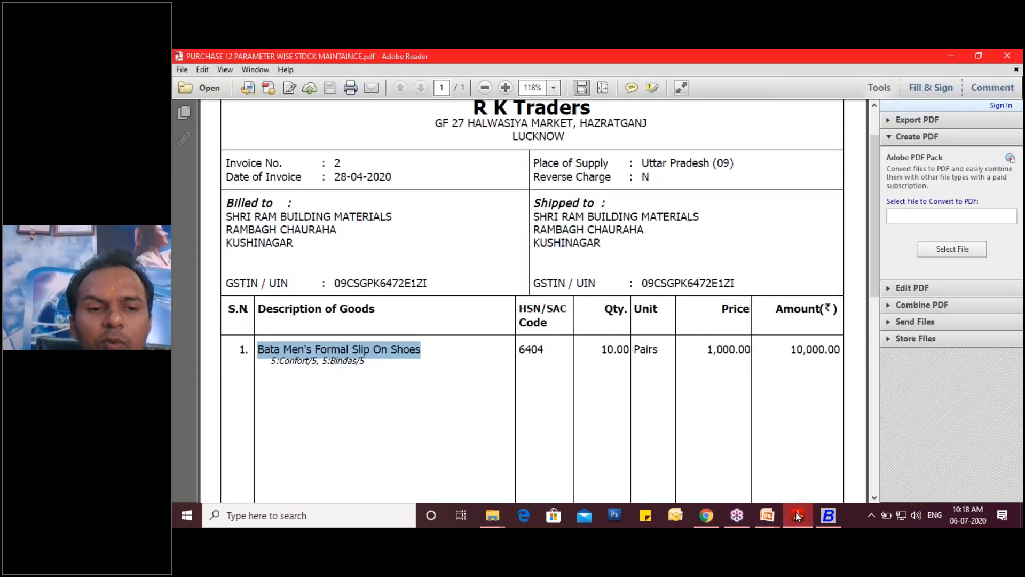
{"action": "left_click", "coordinate": [798, 515]}
{"action": "type", "text": "6404"}
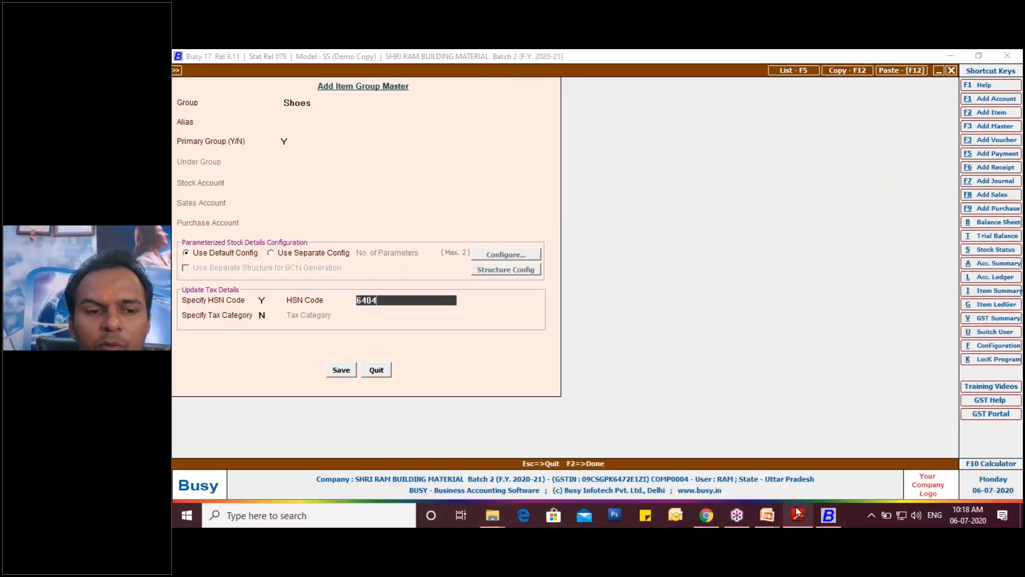
{"action": "key", "text": "Return"}
- Enable Specify Tax Category for the Shoes group, choose GST 18% according to the purchase invoice and save the group
{"action": "type", "text": "Y"}
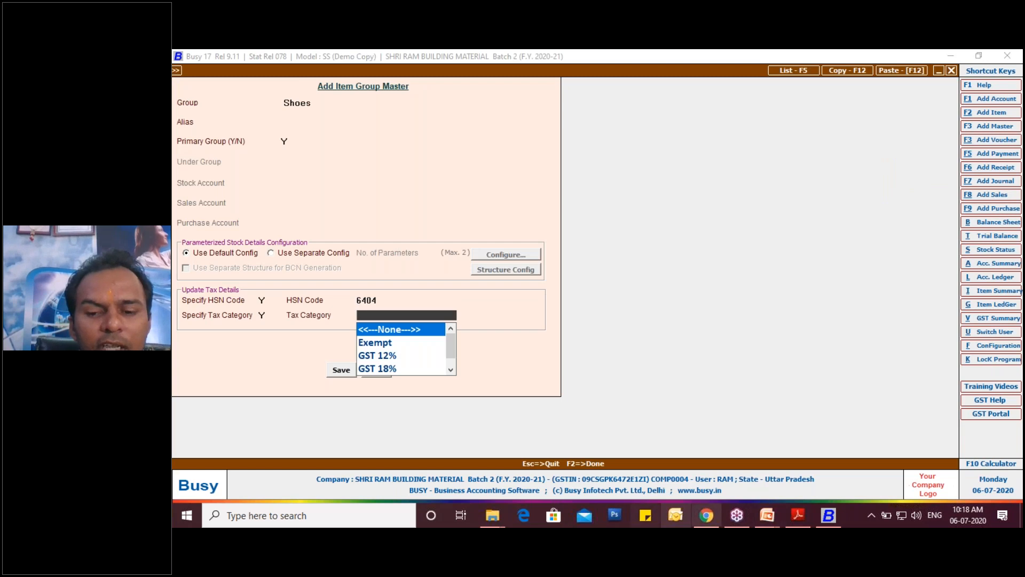
{"action": "left_click", "coordinate": [799, 515]}
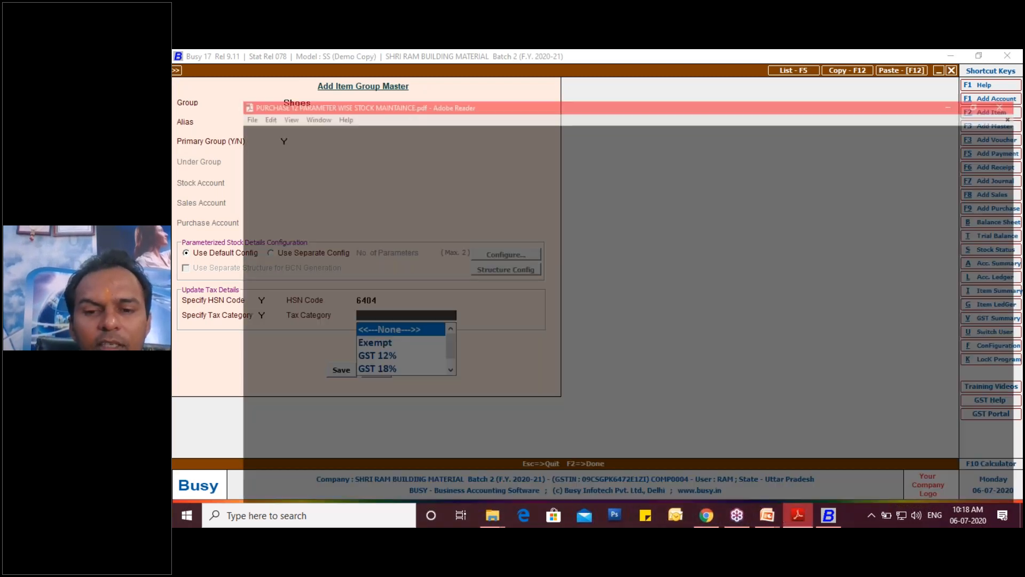
{"action": "scroll", "coordinate": [534, 299], "scroll_direction": "down", "scroll_amount": 8}
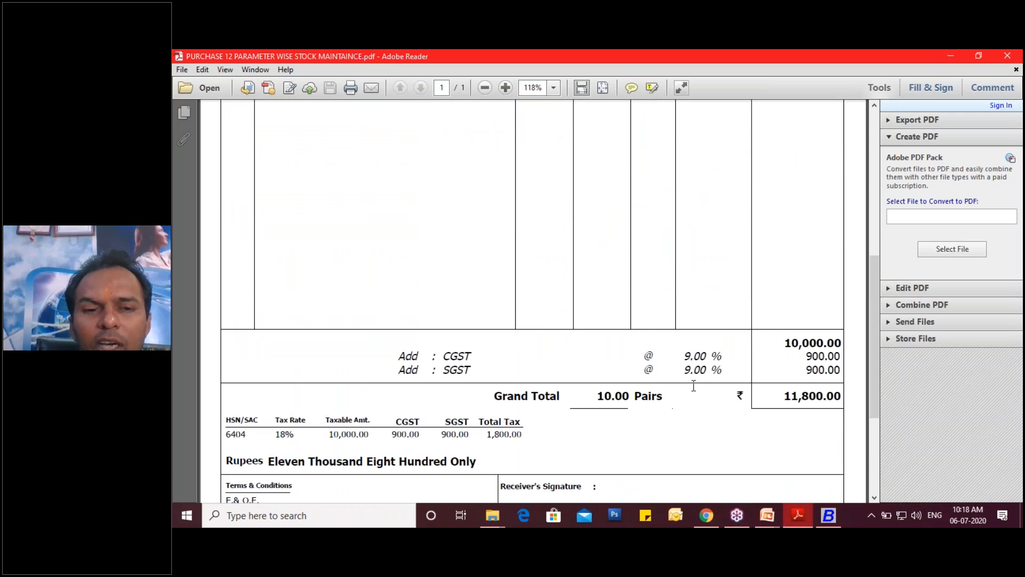
{"action": "scroll", "coordinate": [694, 385], "scroll_direction": "up", "scroll_amount": 3}
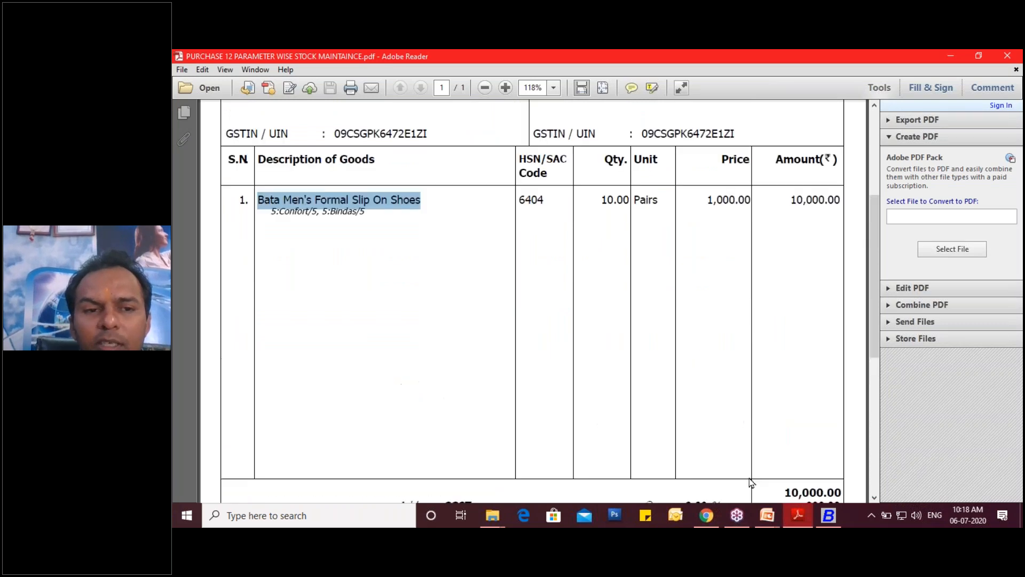
{"action": "left_click", "coordinate": [822, 524]}
{"action": "key", "text": "Down"}
{"action": "key", "text": "Down"}
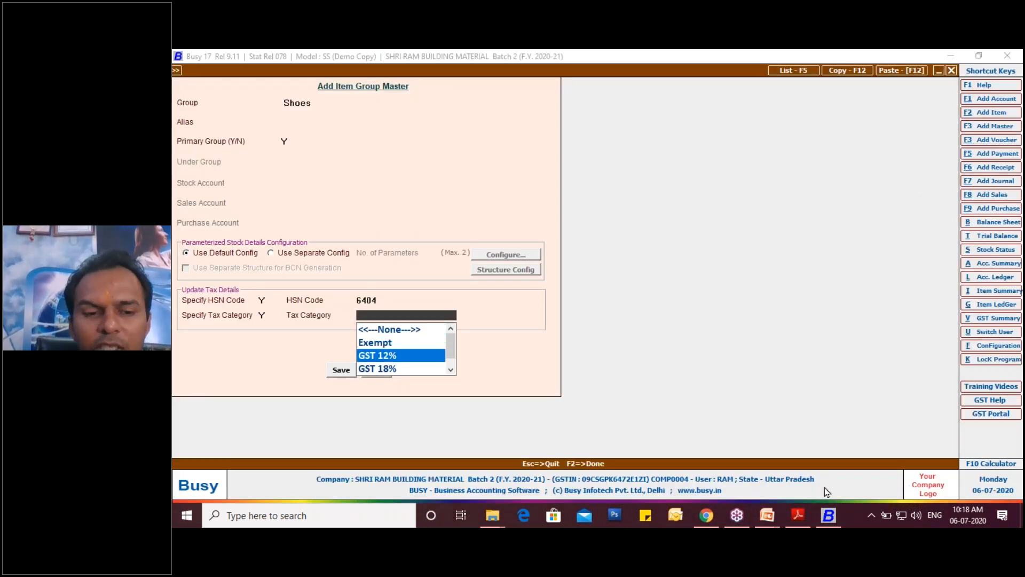
{"action": "key", "text": "Down"}
{"action": "key", "text": "Return"}
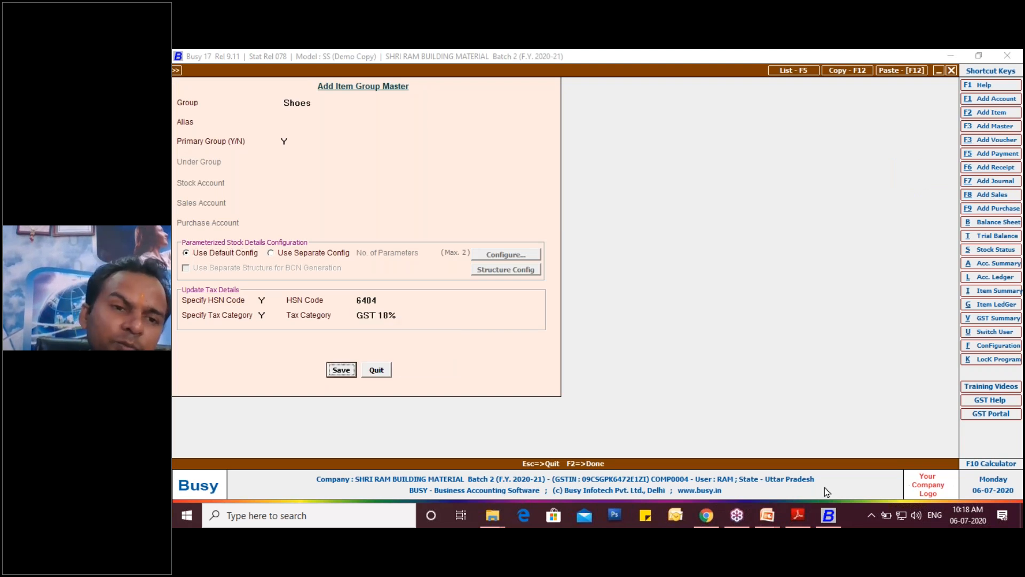
{"action": "left_click", "coordinate": [333, 372]}
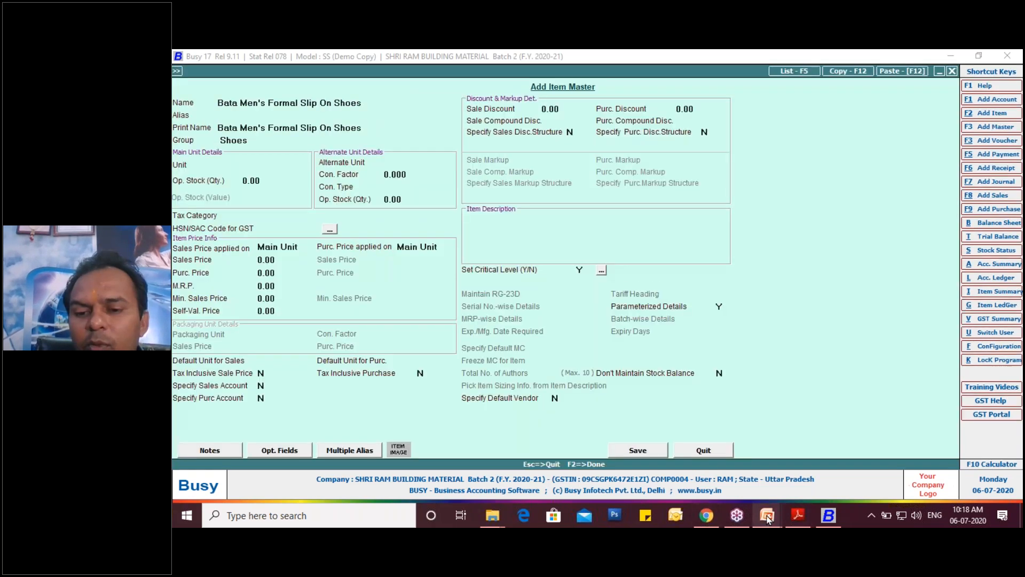
- Review the parameterized stock steps on the PowerPoint slide and return to the item master in Busy
{"action": "mouse_move", "coordinate": [767, 515]}
{"action": "left_click", "coordinate": [753, 459]}
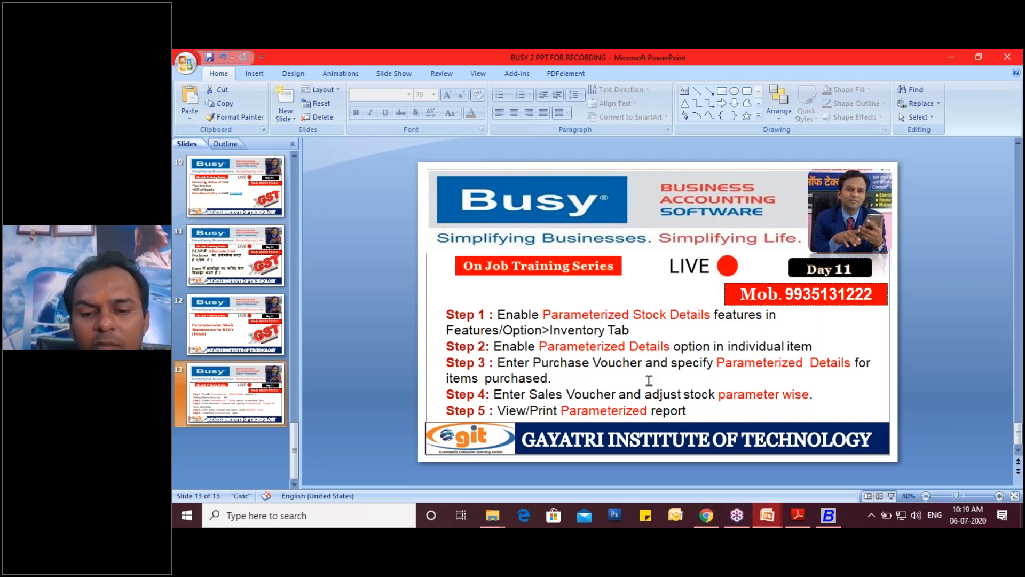
{"action": "left_click", "coordinate": [828, 516]}
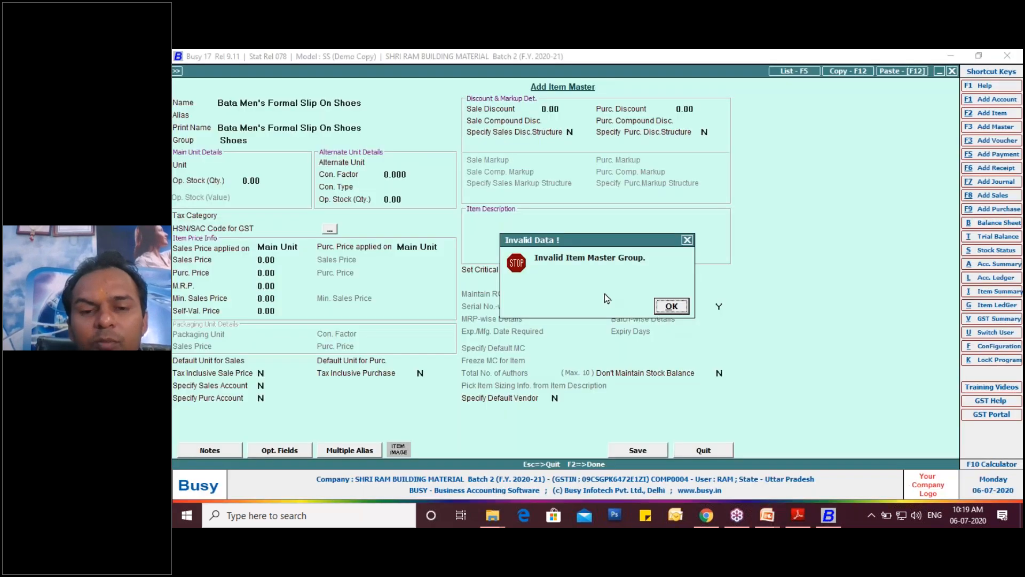
- Dismiss the invalid group warnings, clear the item's Group field and choose Shoes from the list of existing groups
{"action": "left_click", "coordinate": [671, 306]}
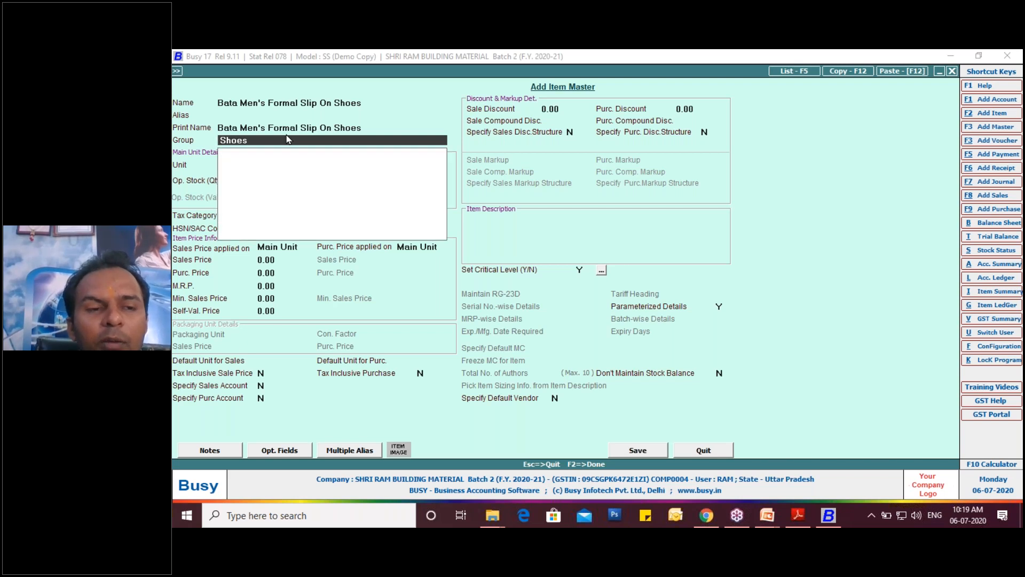
{"action": "key", "text": "Return"}
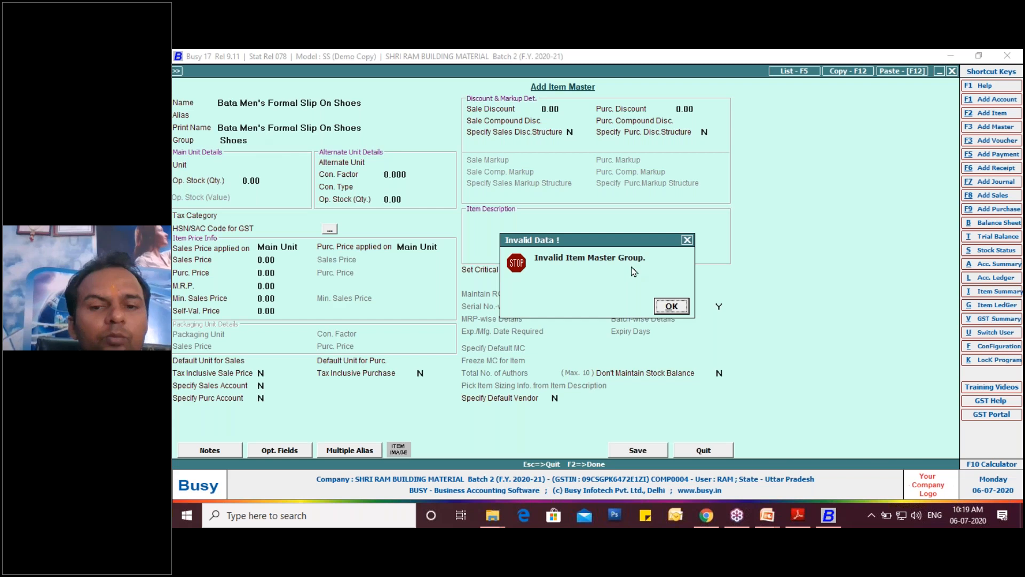
{"action": "left_click", "coordinate": [671, 305]}
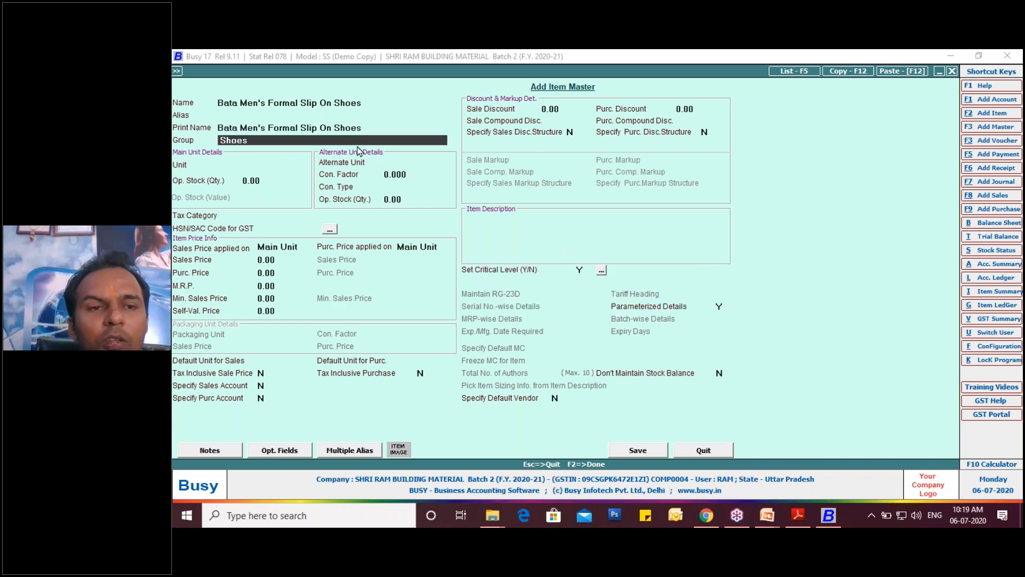
{"action": "key", "text": "BackSpace"}
{"action": "key", "text": "BackSpace"}
{"action": "key", "text": "BackSpace"}
{"action": "key", "text": "BackSpace"}
{"action": "key", "text": "BackSpace"}
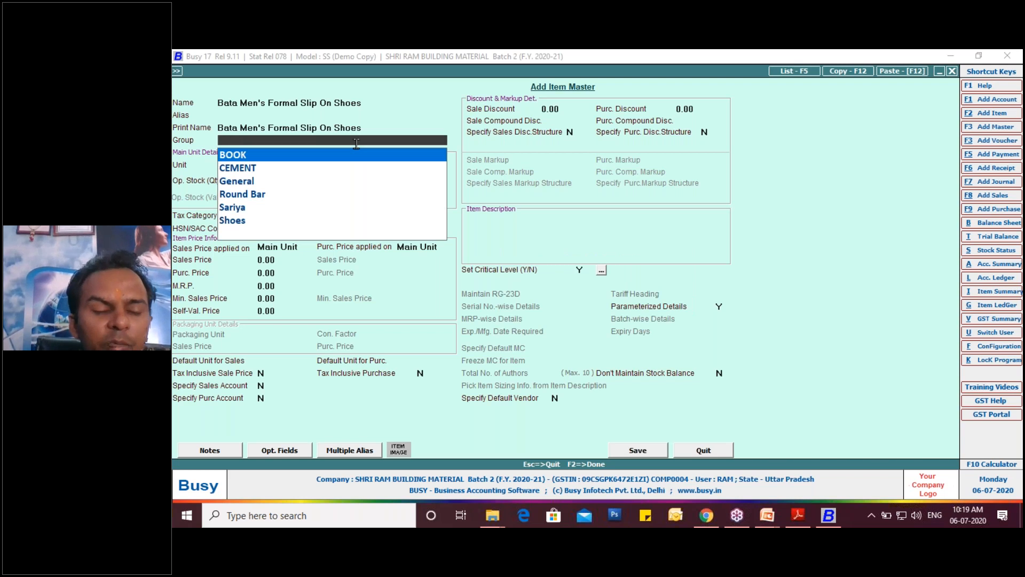
{"action": "key", "text": "Down"}
{"action": "key", "text": "Down"}
{"action": "key", "text": "Down"}
{"action": "key", "text": "Down"}
{"action": "key", "text": "Down"}
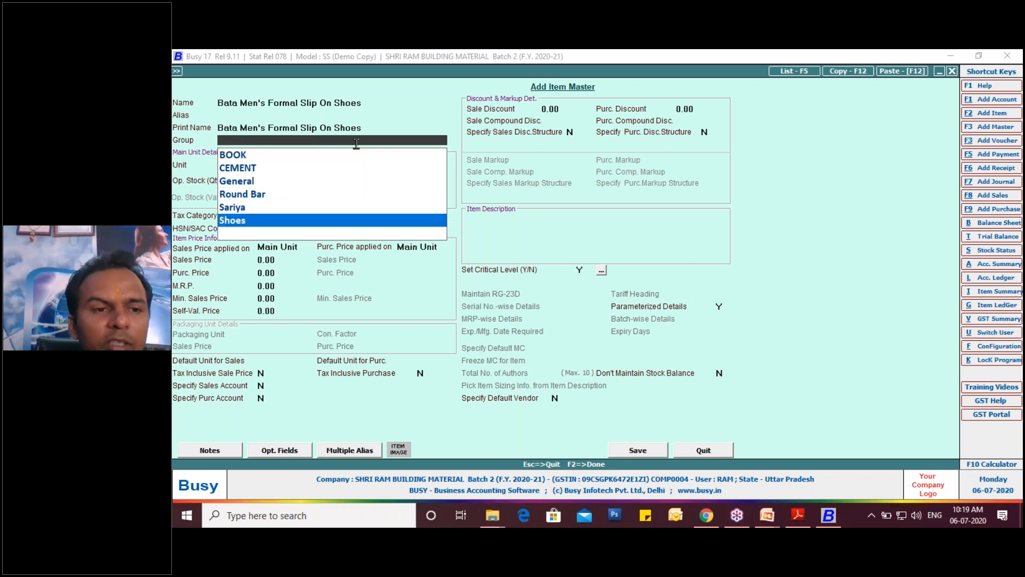
{"action": "key", "text": "Return"}
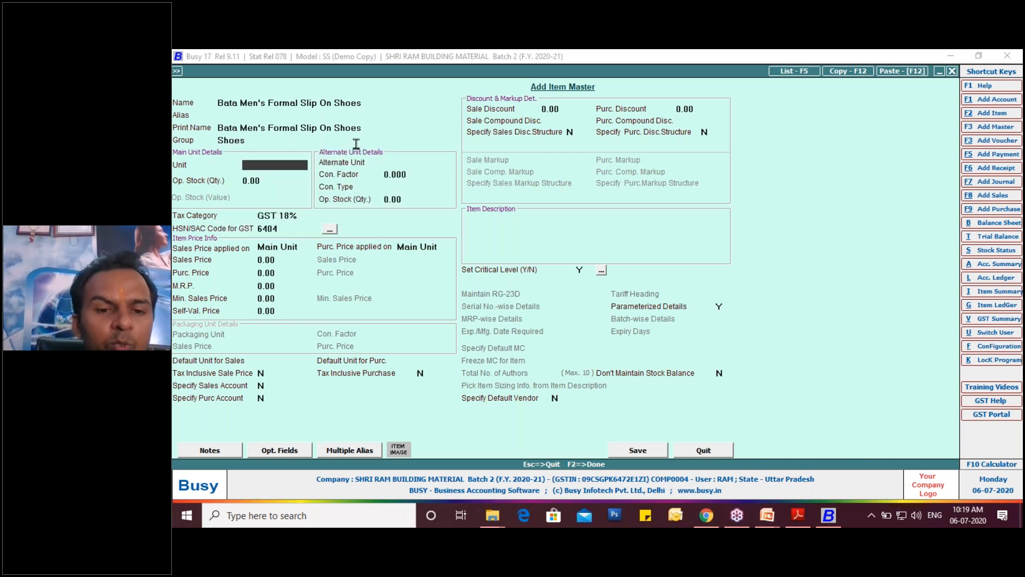
- Set the item's main and alternate units to Pcs., and go back to editing the main unit
{"action": "type", "text": "PC"}
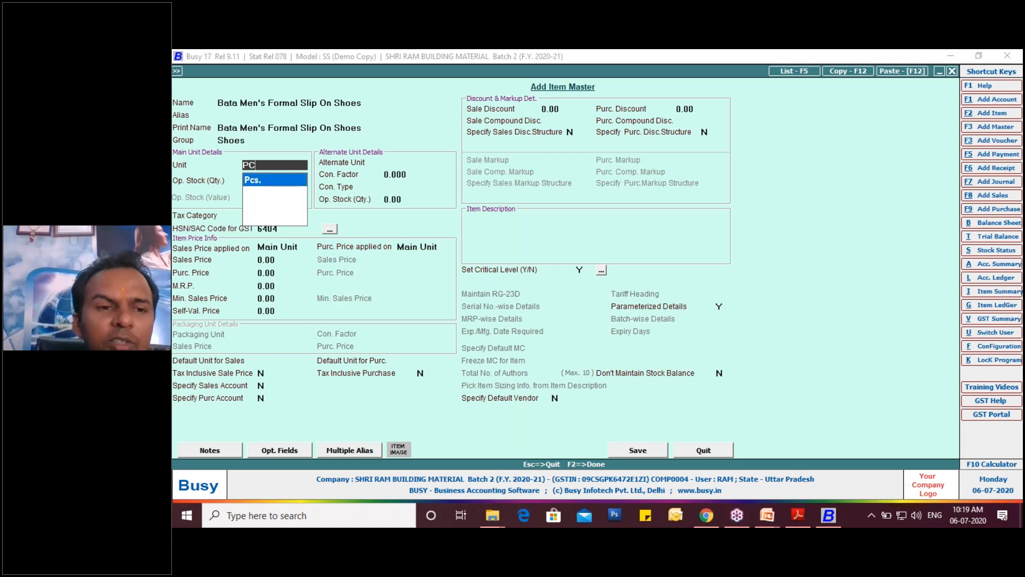
{"action": "key", "text": "Return"}
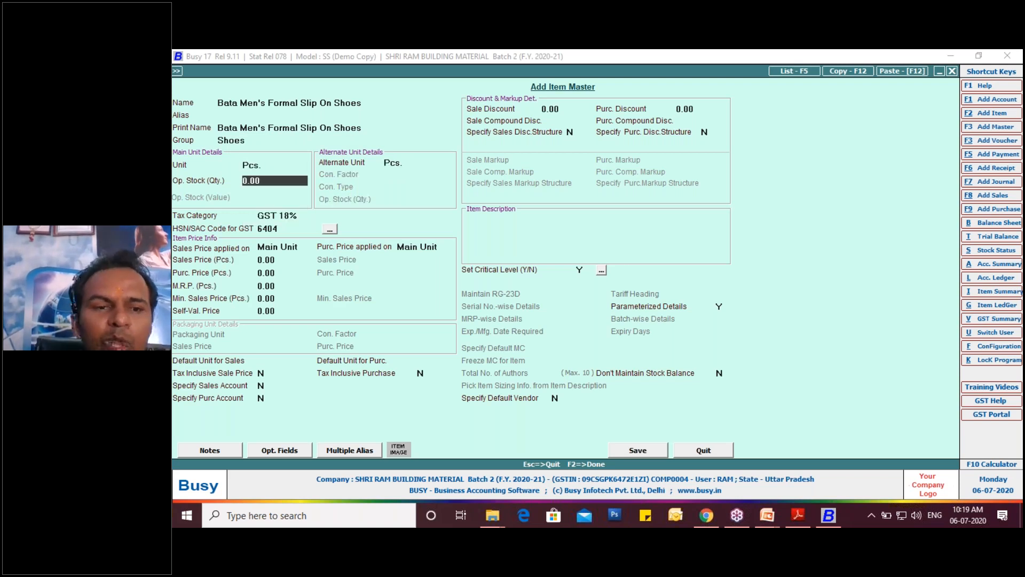
{"action": "key", "text": "Up"}
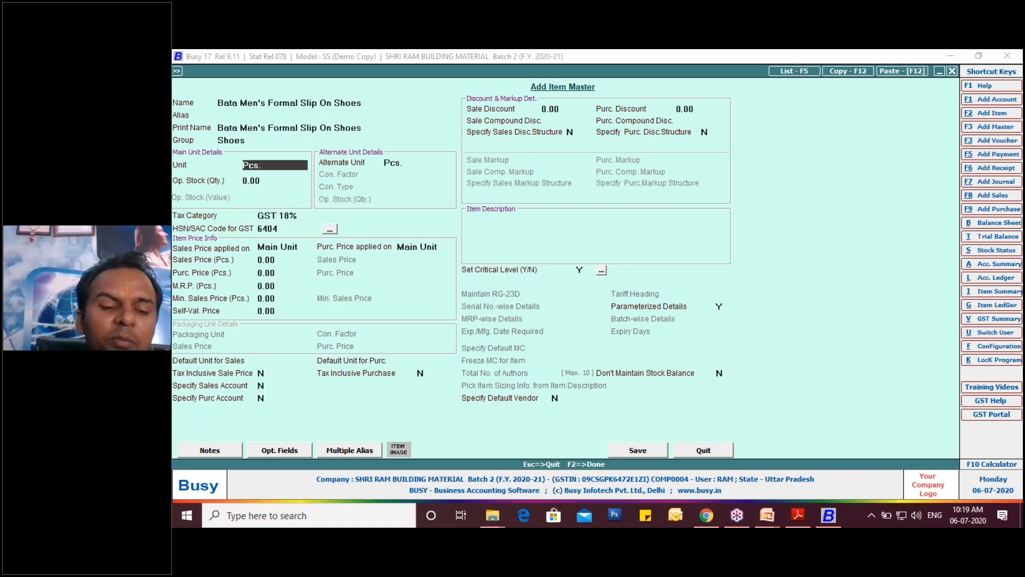
{"action": "type", "text": "P"}
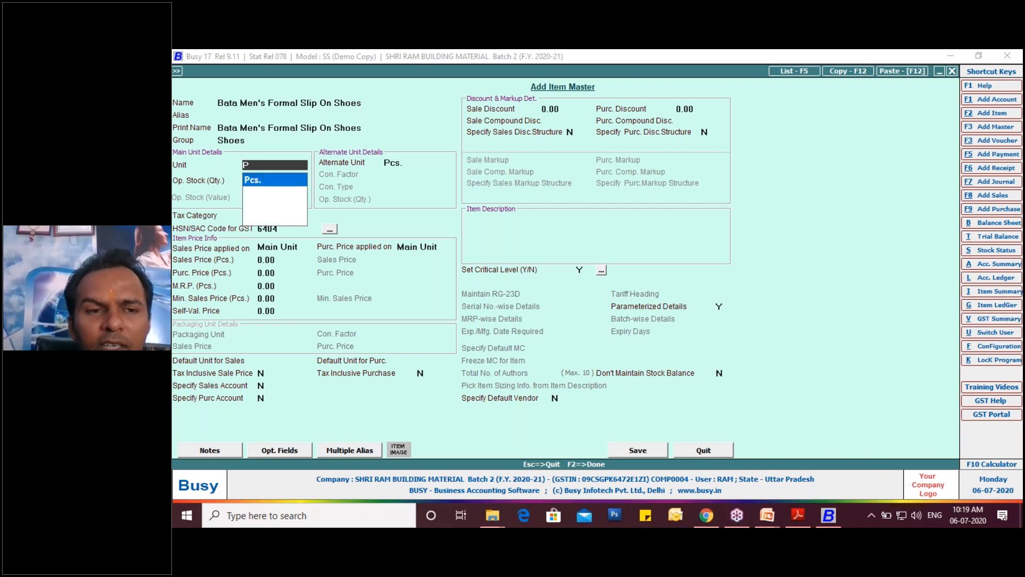
- Check the unit of the Bata shoes in the purchase invoice PDF in Adobe Reader and return to the item master in Busy
{"action": "left_click", "coordinate": [799, 515]}
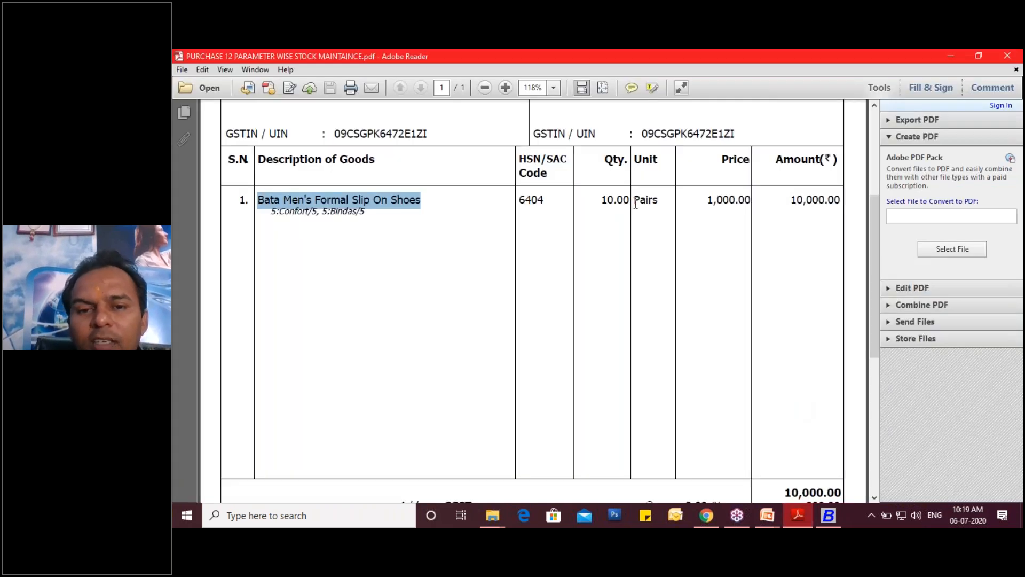
{"action": "left_click_drag", "start_coordinate": [634, 202], "coordinate": [662, 205]}
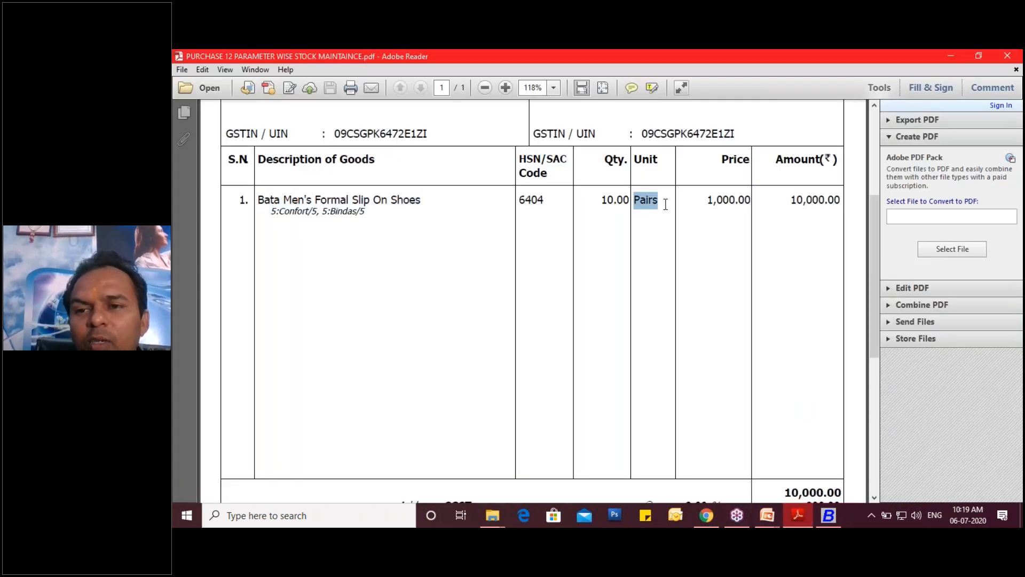
{"action": "left_click", "coordinate": [682, 89]}
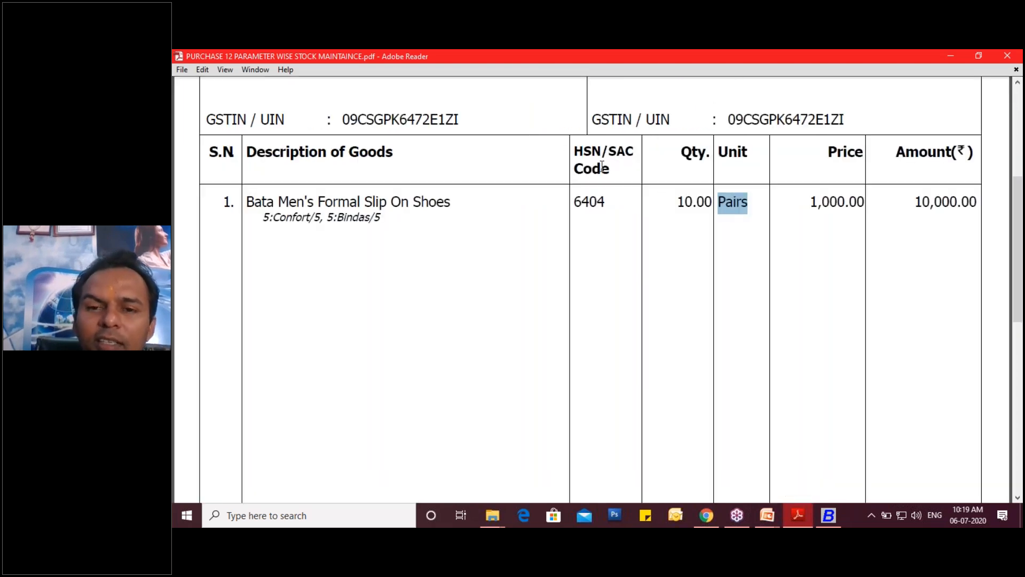
{"action": "scroll", "coordinate": [605, 300], "scroll_direction": "up", "scroll_amount": 5}
{"action": "scroll", "coordinate": [605, 300], "scroll_direction": "down", "scroll_amount": 4}
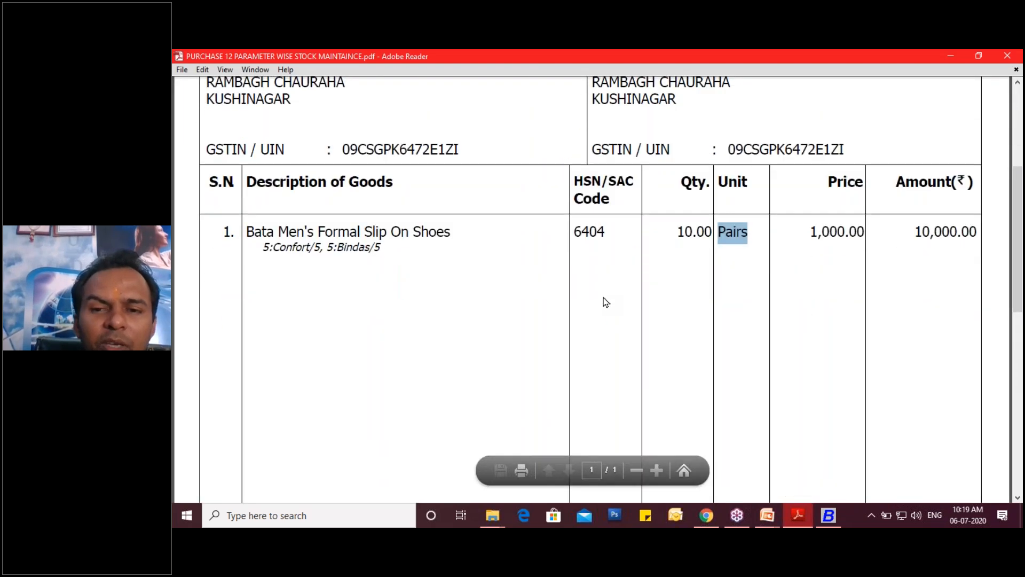
{"action": "left_click", "coordinate": [828, 515]}
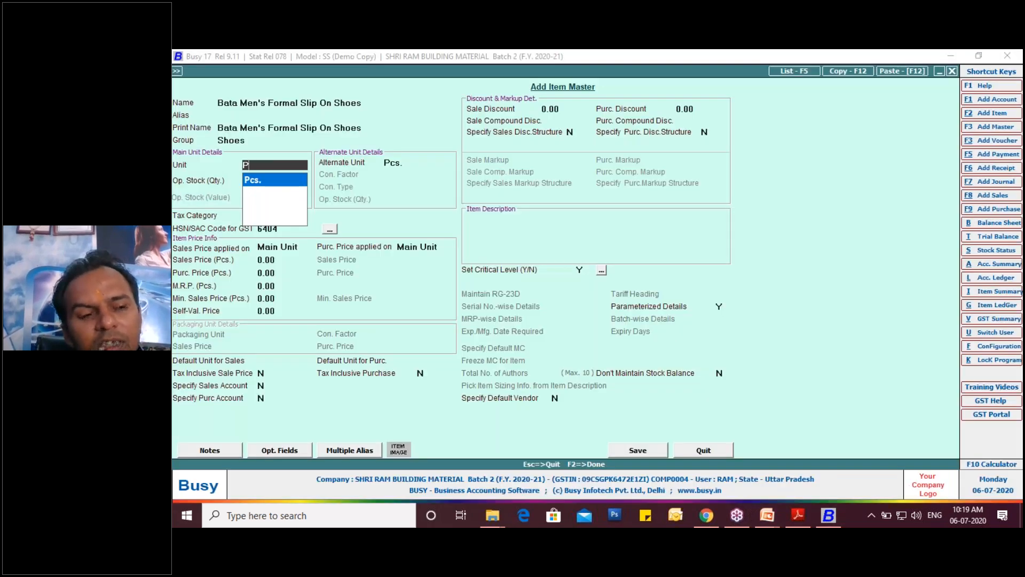
- Start a new unit master from the item's Unit field, with PAIR as unit name and print name
{"action": "key", "text": "F3"}
{"action": "type", "text": "PAI"}
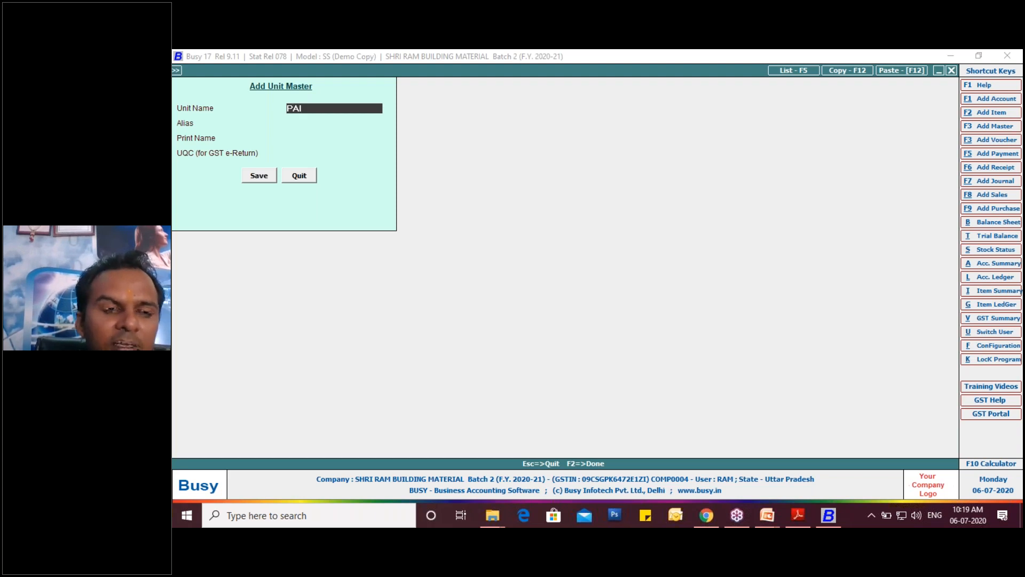
{"action": "type", "text": "R"}
{"action": "key", "text": "Return"}
{"action": "key", "text": "Return"}
{"action": "key", "text": "Return"}
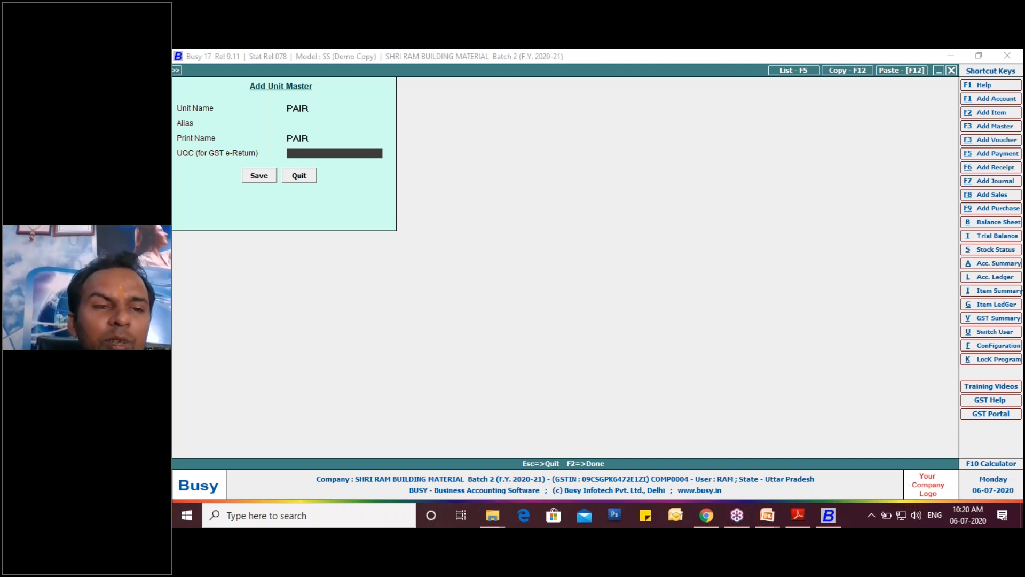
- Set the new unit's UQC for GST e-Return to PRS-PAIRS
{"action": "key", "text": "space"}
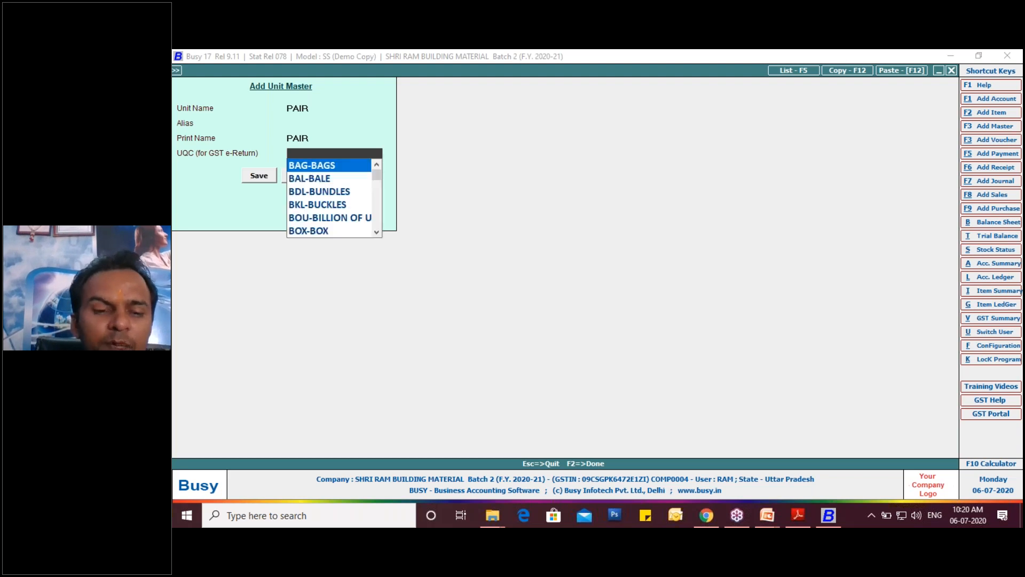
{"action": "key", "text": "Down"}
{"action": "key", "text": "Down"}
{"action": "key", "text": "Down"}
{"action": "key", "text": "Down"}
{"action": "key", "text": "Down"}
{"action": "key", "text": "Down"}
{"action": "key", "text": "Down"}
{"action": "key", "text": "Down"}
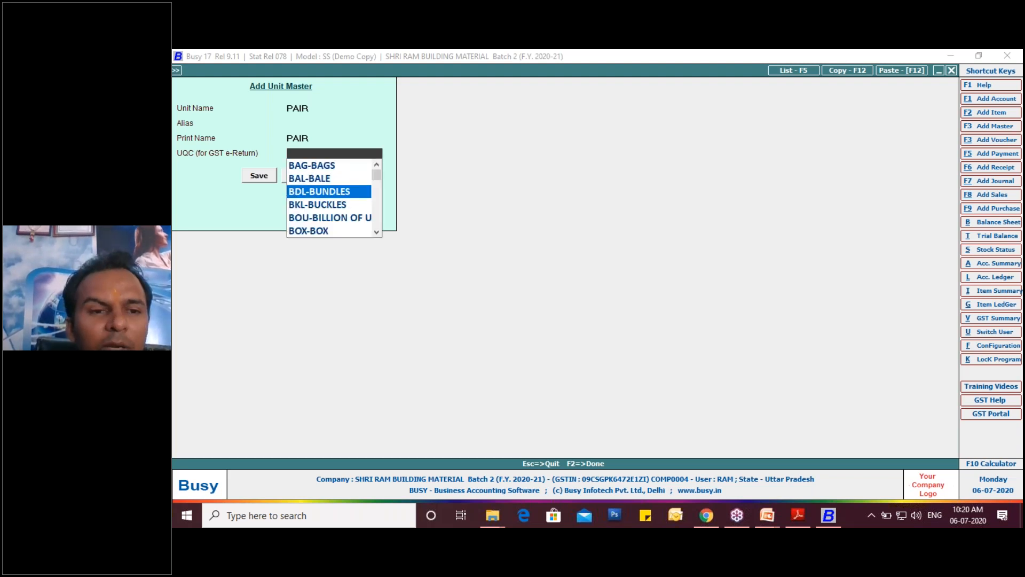
{"action": "key", "text": "Down"}
{"action": "key", "text": "Down"}
{"action": "key", "text": "Down"}
{"action": "key", "text": "Down"}
{"action": "key", "text": "Down"}
{"action": "key", "text": "Down"}
{"action": "key", "text": "Down"}
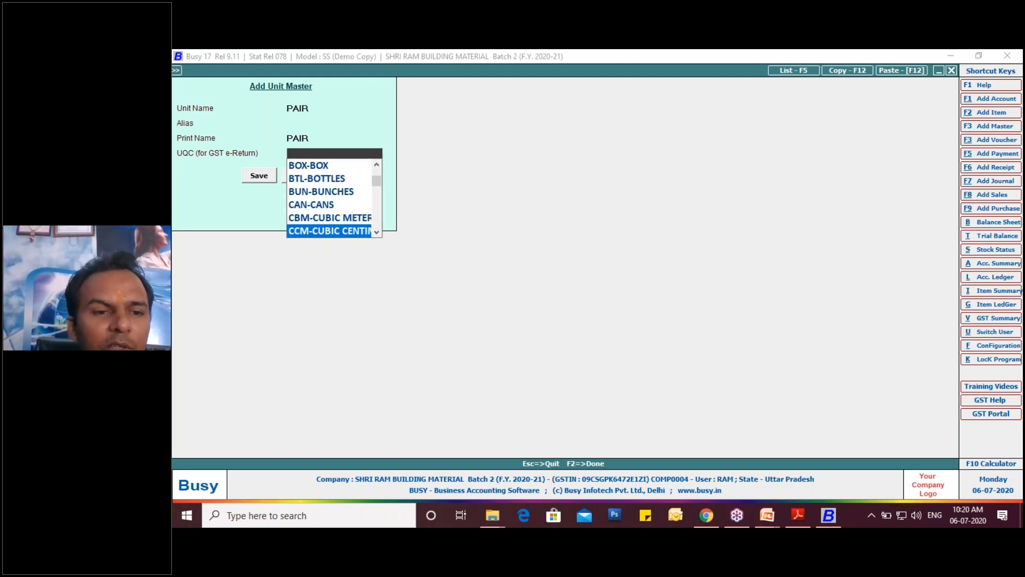
{"action": "key", "text": "Down"}
{"action": "key", "text": "Down"}
{"action": "key", "text": "Down"}
{"action": "key", "text": "Down"}
{"action": "key", "text": "Down"}
{"action": "key", "text": "Down"}
{"action": "key", "text": "Down"}
{"action": "key", "text": "Down"}
{"action": "key", "text": "Down"}
{"action": "key", "text": "Down"}
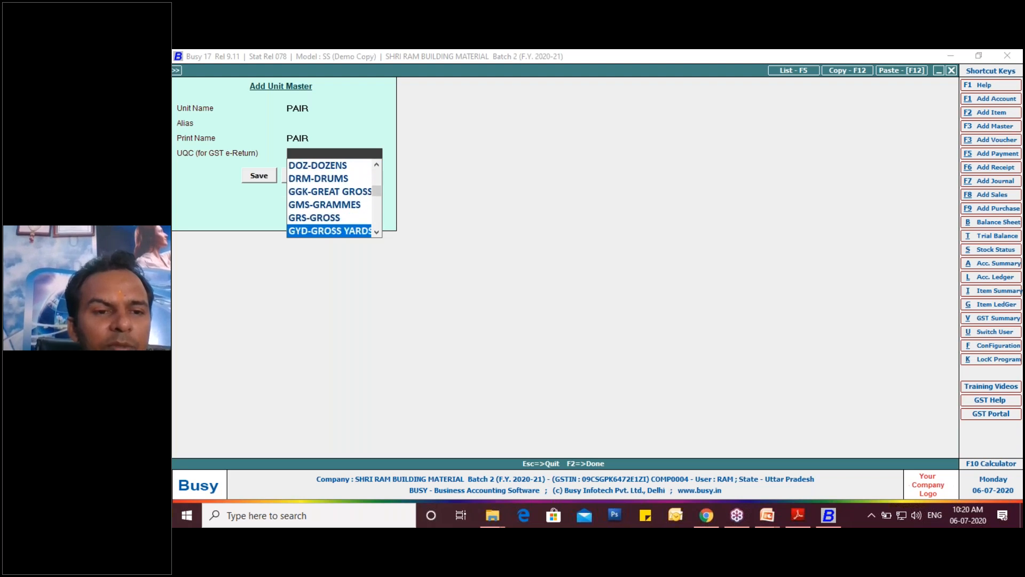
{"action": "key", "text": "Down"}
{"action": "key", "text": "Down"}
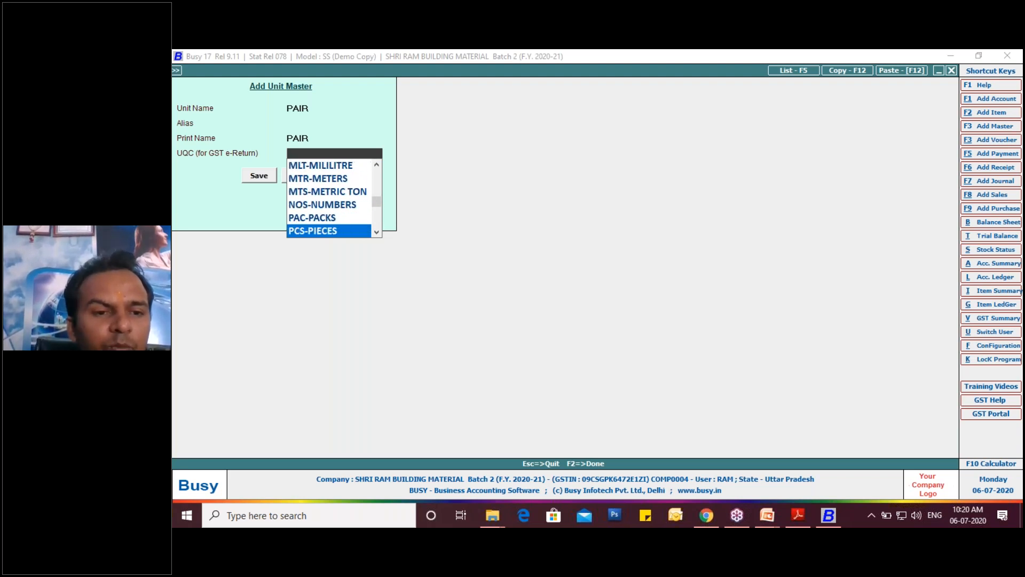
{"action": "key", "text": "Down"}
{"action": "key", "text": "Down"}
{"action": "key", "text": "Down"}
{"action": "key", "text": "Down"}
{"action": "key", "text": "Down"}
{"action": "key", "text": "Down"}
{"action": "key", "text": "Down"}
{"action": "key", "text": "Down"}
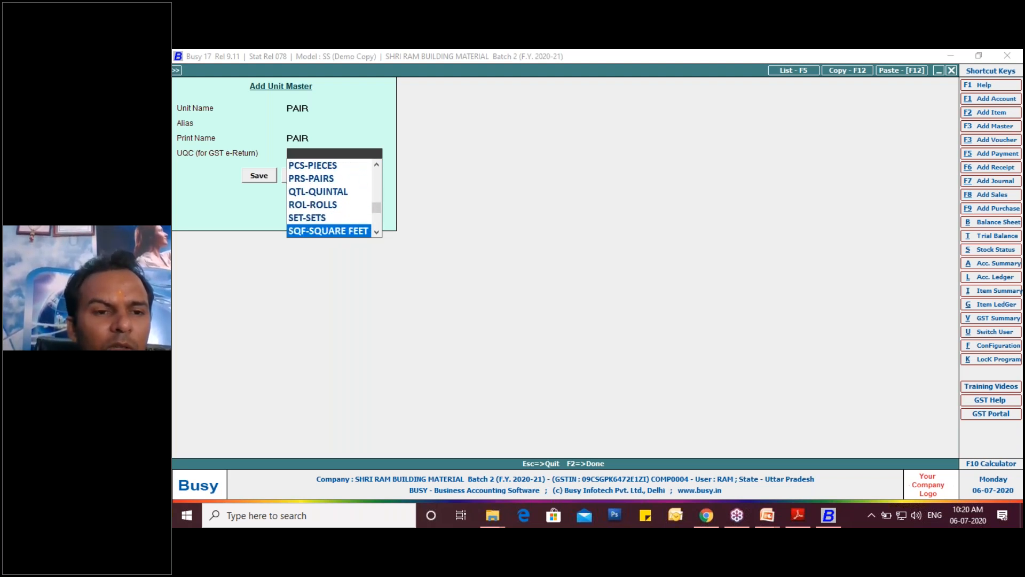
{"action": "key", "text": "Down"}
{"action": "key", "text": "Down"}
{"action": "key", "text": "Down"}
{"action": "key", "text": "Down"}
{"action": "key", "text": "Down"}
{"action": "key", "text": "Down"}
{"action": "key", "text": "Down"}
{"action": "key", "text": "Down"}
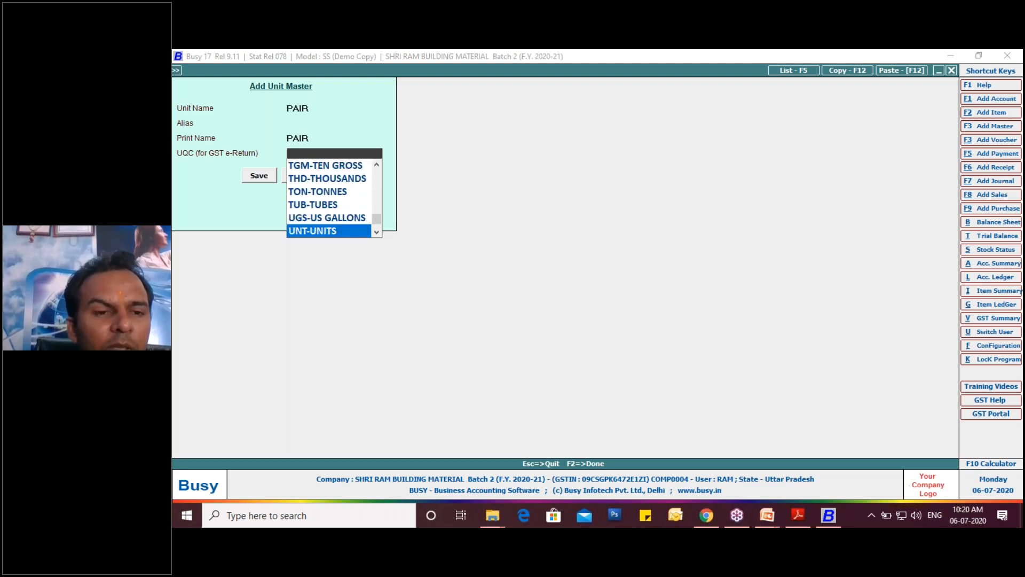
{"action": "key", "text": "Up"}
{"action": "key", "text": "Up"}
{"action": "key", "text": "Up"}
{"action": "key", "text": "Up"}
{"action": "key", "text": "Up"}
{"action": "key", "text": "Up"}
{"action": "key", "text": "Up"}
{"action": "key", "text": "Up"}
{"action": "key", "text": "Up"}
{"action": "key", "text": "Up"}
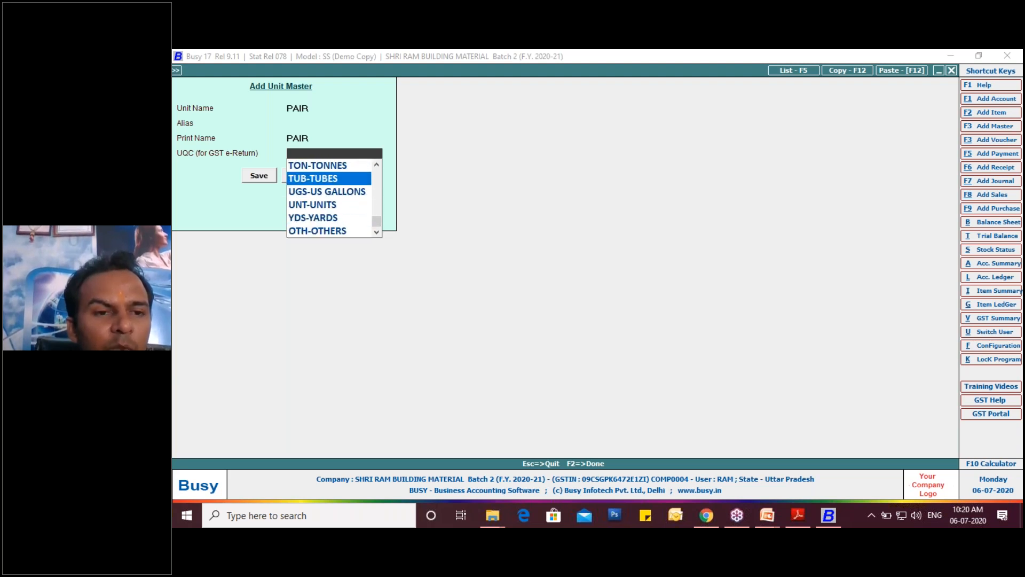
{"action": "key", "text": "Up"}
{"action": "key", "text": "Up"}
{"action": "key", "text": "Up"}
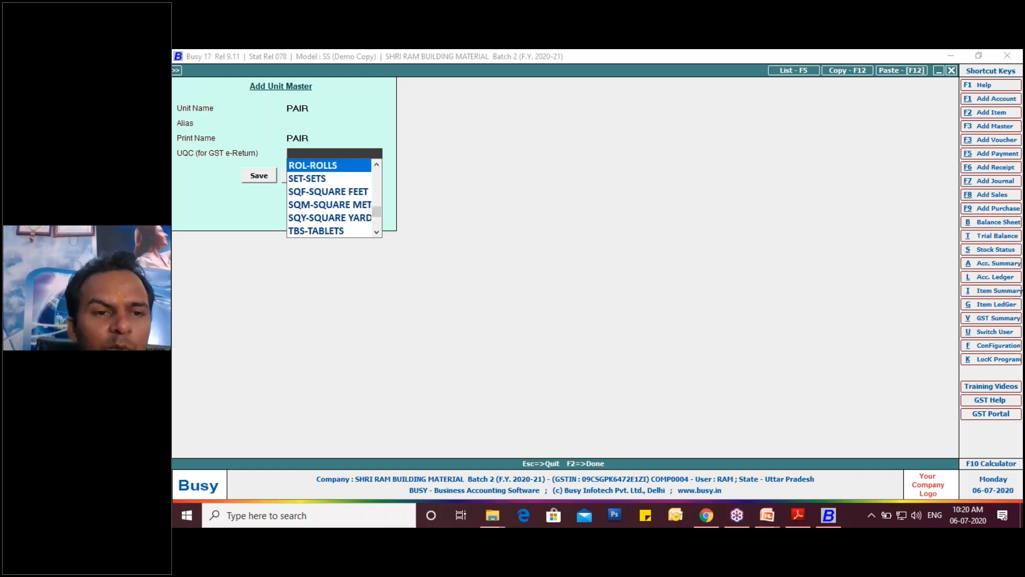
{"action": "key", "text": "Up"}
{"action": "key", "text": "Up"}
{"action": "key", "text": "Up"}
{"action": "key", "text": "Down"}
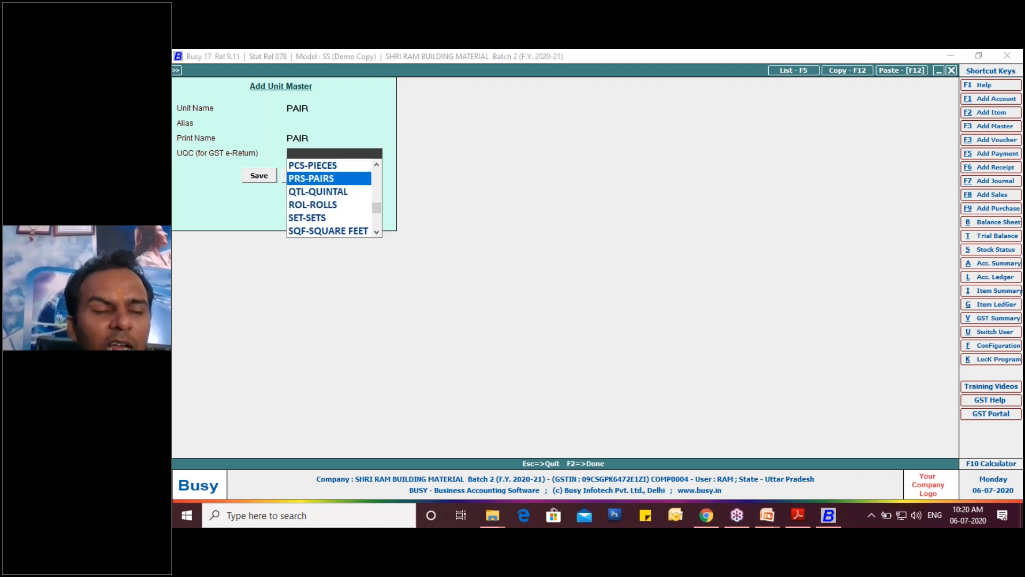
{"action": "key", "text": "Return"}
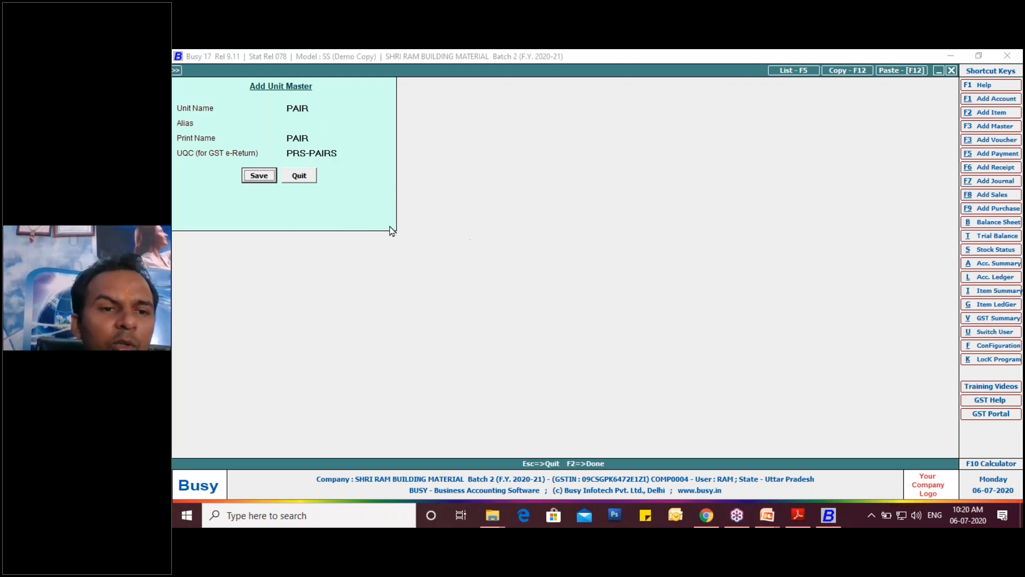
- Give the PAIR unit the alias PRS and save it as the item's main unit
{"action": "left_click", "coordinate": [300, 122]}
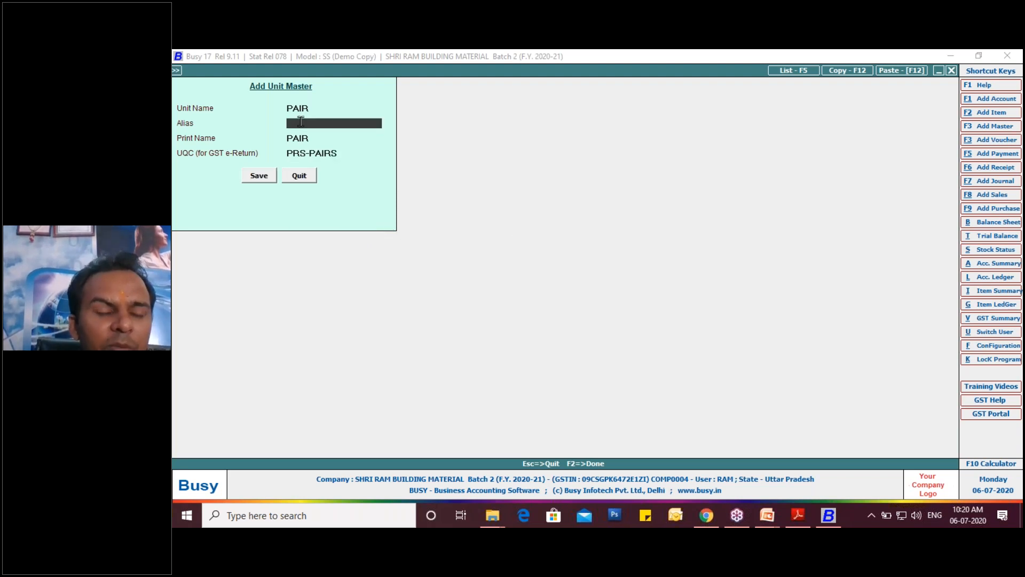
{"action": "type", "text": "PRN"}
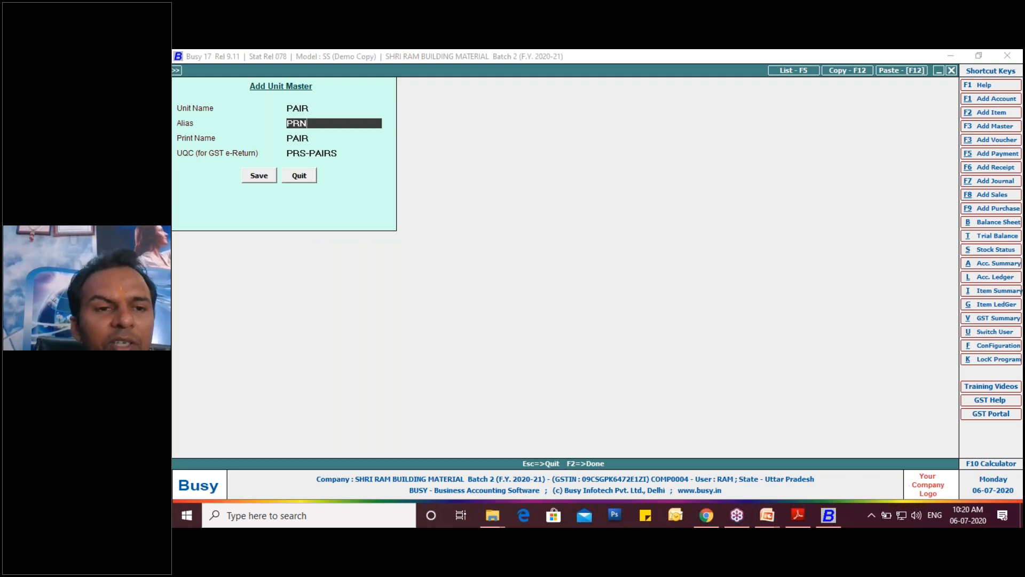
{"action": "key", "text": "BackSpace"}
{"action": "type", "text": "S"}
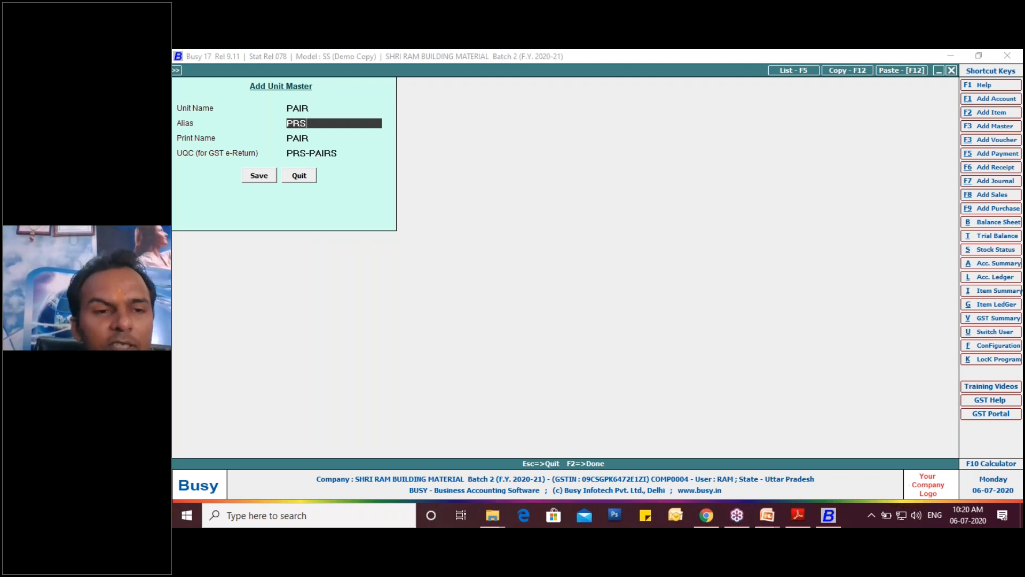
{"action": "key", "text": "Return"}
{"action": "key", "text": "Return"}
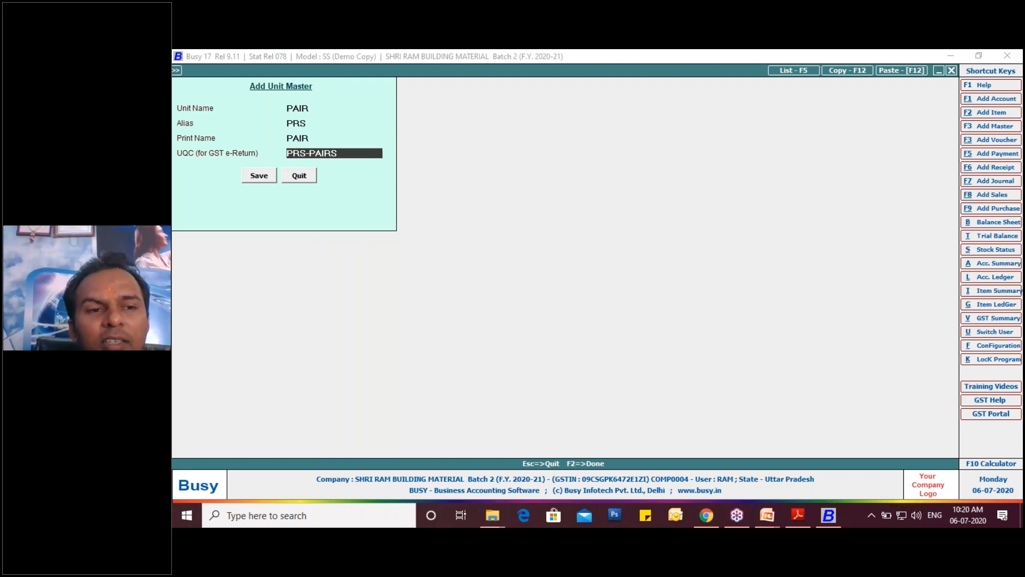
{"action": "key", "text": "Return"}
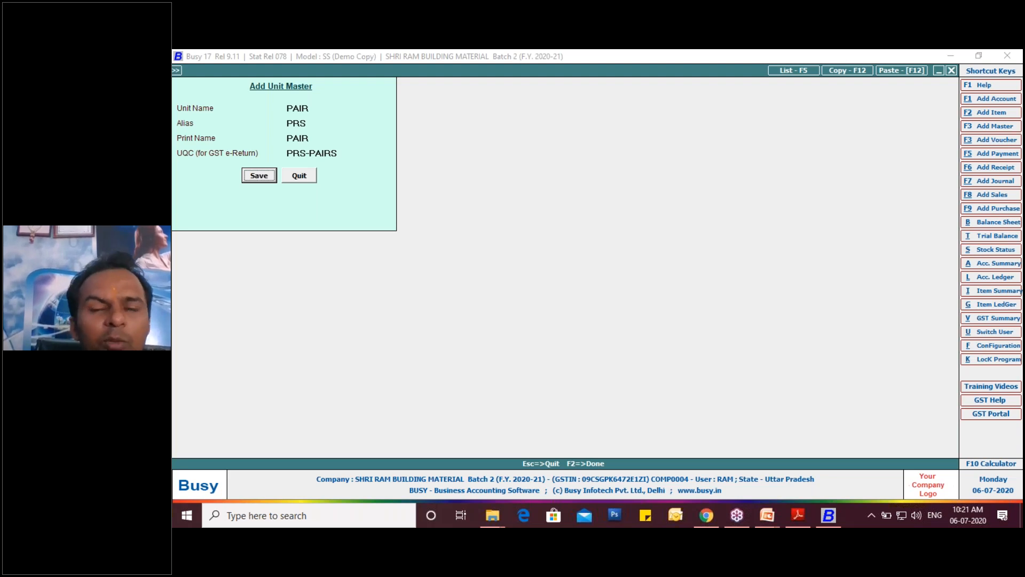
{"action": "left_click", "coordinate": [264, 174]}
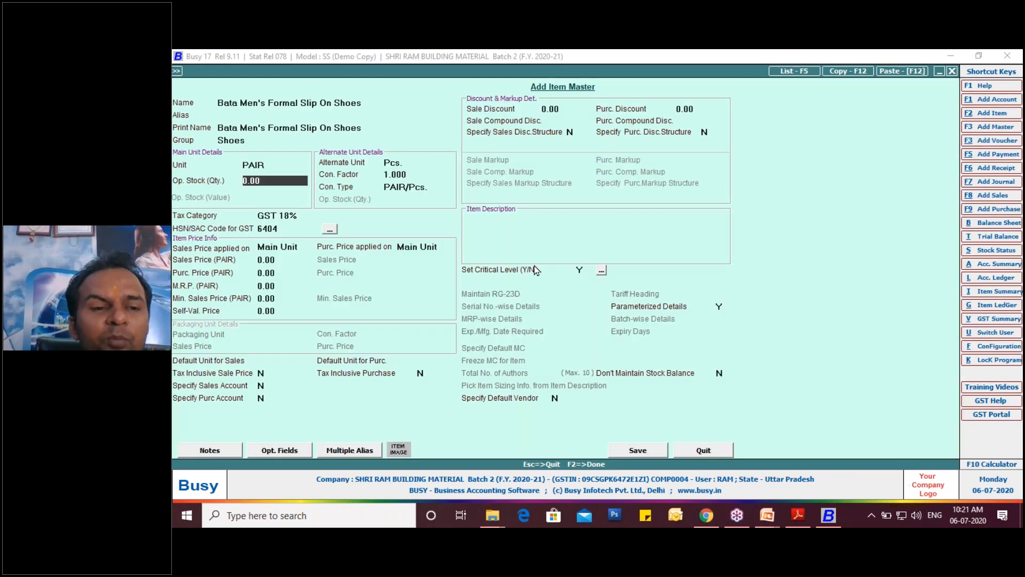
- Save the Bata shoe item with its opening stock left at zero and close the item master
{"action": "key", "text": "Return"}
{"action": "key", "text": "Return"}
{"action": "key", "text": "Return"}
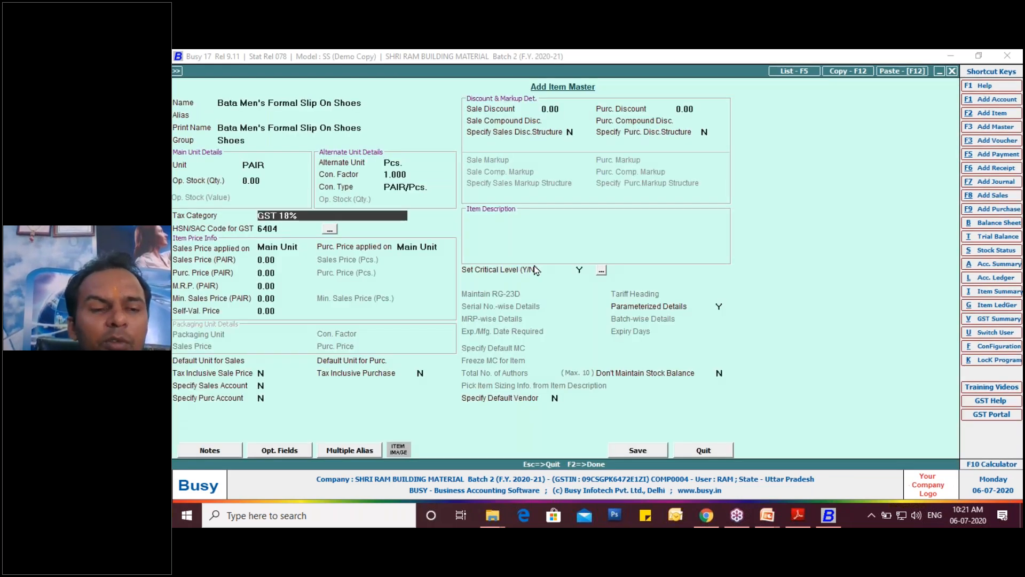
{"action": "key", "text": "F2"}
{"action": "key", "text": "Return"}
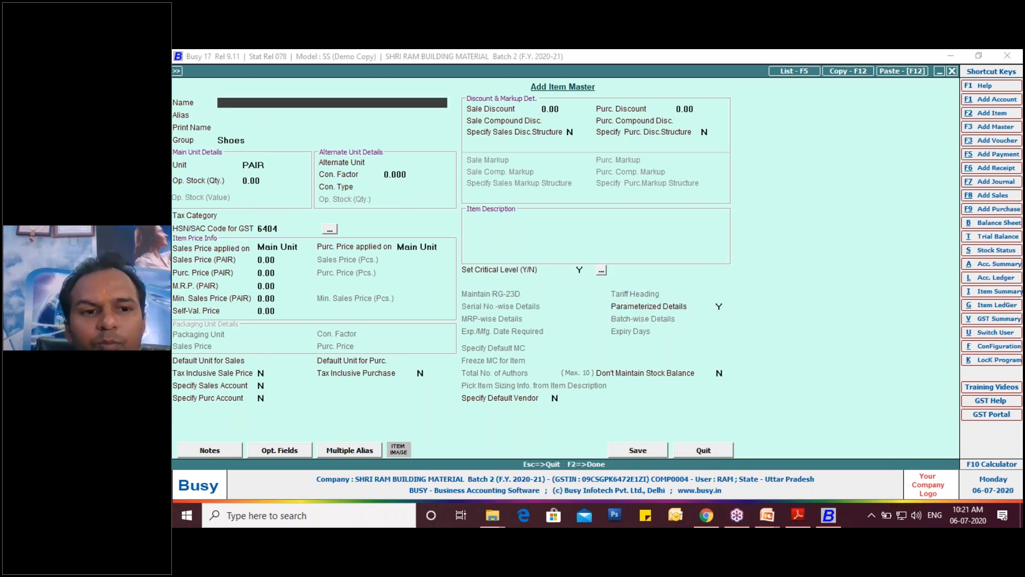
{"action": "key", "text": "Escape"}
{"action": "key", "text": "Escape"}
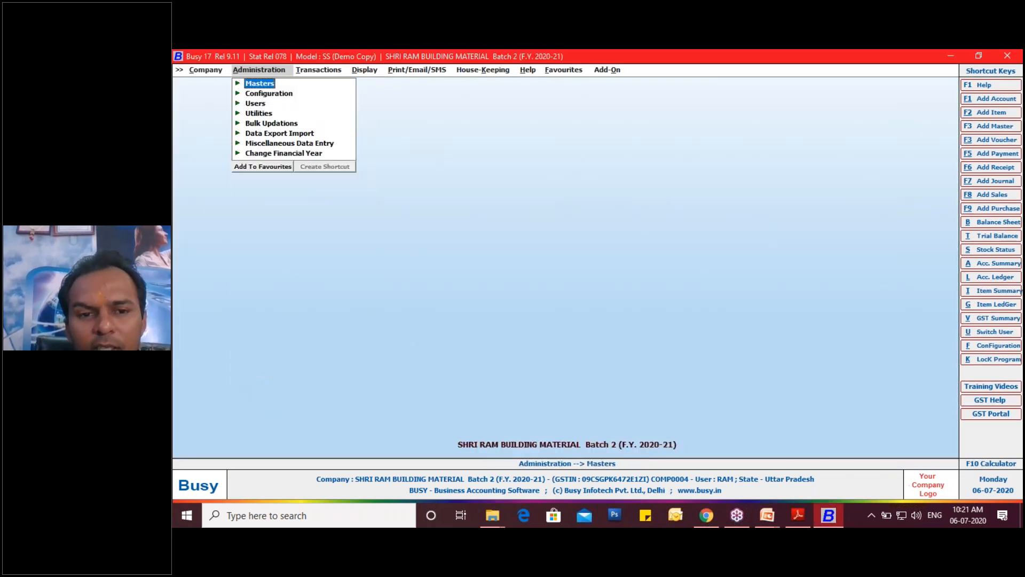
{"action": "key", "text": "Escape"}
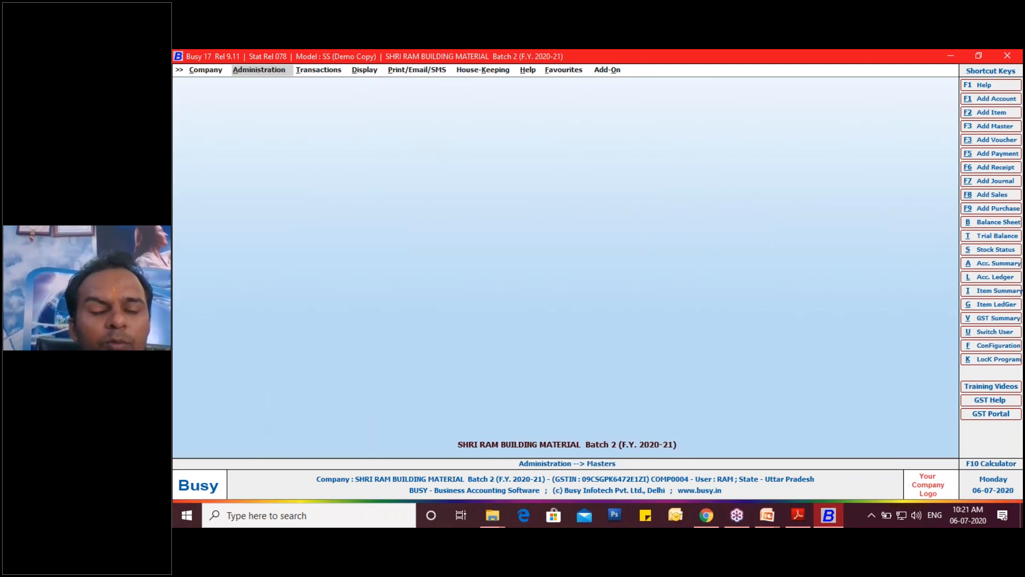
- Start a new purchase voucher, check the invoice date in the purchase PDF in Adobe Reader and return to Busy
{"action": "key", "text": "F9"}
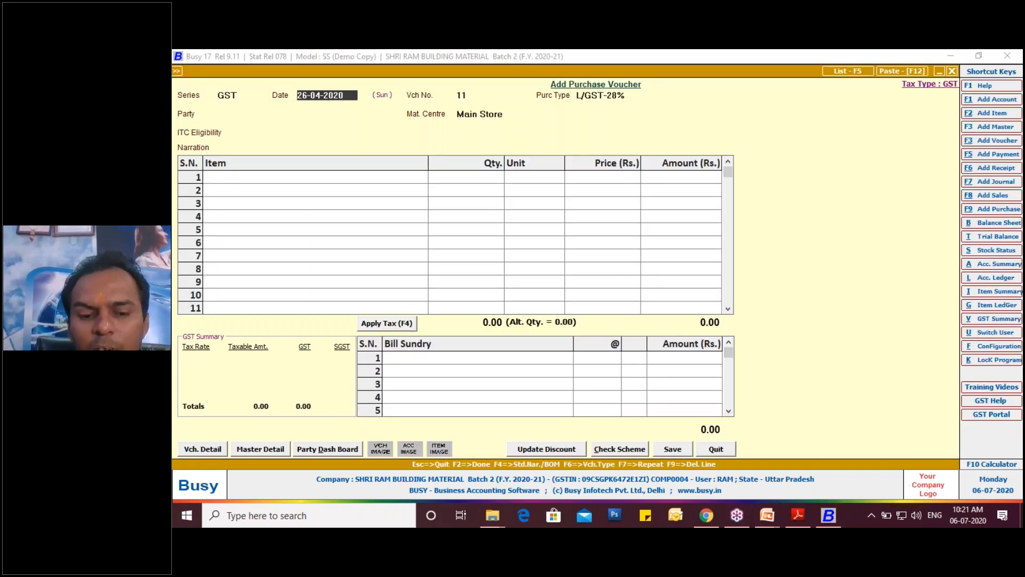
{"action": "left_click", "coordinate": [799, 516]}
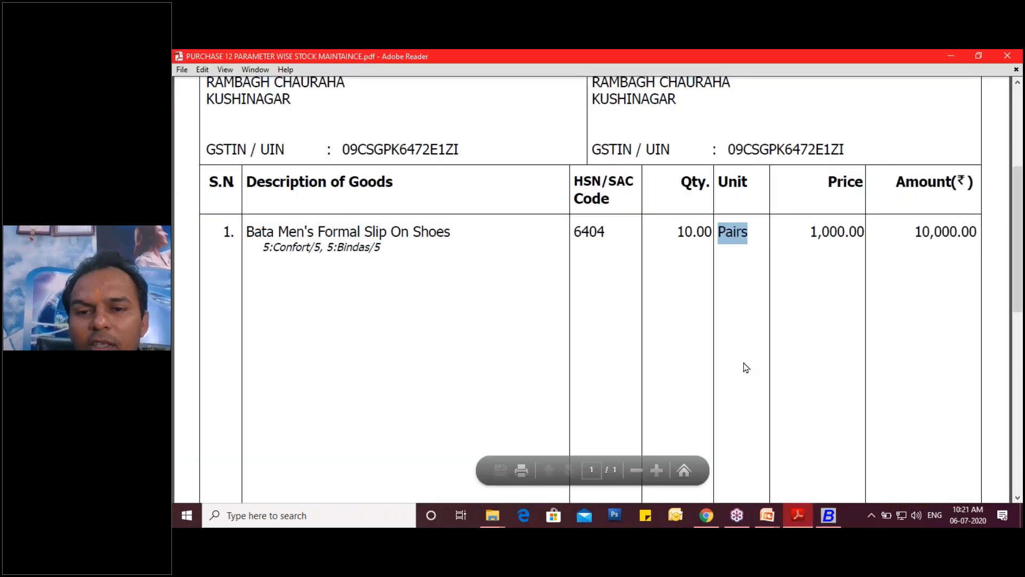
{"action": "scroll", "coordinate": [744, 366], "scroll_direction": "up", "scroll_amount": 5}
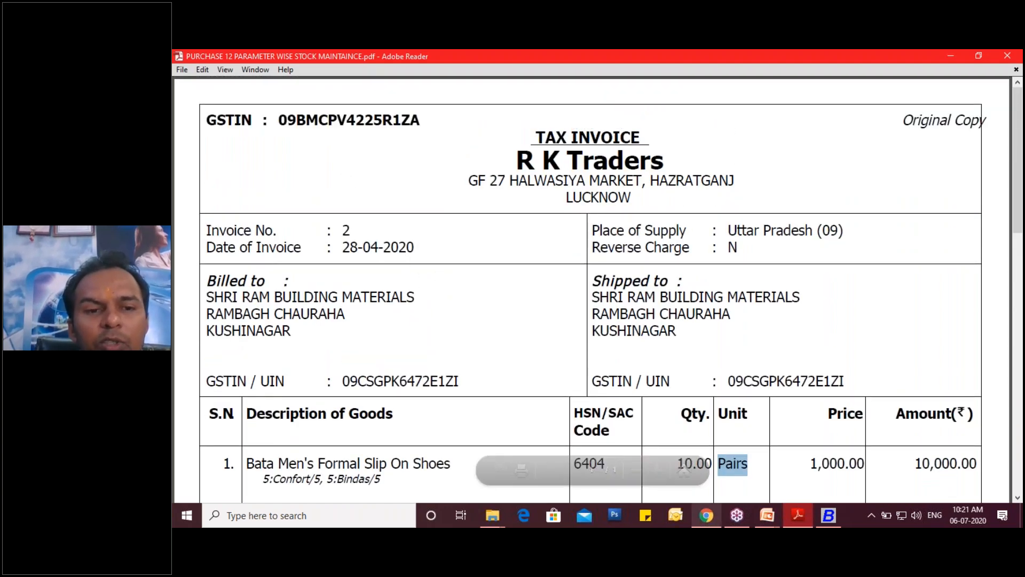
{"action": "left_click", "coordinate": [799, 518]}
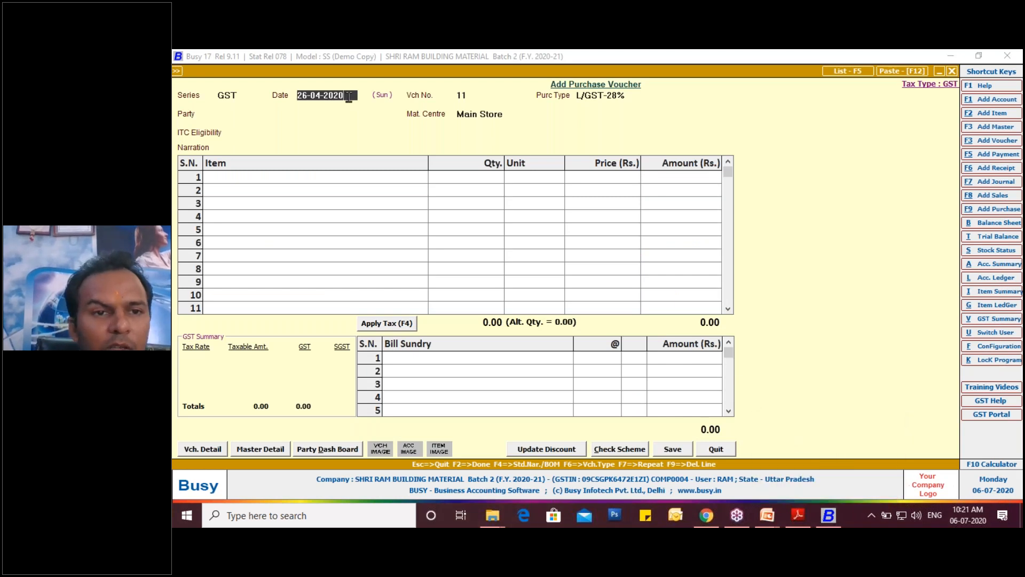
- Date the purchase voucher 28-04-2020 and keep L/GST-28% as its purchase type
{"action": "key", "text": "BackSpace"}
{"action": "key", "text": "BackSpace"}
{"action": "key", "text": "BackSpace"}
{"action": "key", "text": "BackSpace"}
{"action": "key", "text": "BackSpace"}
{"action": "key", "text": "BackSpace"}
{"action": "key", "text": "BackSpace"}
{"action": "key", "text": "BackSpace"}
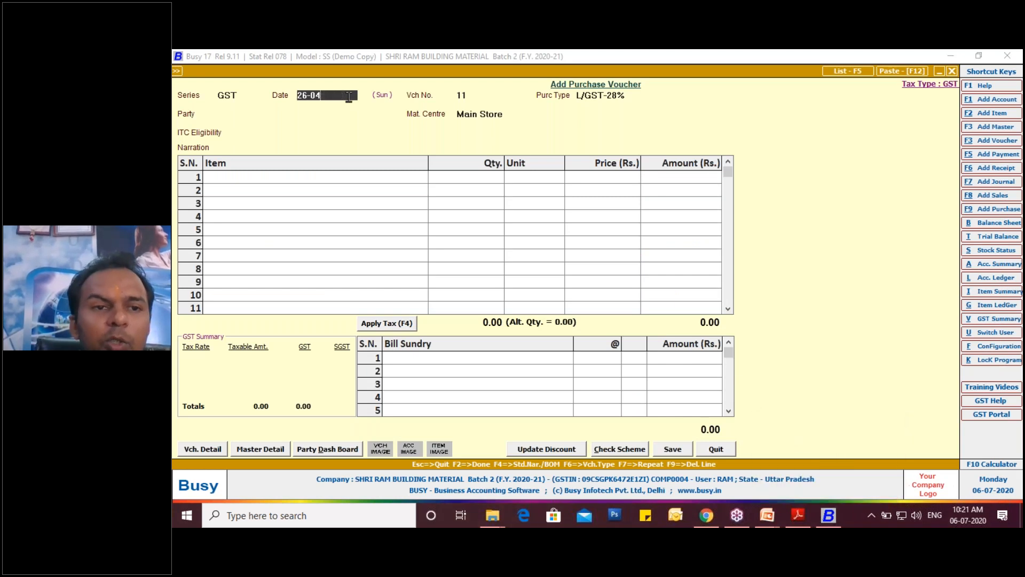
{"action": "key", "text": "BackSpace"}
{"action": "type", "text": "8-"}
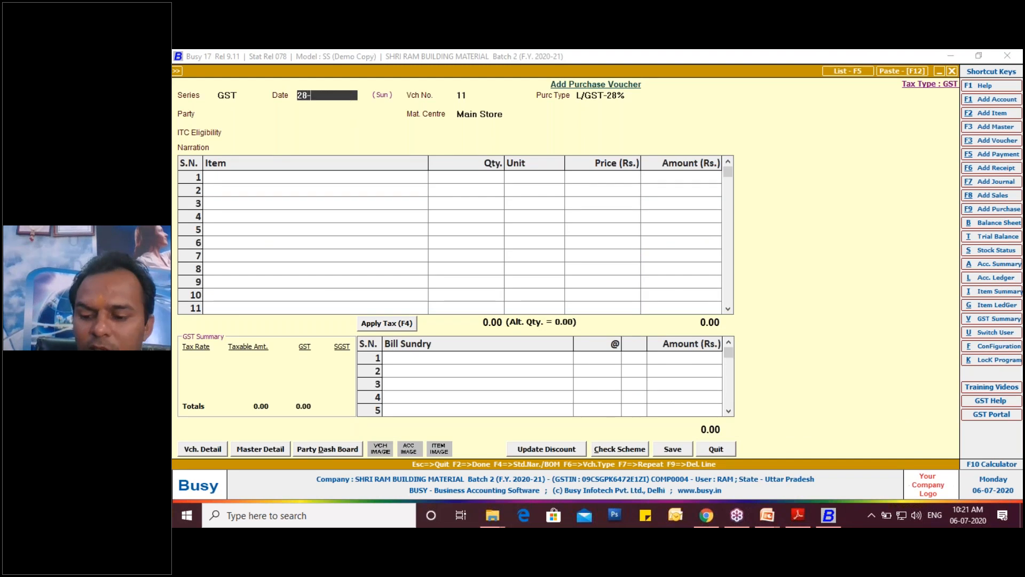
{"action": "type", "text": "04-2020"}
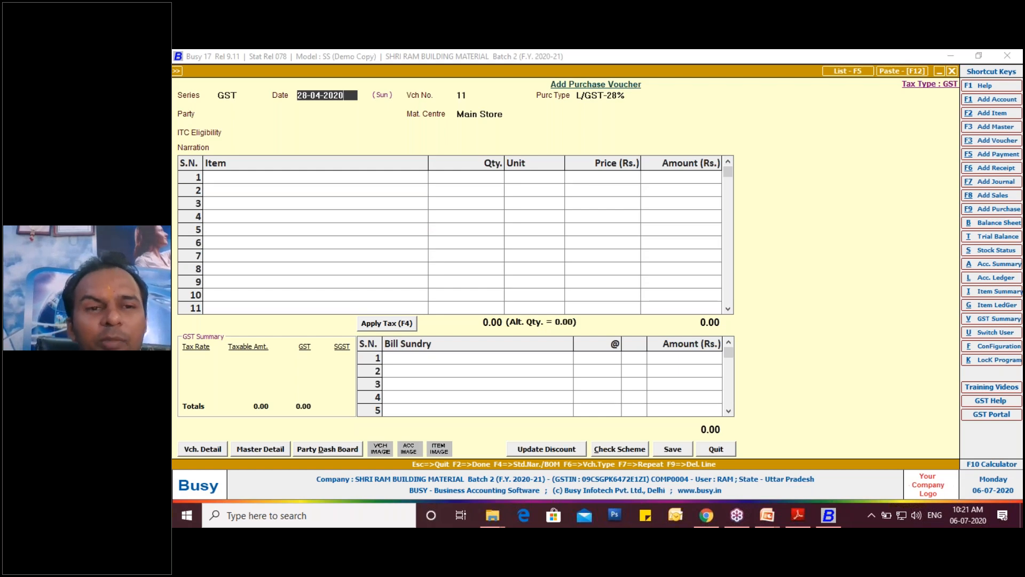
{"action": "key", "text": "Return"}
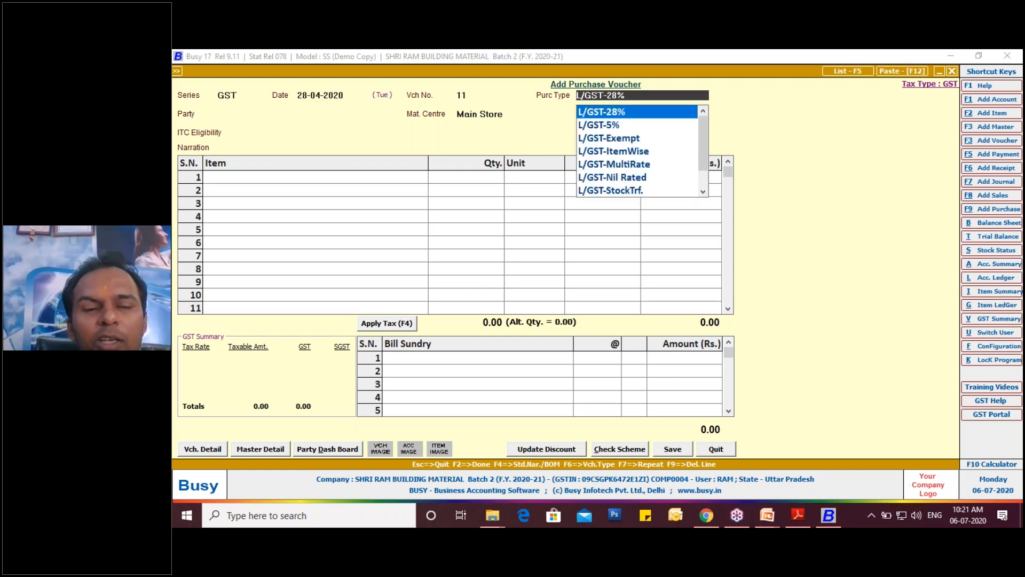
{"action": "key", "text": "Return"}
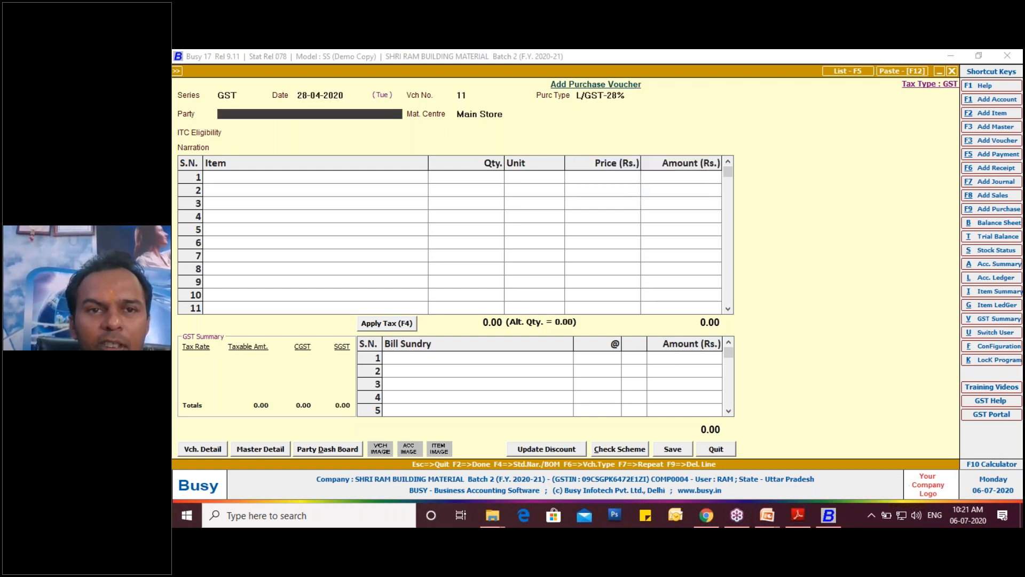
- Bring up the voucher's party list, check the supplier's name and address in the invoice PDF in Adobe Reader, and return to Busy
{"action": "key", "text": "space"}
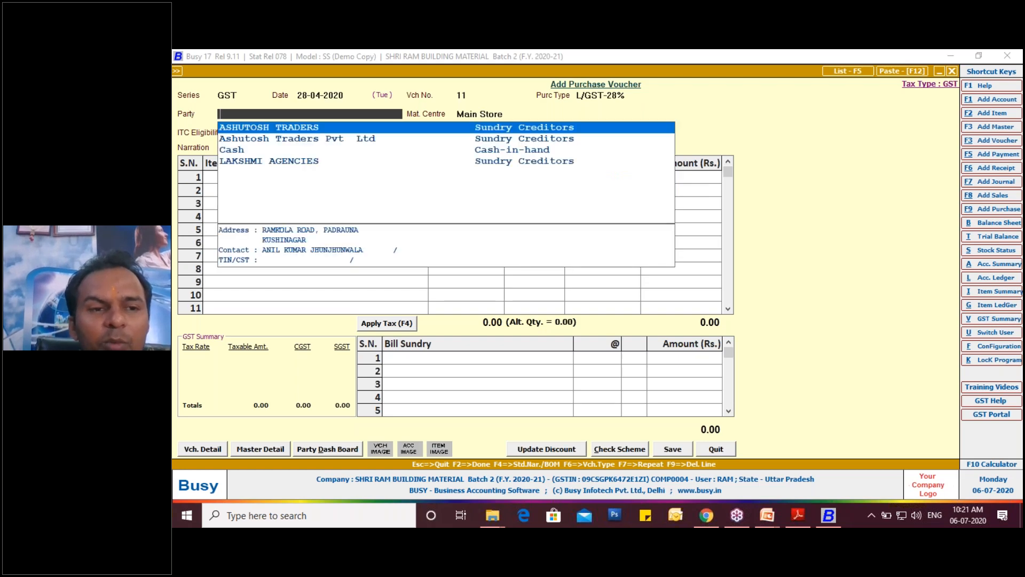
{"action": "left_click", "coordinate": [797, 515]}
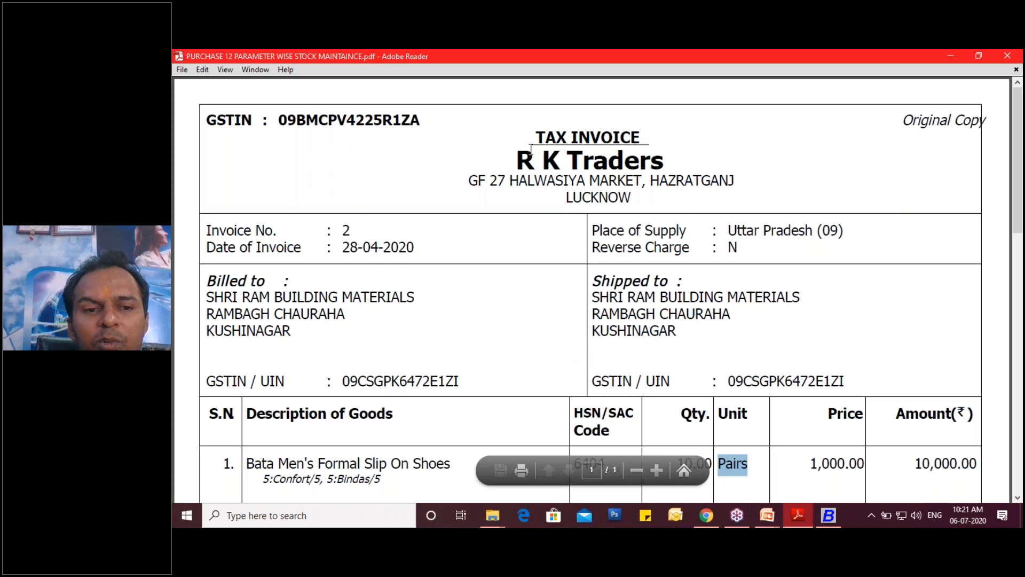
{"action": "triple_click", "coordinate": [520, 159]}
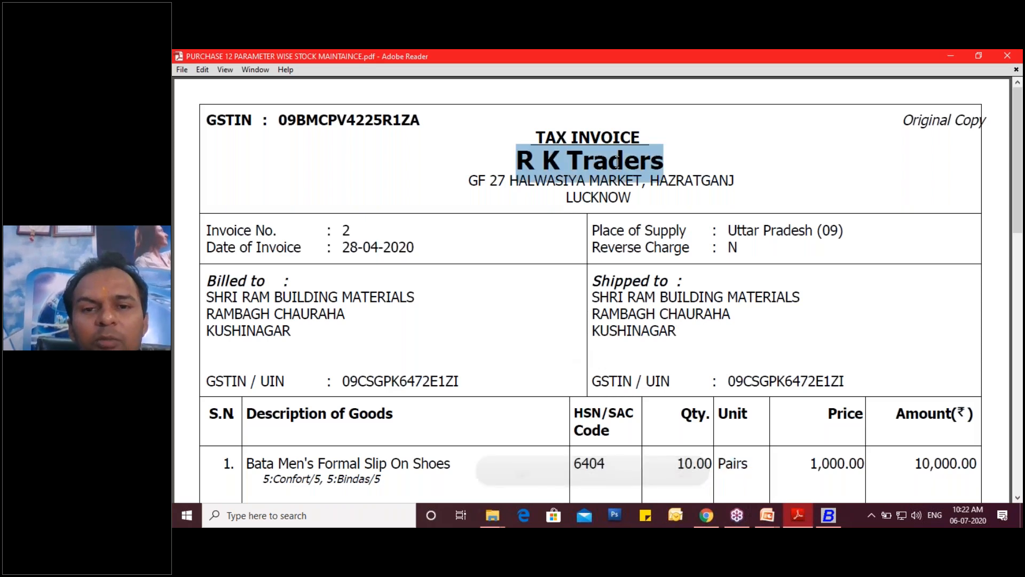
{"action": "left_click", "coordinate": [487, 183]}
{"action": "left_click_drag", "start_coordinate": [497, 183], "coordinate": [506, 184]}
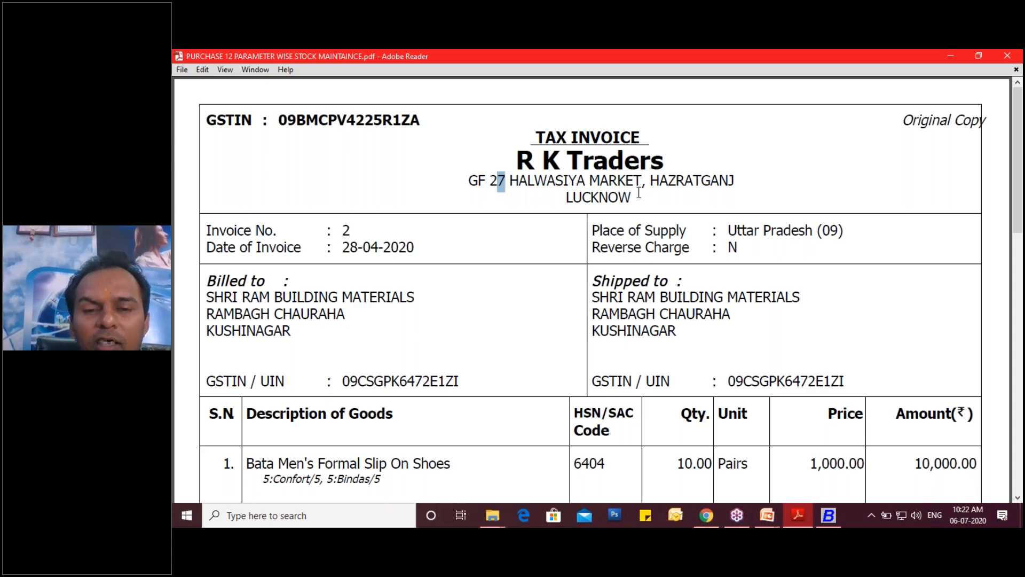
{"action": "left_click", "coordinate": [828, 515]}
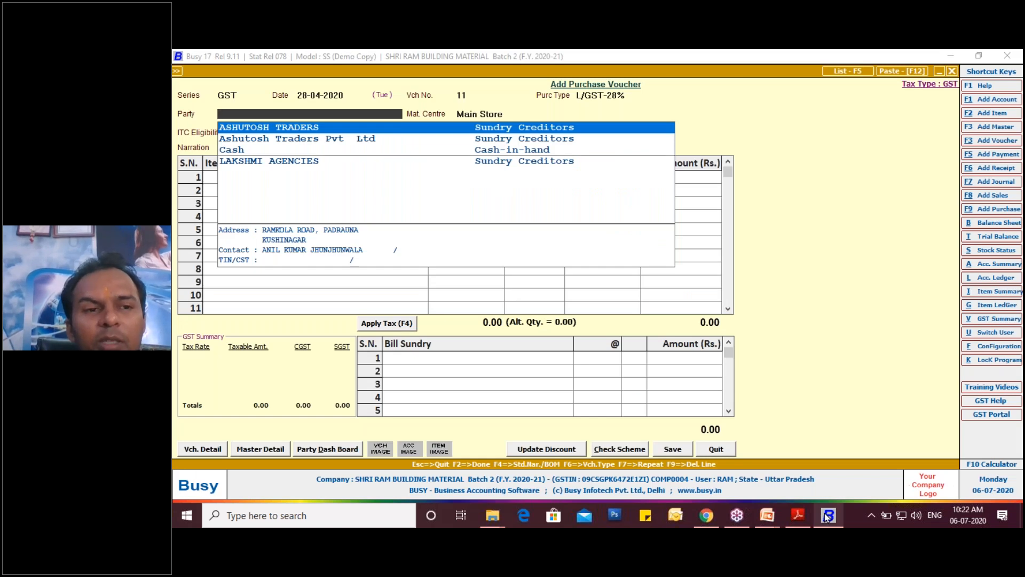
- Start a new account master from the voucher's Party field, with M/S RK TRADERS as name and print name
{"action": "key", "text": "F3"}
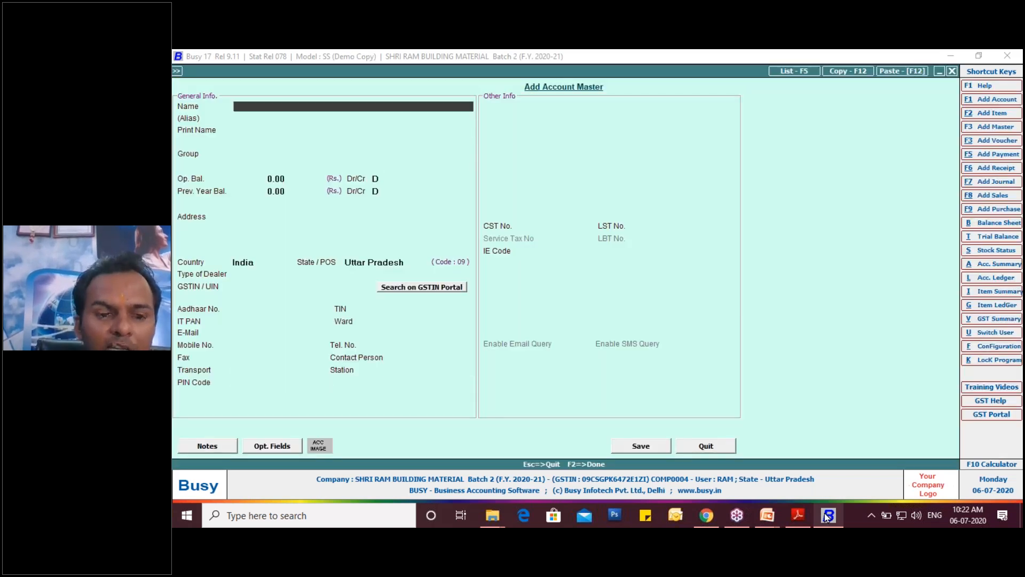
{"action": "type", "text": "R"}
{"action": "key", "text": "BackSpace"}
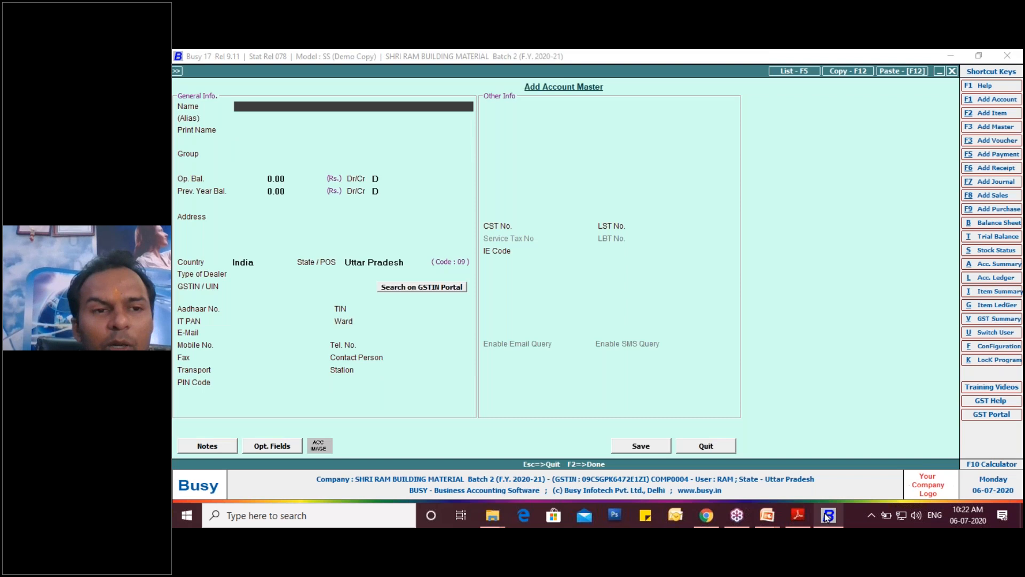
{"action": "type", "text": "M"}
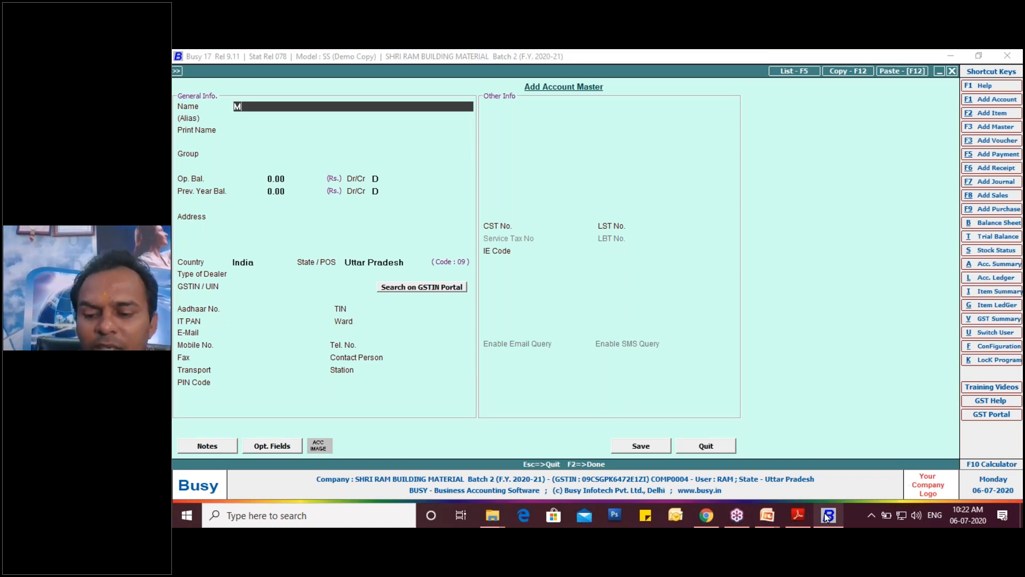
{"action": "type", "text": "/s"}
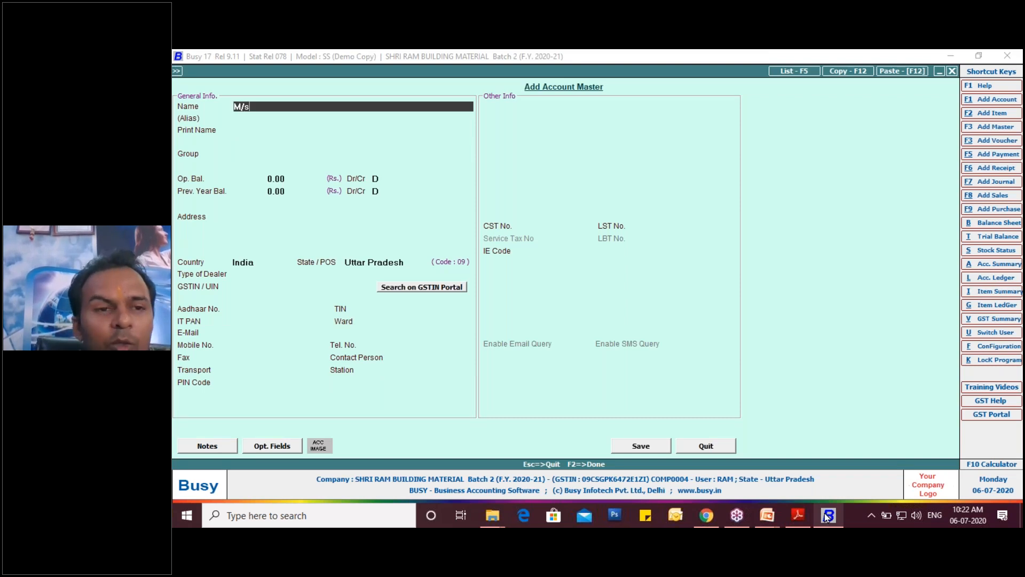
{"action": "key", "text": "BackSpace"}
{"action": "type", "text": "S"}
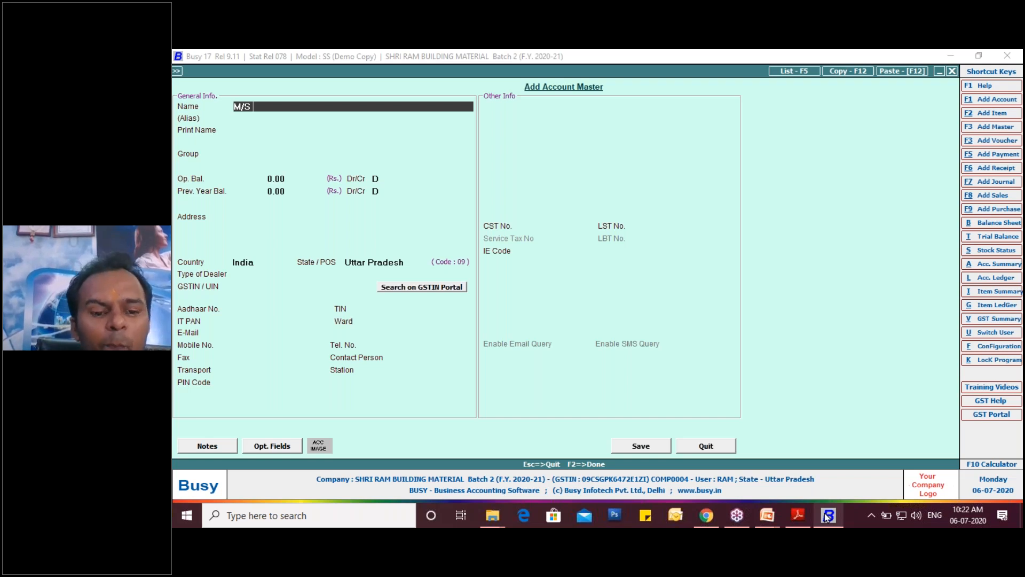
{"action": "type", "text": "RK TRADERS"}
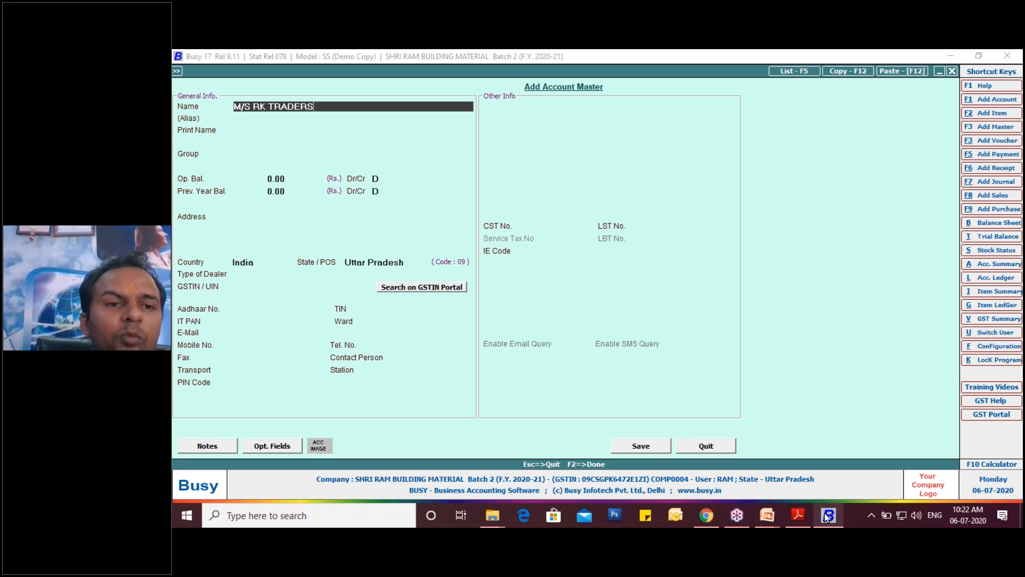
{"action": "key", "text": "Return"}
{"action": "key", "text": "Return"}
{"action": "key", "text": "Return"}
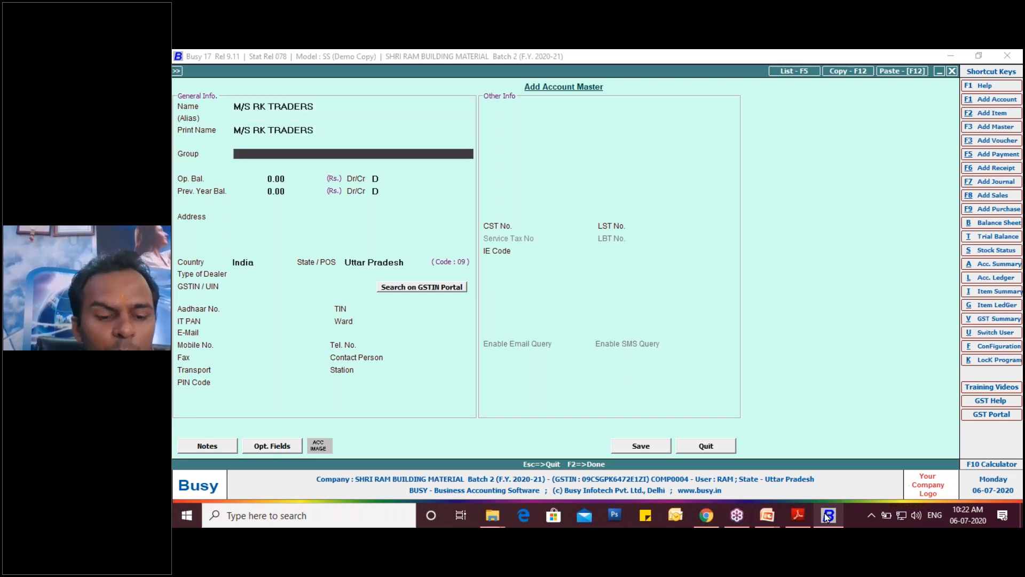
- Assign the new supplier account to the Sundry Creditors group, leaving its opening balances at zero
{"action": "type", "text": "S"}
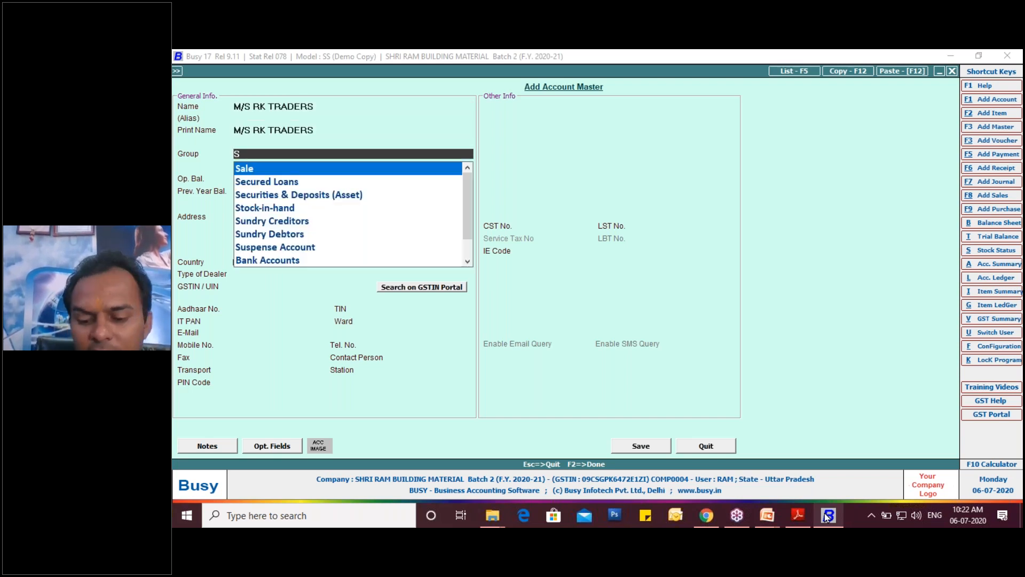
{"action": "type", "text": "UN"}
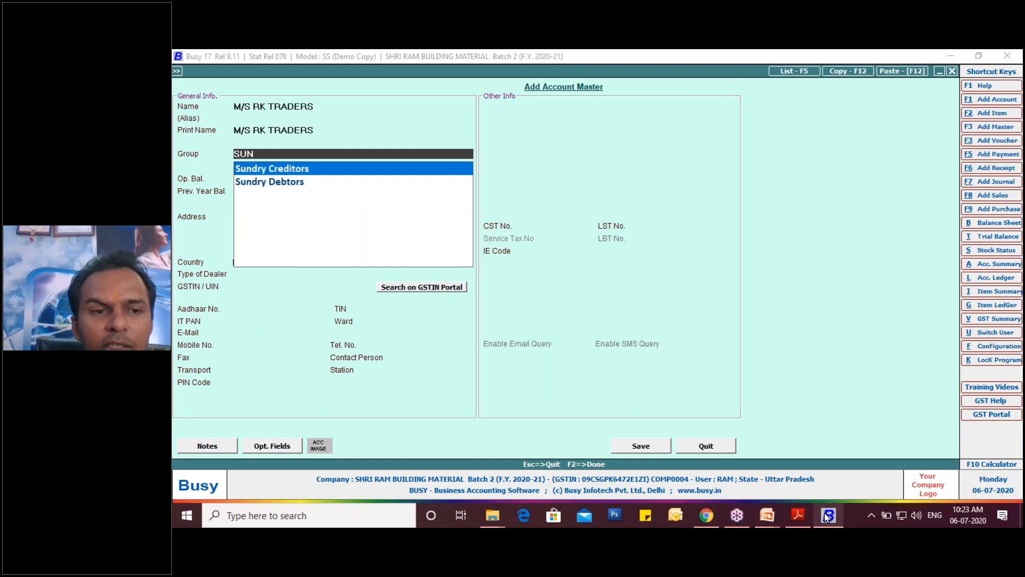
{"action": "key", "text": "Return"}
{"action": "key", "text": "Return"}
{"action": "key", "text": "Return"}
{"action": "key", "text": "Return"}
{"action": "key", "text": "Return"}
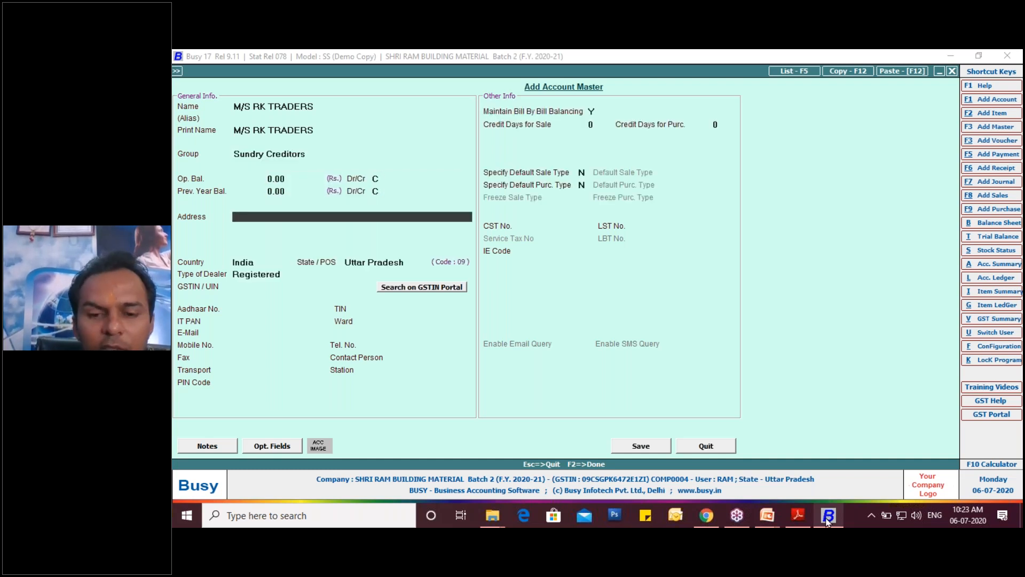
- Fill in the first line of the supplier's address, checking the premises number against the invoice PDF in Adobe Reader
{"action": "type", "text": "GF"}
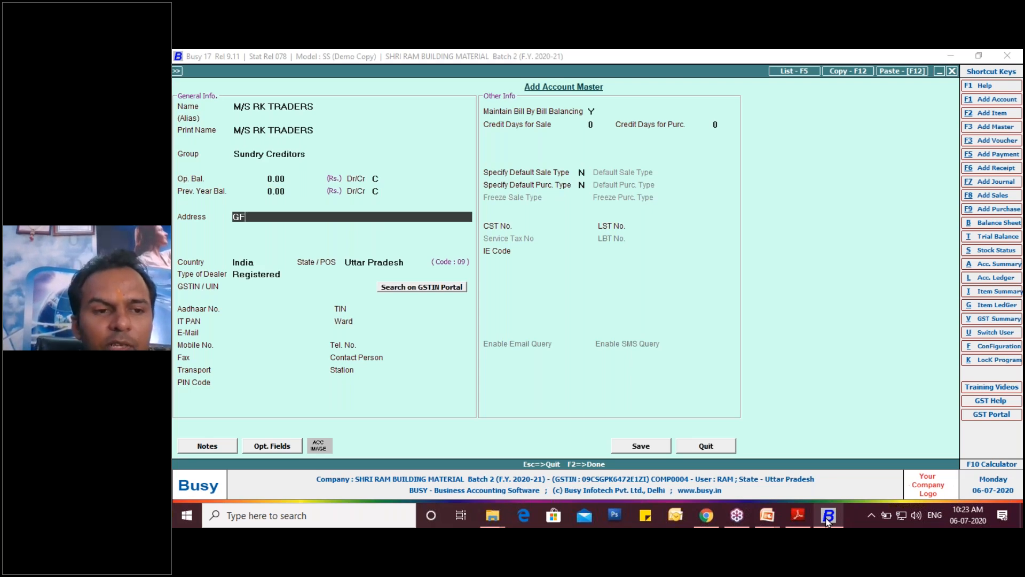
{"action": "left_click", "coordinate": [799, 516]}
{"action": "left_click", "coordinate": [799, 516]}
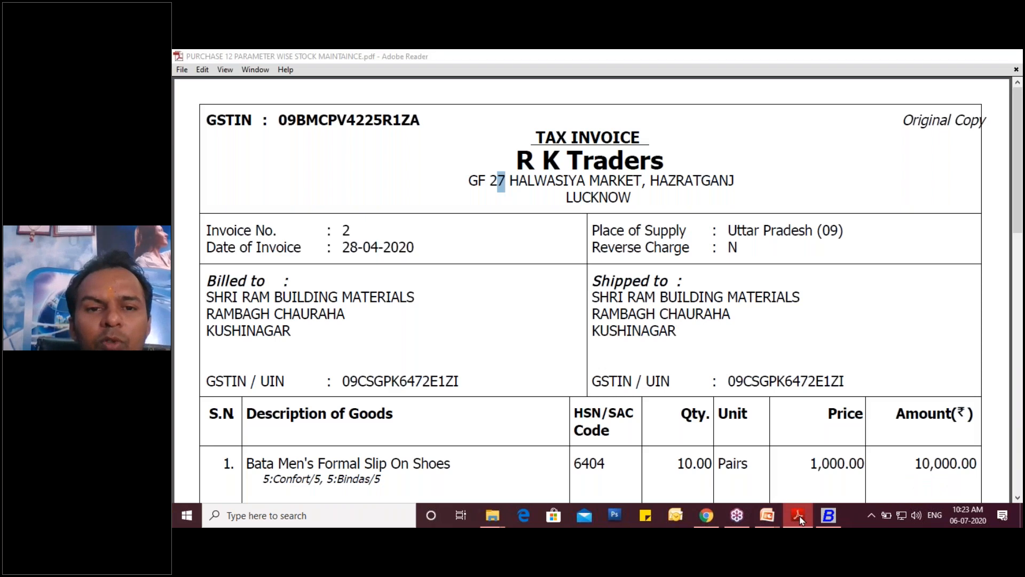
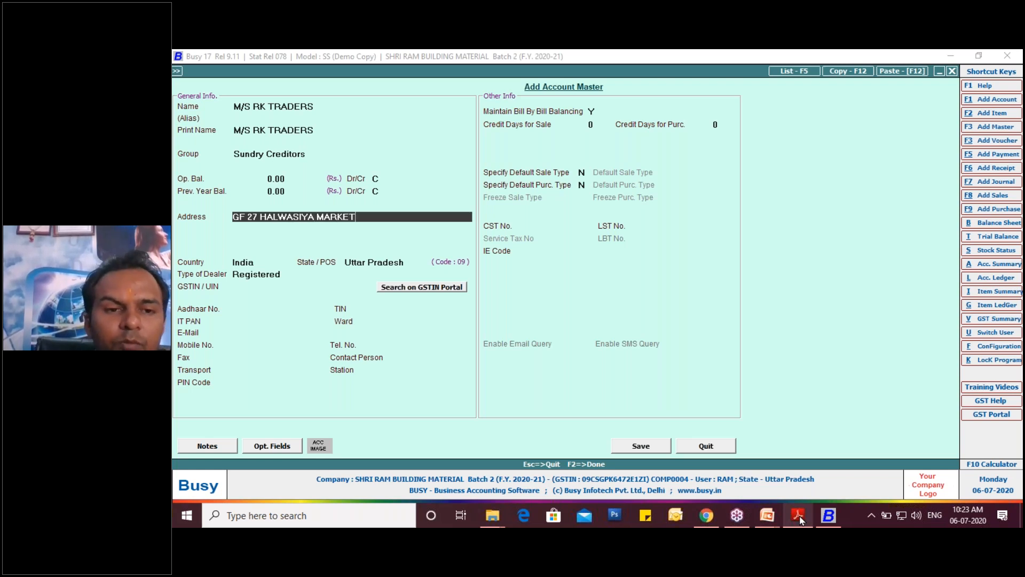
{"action": "key", "text": "Return"}
- Enter the supplier's locality from the invoice as the second address line
{"action": "type", "text": "K"}
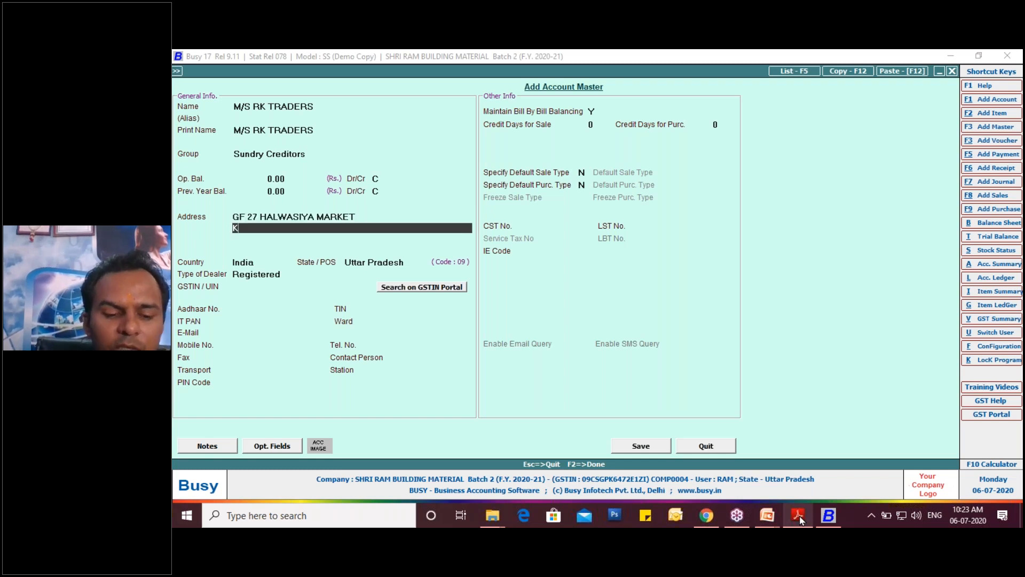
{"action": "type", "text": "H"}
{"action": "key", "text": "BackSpace"}
{"action": "key", "text": "BackSpace"}
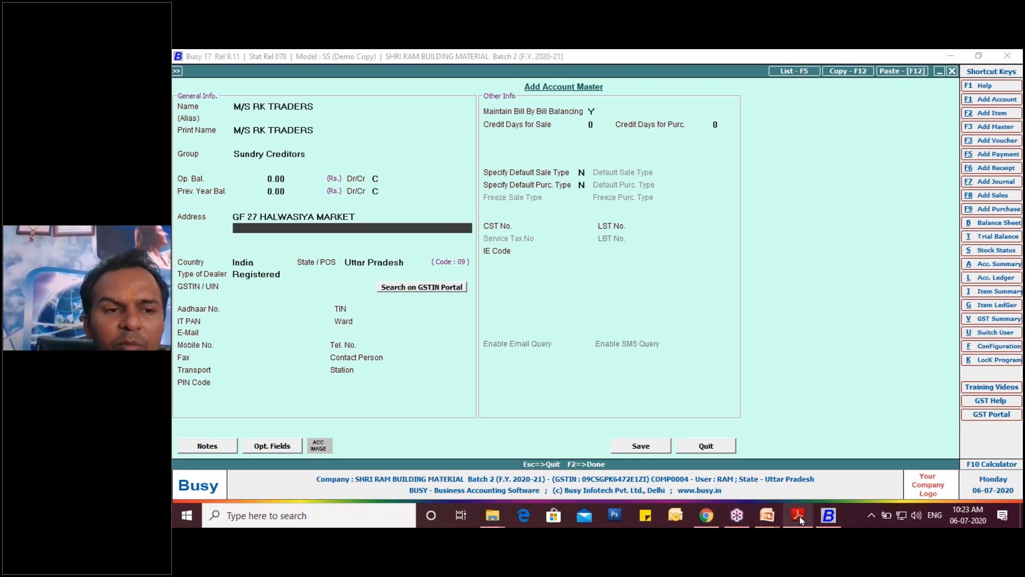
{"action": "type", "text": "HAZRAT"}
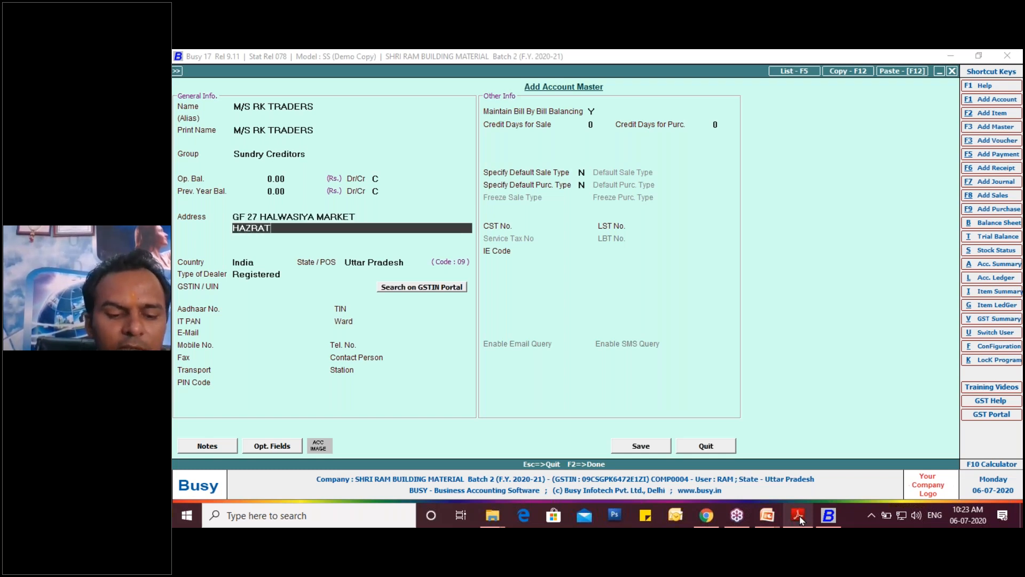
{"action": "type", "text": "GANJ"}
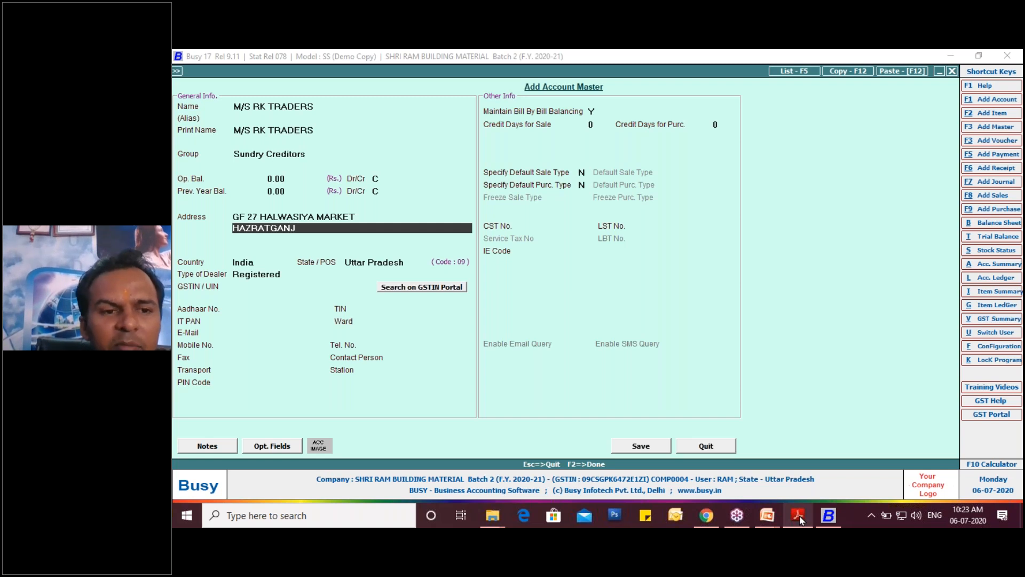
{"action": "key", "text": "Return"}
- Enter the supplier's city as the third address line, keeping India, Uttar Pradesh and the Registered dealer type
{"action": "type", "text": "LUCNOW"}
{"action": "key", "text": "BackSpace"}
{"action": "key", "text": "BackSpace"}
{"action": "key", "text": "BackSpace"}
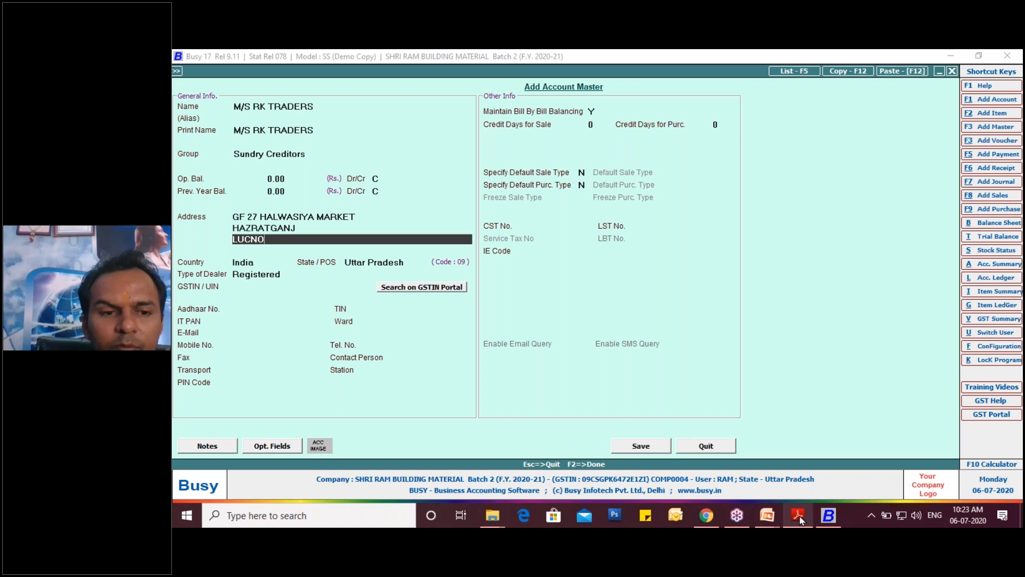
{"action": "type", "text": "KNOW"}
{"action": "key", "text": "Return"}
{"action": "key", "text": "Return"}
{"action": "key", "text": "Return"}
{"action": "key", "text": "Return"}
{"action": "key", "text": "Return"}
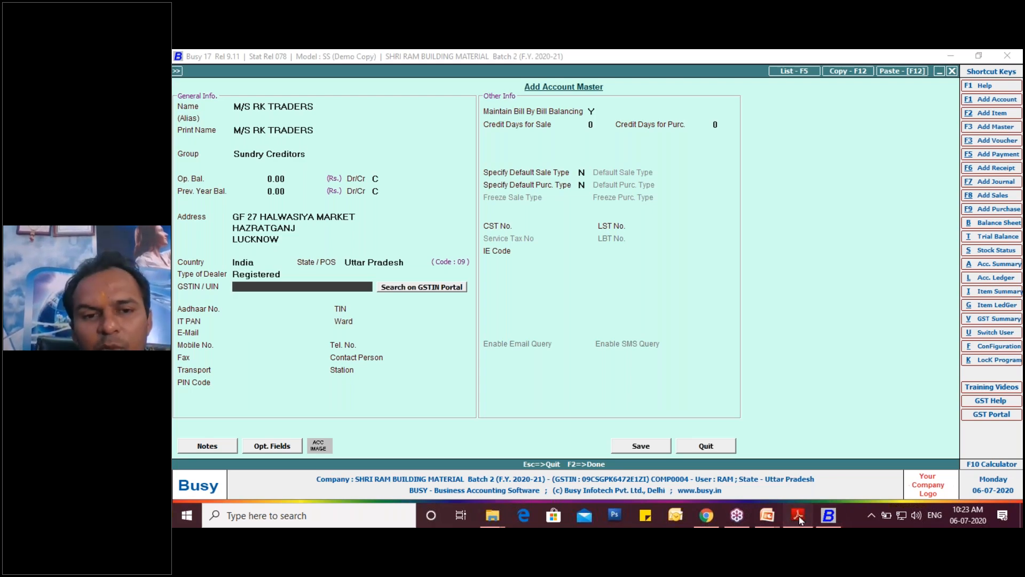
- Copy the supplier's GSTIN from the invoice PDF header in Adobe Reader into the GSTIN / UIN field of the Busy account master
{"action": "left_click", "coordinate": [799, 515]}
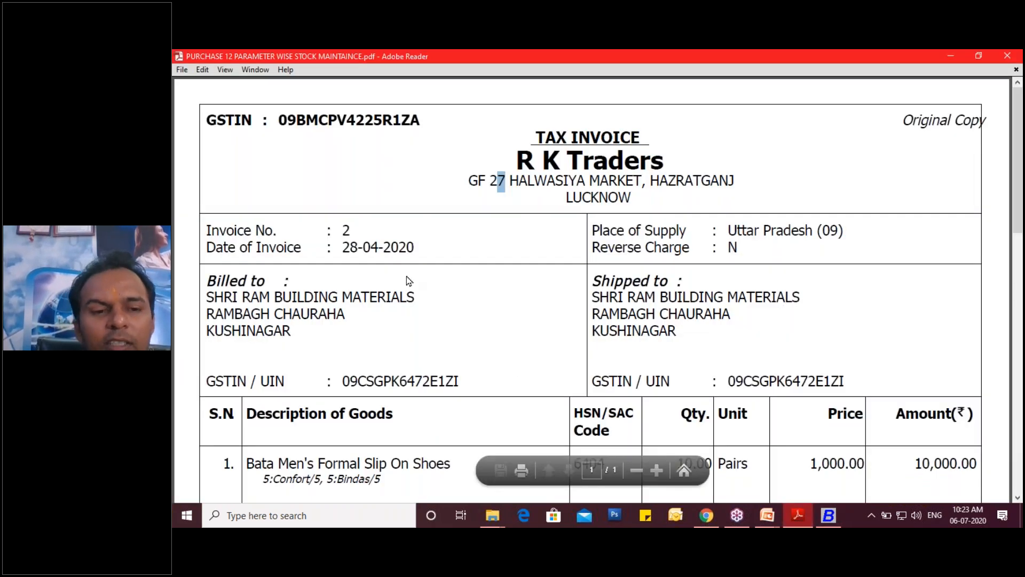
{"action": "scroll", "coordinate": [407, 278], "scroll_direction": "down", "scroll_amount": 3}
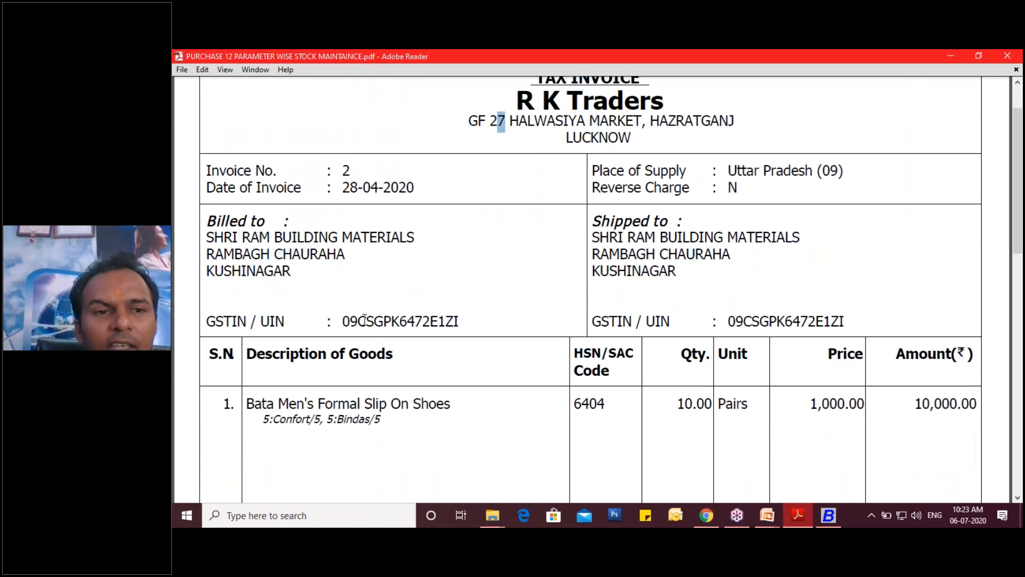
{"action": "scroll", "coordinate": [365, 319], "scroll_direction": "up", "scroll_amount": 3}
{"action": "left_click_drag", "start_coordinate": [278, 119], "coordinate": [416, 119]}
{"action": "key", "text": "ctrl+c"}
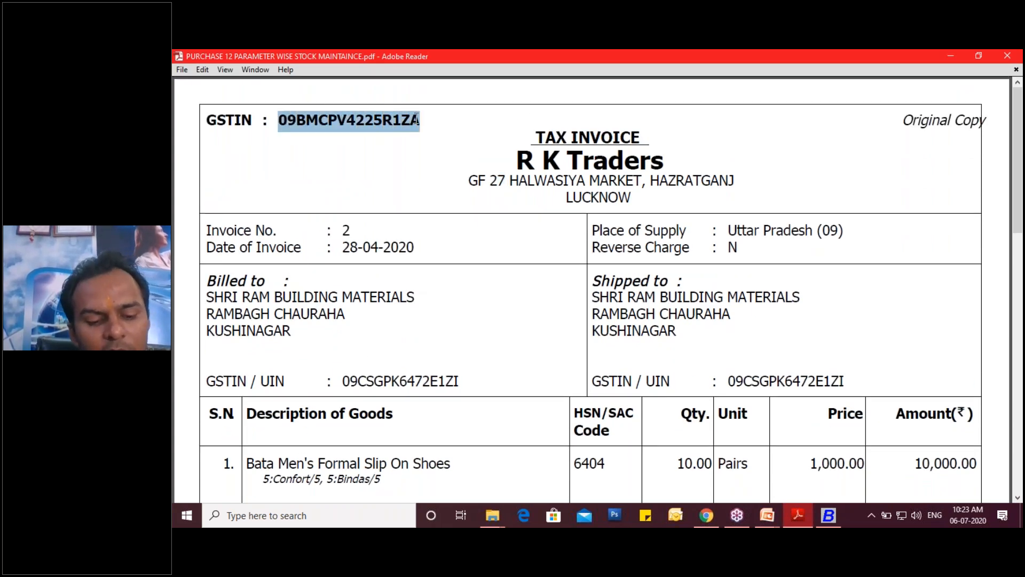
{"action": "left_click", "coordinate": [829, 518]}
{"action": "key", "text": "ctrl+v"}
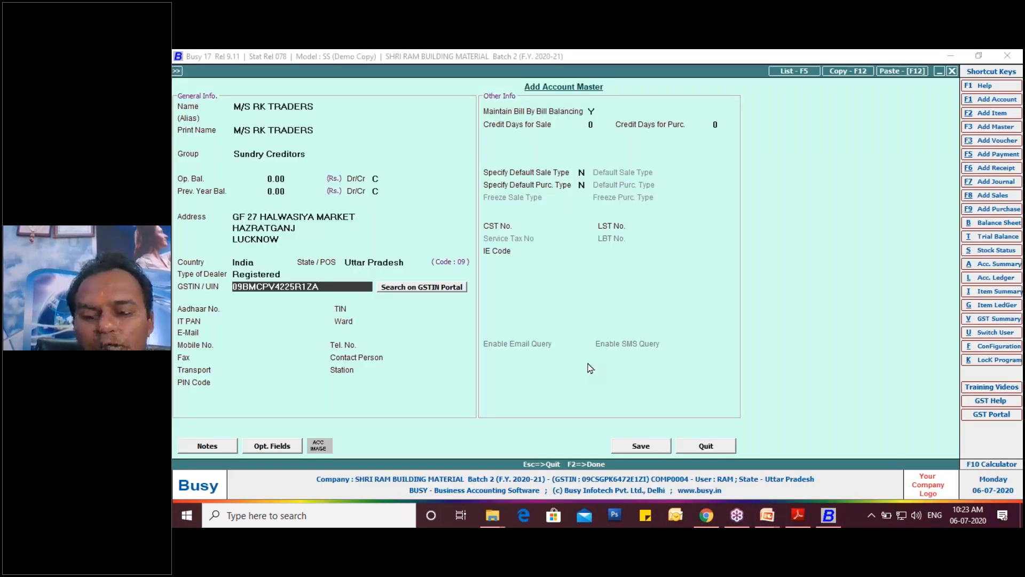
- Save the supplier account and accept the remaining purchase voucher header fields to reach the first item row
{"action": "left_click", "coordinate": [651, 450]}
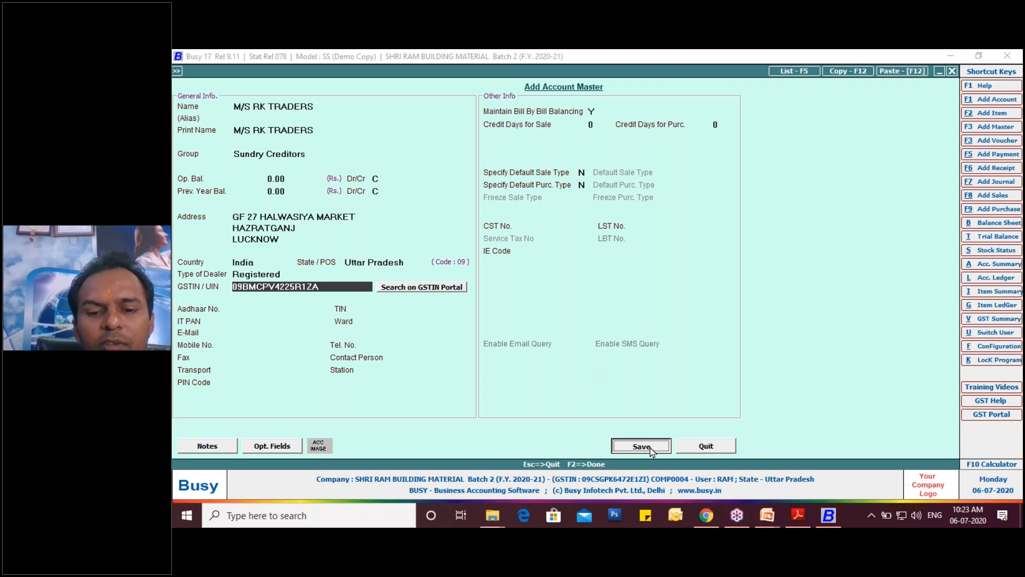
{"action": "key", "text": "Return"}
{"action": "key", "text": "Return"}
{"action": "key", "text": "Return"}
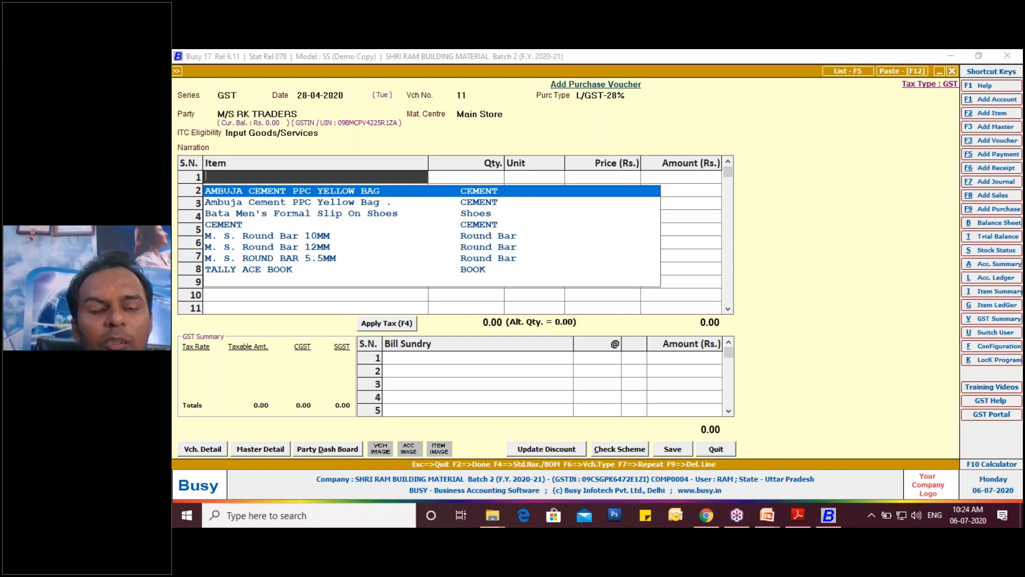
- Add Bata Men's Formal Slip On Shoes as the first voucher item with a quantity of 10 PAIR
{"action": "key", "text": "Down"}
{"action": "key", "text": "Down"}
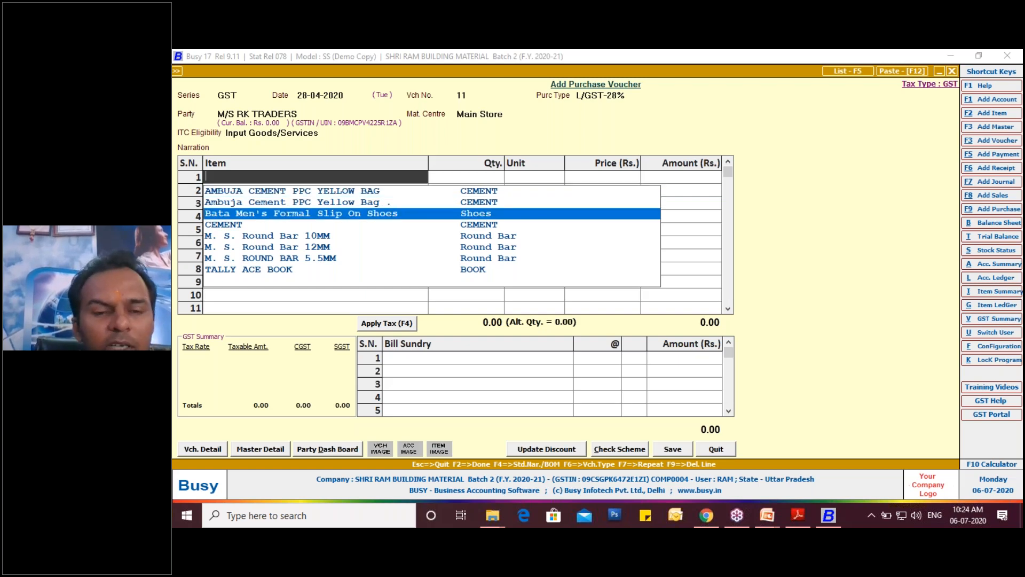
{"action": "key", "text": "Return"}
{"action": "type", "text": "10"}
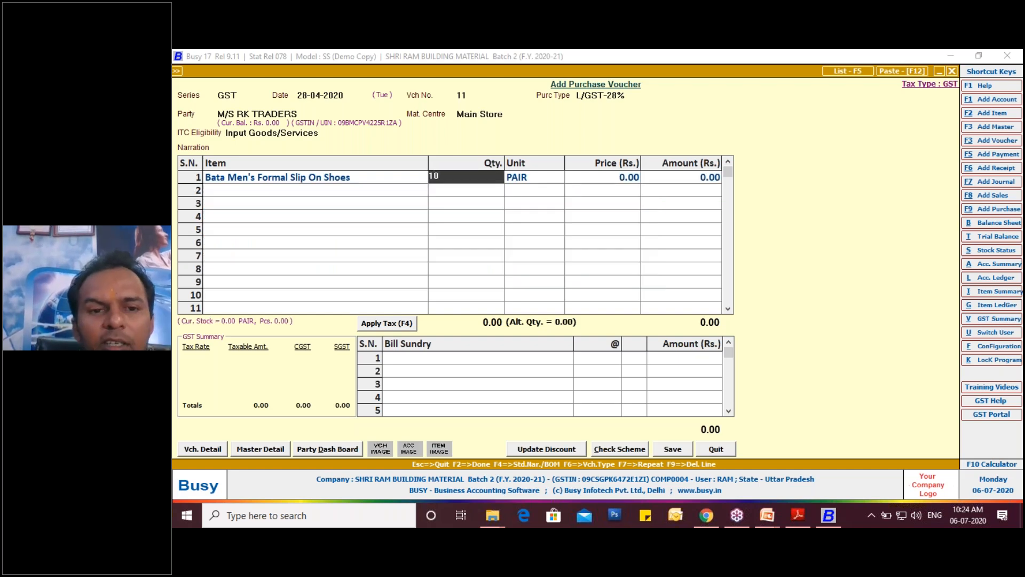
{"action": "key", "text": "Return"}
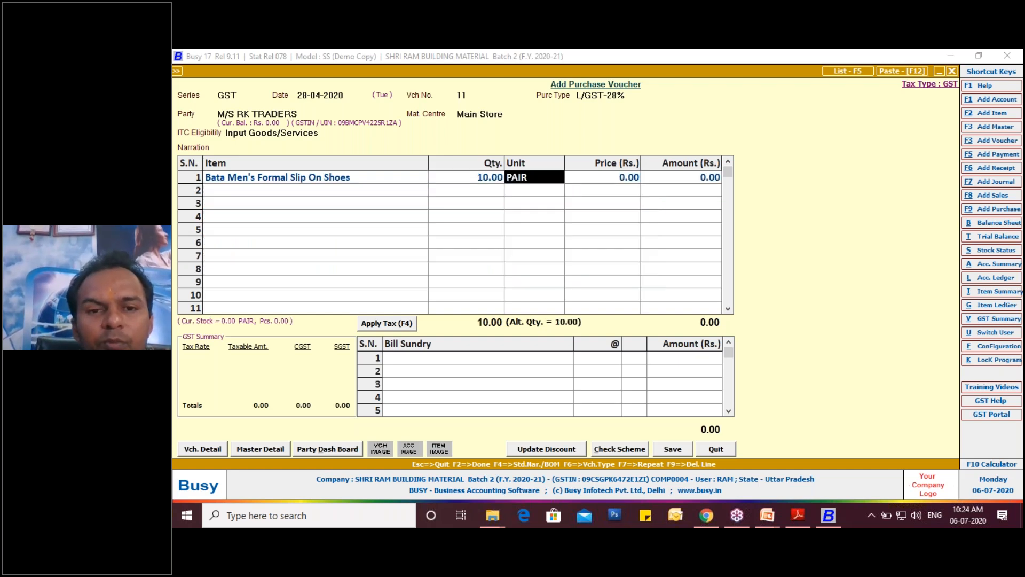
{"action": "key", "text": "Return"}
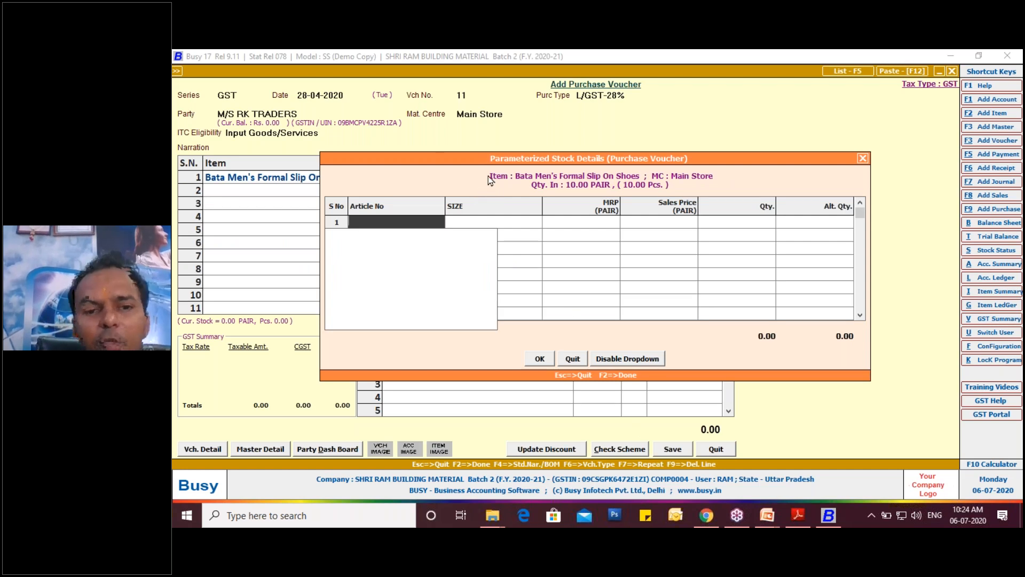
- Dismiss the parameterized stock, alternate quantity and price dialogs unfilled, and open the Bata shoes' item master for modification
{"action": "left_click_drag", "start_coordinate": [489, 151], "coordinate": [479, 134]}
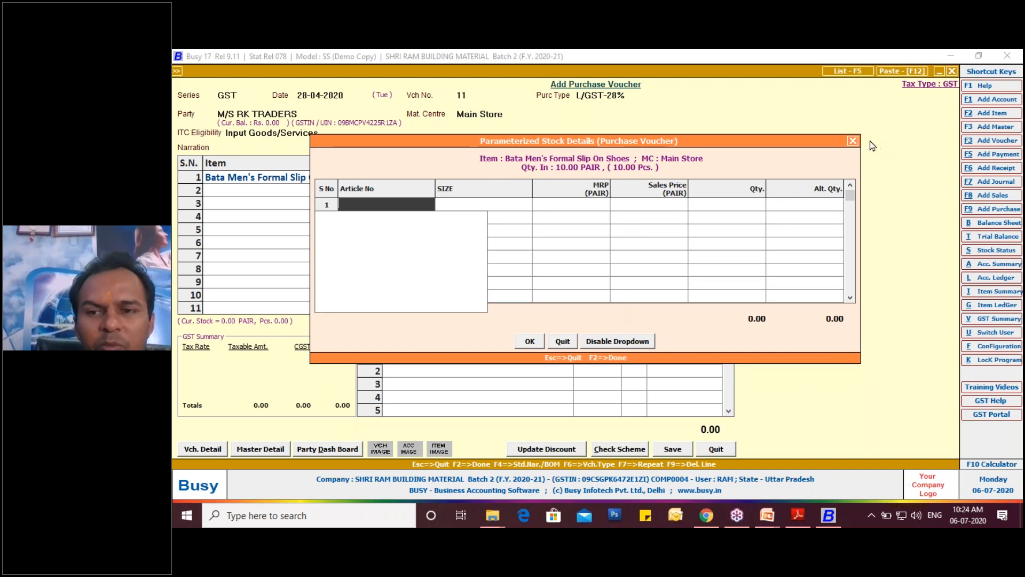
{"action": "left_click", "coordinate": [852, 141]}
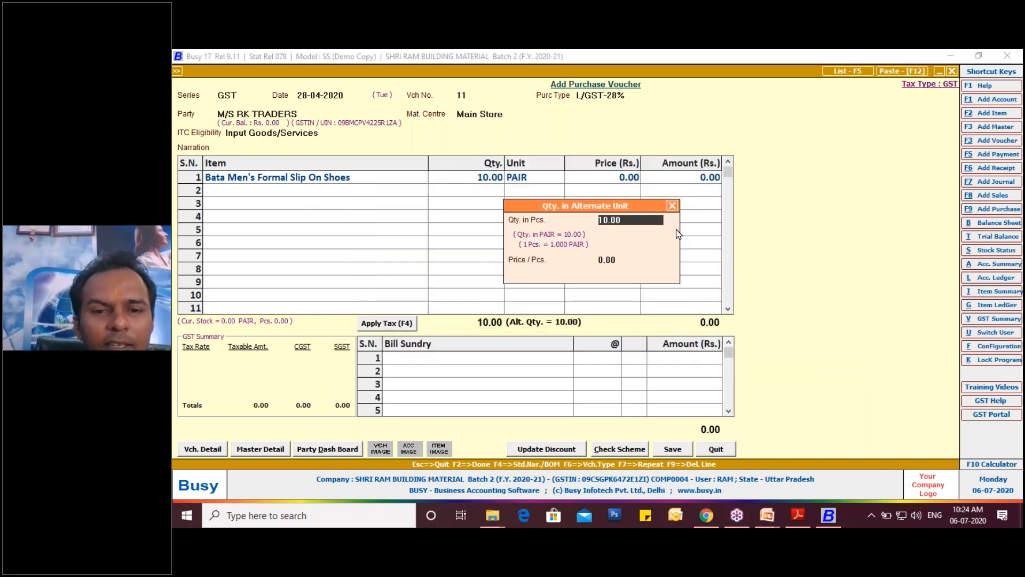
{"action": "left_click", "coordinate": [672, 205]}
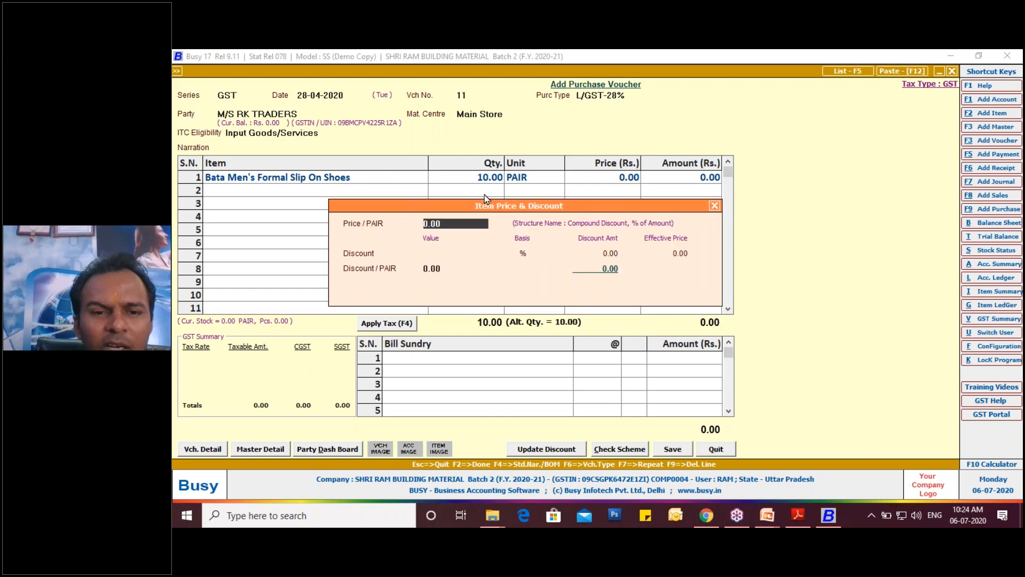
{"action": "left_click", "coordinate": [714, 205]}
{"action": "left_click", "coordinate": [345, 182]}
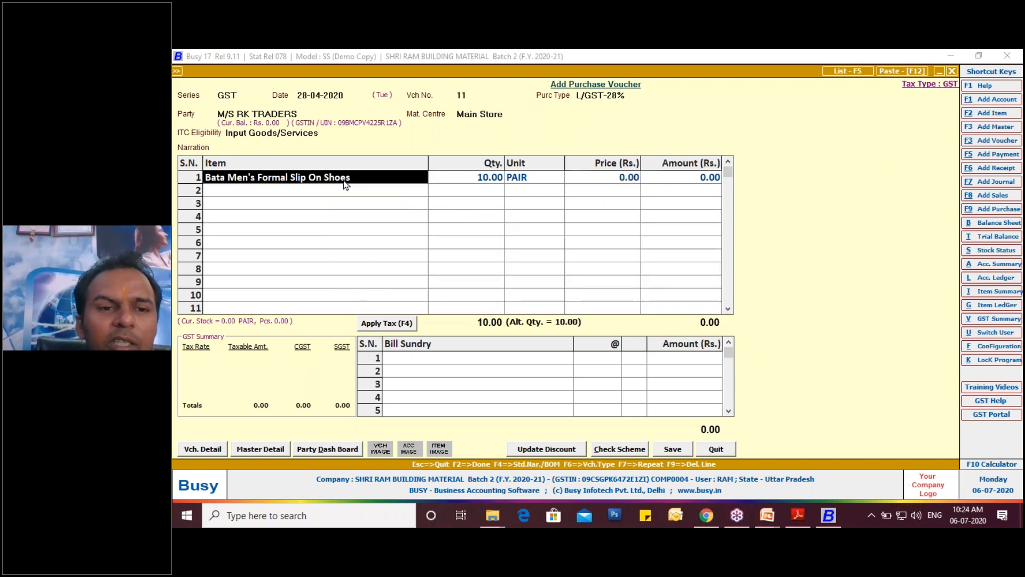
{"action": "key", "text": "alt+m"}
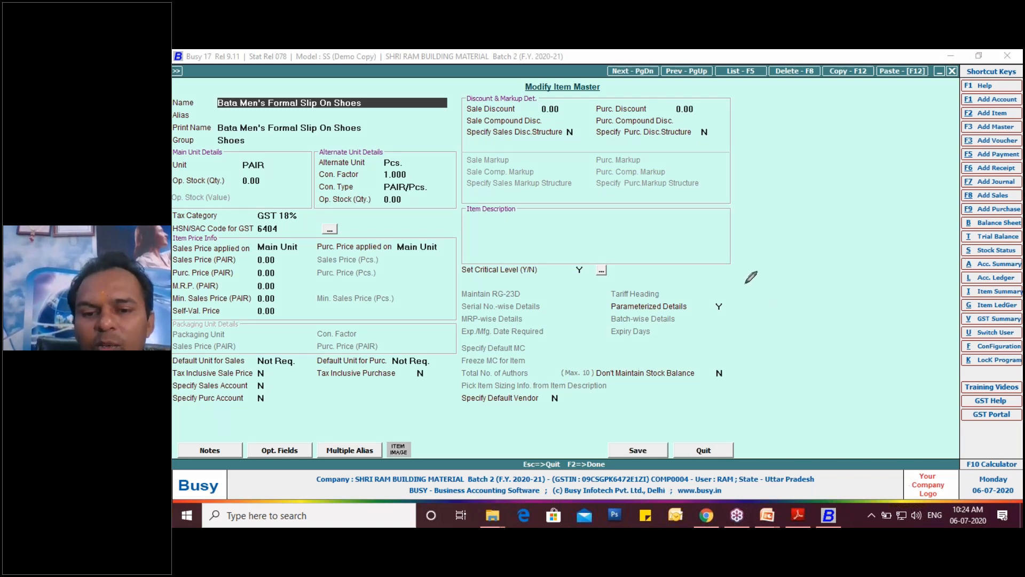
- Examine the item's Parameterized Details setting, check the shoe line in the invoice PDF in Adobe Reader, and return to Busy
{"action": "left_click_drag", "start_coordinate": [739, 295], "coordinate": [603, 316]}
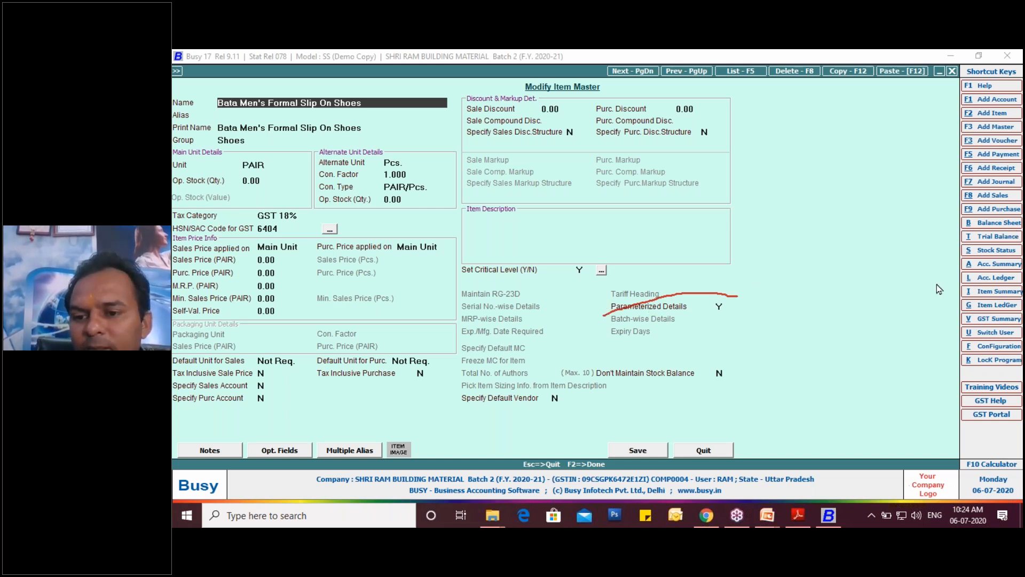
{"action": "left_click", "coordinate": [921, 317]}
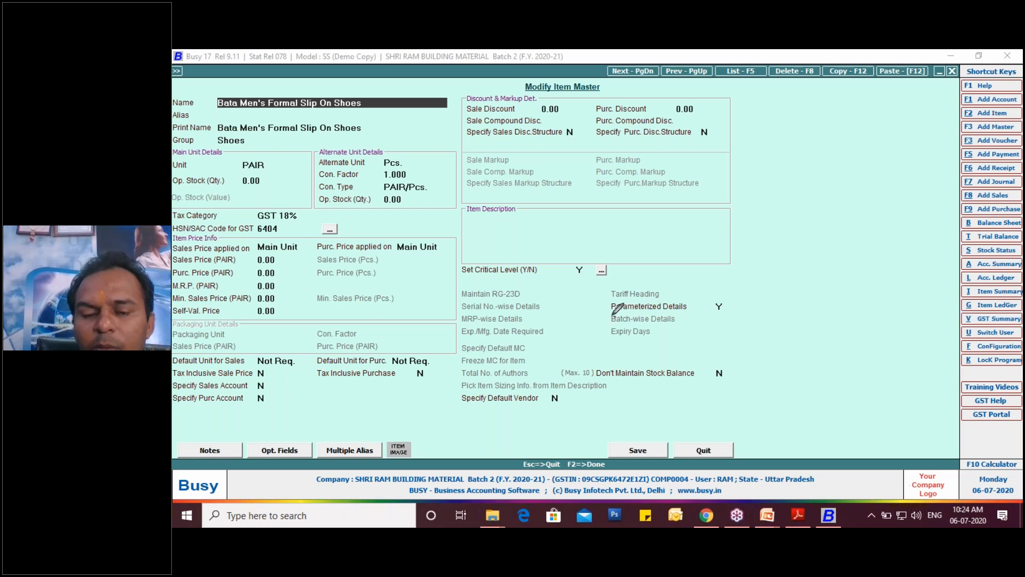
{"action": "mouse_move", "coordinate": [613, 319]}
{"action": "left_mouse_down"}
{"action": "mouse_move", "coordinate": [699, 294]}
{"action": "mouse_move", "coordinate": [739, 295]}
{"action": "mouse_move", "coordinate": [641, 316]}
{"action": "mouse_move", "coordinate": [602, 302]}
{"action": "left_mouse_up"}
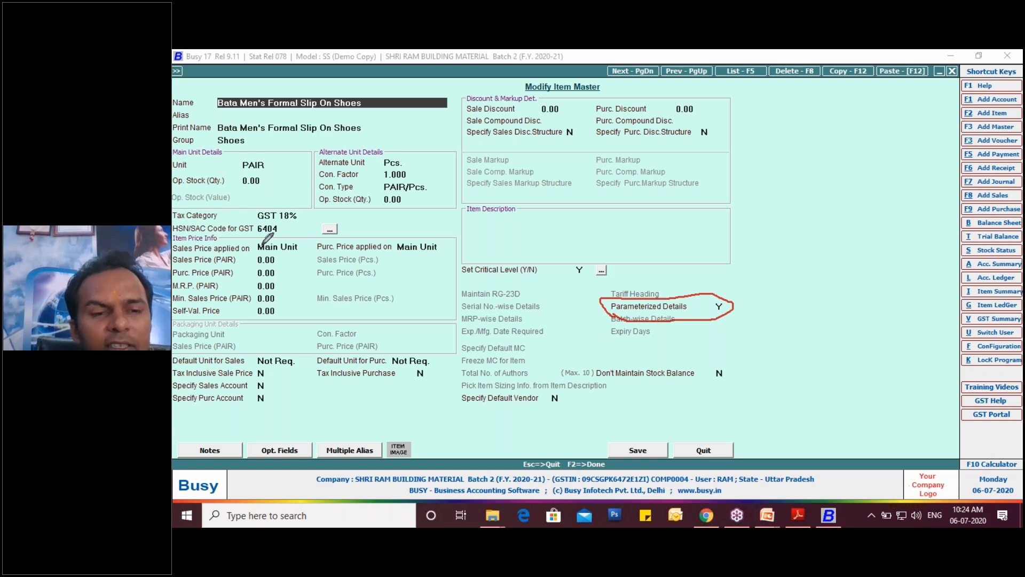
{"action": "left_click", "coordinate": [798, 514]}
{"action": "scroll", "coordinate": [805, 453], "scroll_direction": "down", "scroll_amount": 3}
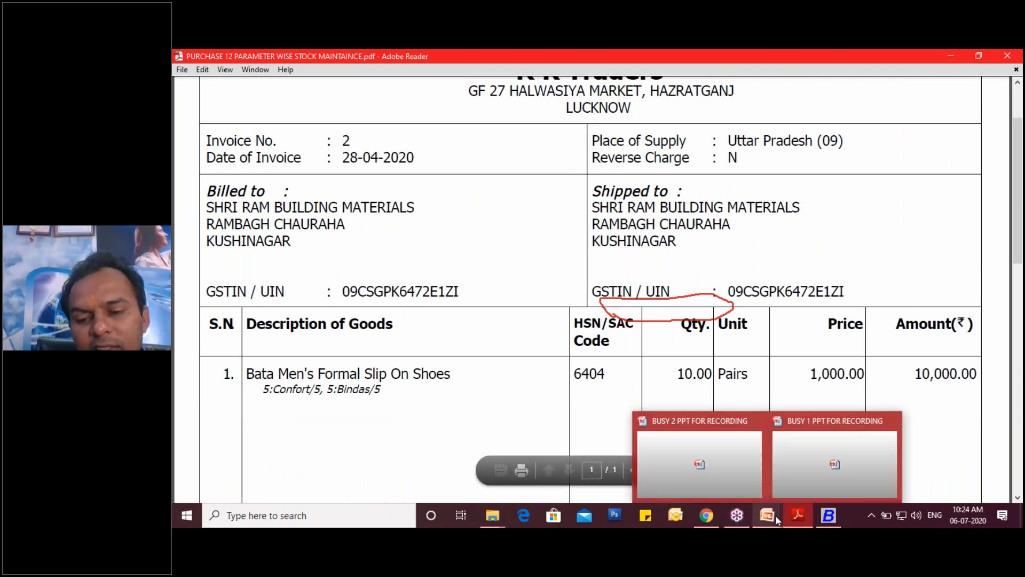
{"action": "left_click", "coordinate": [830, 515]}
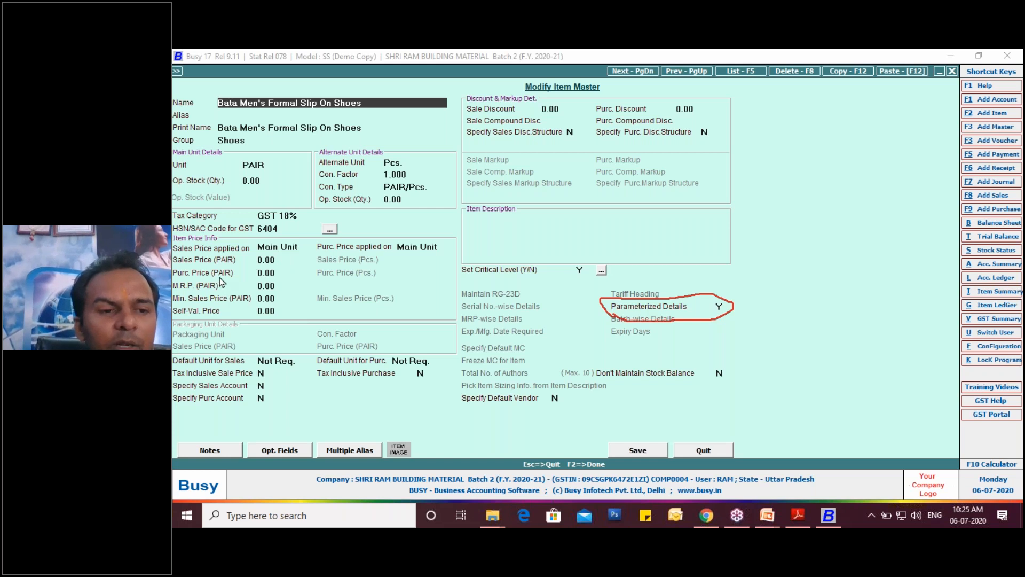
- Set the item's per-pair sales price to 1200, purchase price to 1000 and M.R.P. to 1500
{"action": "left_click", "coordinate": [265, 260]}
{"action": "key", "text": "BackSpace"}
{"action": "key", "text": "BackSpace"}
{"action": "key", "text": "BackSpace"}
{"action": "key", "text": "BackSpace"}
{"action": "type", "text": "1200"}
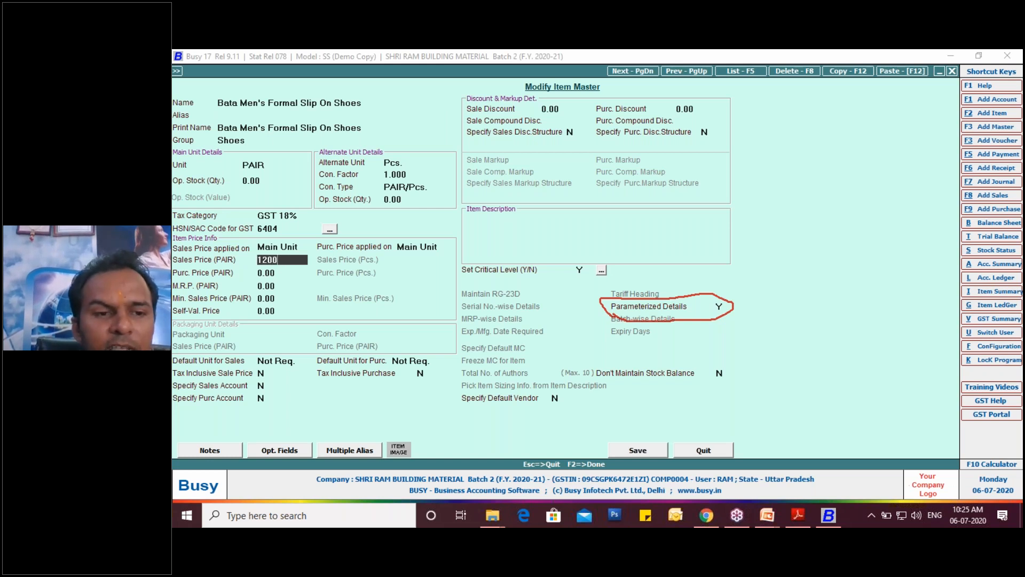
{"action": "key", "text": "Return"}
{"action": "type", "text": "1000"}
{"action": "key", "text": "Return"}
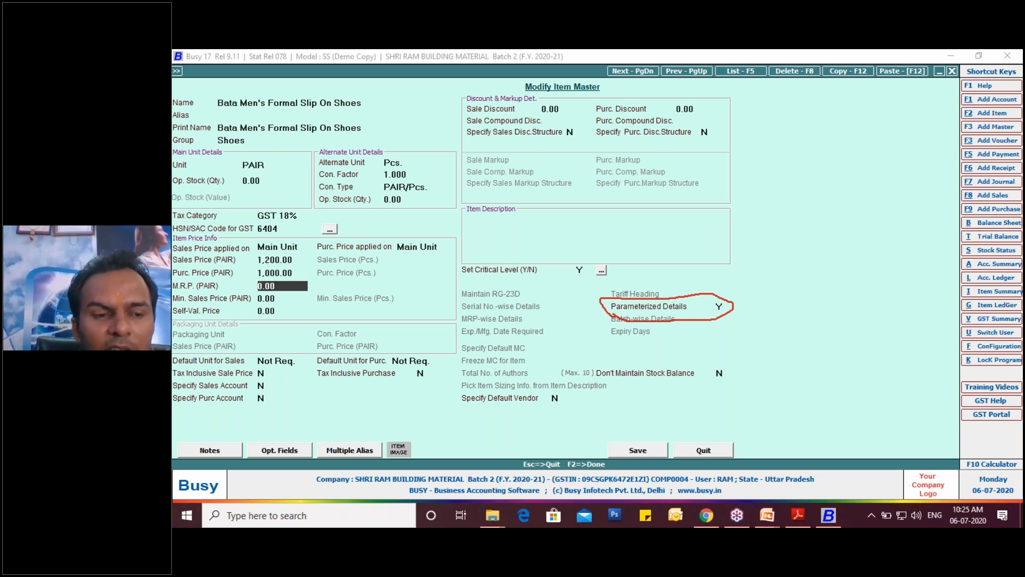
{"action": "type", "text": "1500"}
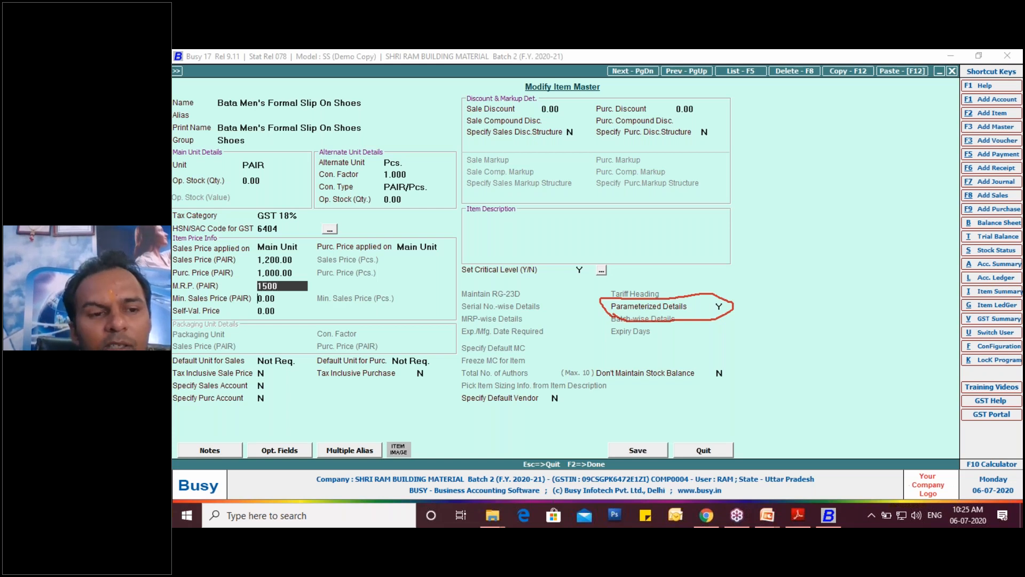
- Save the Bata shoes' item master and delete the first item line from the purchase voucher
{"action": "key", "text": "Return"}
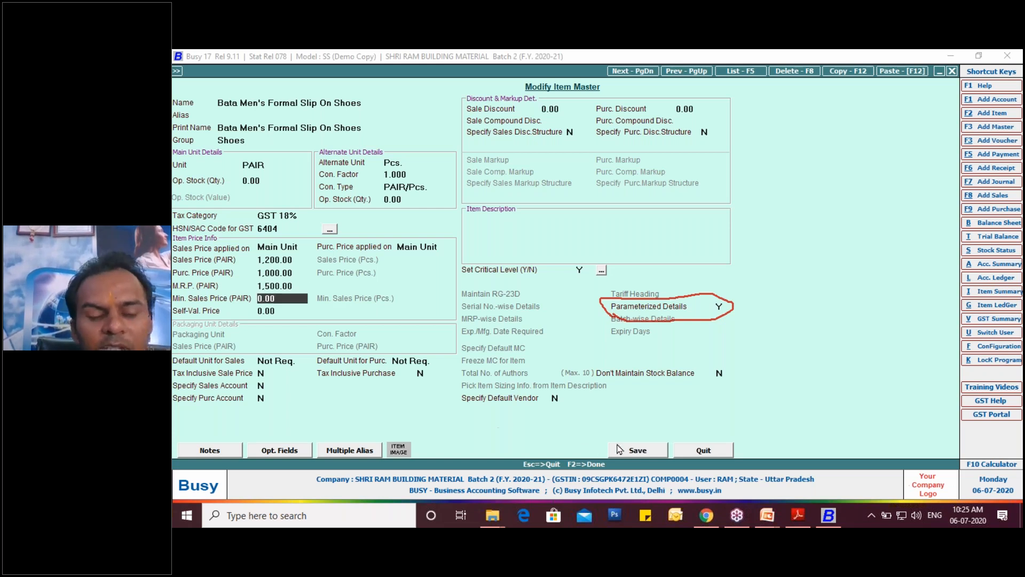
{"action": "left_click", "coordinate": [634, 451]}
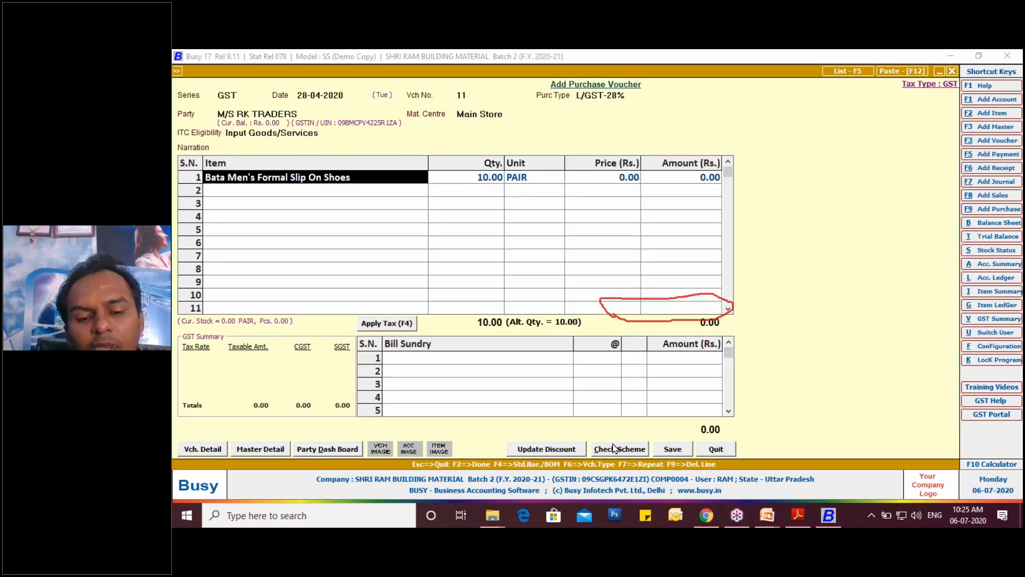
{"action": "key", "text": "F9"}
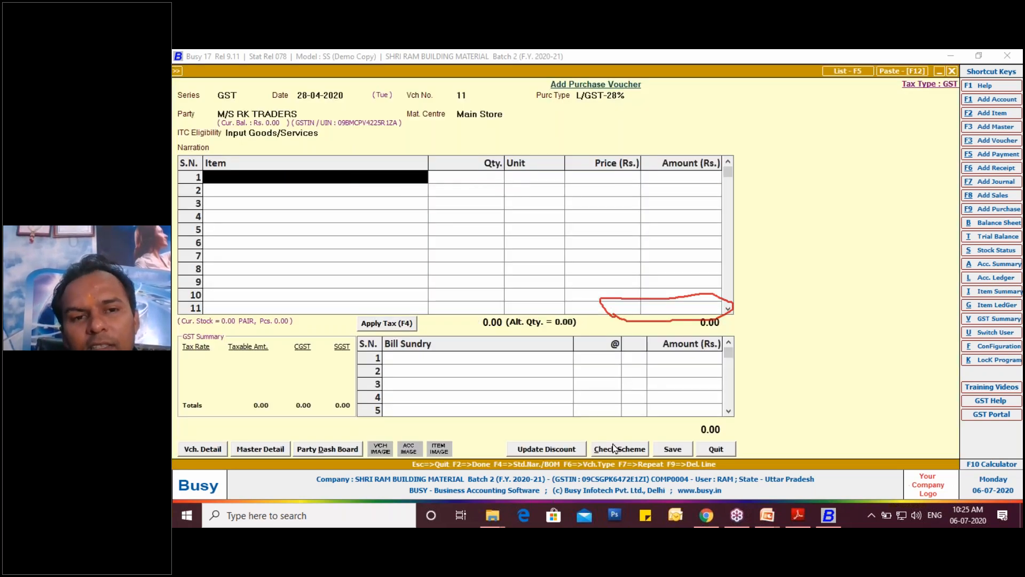
- Re-enter Bata Men's Formal Slip On Shoes as the first voucher item with quantity 10 PAIR and open its parameterized stock details
{"action": "key", "text": "Return"}
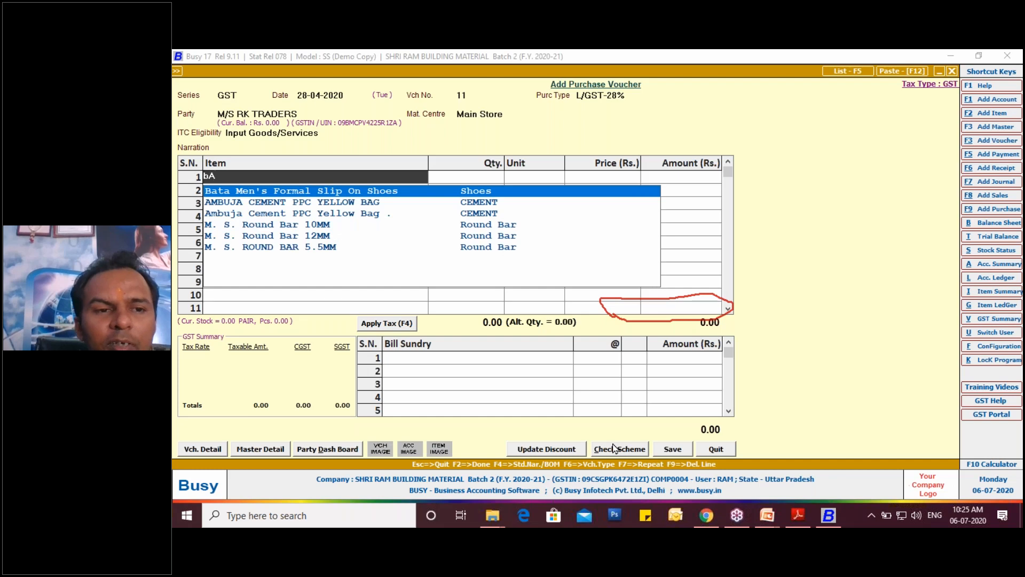
{"action": "key", "text": "Return"}
{"action": "type", "text": "10"}
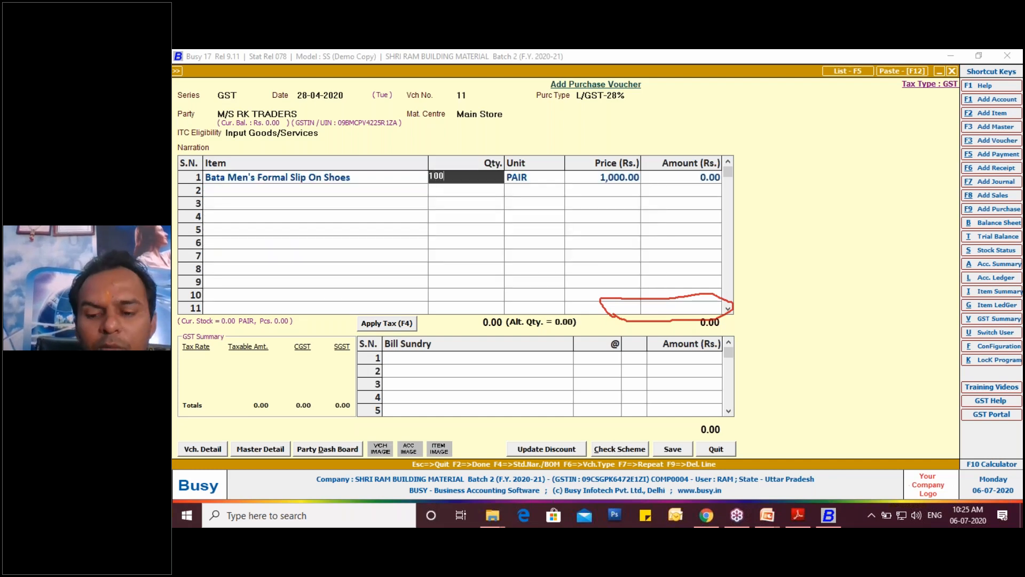
{"action": "key", "text": "Return"}
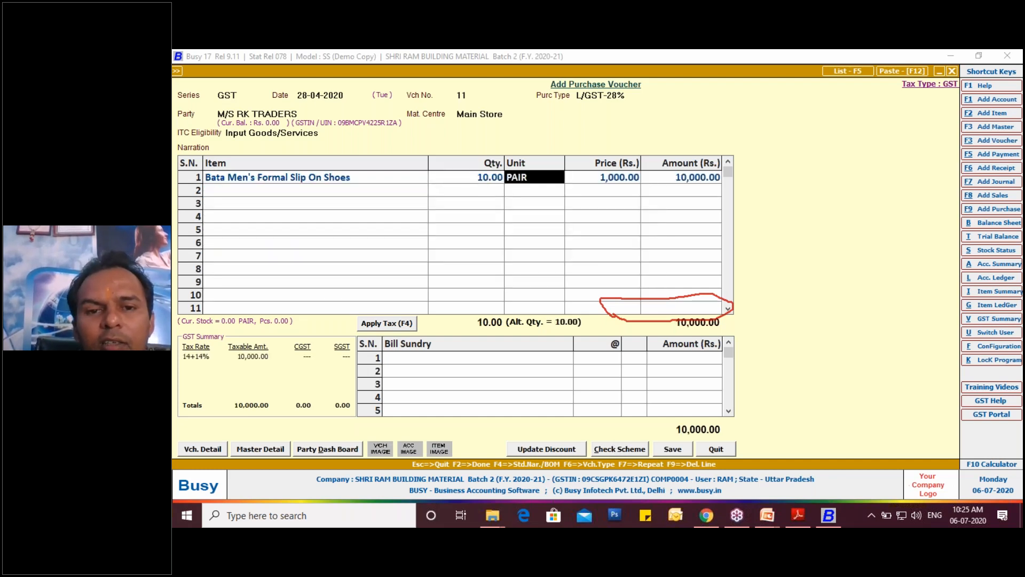
{"action": "key", "text": "Return"}
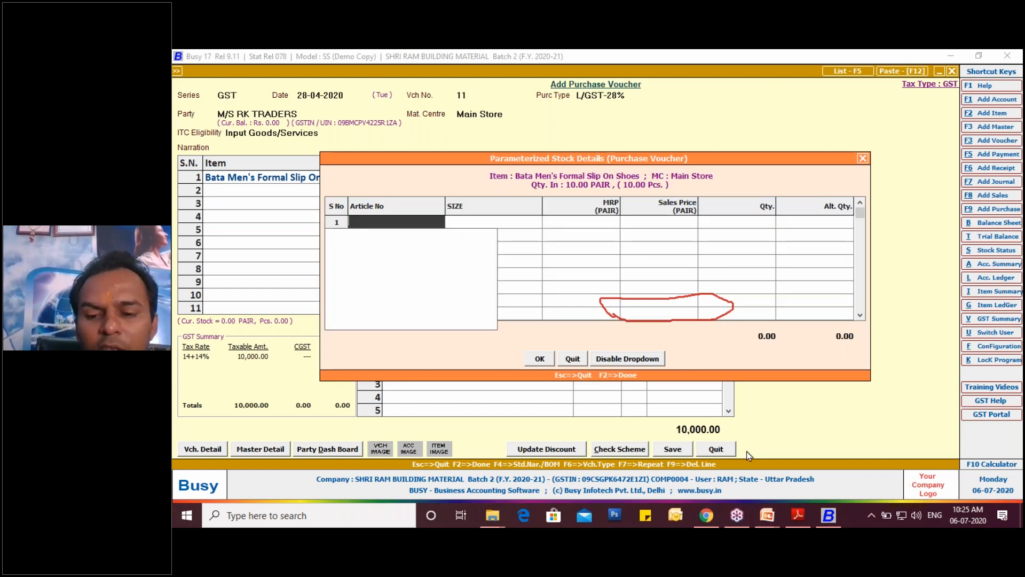
- Check the shoe line's article and size breakdown in the invoice PDF in Adobe Reader, and return to Busy
{"action": "mouse_move", "coordinate": [767, 520]}
{"action": "left_click", "coordinate": [836, 456]}
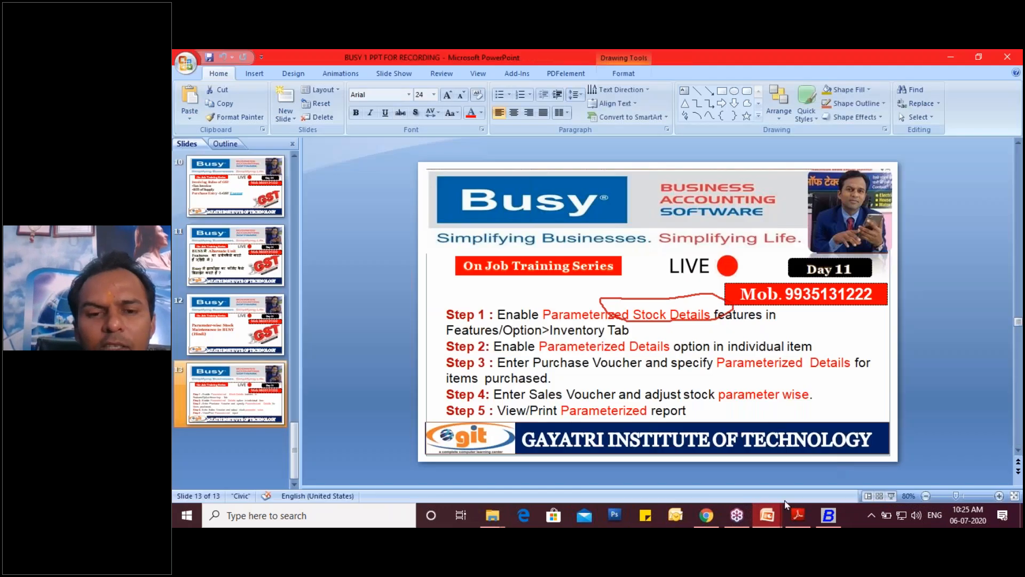
{"action": "left_click", "coordinate": [805, 519]}
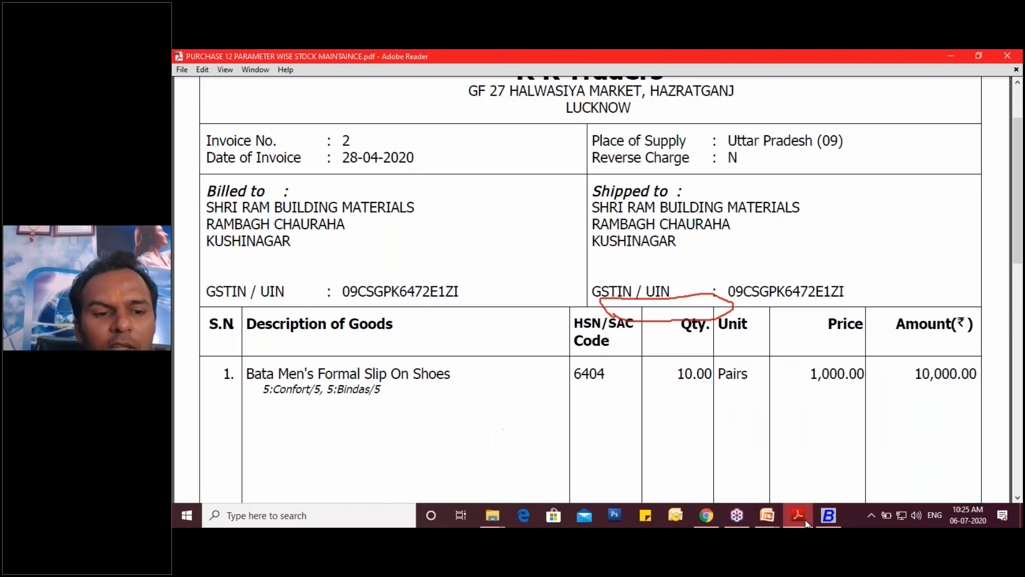
{"action": "left_click", "coordinate": [806, 520]}
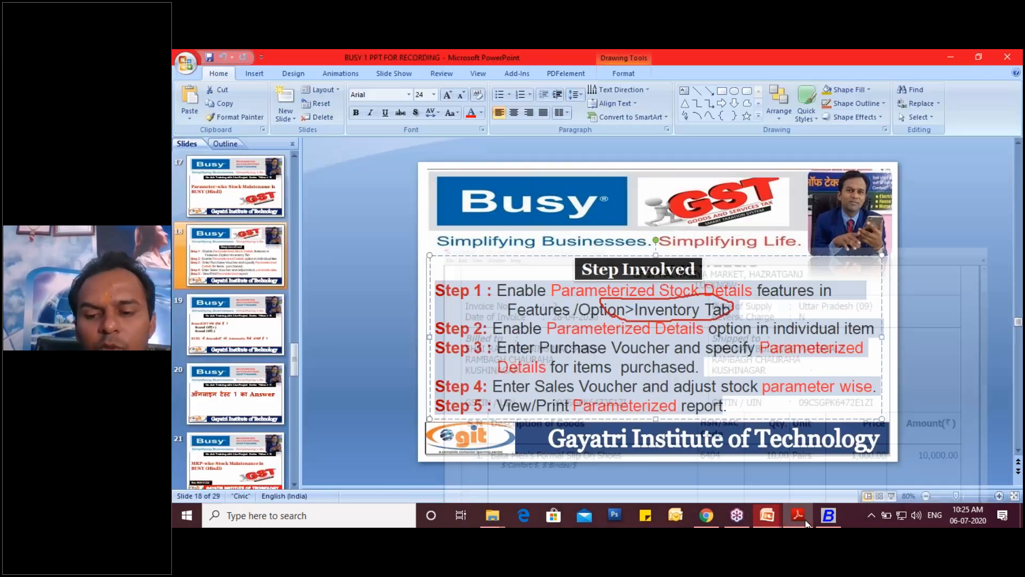
{"action": "left_click", "coordinate": [827, 516]}
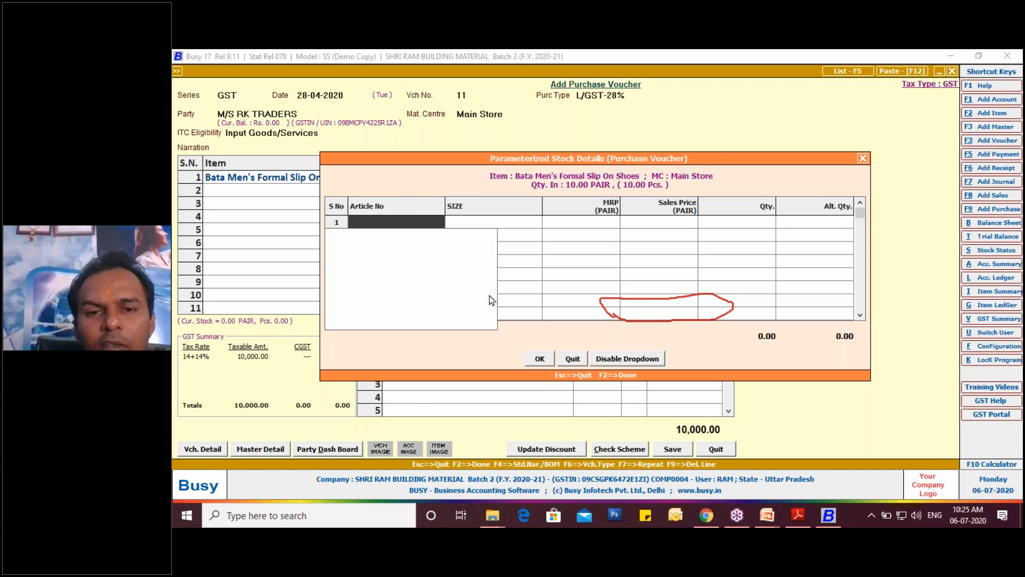
- Examine the Article No, SIZE and MRP entries of the first row in the Parameterized Stock Details dialog
{"action": "left_click", "coordinate": [481, 224]}
{"action": "left_click", "coordinate": [434, 221]}
{"action": "left_click", "coordinate": [475, 224]}
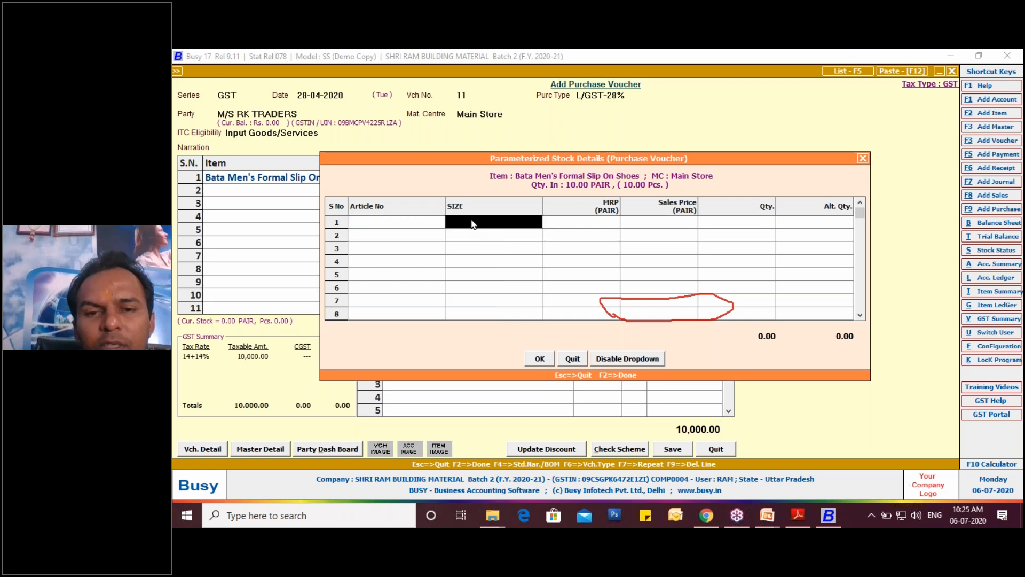
{"action": "left_click", "coordinate": [417, 223]}
{"action": "left_click", "coordinate": [474, 229]}
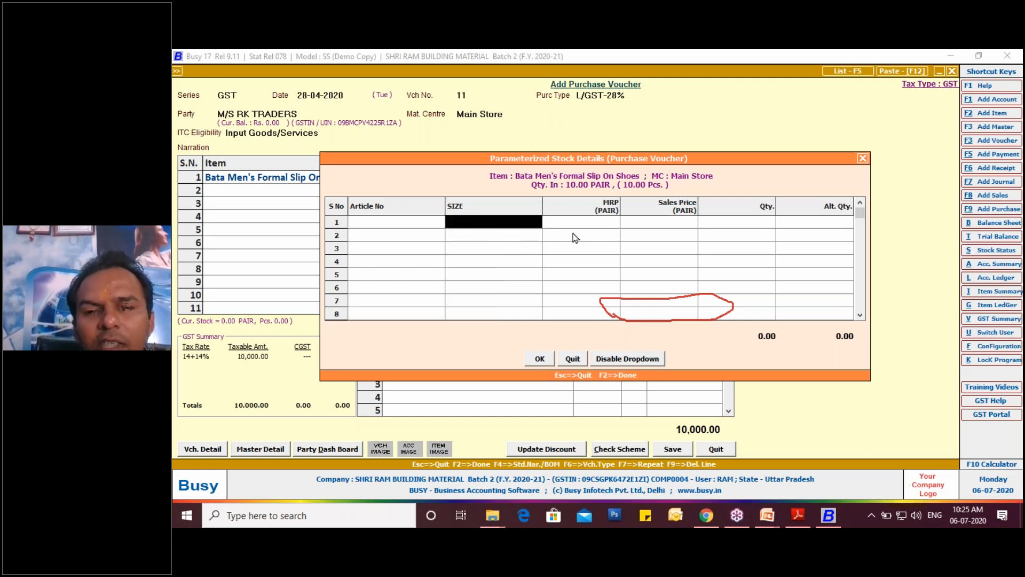
{"action": "left_click", "coordinate": [593, 223]}
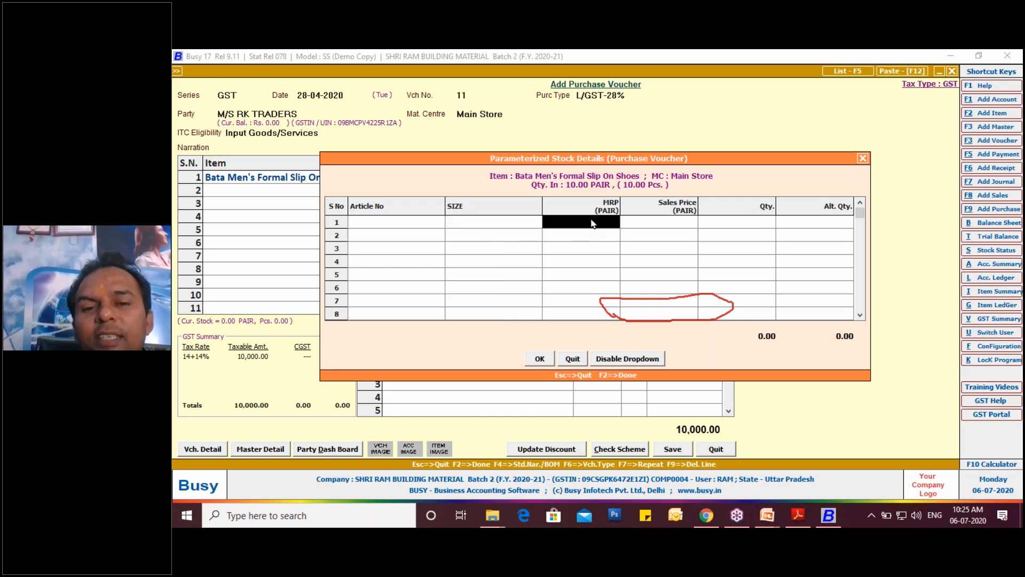
{"action": "left_click", "coordinate": [507, 221]}
{"action": "left_click", "coordinate": [388, 229]}
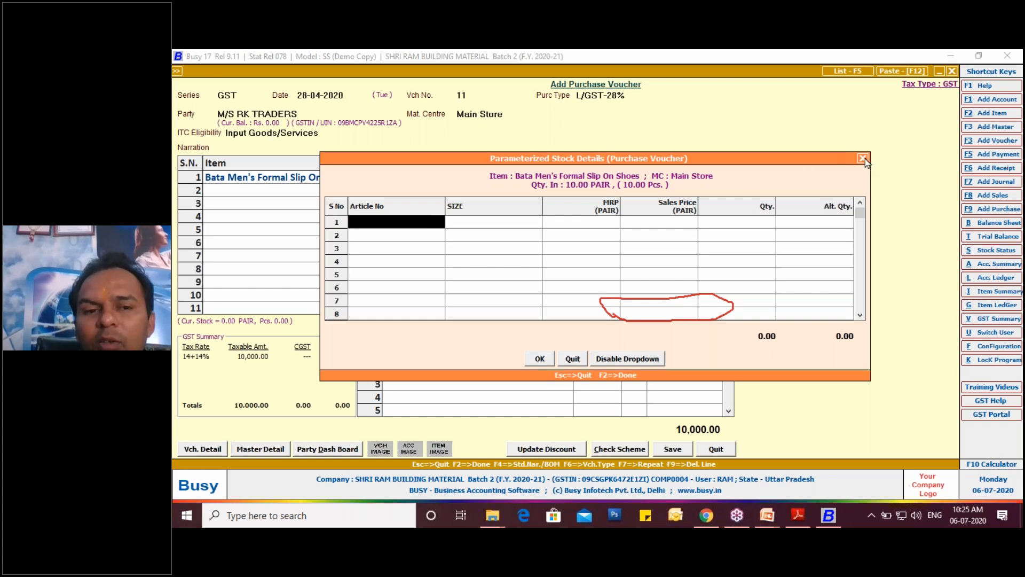
{"action": "key", "text": "Return"}
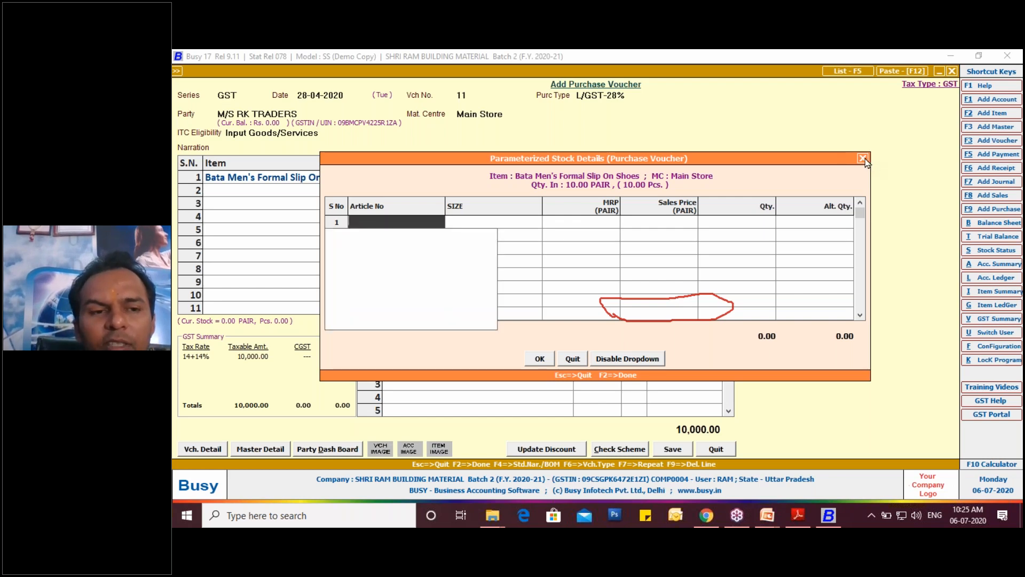
- Close the parameterized stock details unfilled, pass through the alternate quantity and price dialogs, and keep the purchase voucher open
{"action": "left_click", "coordinate": [863, 158]}
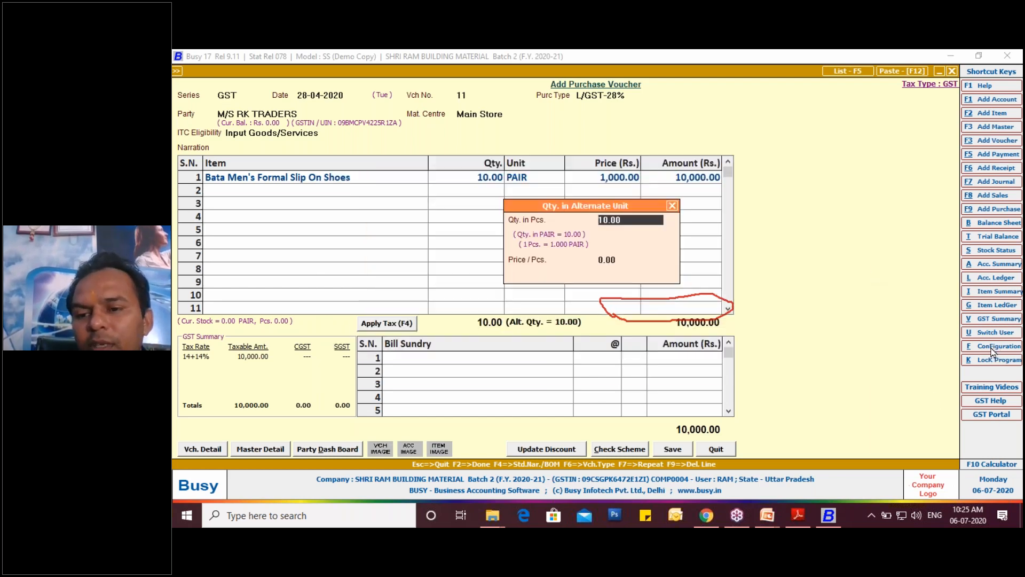
{"action": "key", "text": "Return"}
{"action": "key", "text": "Return"}
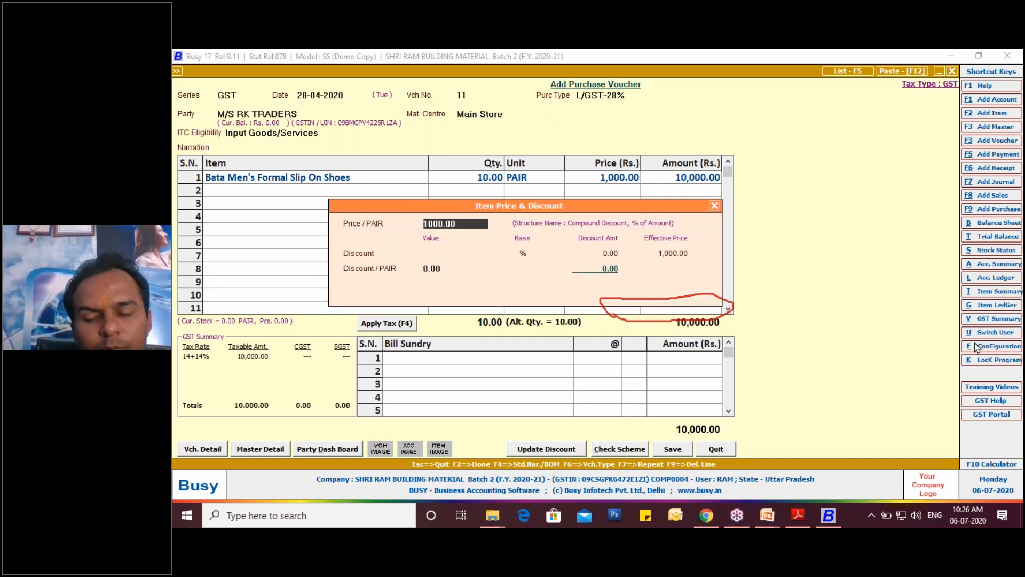
{"action": "key", "text": "Escape"}
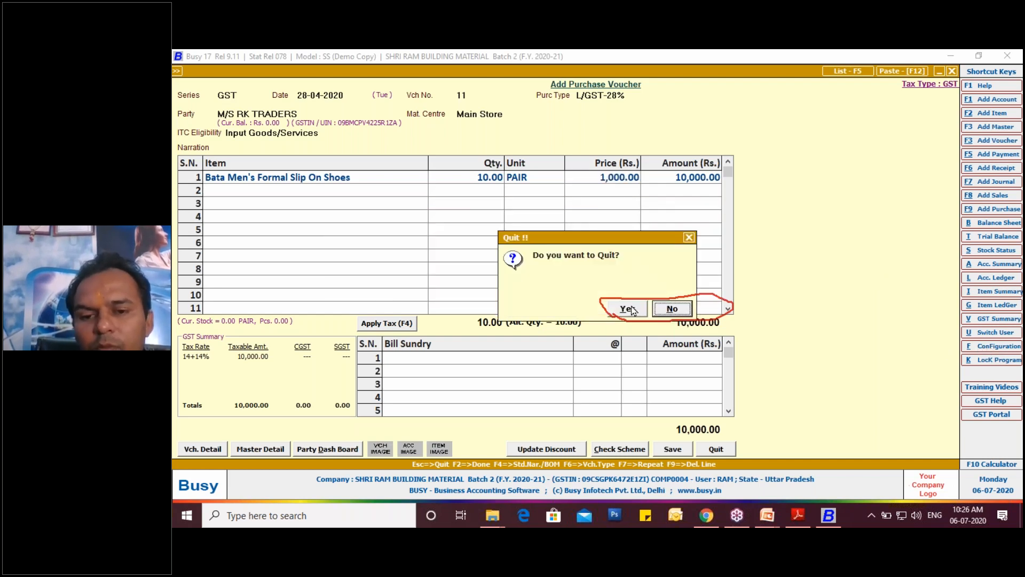
{"action": "left_click", "coordinate": [669, 310]}
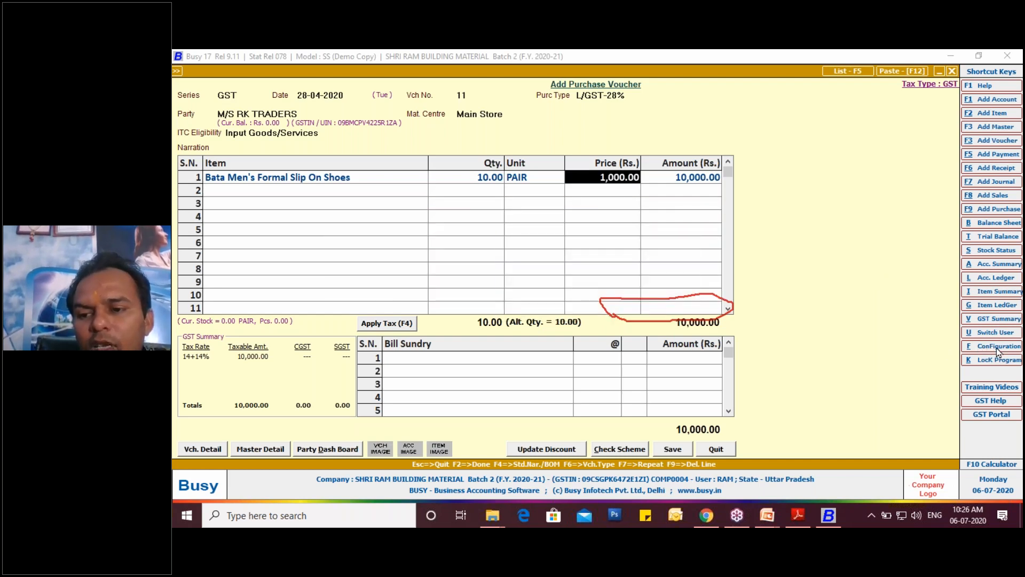
- Open the stock parameter definitions from the Parameterized Details configuration in the Inventory features
{"action": "left_click", "coordinate": [998, 347]}
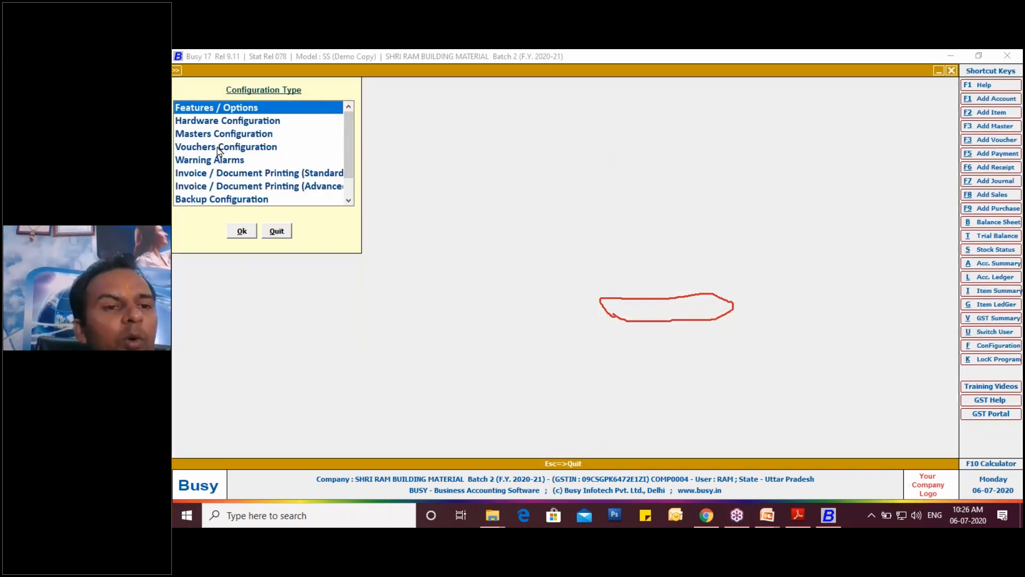
{"action": "double_click", "coordinate": [217, 114]}
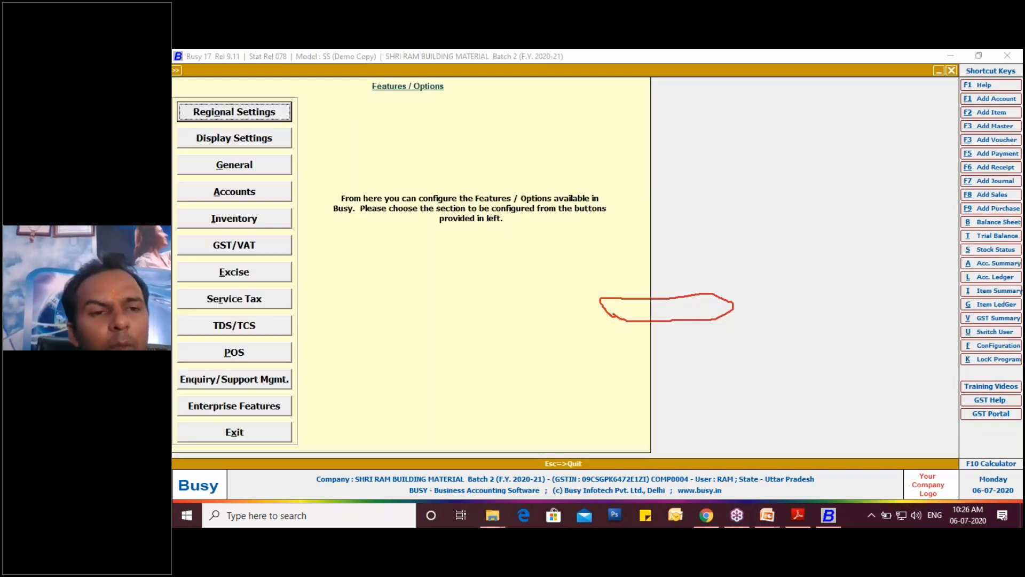
{"action": "left_click", "coordinate": [245, 219]}
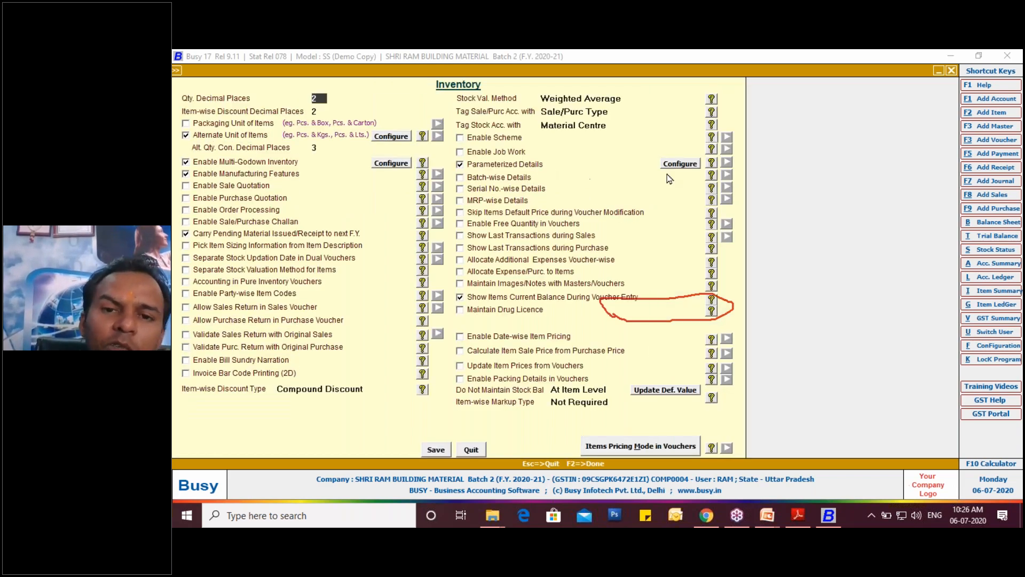
{"action": "left_click", "coordinate": [676, 165]}
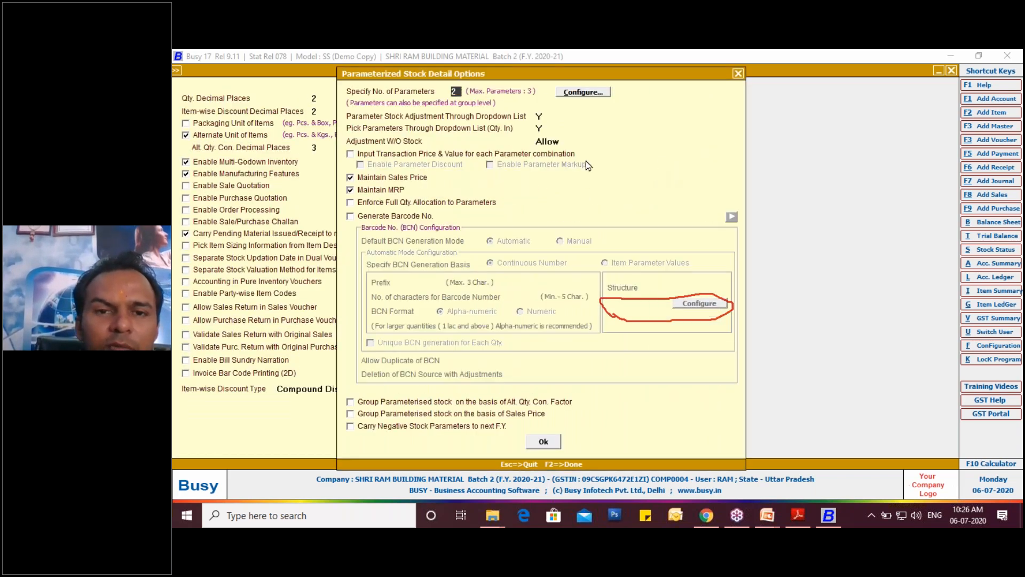
{"action": "left_click", "coordinate": [567, 94]}
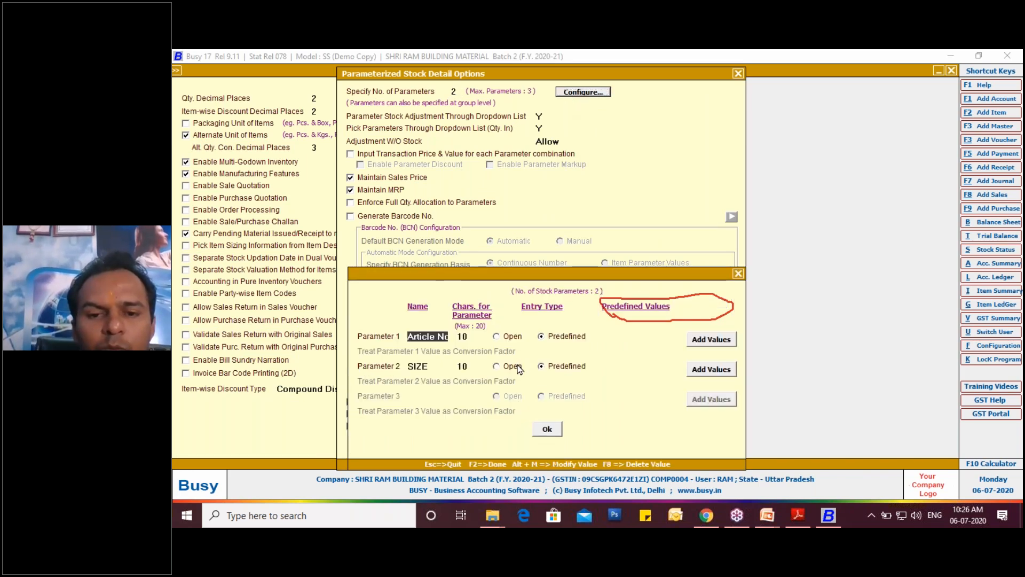
- Review the predefined values of the Article No parameter, selecting Bindas from the list
{"action": "left_click", "coordinate": [430, 366]}
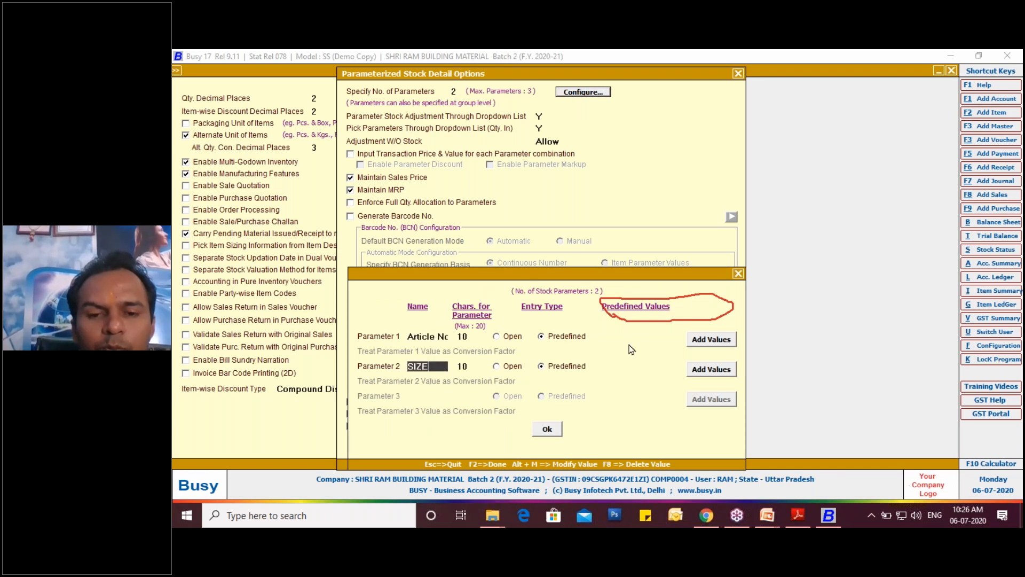
{"action": "left_click", "coordinate": [693, 342]}
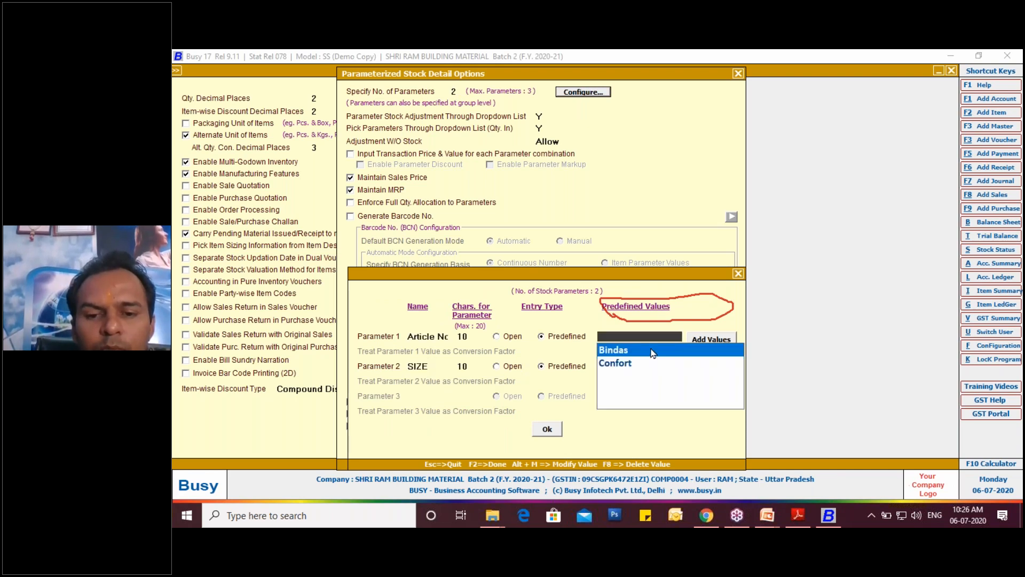
{"action": "left_click", "coordinate": [621, 354]}
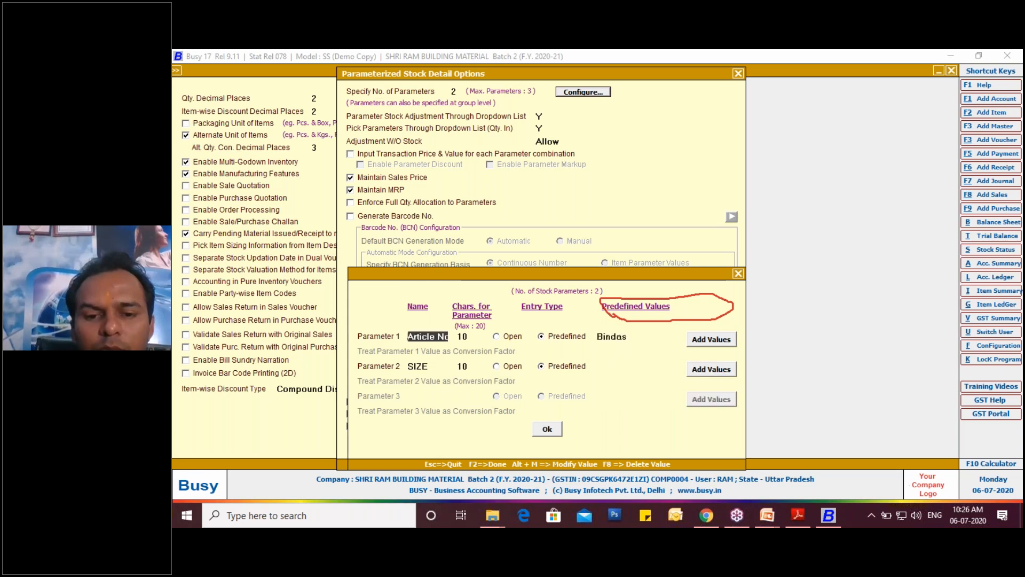
{"action": "left_click", "coordinate": [633, 340]}
{"action": "left_click", "coordinate": [630, 353]}
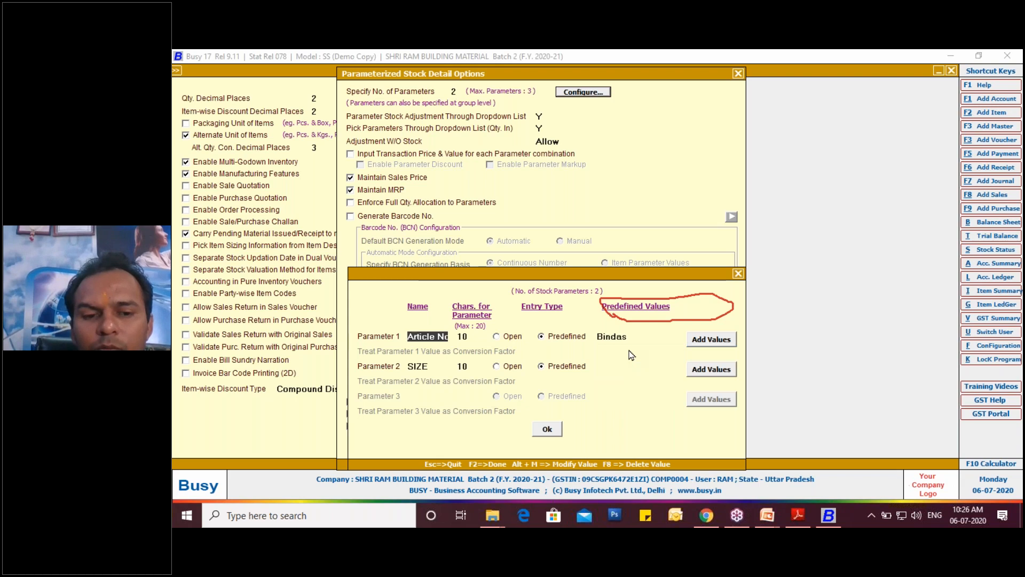
- Add COMFORT as a predefined value of the Article No parameter
{"action": "key", "text": "Return"}
{"action": "key", "text": "Return"}
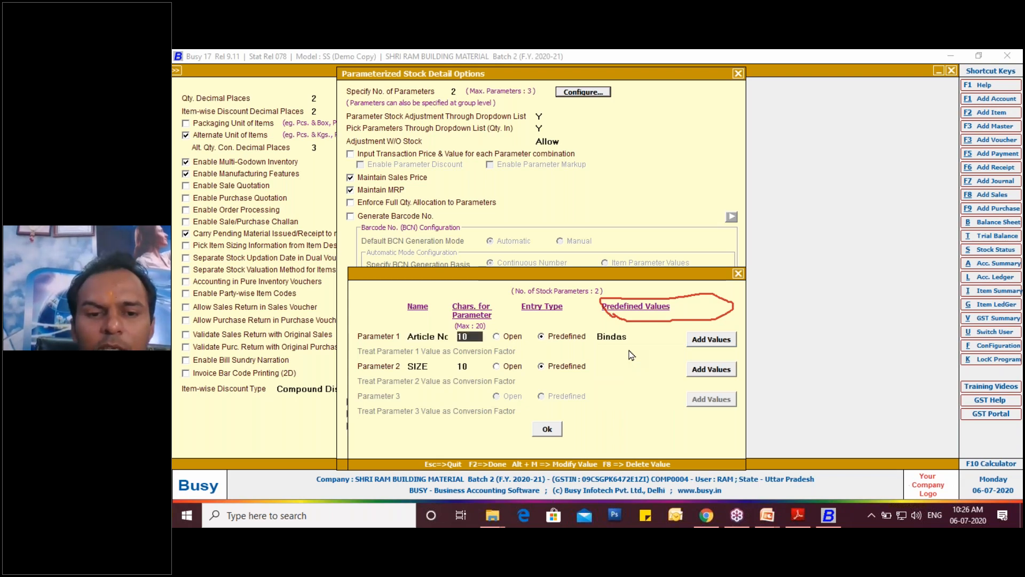
{"action": "key", "text": "Return"}
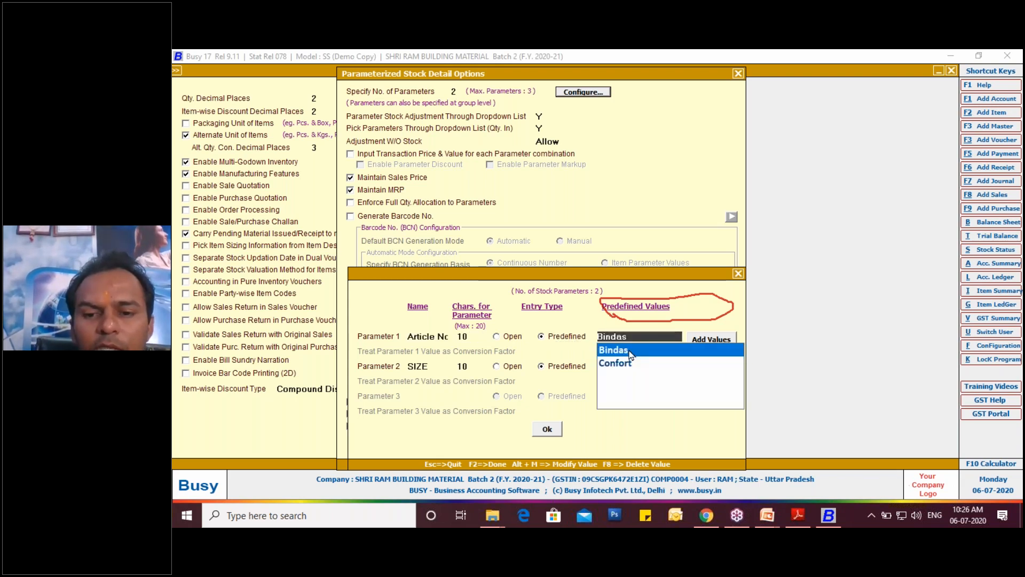
{"action": "key", "text": "Return"}
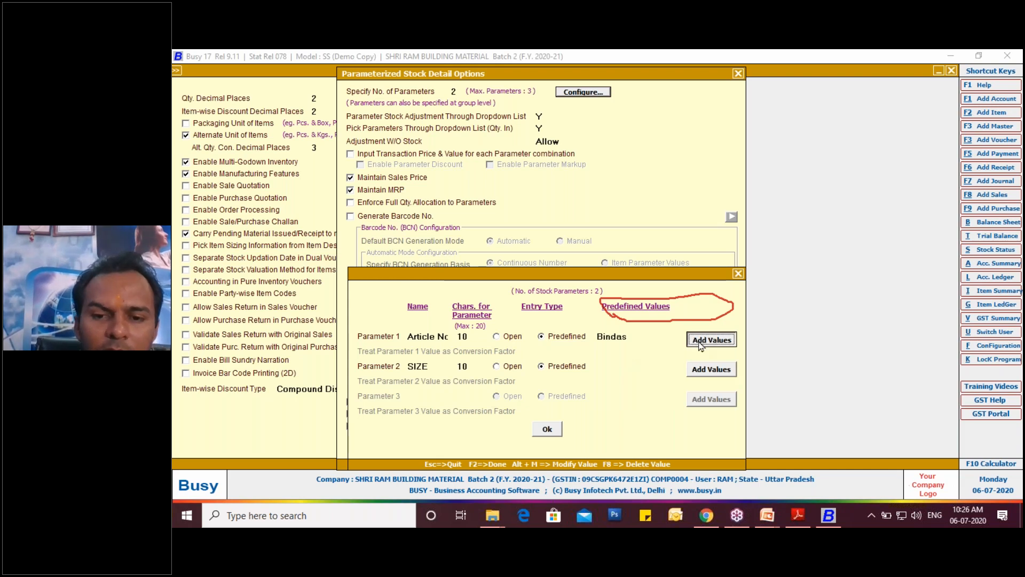
{"action": "key", "text": "Return"}
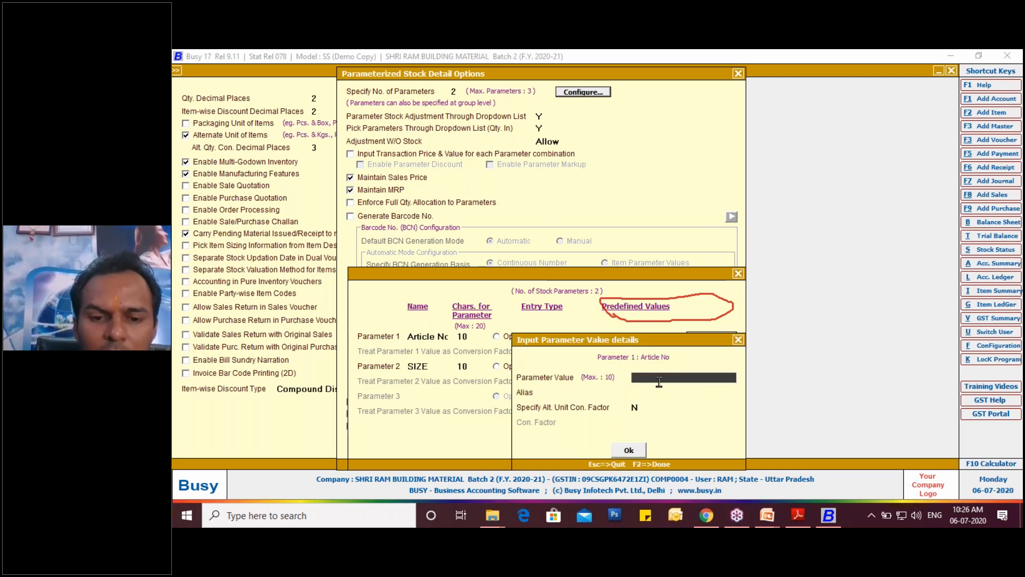
{"action": "type", "text": "COMFORT"}
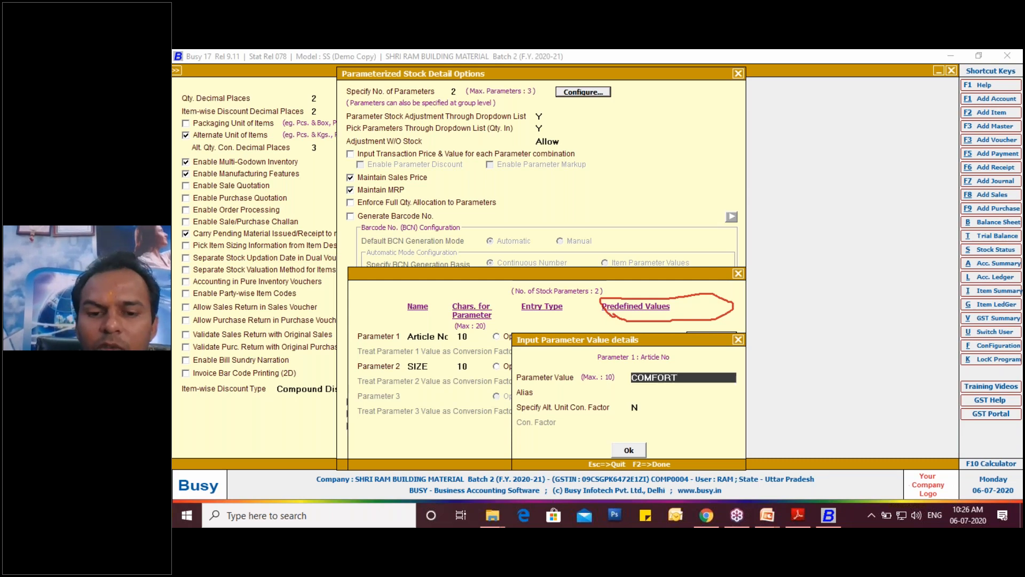
{"action": "left_click", "coordinate": [635, 449]}
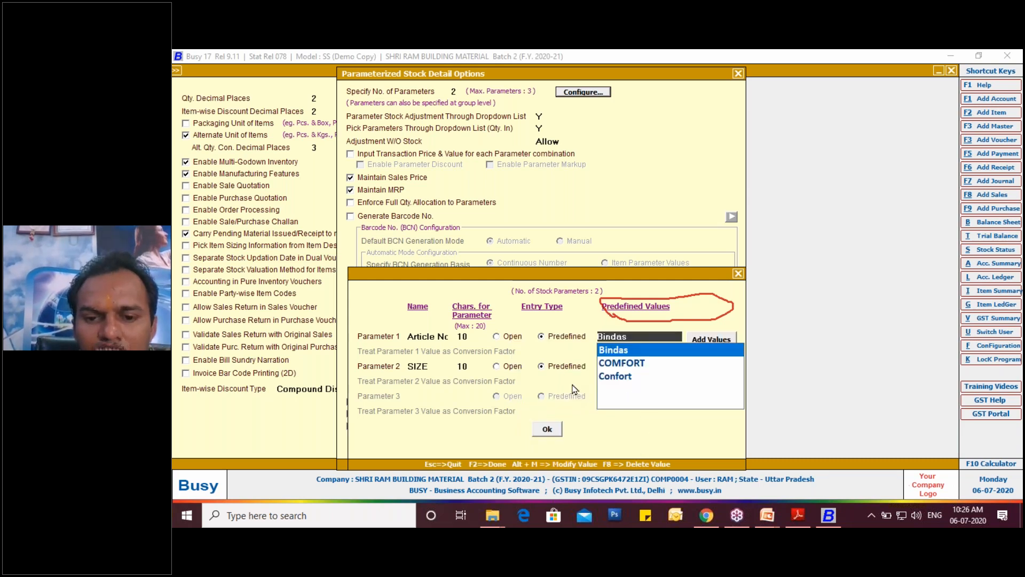
- Choose 5 from the predefined values of the SIZE parameter, keeping its entry type as Predefined
{"action": "left_click", "coordinate": [566, 338]}
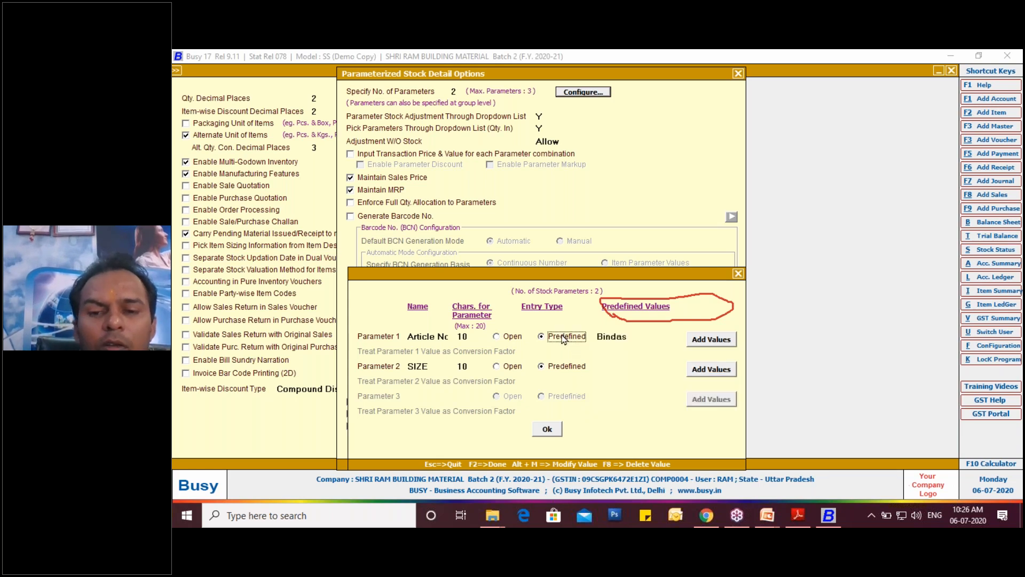
{"action": "left_click", "coordinate": [466, 367]}
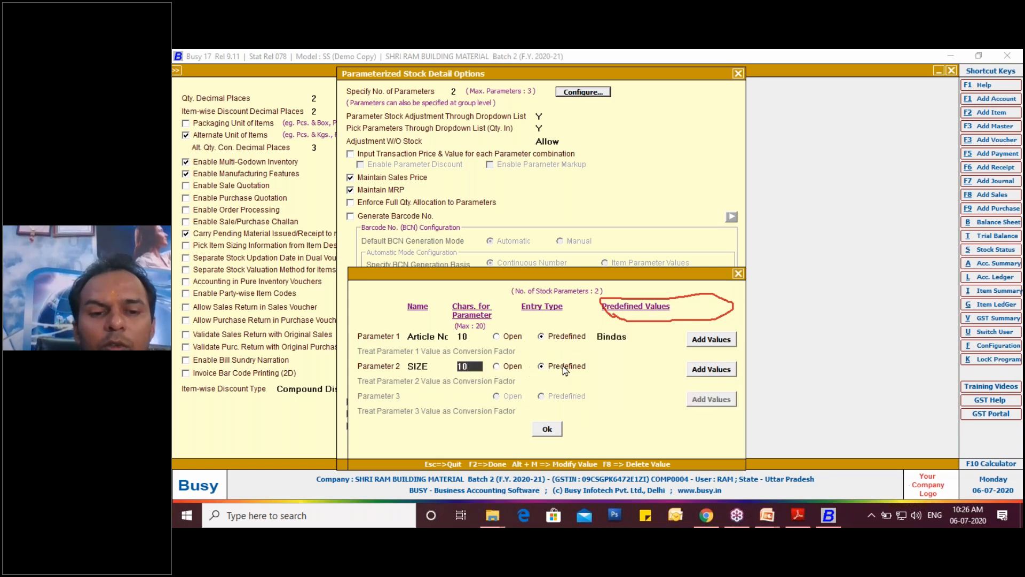
{"action": "left_click", "coordinate": [585, 366]}
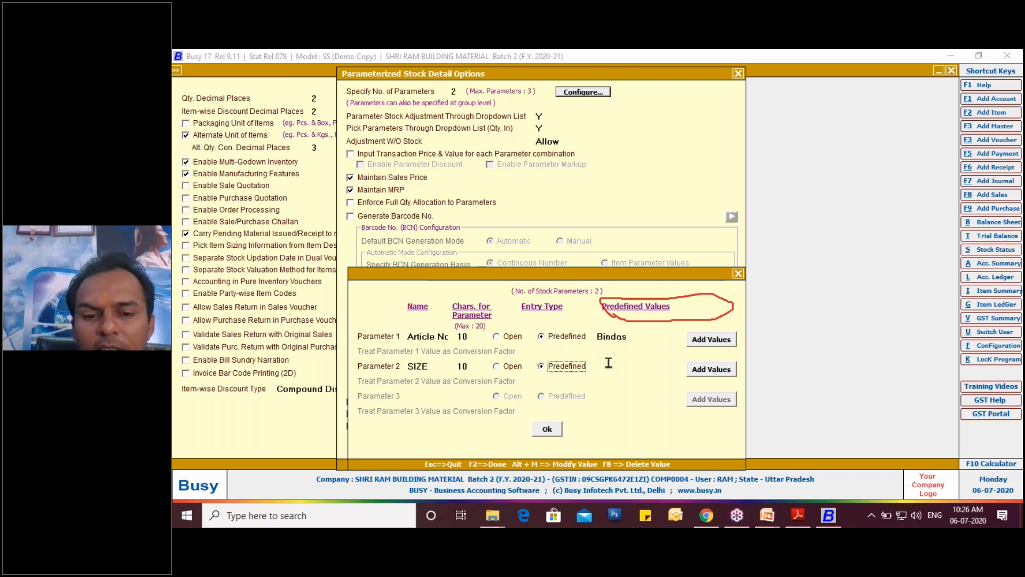
{"action": "left_click", "coordinate": [609, 362]}
{"action": "key", "text": "Down"}
{"action": "key", "text": "Return"}
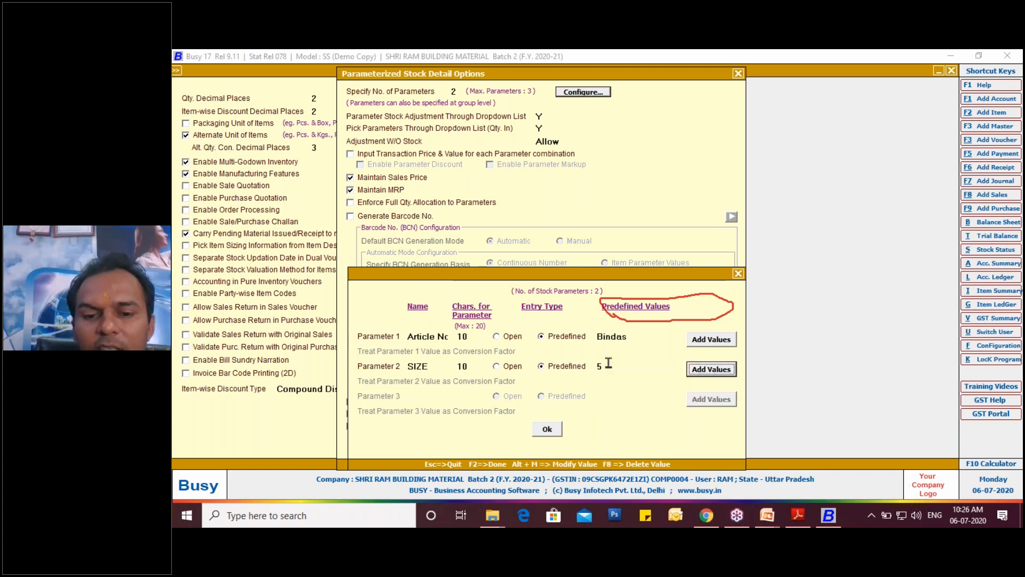
- Confirm the stock parameter definitions, save the Inventory features and return to the open purchase voucher
{"action": "left_click", "coordinate": [547, 430]}
{"action": "left_click", "coordinate": [548, 440]}
{"action": "left_click", "coordinate": [443, 450]}
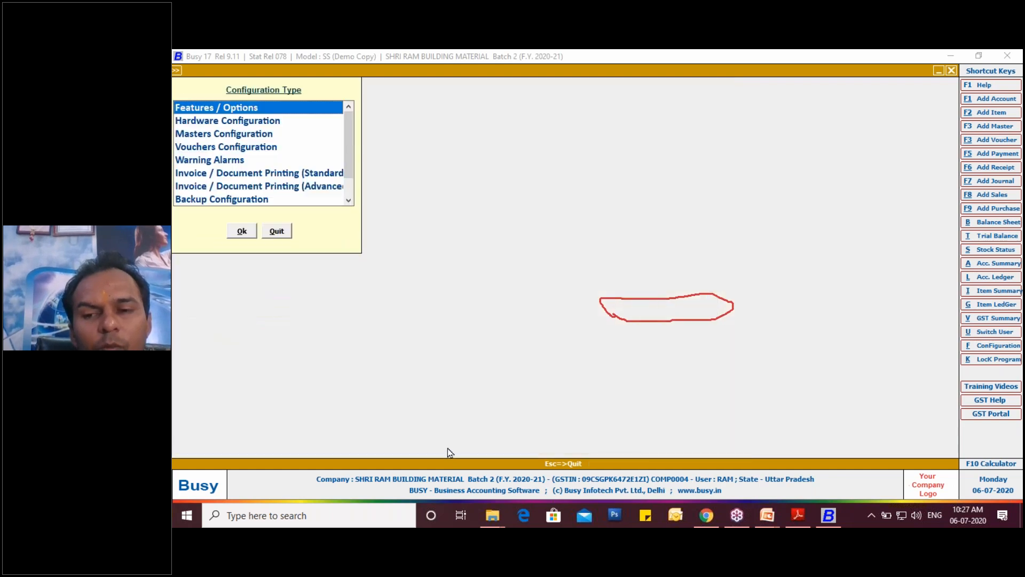
{"action": "key", "text": "Escape"}
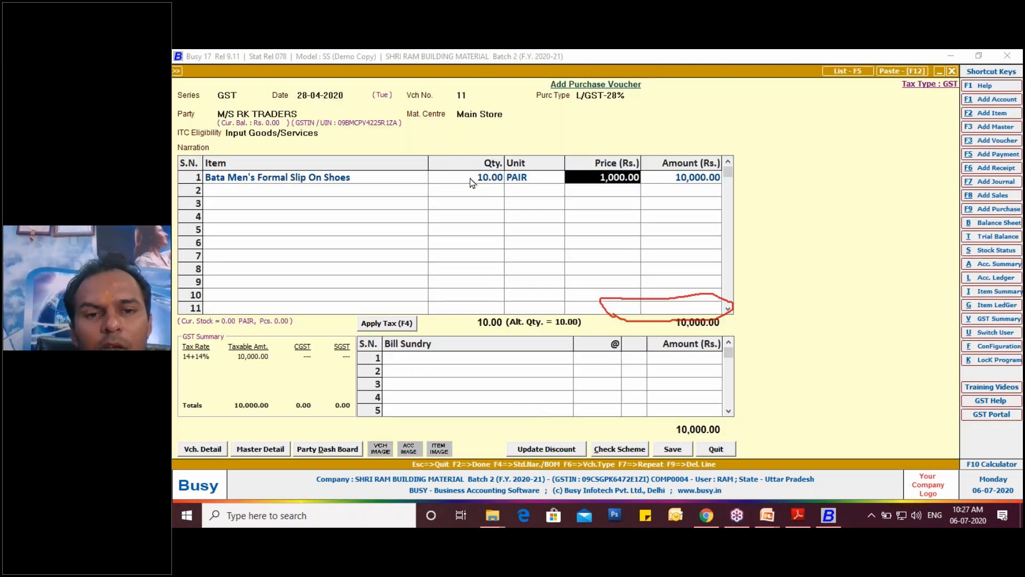
- Check the Article No list in the Bata shoes line's parameterized stock details, and close the item dialogs without filling them
{"action": "left_click", "coordinate": [351, 176]}
{"action": "key", "text": "Return"}
{"action": "key", "text": "Return"}
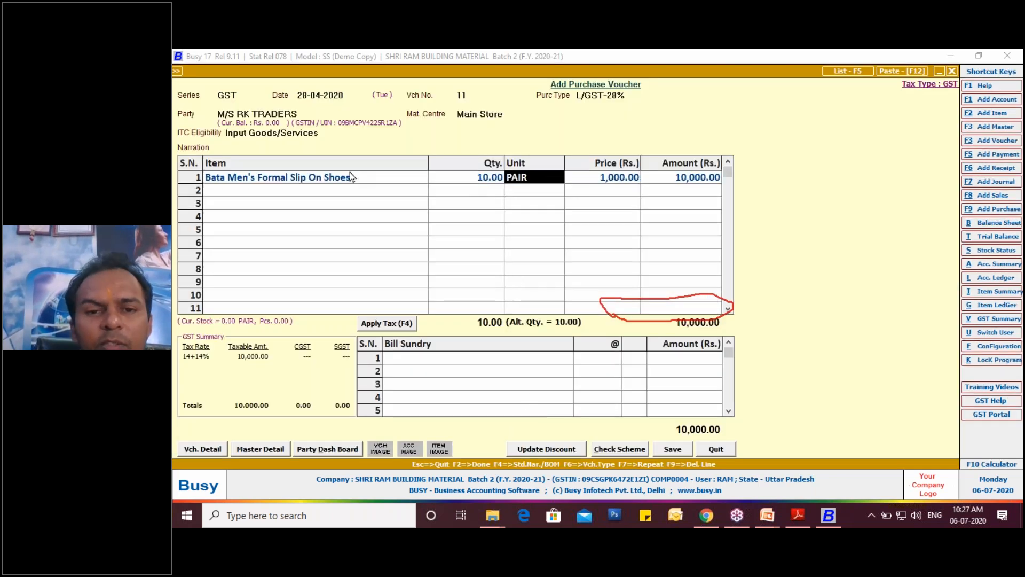
{"action": "key", "text": "Return"}
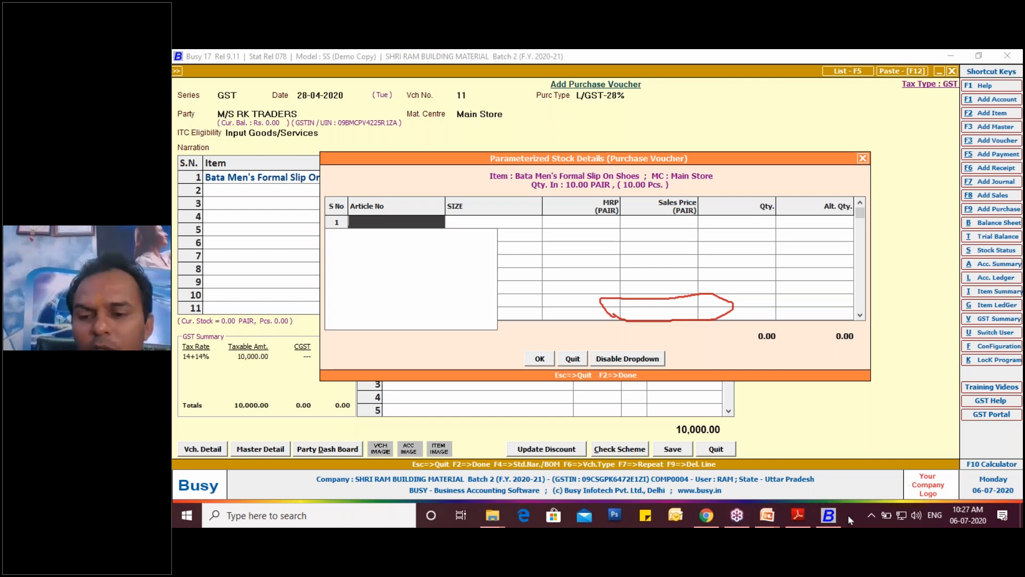
{"action": "key", "text": "Escape"}
{"action": "key", "text": "Escape"}
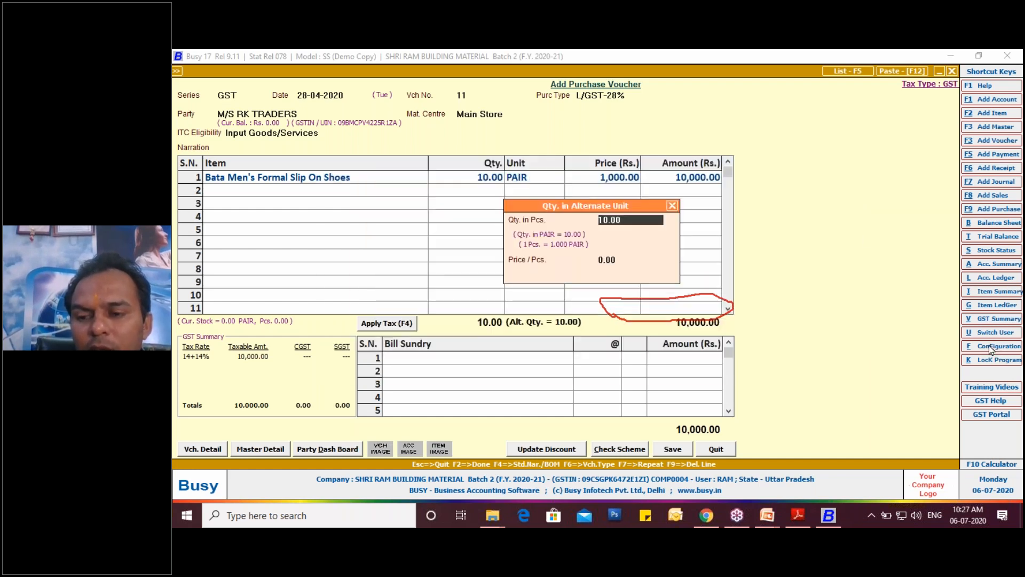
{"action": "key", "text": "Return"}
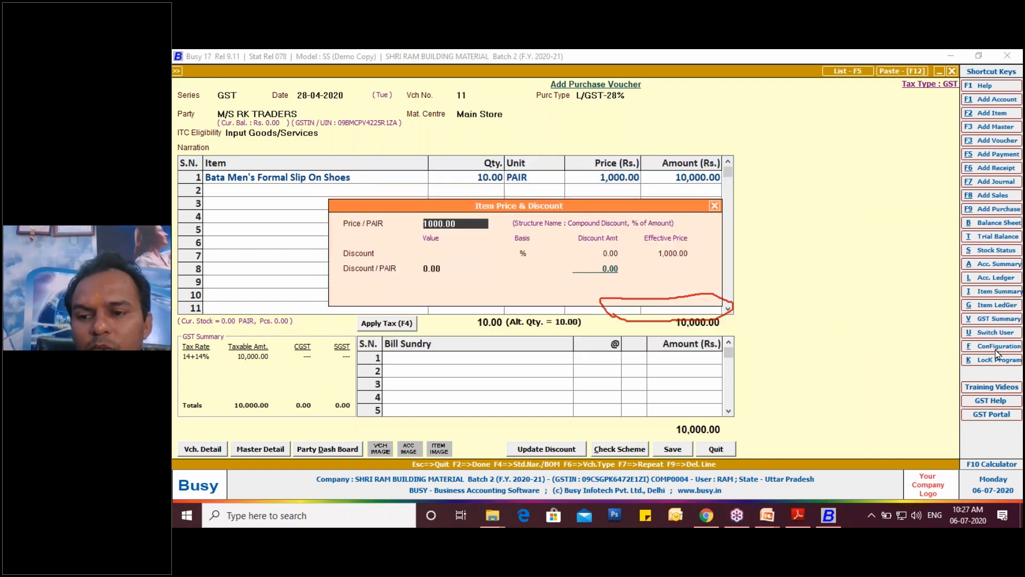
{"action": "left_click", "coordinate": [715, 205]}
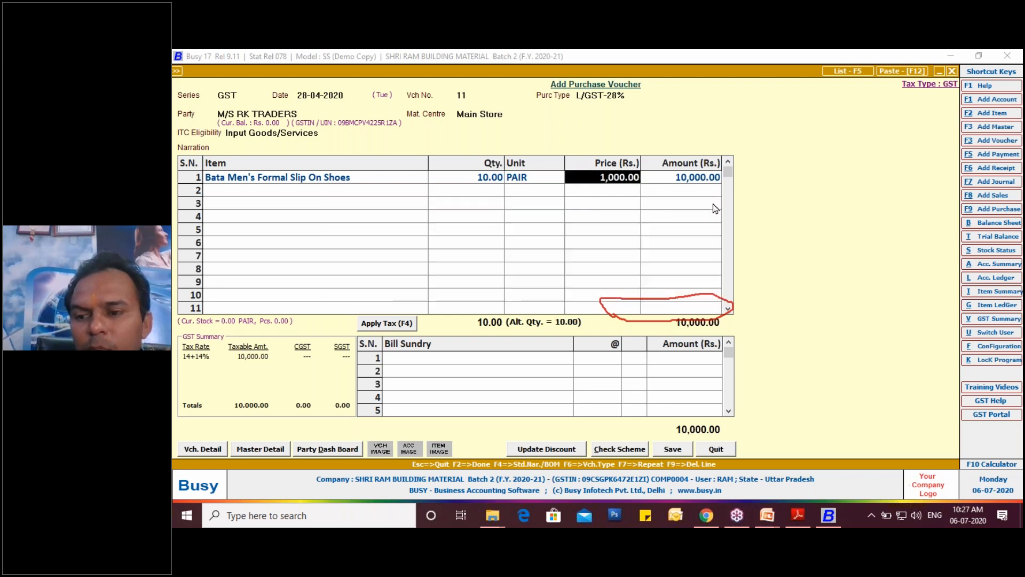
- Open the Parameterized Details configuration in the Inventory features
{"action": "left_click", "coordinate": [998, 346]}
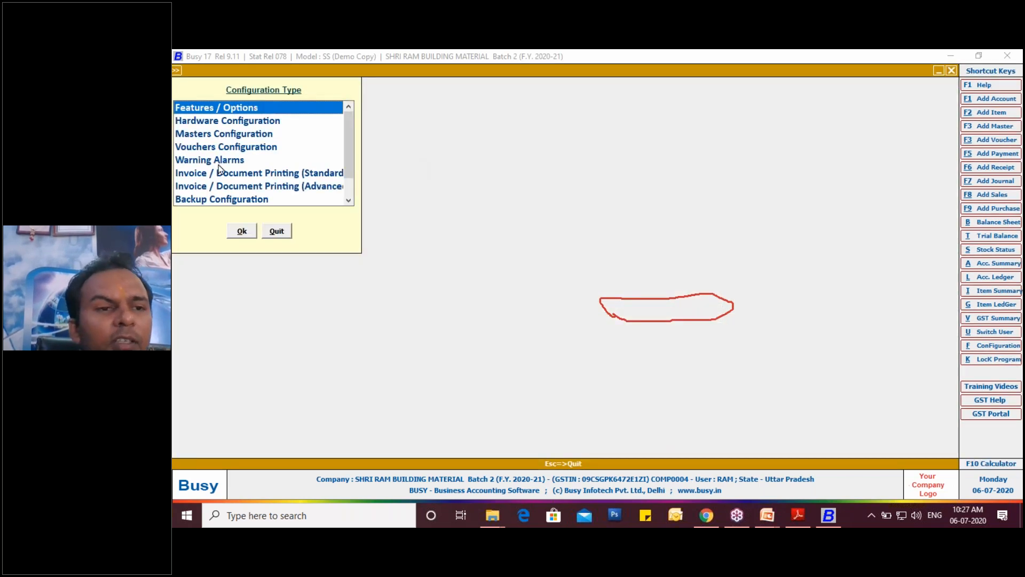
{"action": "double_click", "coordinate": [220, 110]}
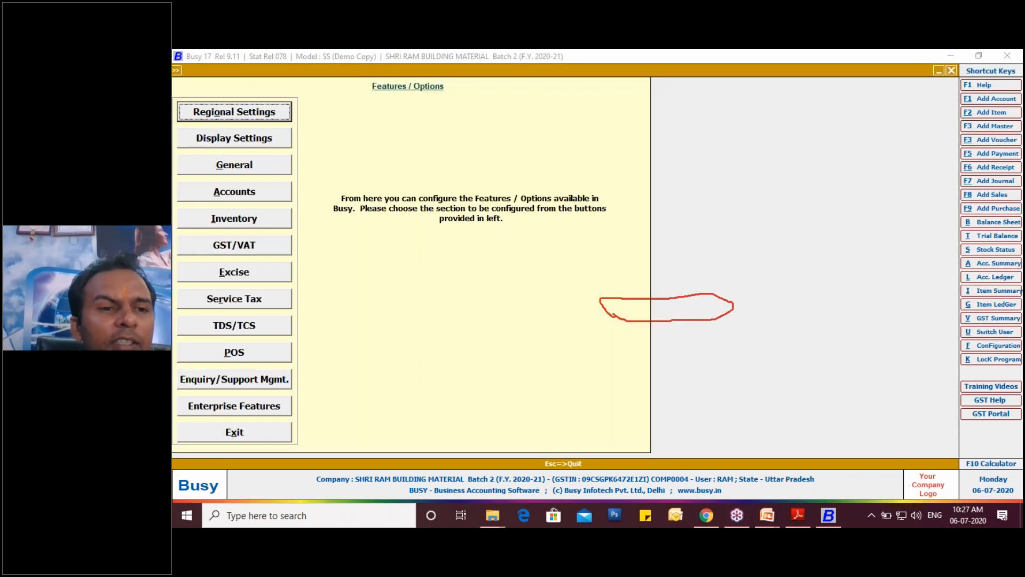
{"action": "left_click", "coordinate": [239, 221]}
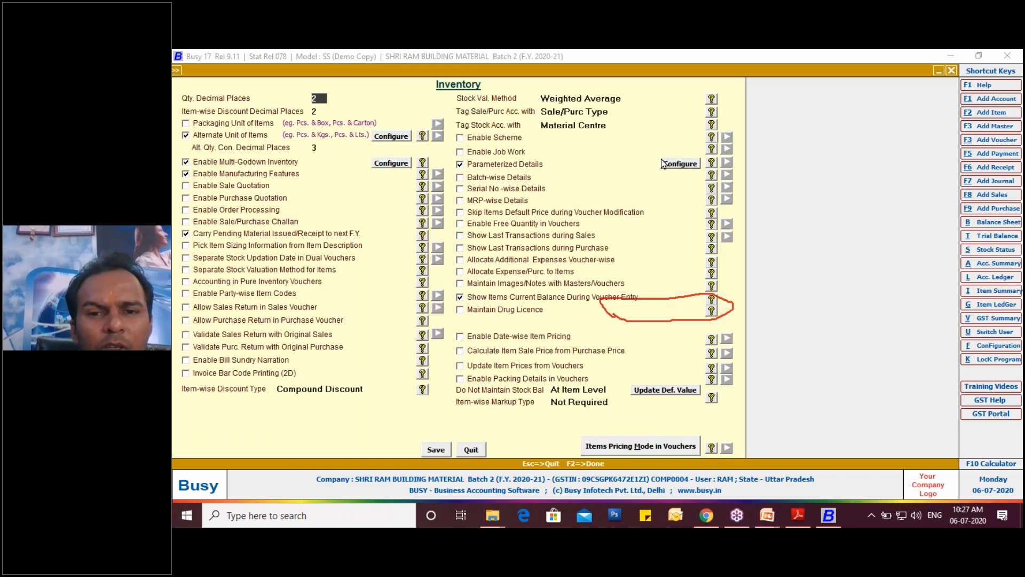
{"action": "left_click", "coordinate": [676, 165]}
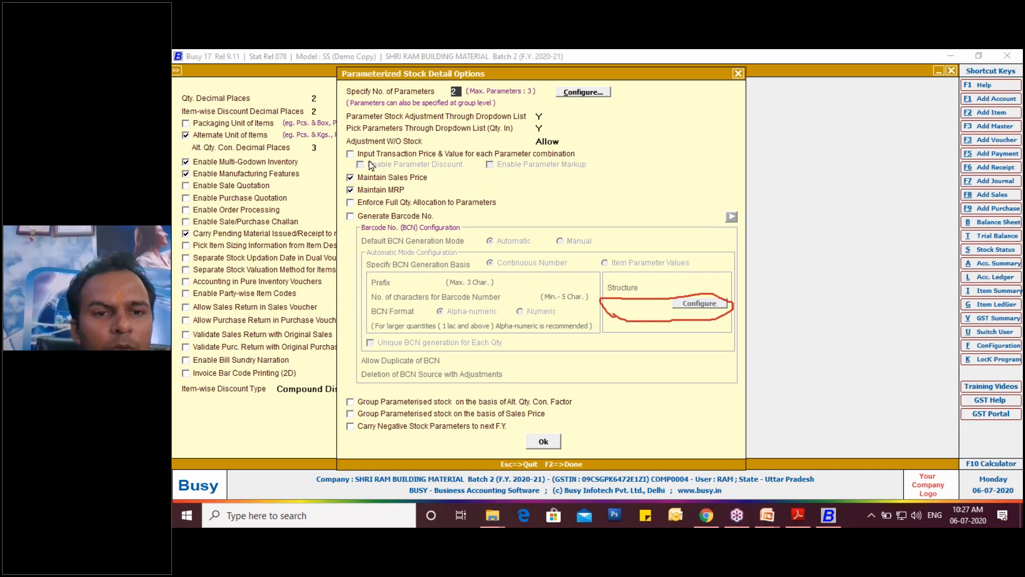
{"action": "key", "text": "Escape"}
{"action": "left_click", "coordinate": [678, 163]}
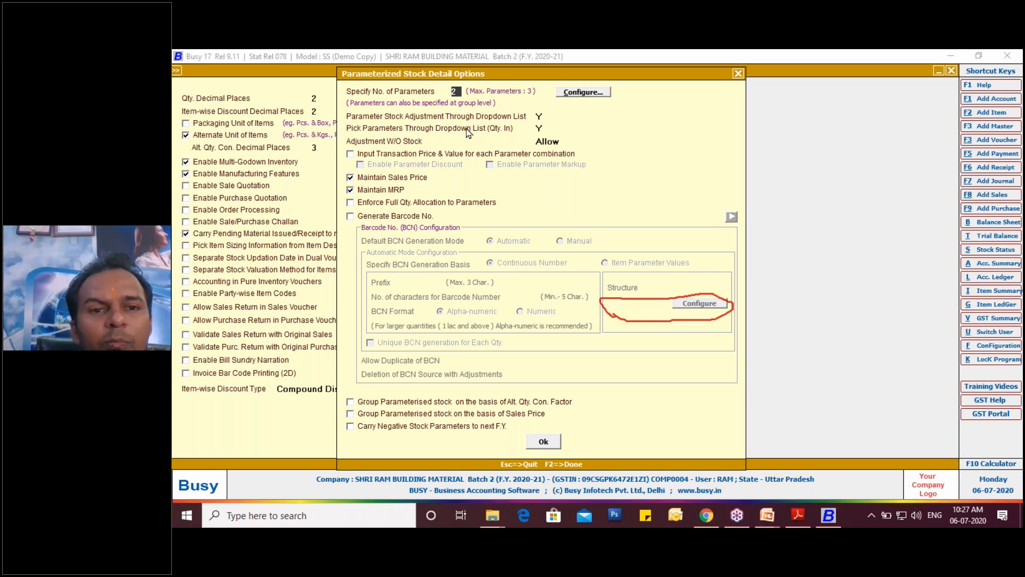
- Set Pick Parameters Through Dropdown List (Qty. In) to N, save the Inventory features and return to the purchase voucher
{"action": "left_click", "coordinate": [540, 129]}
{"action": "key", "text": "n"}
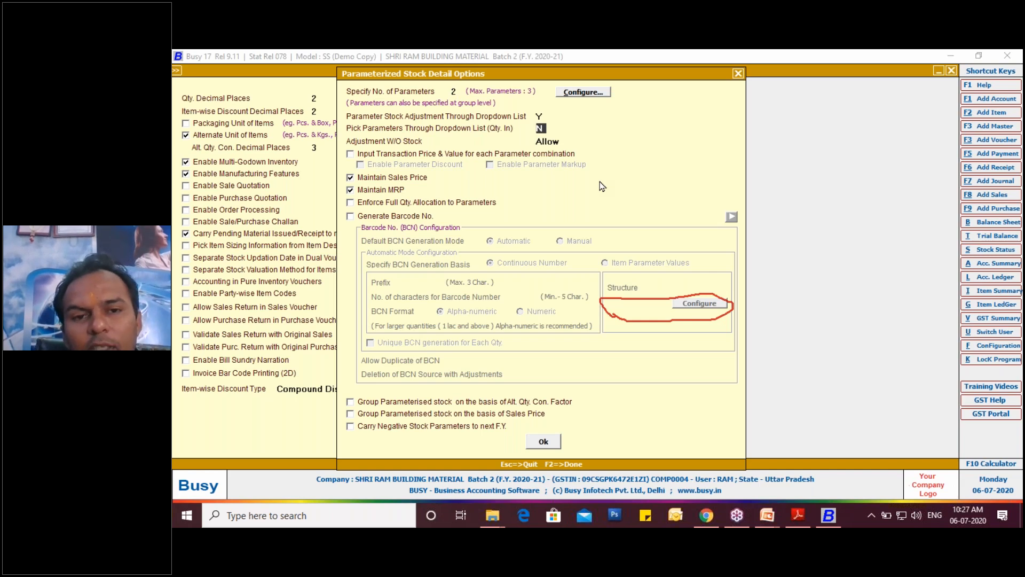
{"action": "key", "text": "Return"}
{"action": "key", "text": "Return"}
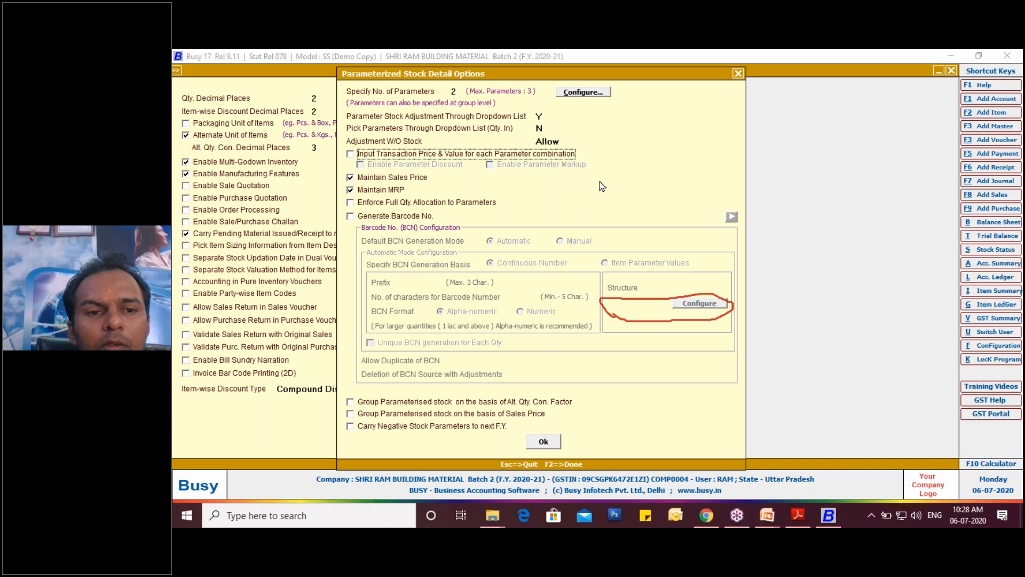
{"action": "left_click", "coordinate": [543, 442]}
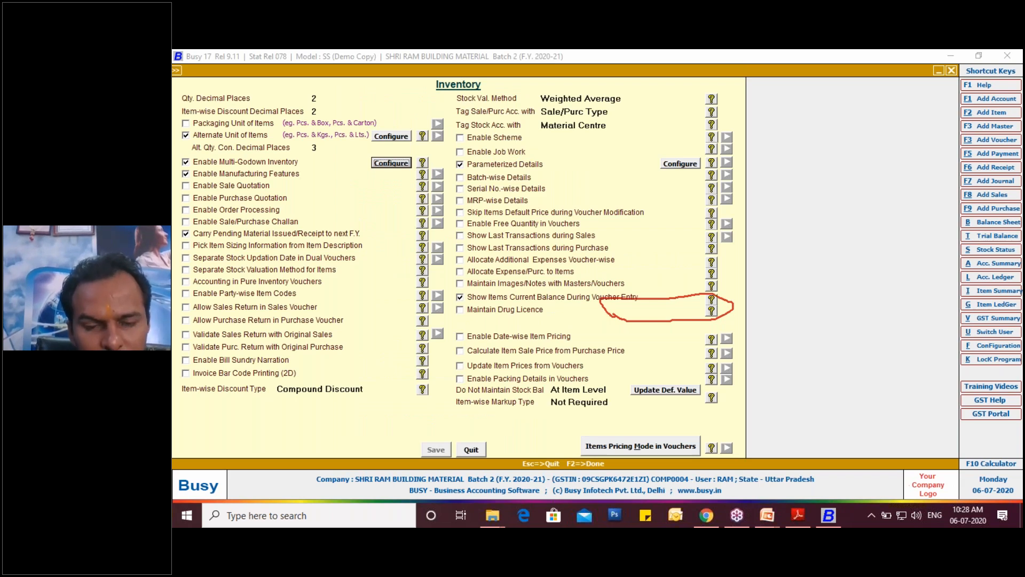
{"action": "key", "text": "Escape"}
{"action": "key", "text": "Escape"}
{"action": "key", "text": "Escape"}
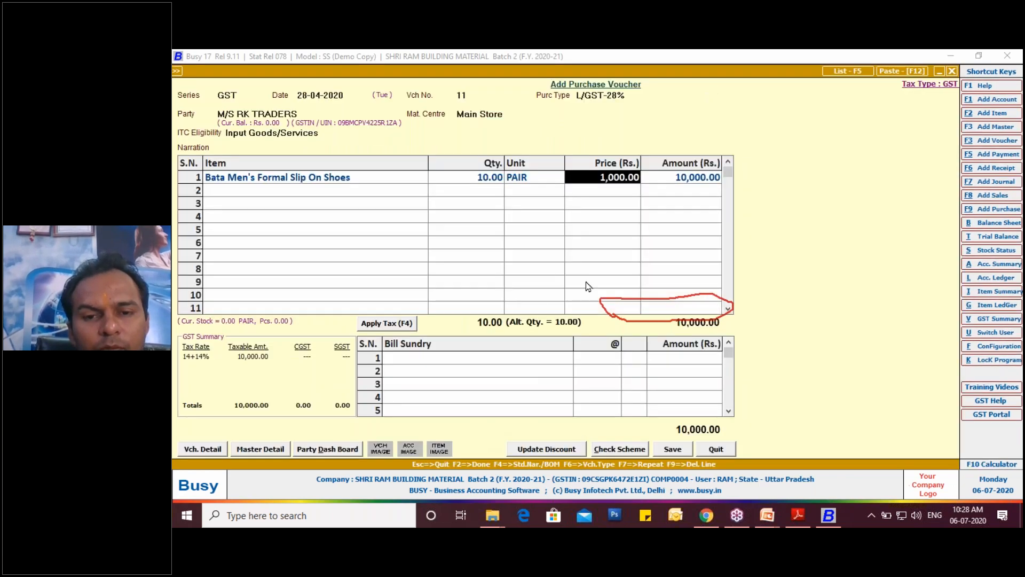
- Quit the current RK Traders purchase voucher without saving it
{"action": "left_click", "coordinate": [359, 178]}
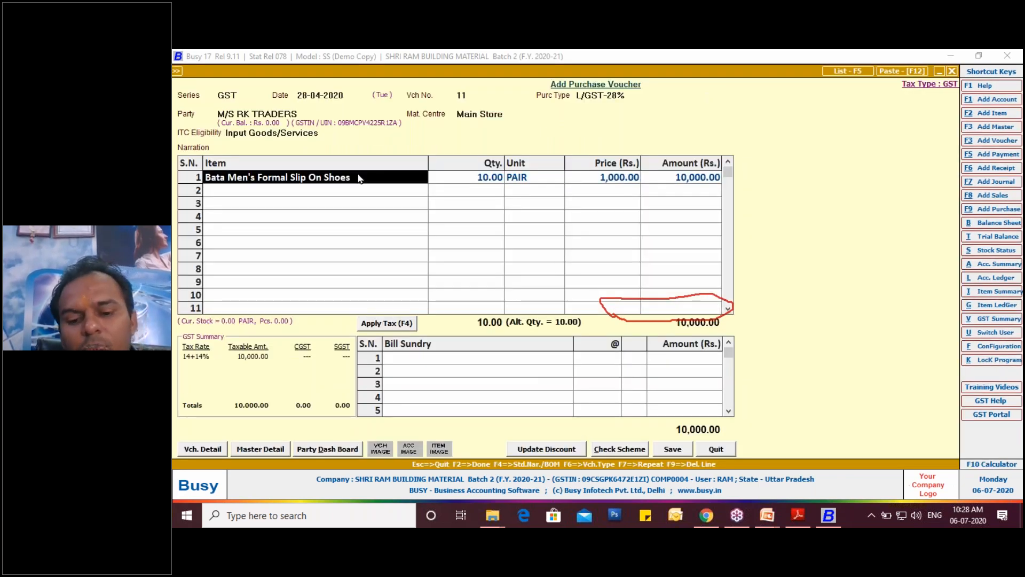
{"action": "key", "text": "Escape"}
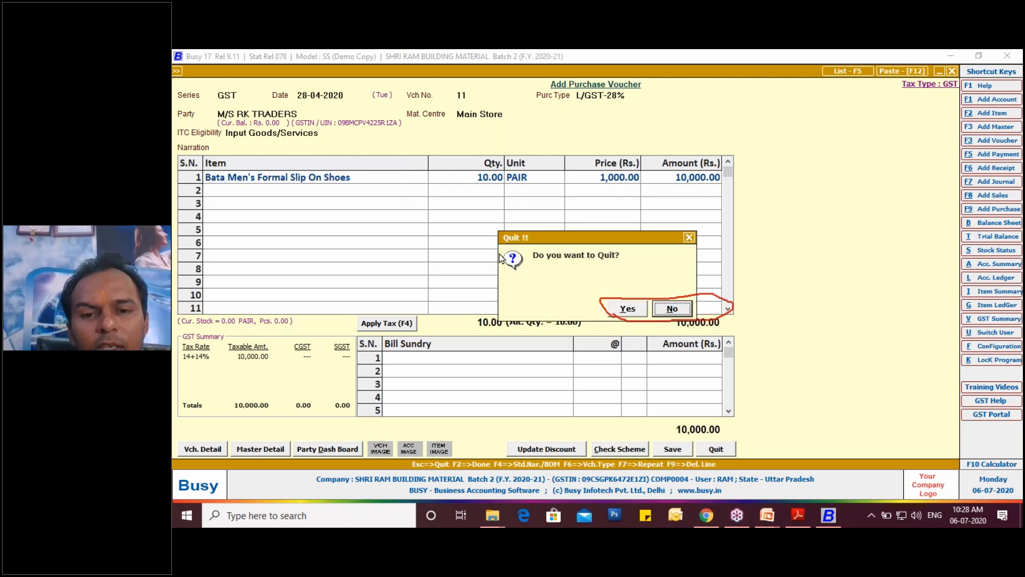
{"action": "left_click", "coordinate": [626, 309]}
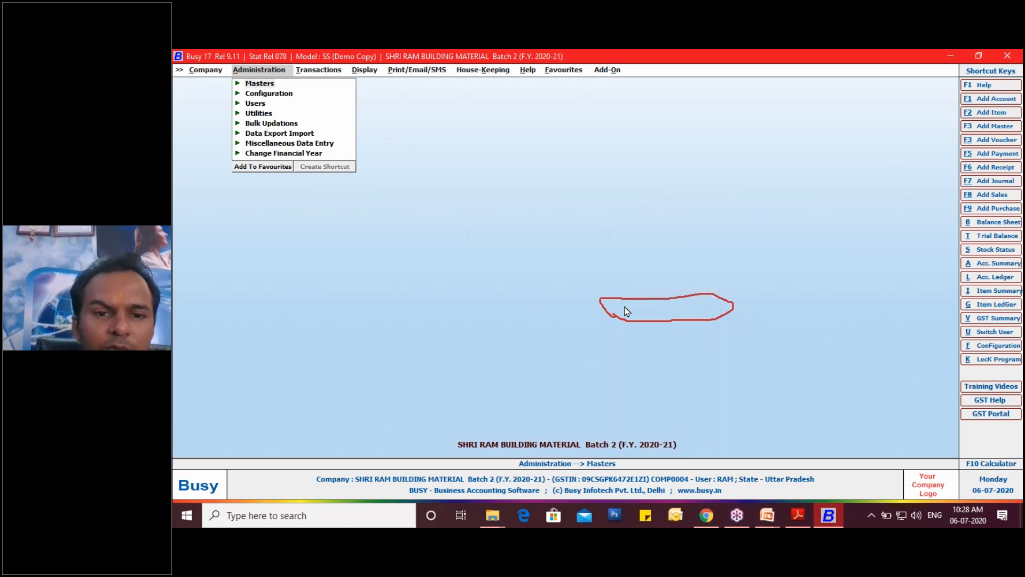
- Start a new purchase voucher dated 28-04-2020, taking the date from the supplier's invoice PDF in Adobe Reader
{"action": "key", "text": "F9"}
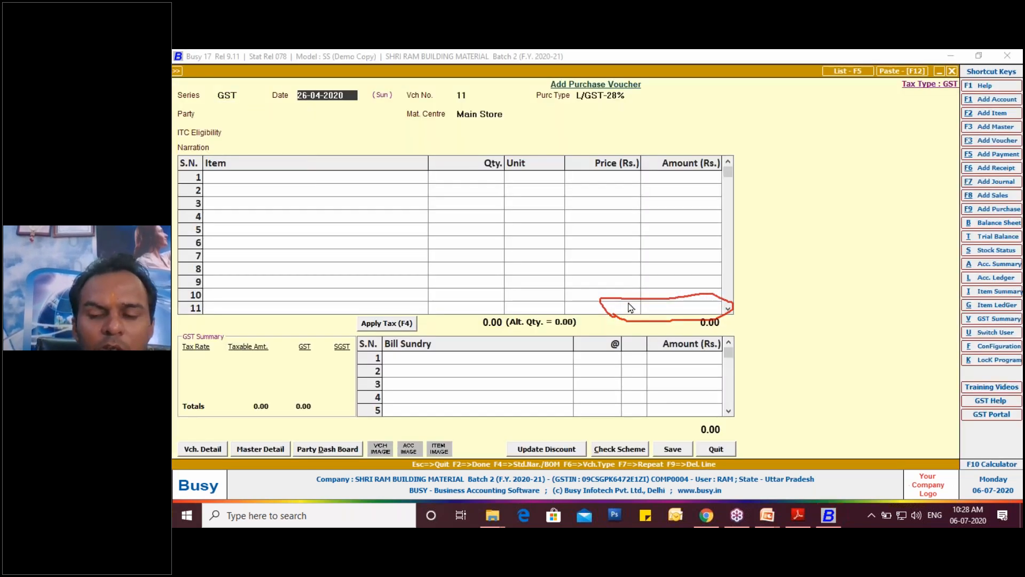
{"action": "left_click", "coordinate": [799, 515]}
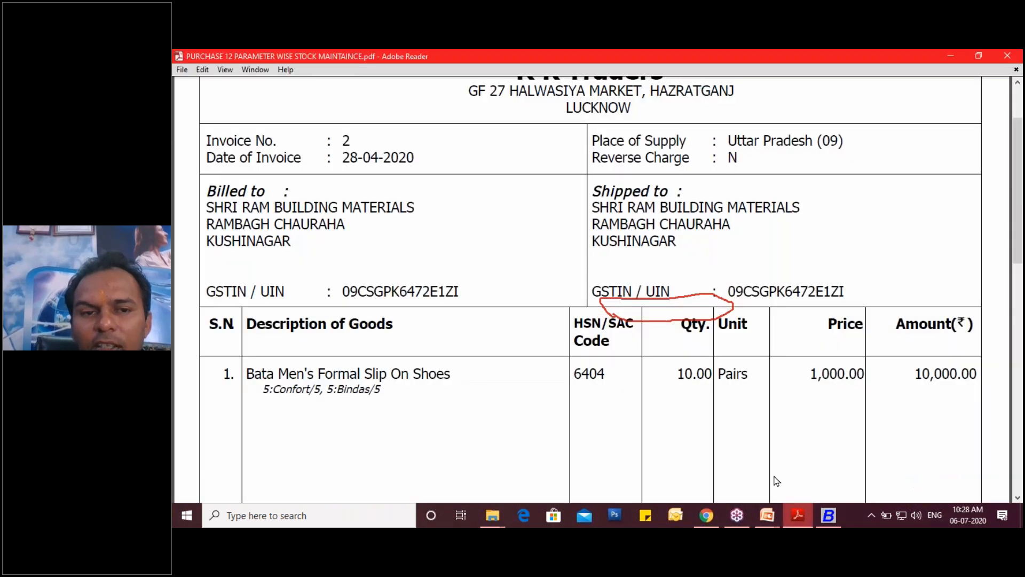
{"action": "left_click", "coordinate": [828, 516]}
{"action": "type", "text": "28-04"}
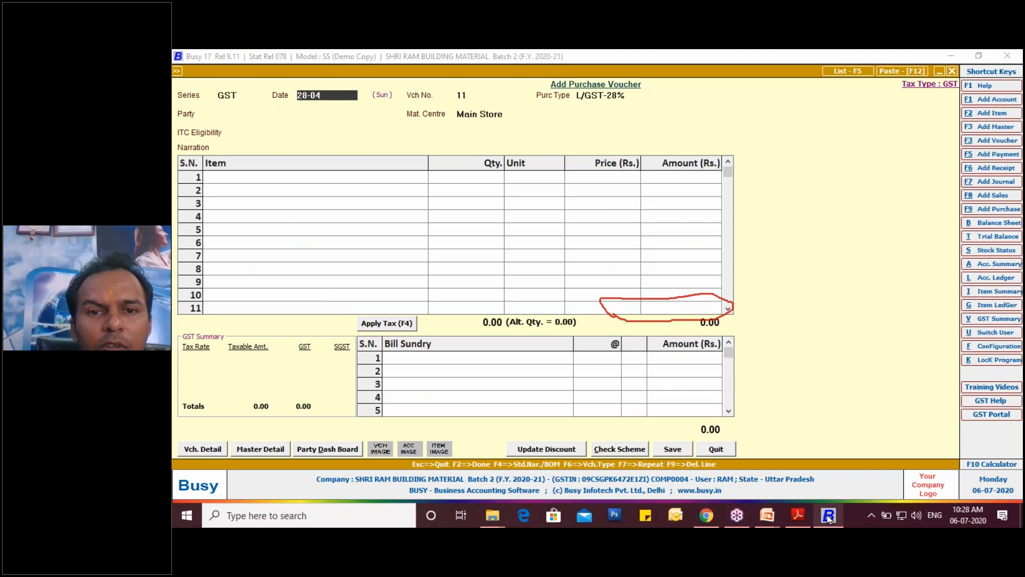
{"action": "key", "text": "Return"}
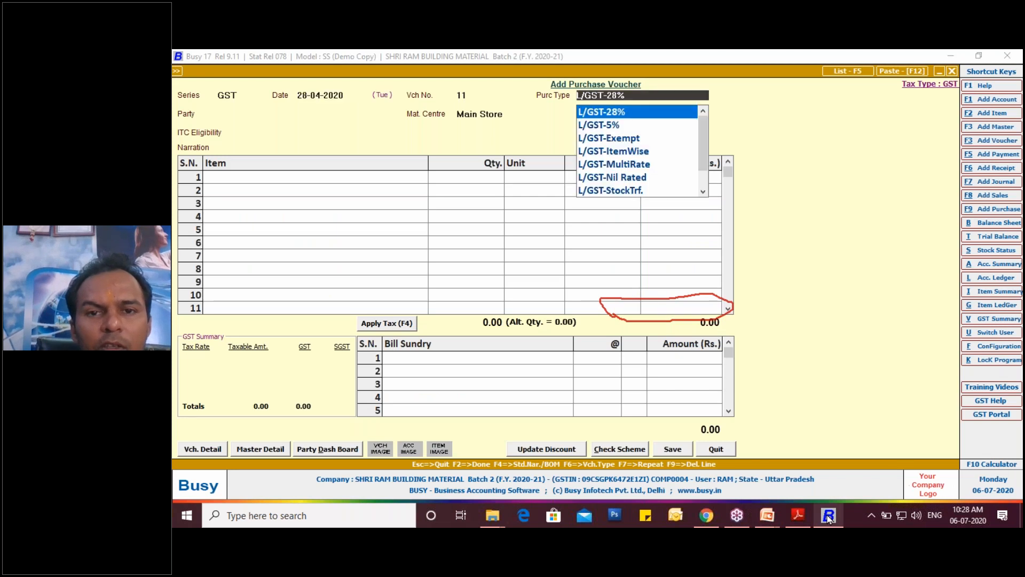
- Set the voucher's purchase type to L/GST-18% and its party to M/S RK TRADERS
{"action": "key", "text": "Up"}
{"action": "key", "text": "Up"}
{"action": "key", "text": "Down"}
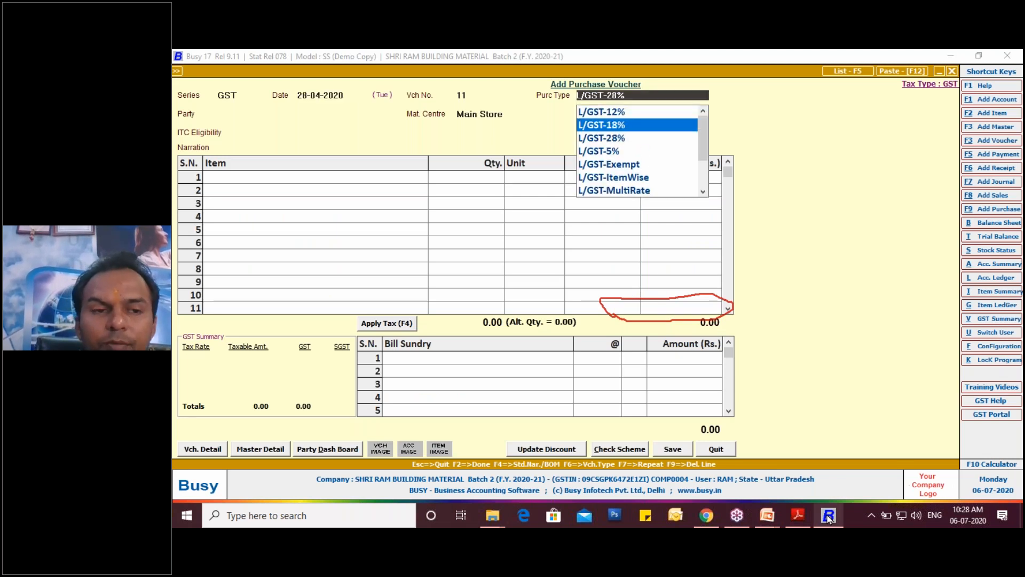
{"action": "key", "text": "Return"}
{"action": "type", "text": "R"}
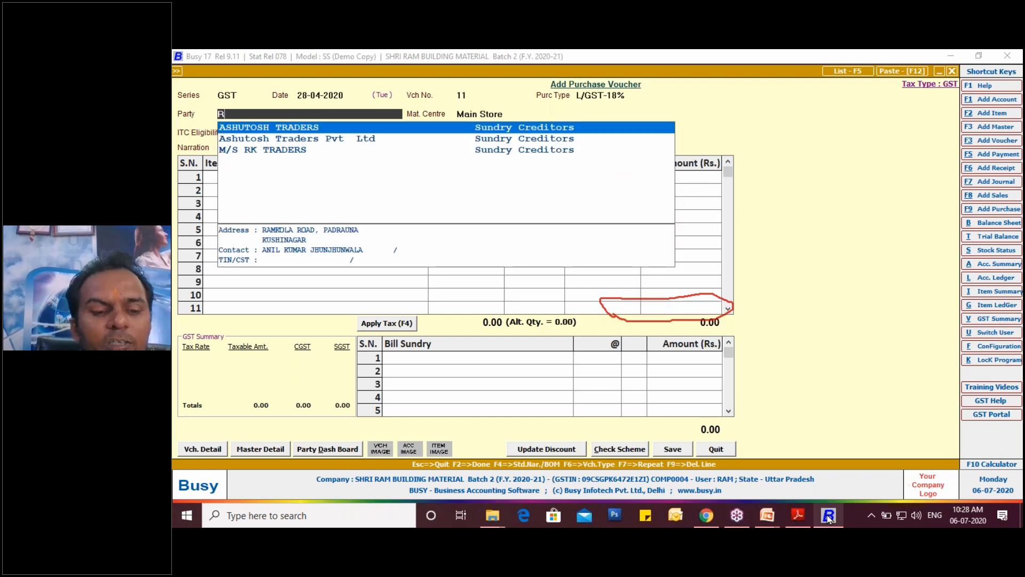
{"action": "key", "text": "Down"}
{"action": "key", "text": "Down"}
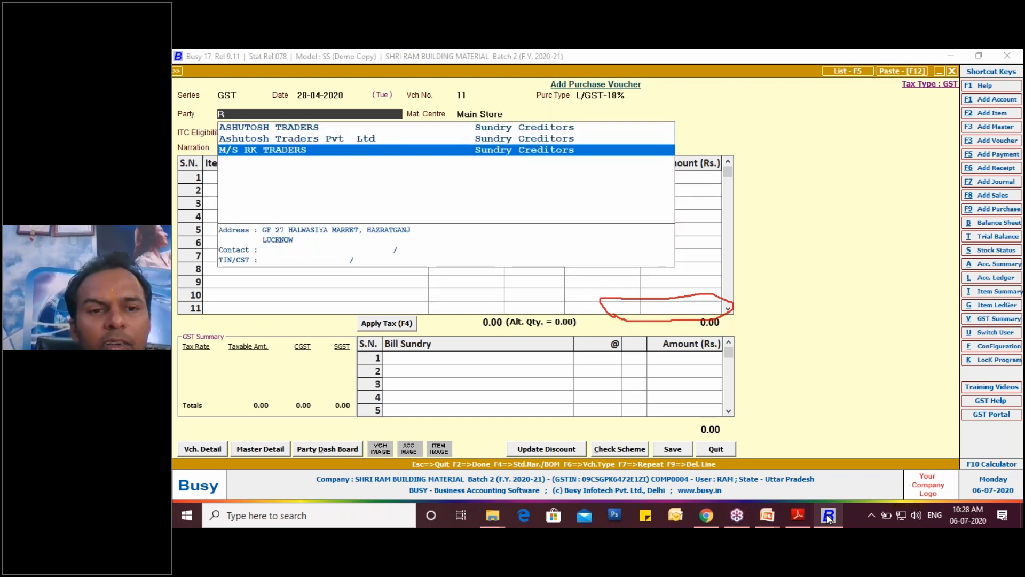
{"action": "key", "text": "Return"}
{"action": "key", "text": "Return"}
{"action": "key", "text": "Return"}
- Enter Bata Men's Formal Slip On Shoes as the first item with a quantity of 10 PAIR
{"action": "key", "text": "Down"}
{"action": "key", "text": "Down"}
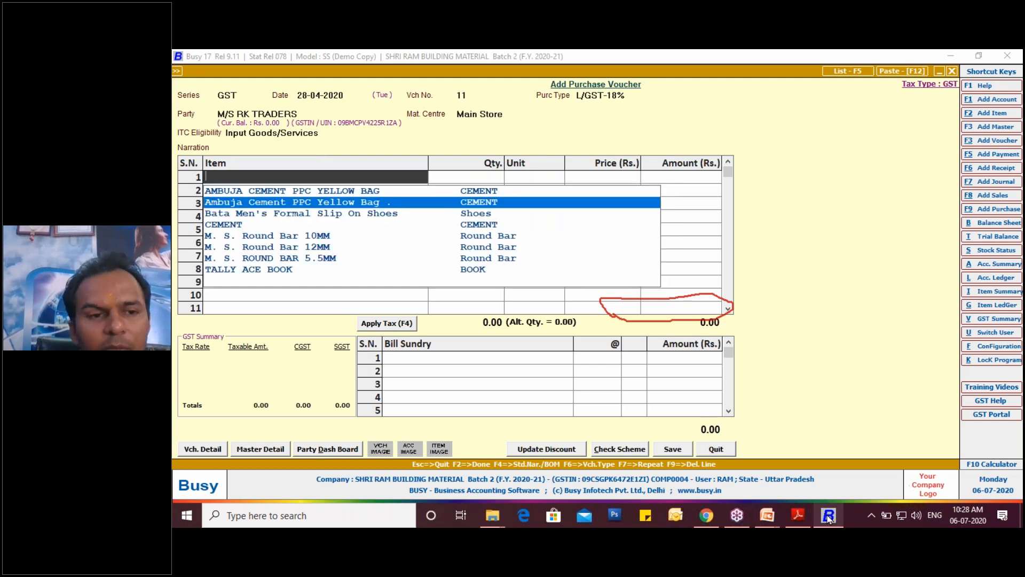
{"action": "key", "text": "Return"}
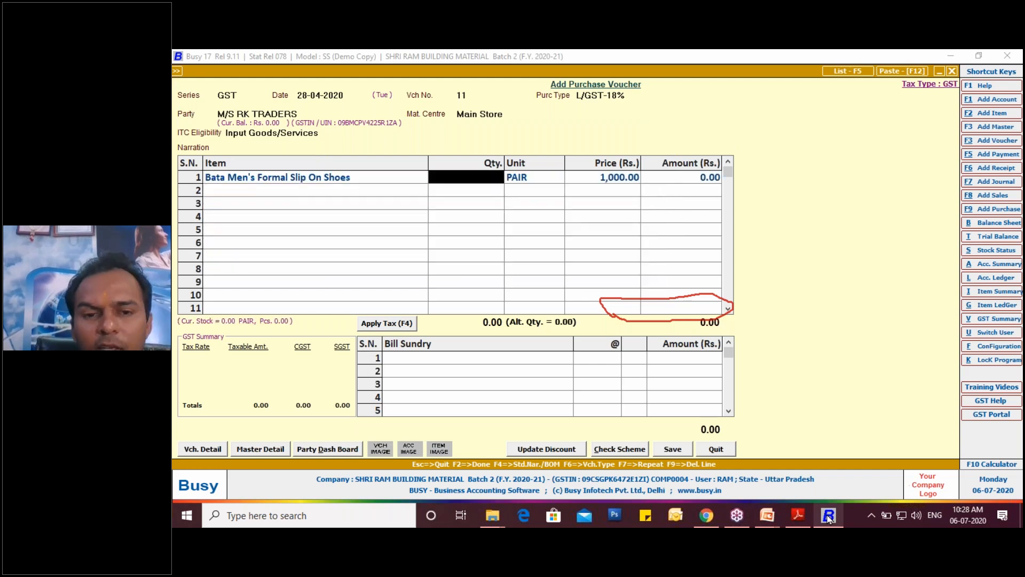
{"action": "type", "text": "10"}
{"action": "key", "text": "Return"}
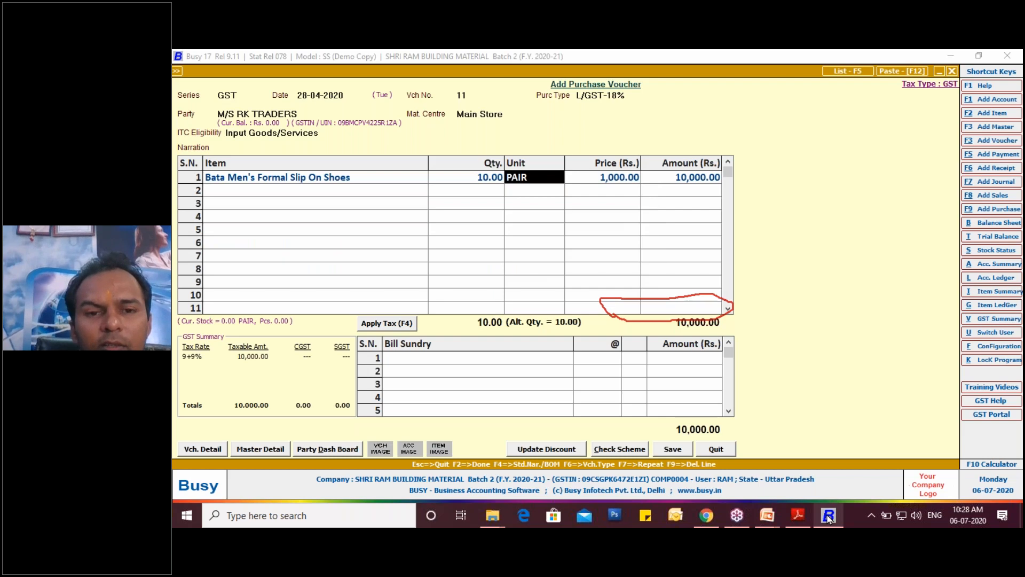
- Open the shoe item's parameterized stock details and set article Bindas and size 5 on the first row
{"action": "key", "text": "Return"}
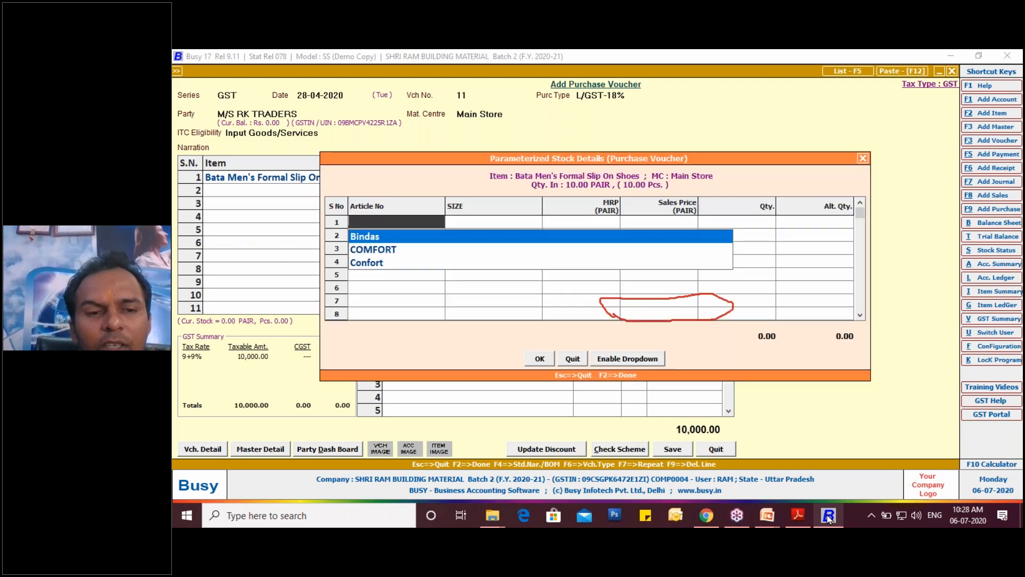
{"action": "key", "text": "Down"}
{"action": "key", "text": "Down"}
{"action": "key", "text": "Down"}
{"action": "key", "text": "Down"}
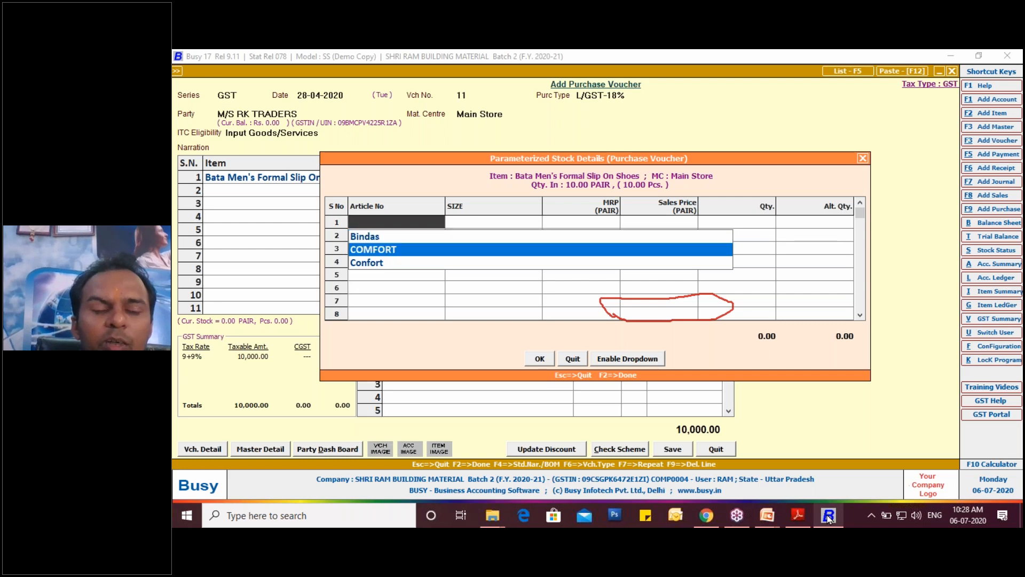
{"action": "key", "text": "Up"}
{"action": "key", "text": "Return"}
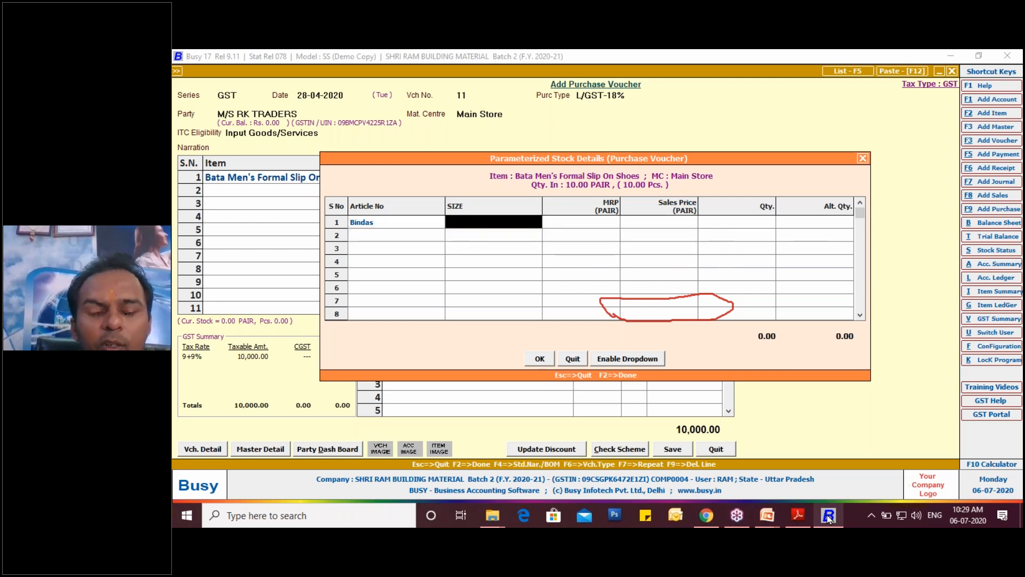
{"action": "key", "text": "Down"}
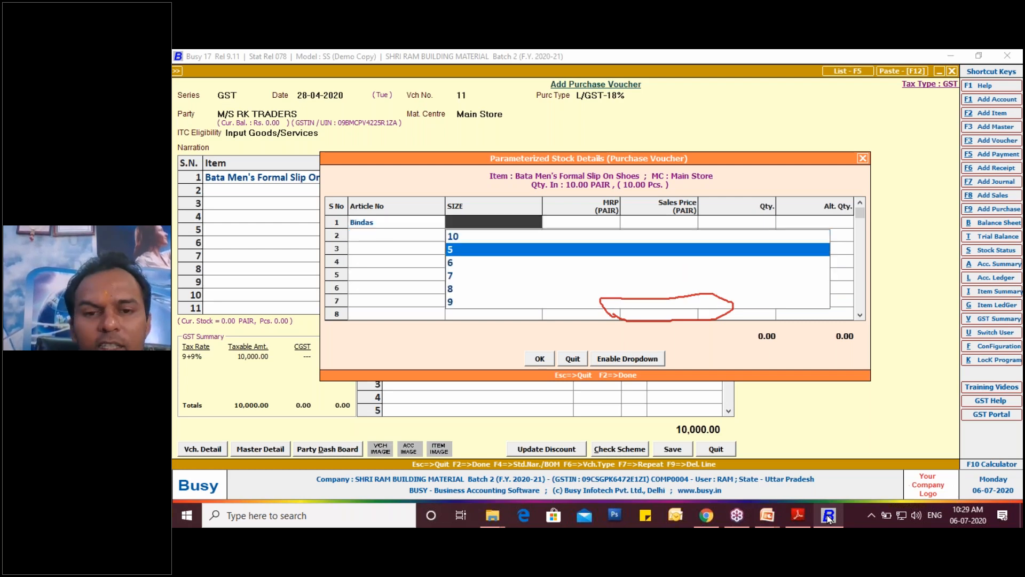
{"action": "key", "text": "Return"}
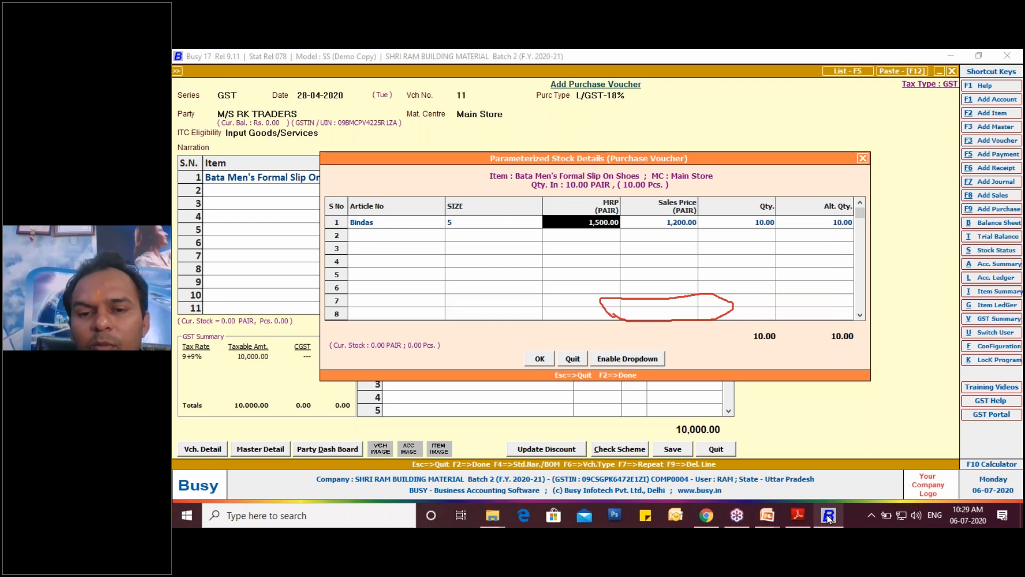
- Accept MRP 1,500 and sales price 1,200 for the Bindas size 5 row and set its quantity to 5
{"action": "key", "text": "Return"}
{"action": "key", "text": "Return"}
{"action": "type", "text": "5"}
{"action": "key", "text": "Return"}
- Add a second stock row for article Confort, size 5, with quantity 5, and confirm the parameterized stock details
{"action": "key", "text": "Return"}
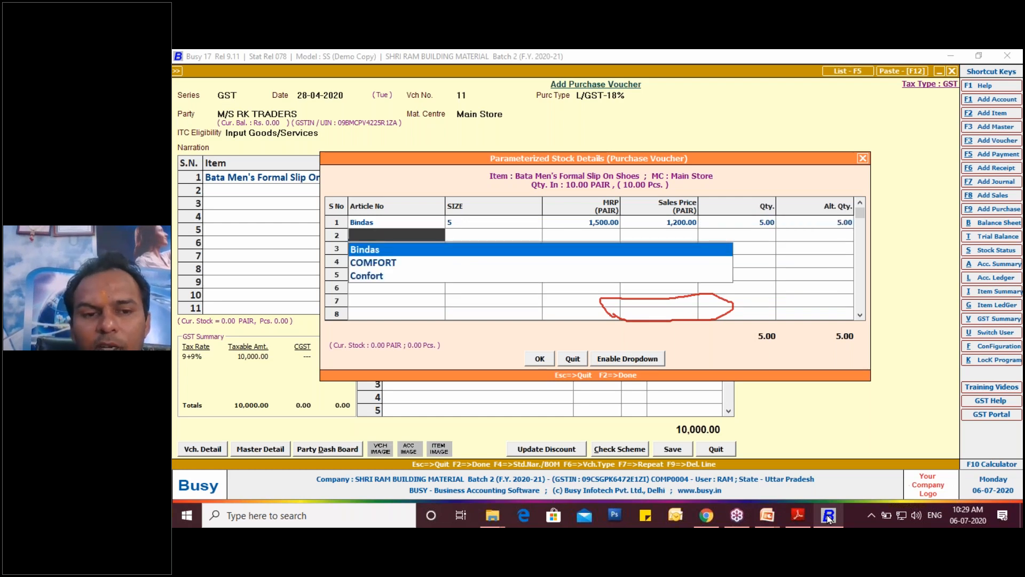
{"action": "key", "text": "Down"}
{"action": "key", "text": "Down"}
{"action": "key", "text": "Return"}
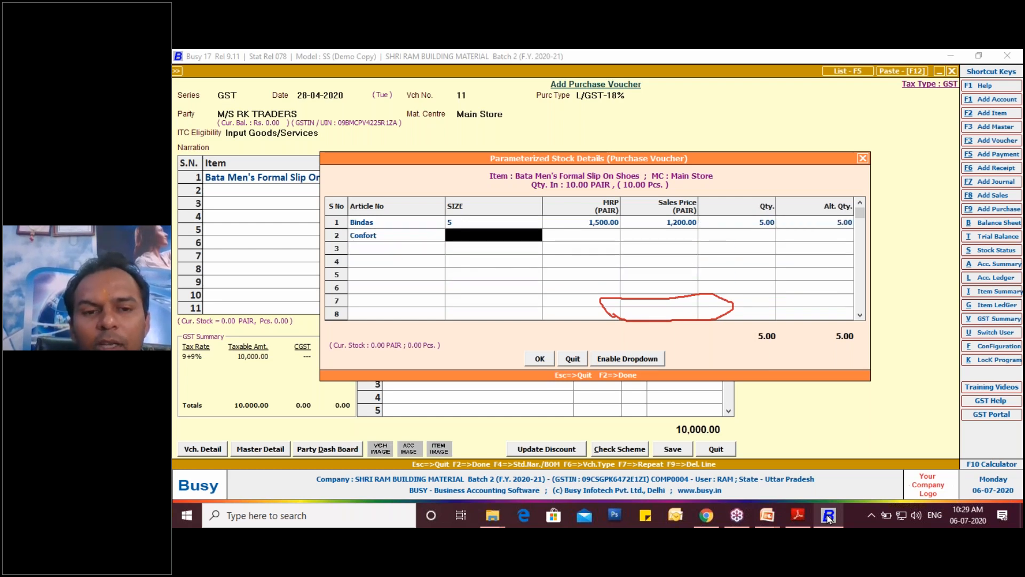
{"action": "type", "text": "5"}
{"action": "key", "text": "Return"}
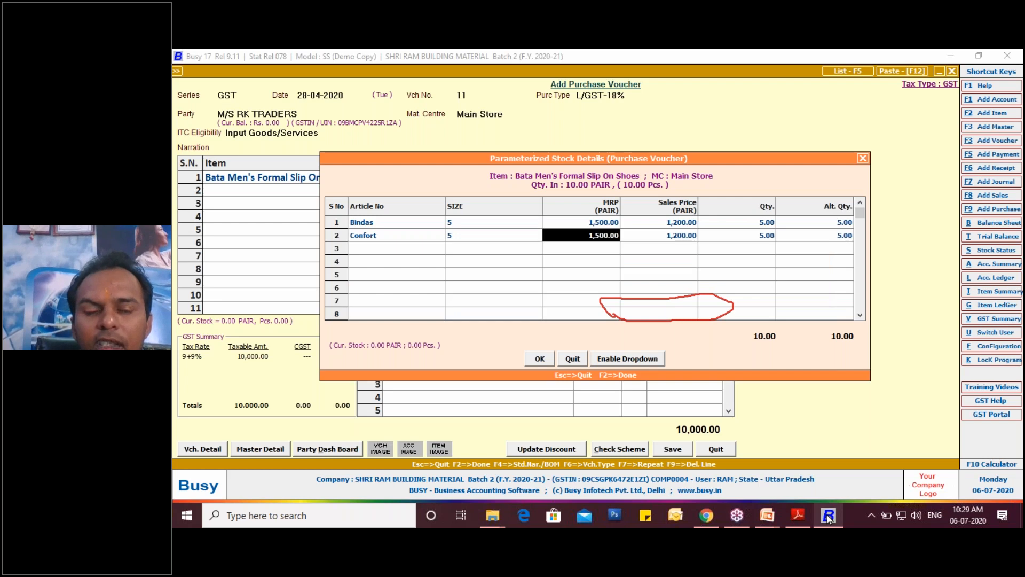
{"action": "key", "text": "Return"}
{"action": "key", "text": "Return"}
{"action": "key", "text": "Return"}
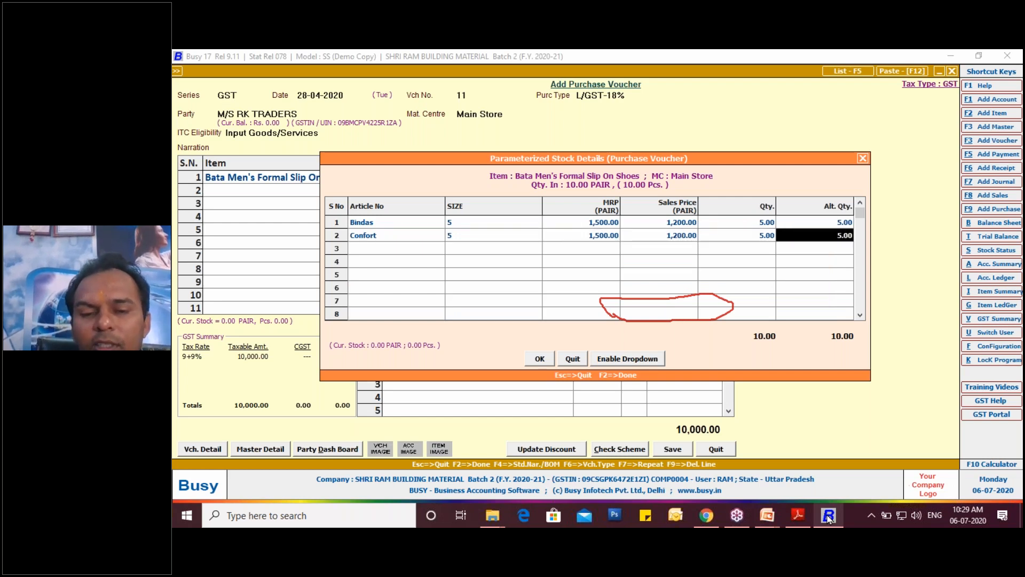
{"action": "left_click", "coordinate": [541, 358]}
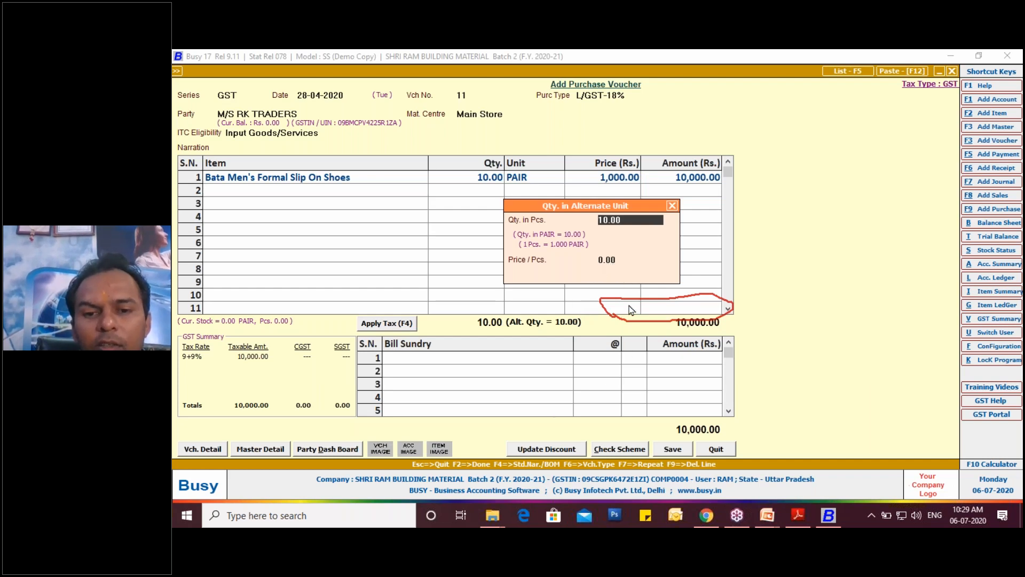
- Accept the alternate quantity of 10 Pcs. and the price of 1,000 per pair, and apply CGST and SGST to the voucher
{"action": "key", "text": "Return"}
{"action": "key", "text": "Return"}
{"action": "key", "text": "Return"}
{"action": "key", "text": "Return"}
{"action": "key", "text": "Return"}
{"action": "key", "text": "Return"}
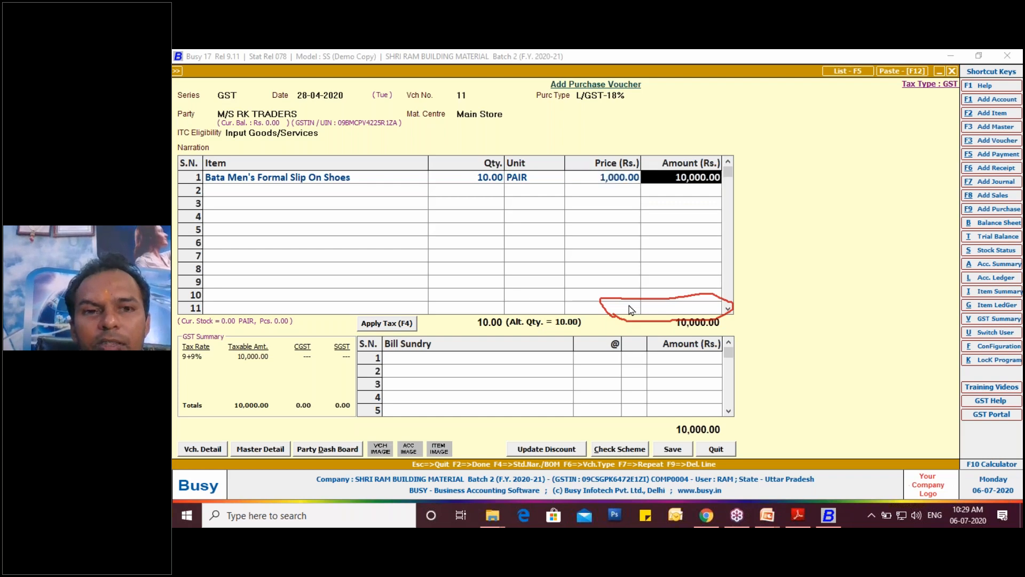
{"action": "left_click", "coordinate": [392, 329]}
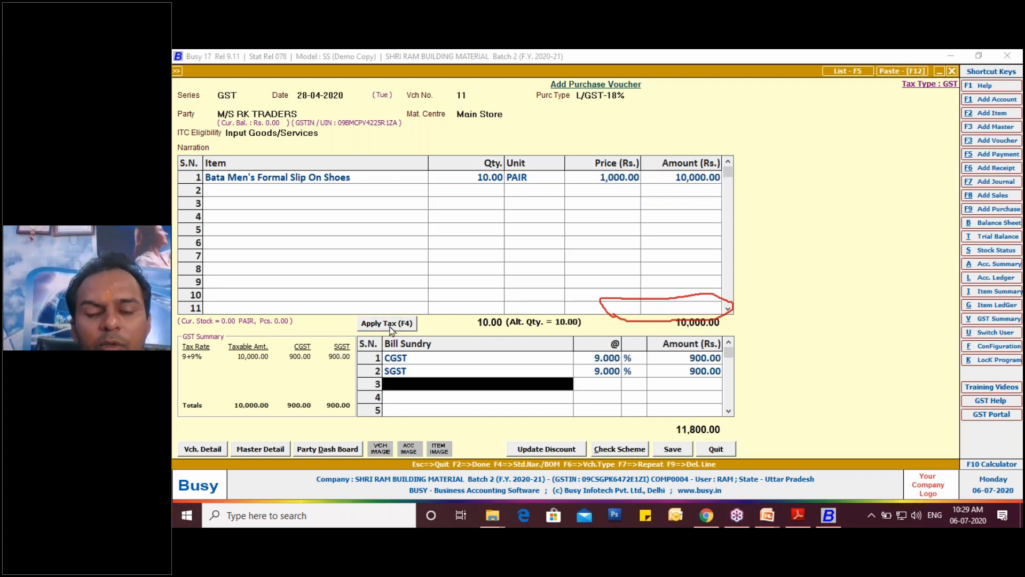
- Check the invoice PDF in Adobe Reader, return to Busy, accept the GST reporting details, and save and leave the purchase voucher with the company kept open
{"action": "left_click", "coordinate": [686, 454]}
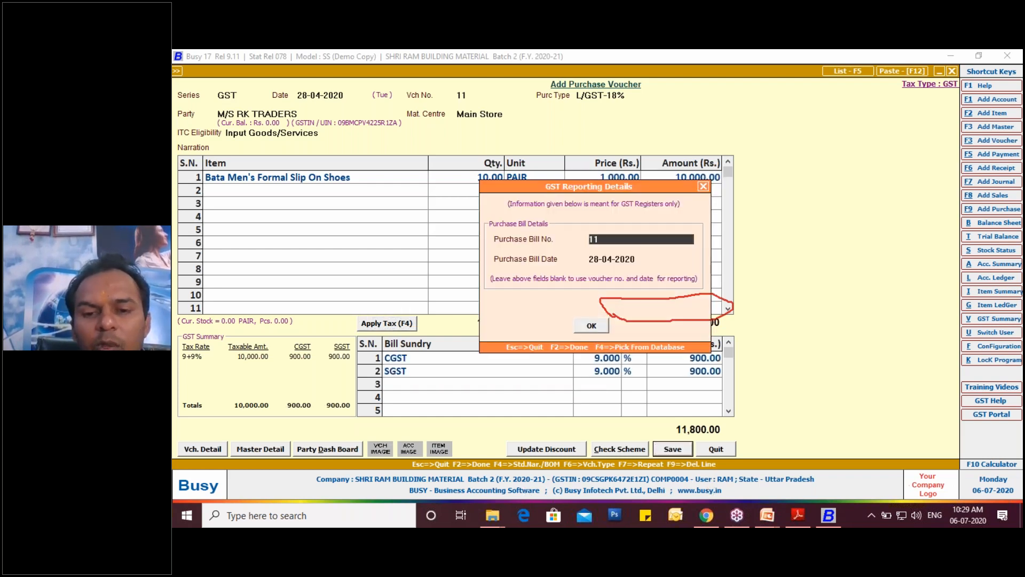
{"action": "left_click", "coordinate": [799, 516]}
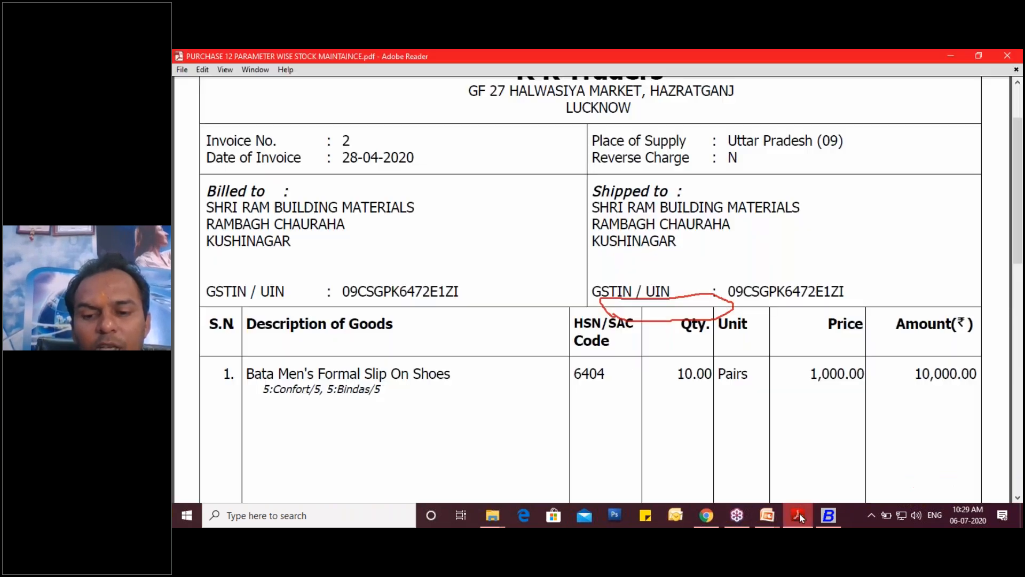
{"action": "scroll", "coordinate": [750, 401], "scroll_direction": "up", "scroll_amount": 2}
{"action": "scroll", "coordinate": [750, 401], "scroll_direction": "down", "scroll_amount": 6}
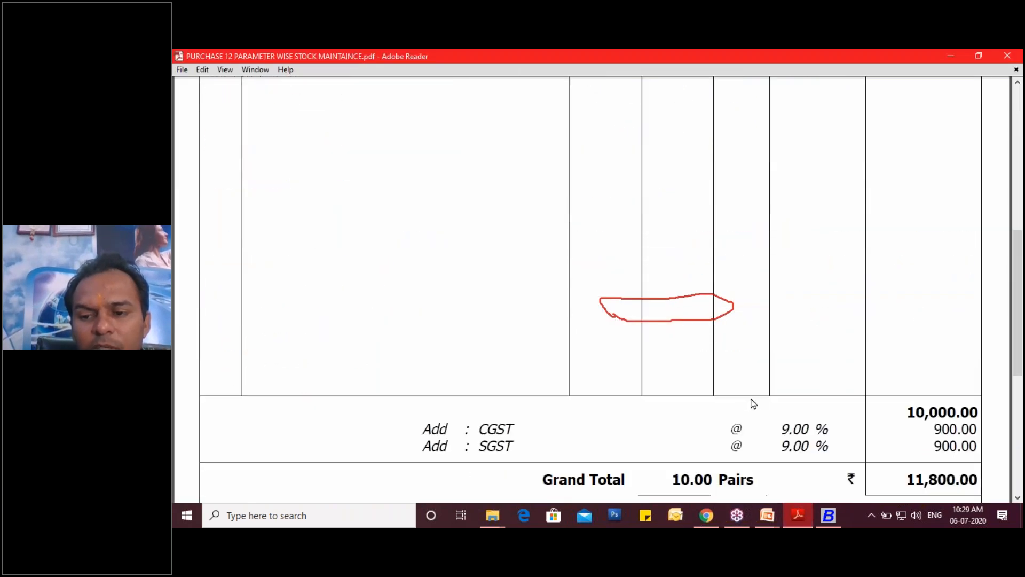
{"action": "left_click", "coordinate": [828, 515]}
{"action": "left_click", "coordinate": [591, 326]}
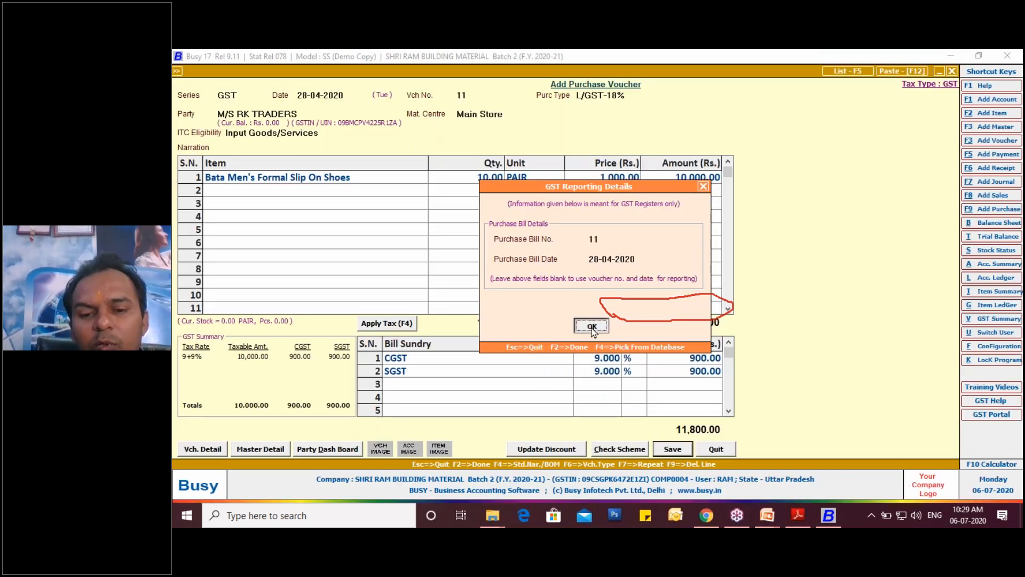
{"action": "left_click", "coordinate": [661, 448]}
{"action": "left_click", "coordinate": [593, 365]}
{"action": "key", "text": "Escape"}
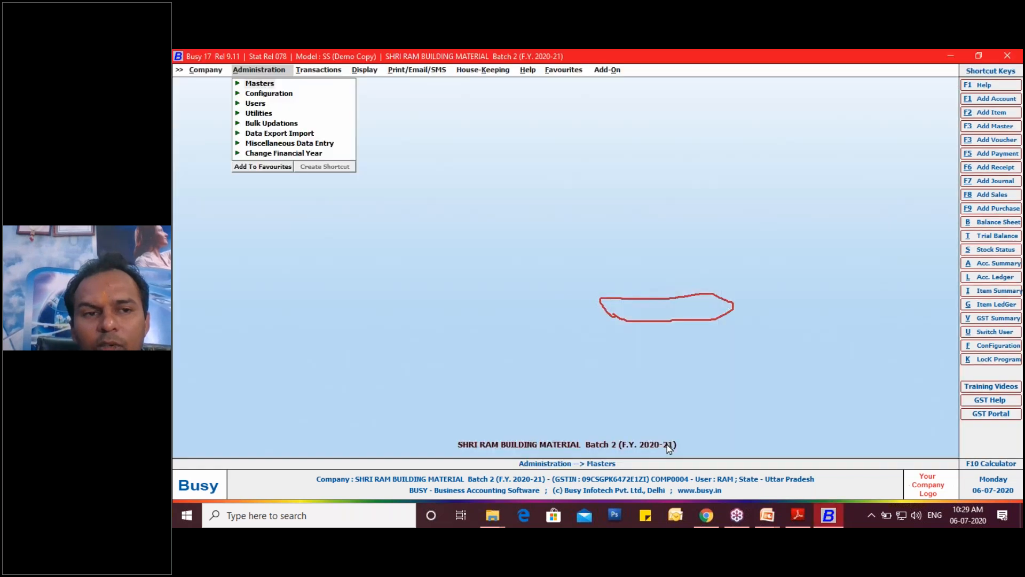
{"action": "key", "text": "Escape"}
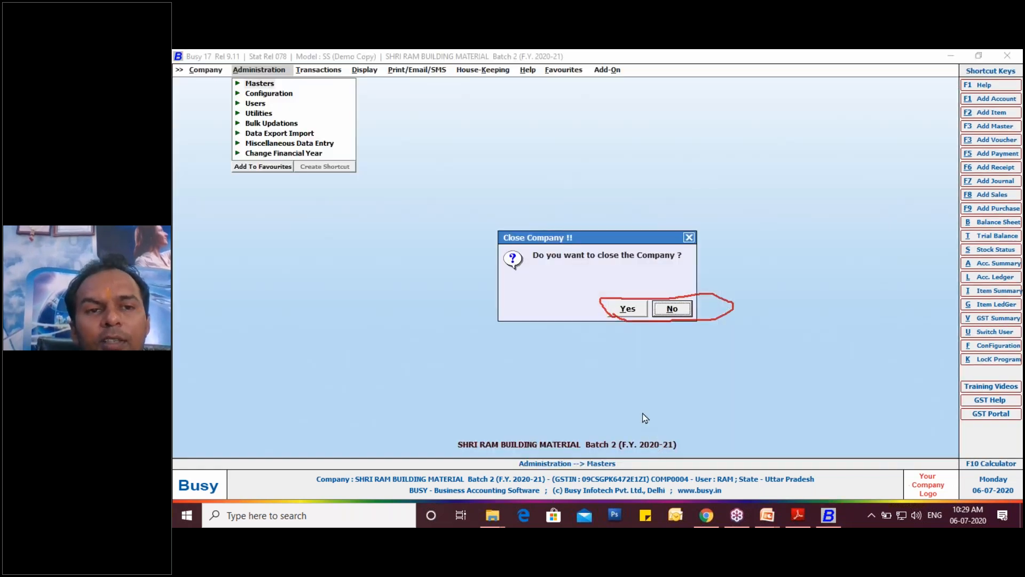
{"action": "left_click", "coordinate": [664, 309]}
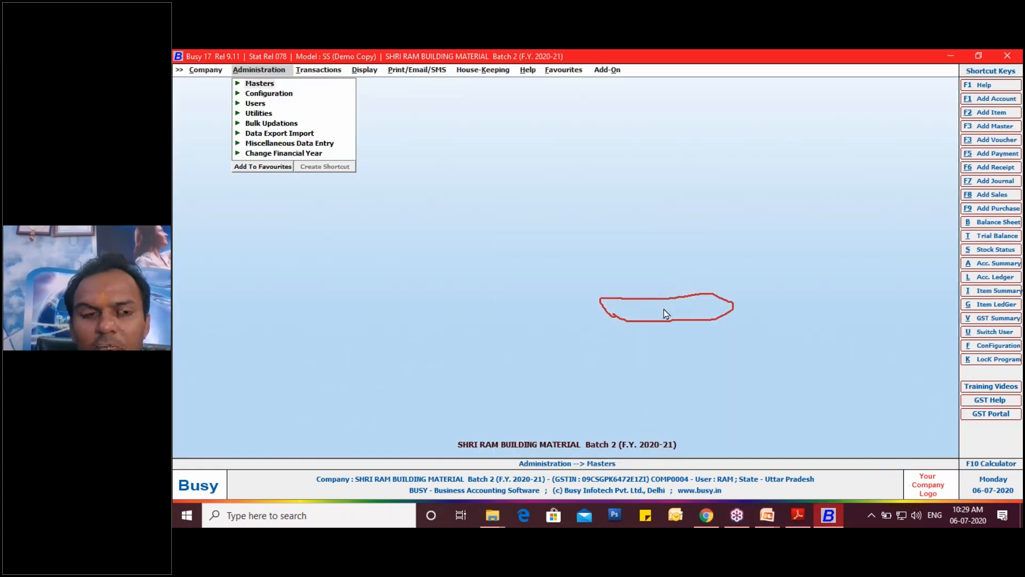
- Bring up the list of display reports to find the parameter-wise stock reports
{"action": "key", "text": "Right"}
{"action": "key", "text": "Right"}
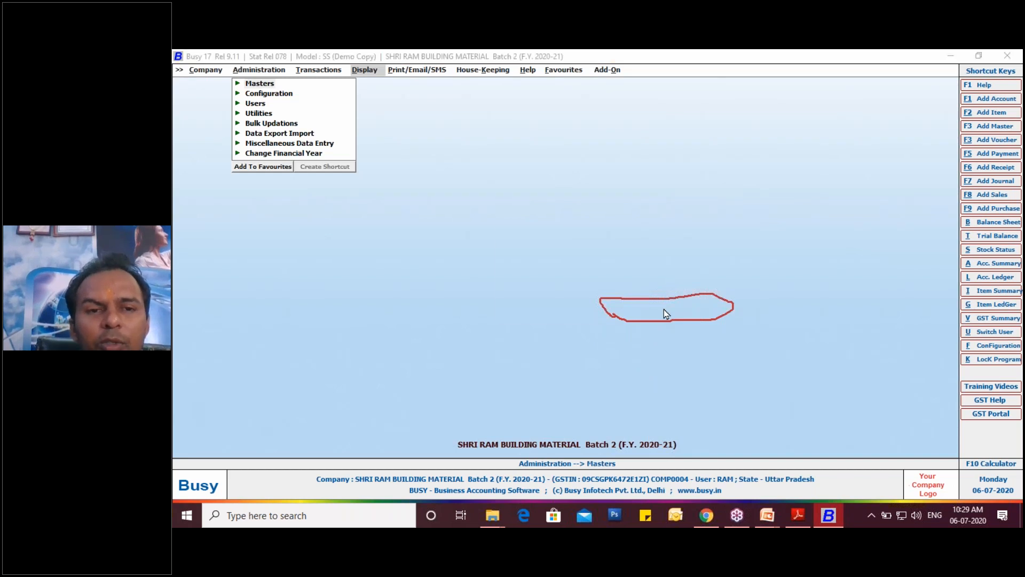
{"action": "left_click", "coordinate": [418, 70]}
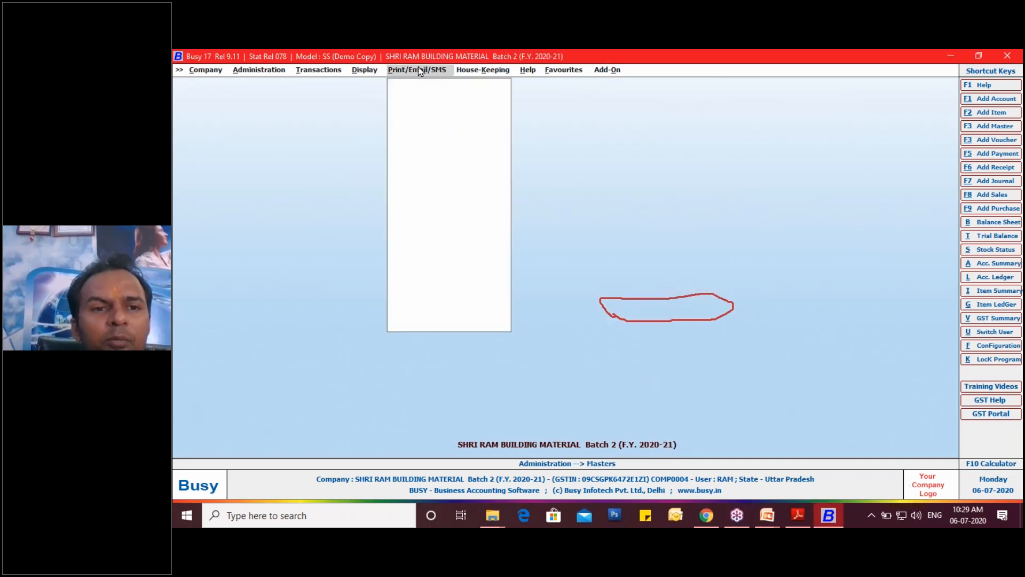
{"action": "mouse_move", "coordinate": [377, 71]}
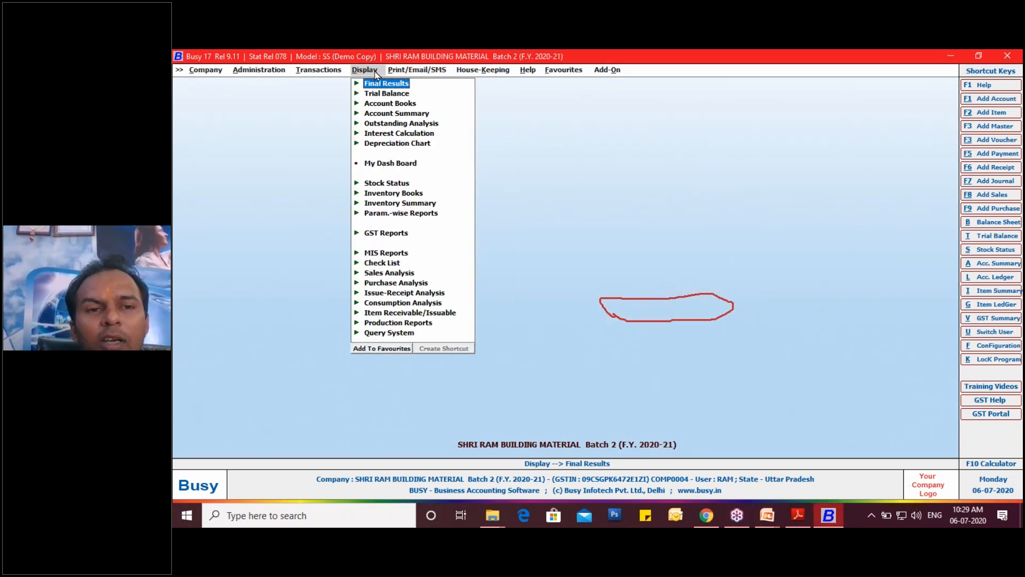
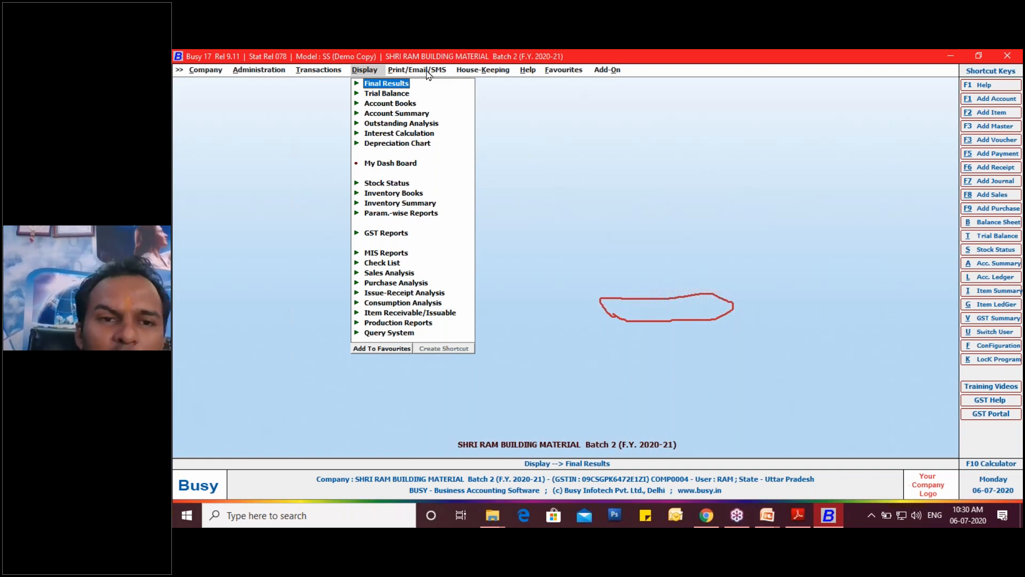
- Look through the available parameter-wise reports, from closing and opening stock to ageing, on-account entries and critical level
{"action": "key", "text": "Down"}
{"action": "key", "text": "Down"}
{"action": "key", "text": "Down"}
{"action": "key", "text": "Down"}
{"action": "key", "text": "Down"}
{"action": "key", "text": "Down"}
{"action": "key", "text": "Down"}
{"action": "key", "text": "Down"}
{"action": "key", "text": "Down"}
{"action": "key", "text": "Down"}
{"action": "key", "text": "Down"}
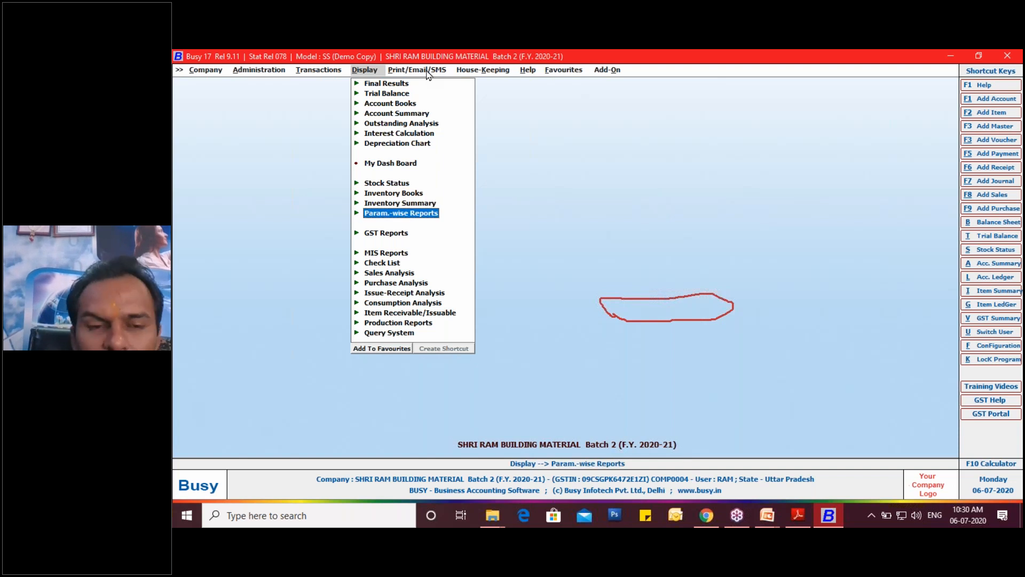
{"action": "key", "text": "Return"}
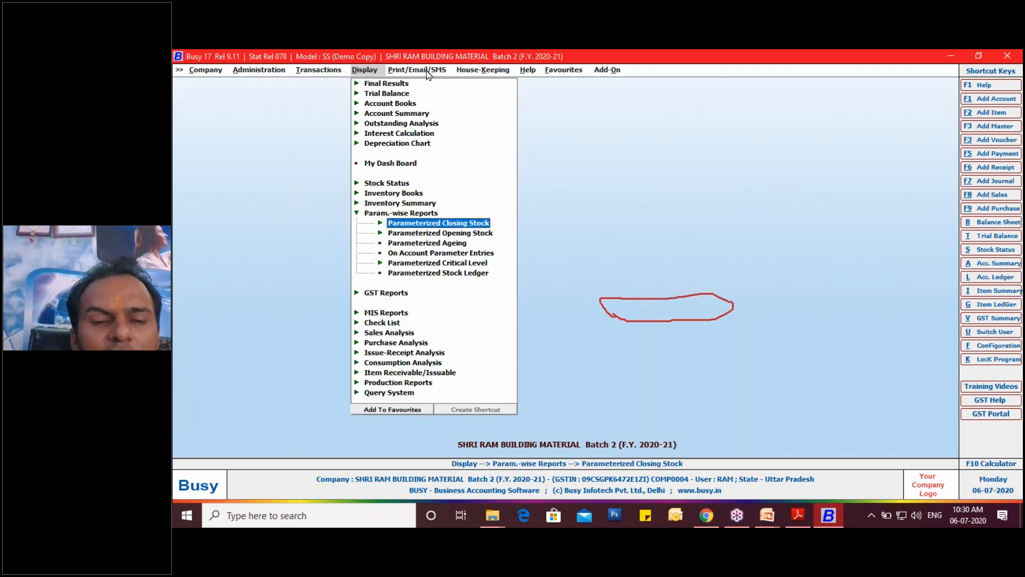
{"action": "key", "text": "Down"}
{"action": "key", "text": "Down"}
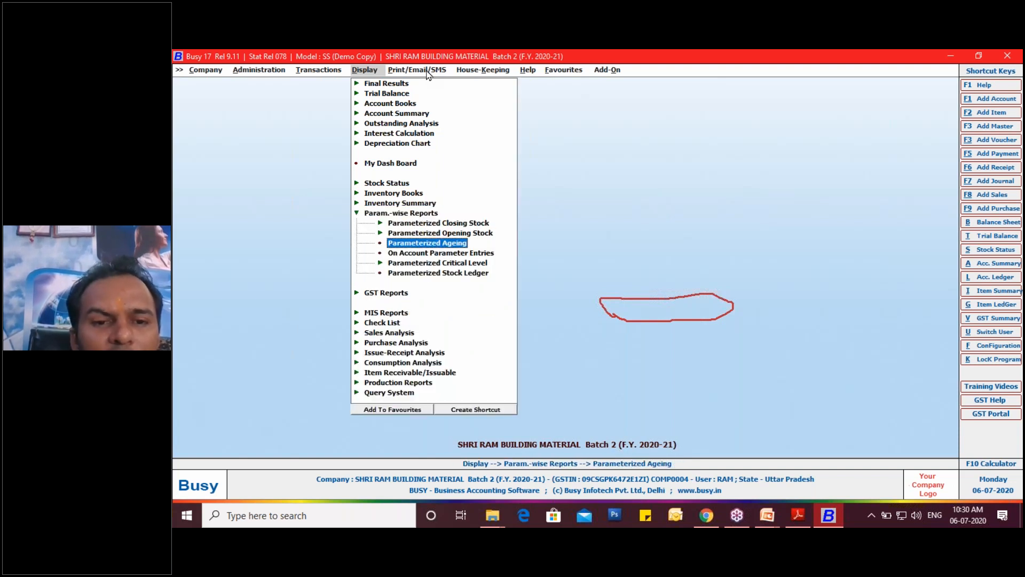
{"action": "key", "text": "Down"}
{"action": "key", "text": "Down"}
{"action": "key", "text": "Down"}
{"action": "key", "text": "Up"}
{"action": "key", "text": "Up"}
{"action": "key", "text": "Up"}
{"action": "key", "text": "Up"}
{"action": "key", "text": "Up"}
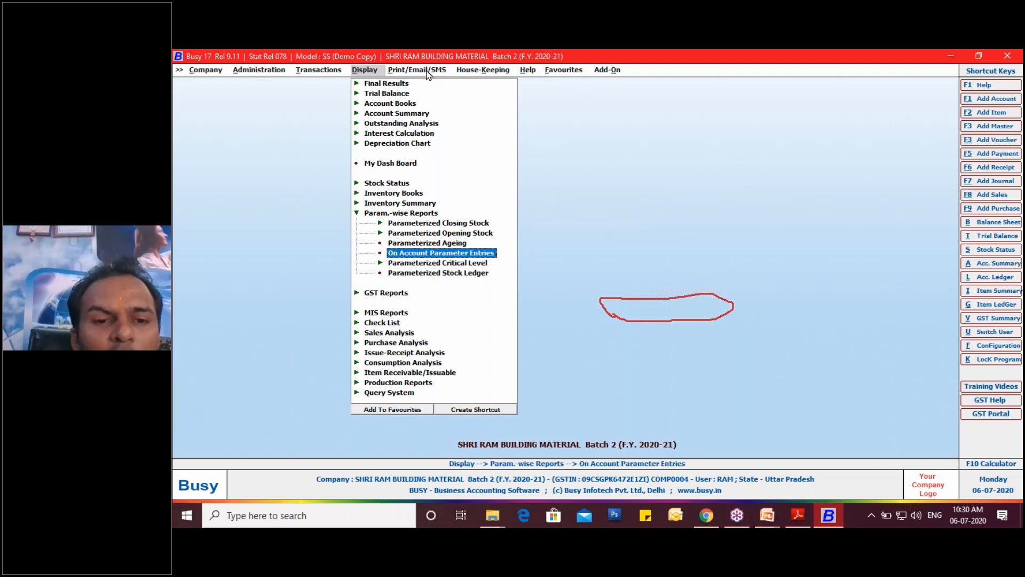
{"action": "key", "text": "Down"}
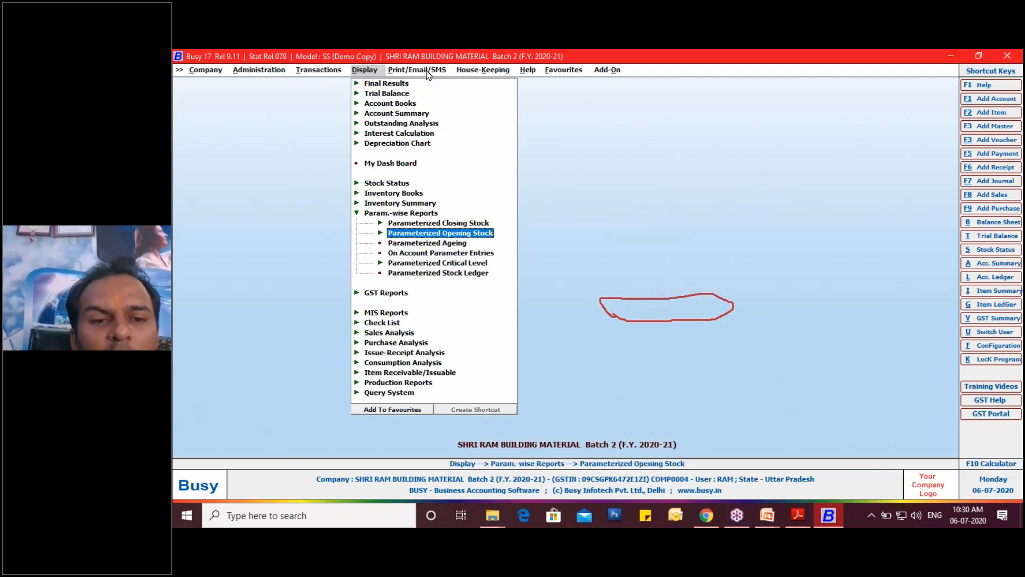
- Open the detailed version of the Parameterized Closing Stock report
{"action": "key", "text": "Up"}
{"action": "key", "text": "Return"}
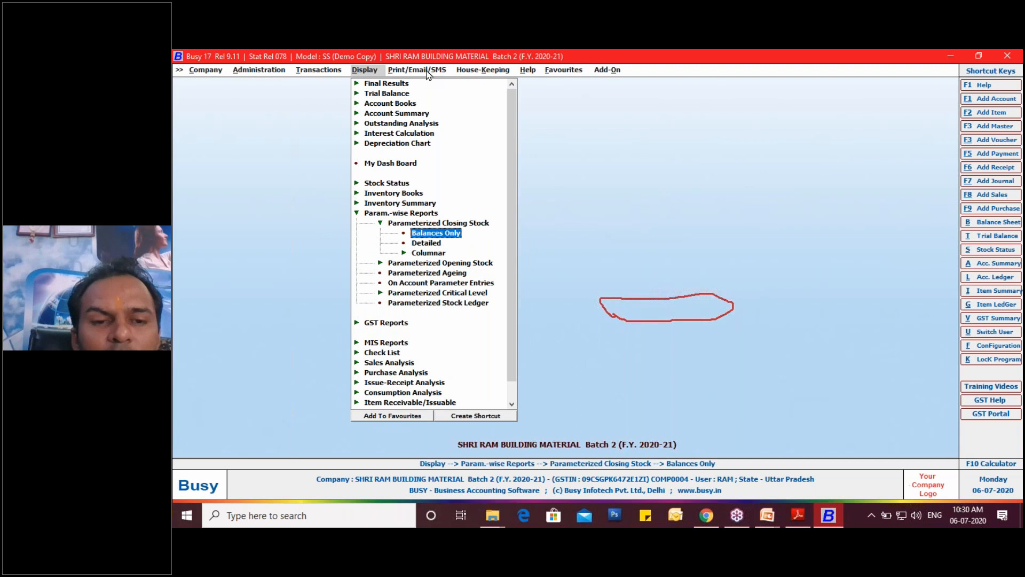
{"action": "key", "text": "Down"}
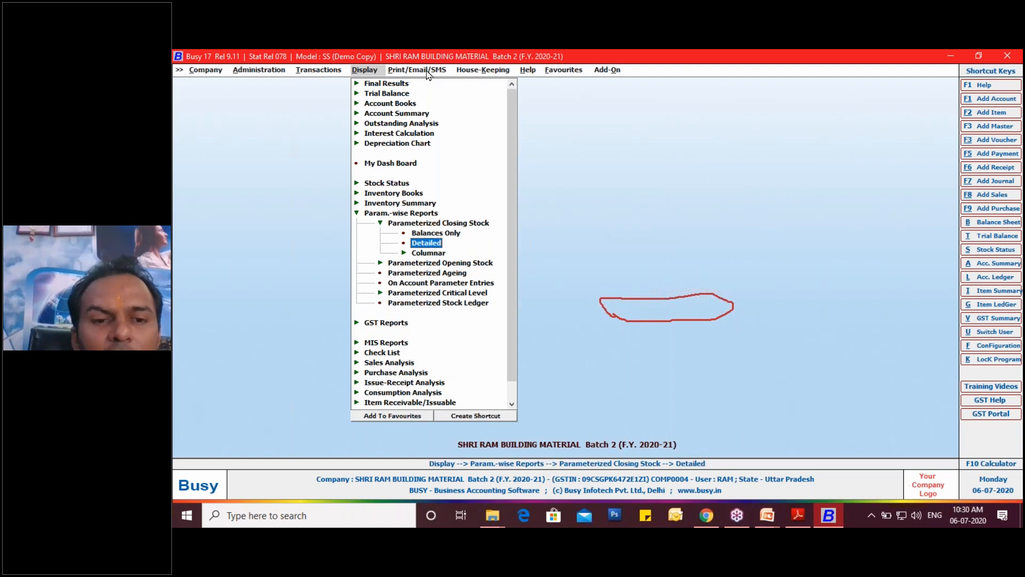
{"action": "key", "text": "Return"}
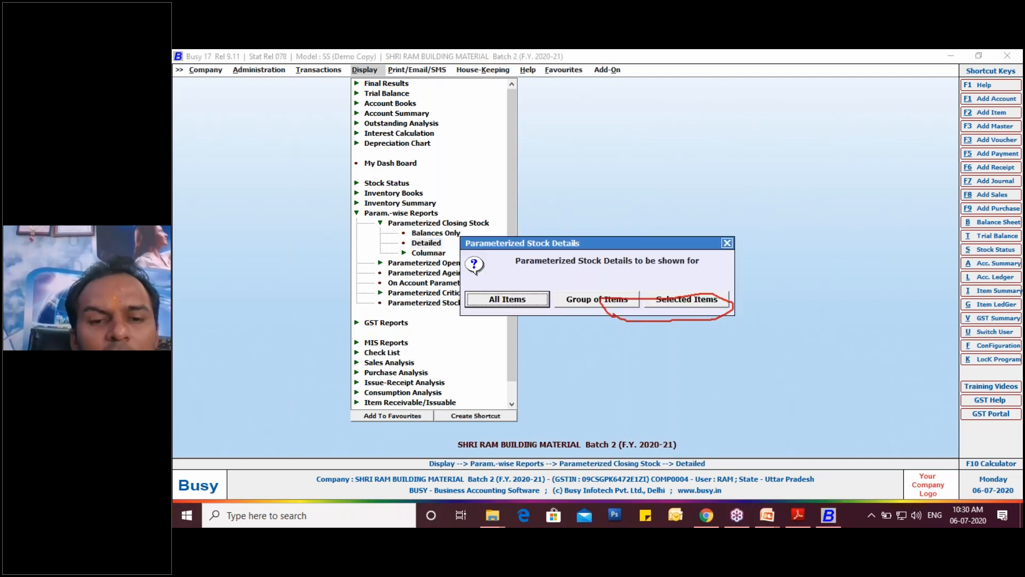
- Limit the parameterized stock details to selected items and pick only Bata Men's Formal Slip On Shoes
{"action": "key", "text": "Right"}
{"action": "key", "text": "Right"}
{"action": "key", "text": "Return"}
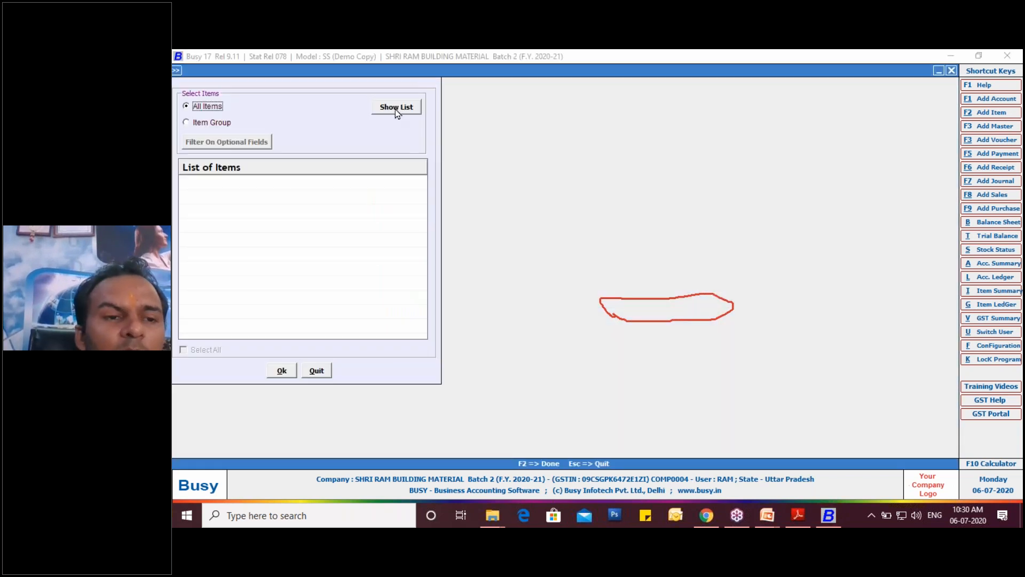
{"action": "left_click", "coordinate": [395, 108]}
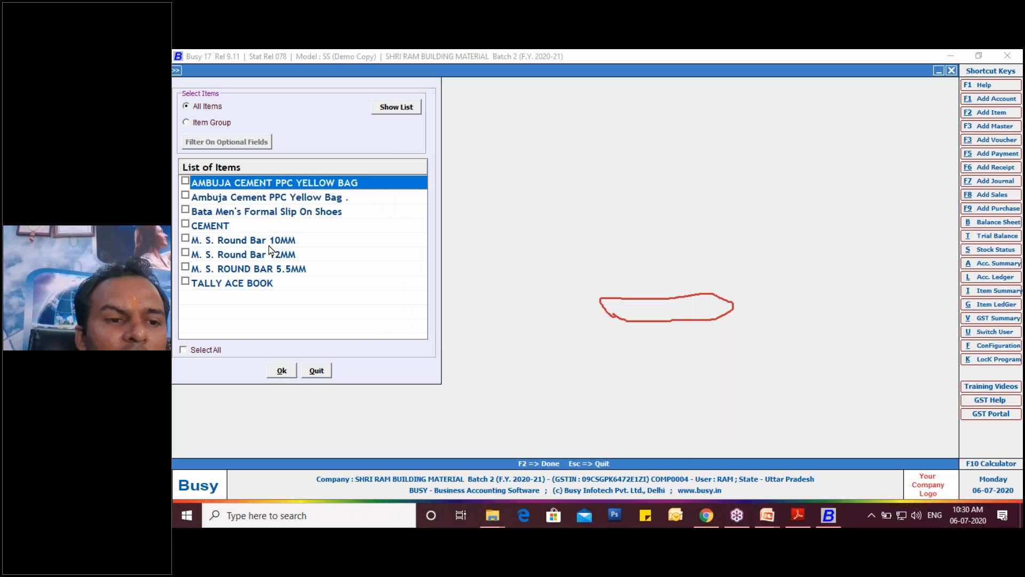
{"action": "left_click", "coordinate": [186, 210]}
{"action": "left_click", "coordinate": [282, 371]}
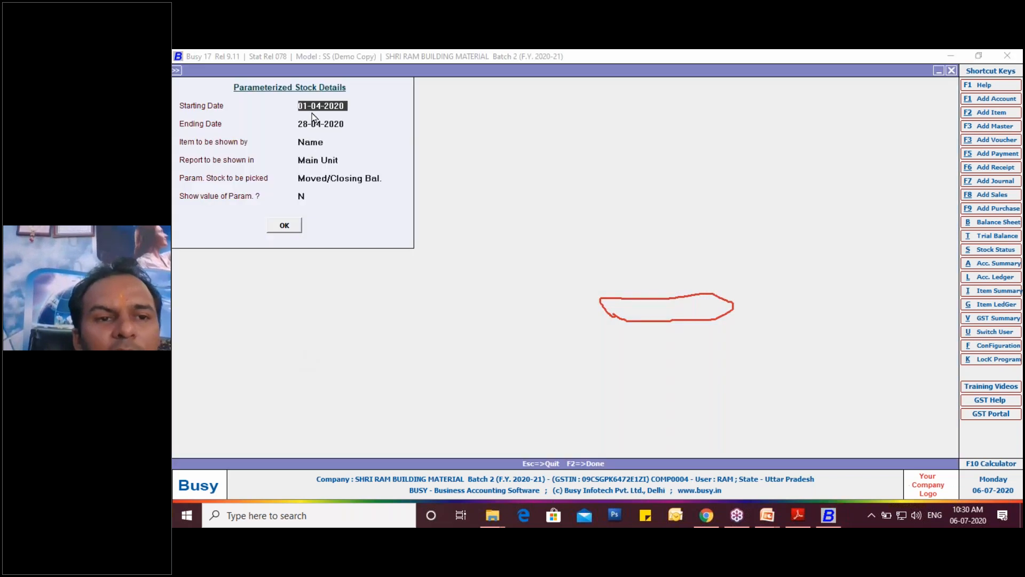
- Generate the report for 01-04-2020 to 28-04-2020 by item name in the main unit, with Moved/Closing Bal. stock and no parameter values
{"action": "left_click", "coordinate": [342, 122]}
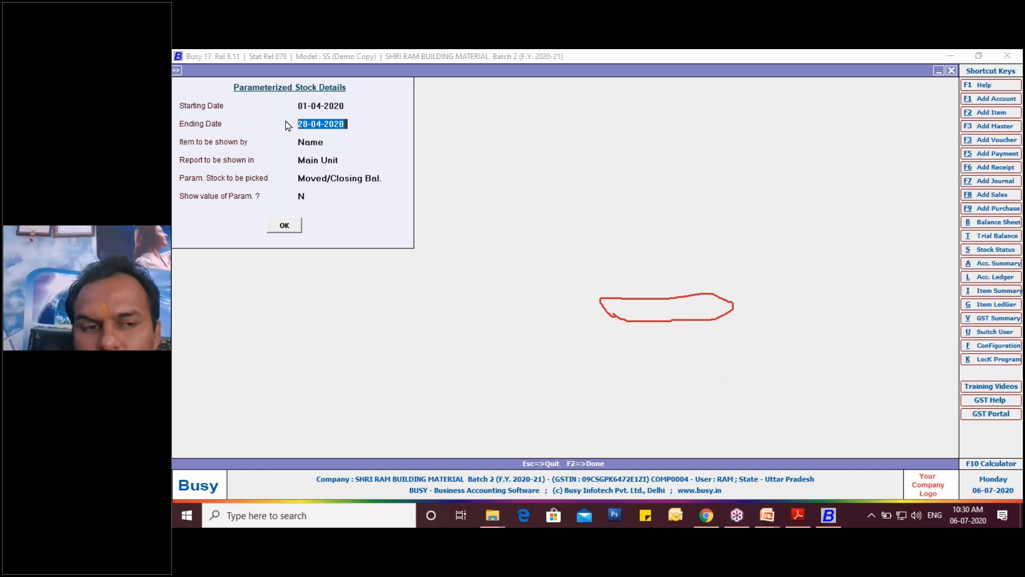
{"action": "left_click", "coordinate": [320, 143]}
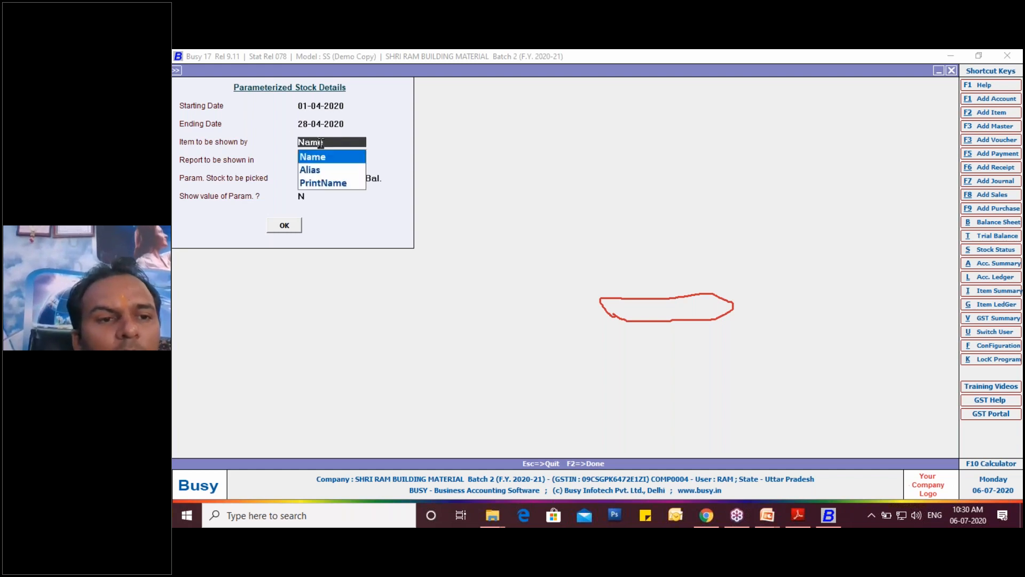
{"action": "key", "text": "Return"}
{"action": "key", "text": "Return"}
{"action": "key", "text": "Return"}
{"action": "key", "text": "Return"}
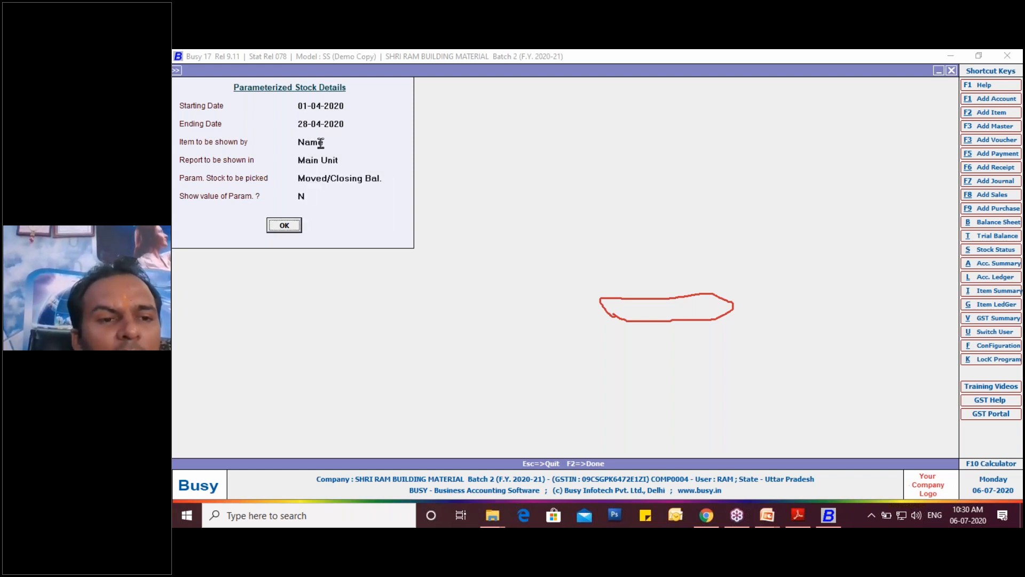
{"action": "key", "text": "Return"}
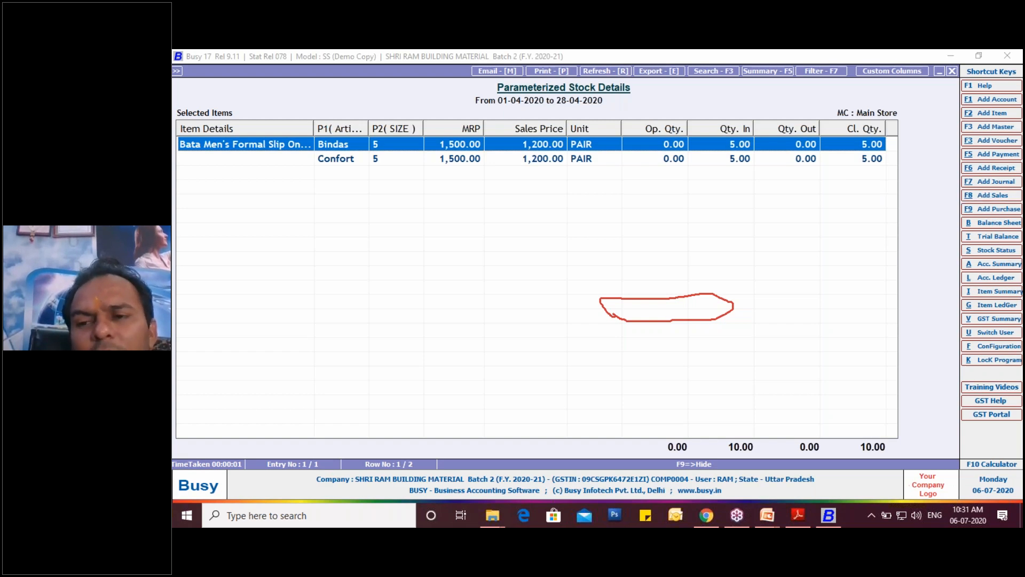
- Start a new sales voucher in the B2C series dated 30-04-2020
{"action": "key", "text": "F8"}
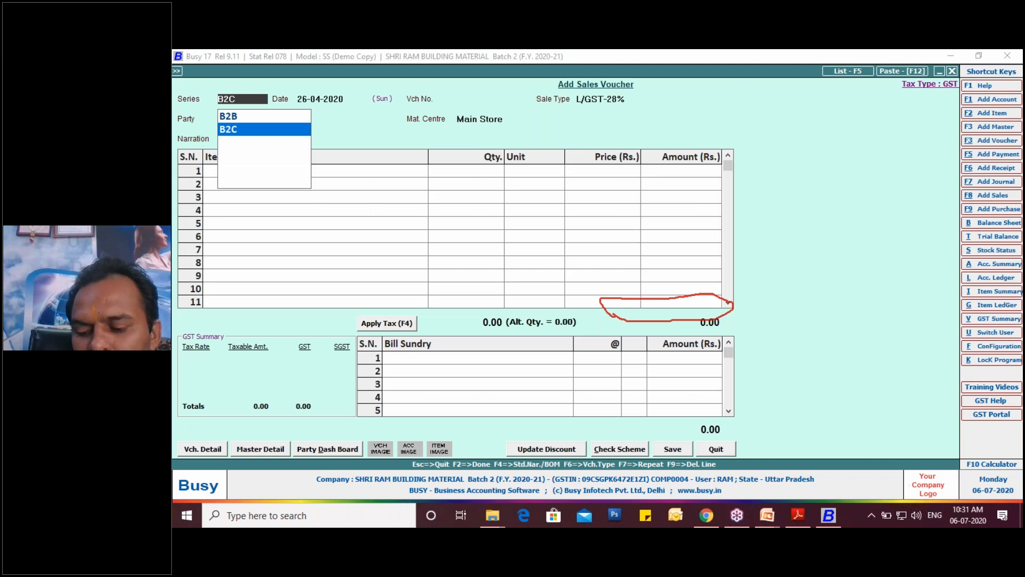
{"action": "key", "text": "Return"}
{"action": "type", "text": "30-04"}
{"action": "key", "text": "Return"}
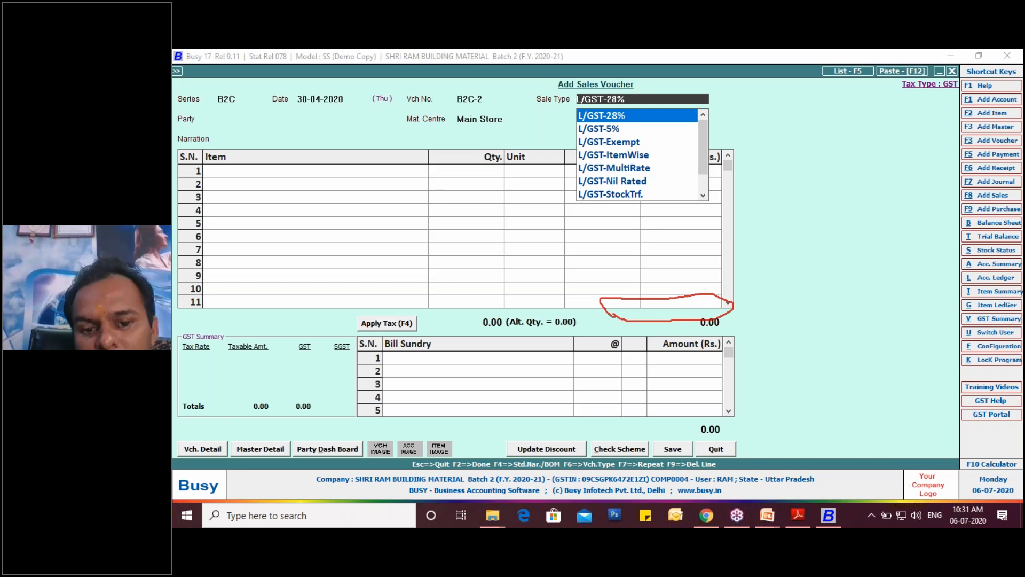
- Set the voucher's sale type to L/GST-18% and choose Cash as the party
{"action": "type", "text": "L"}
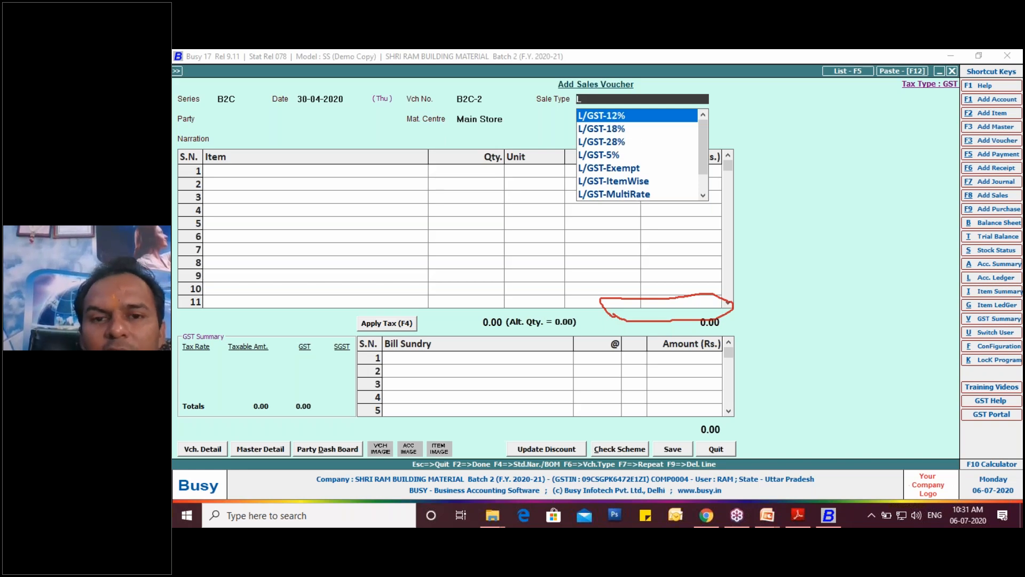
{"action": "key", "text": "Down"}
{"action": "key", "text": "Return"}
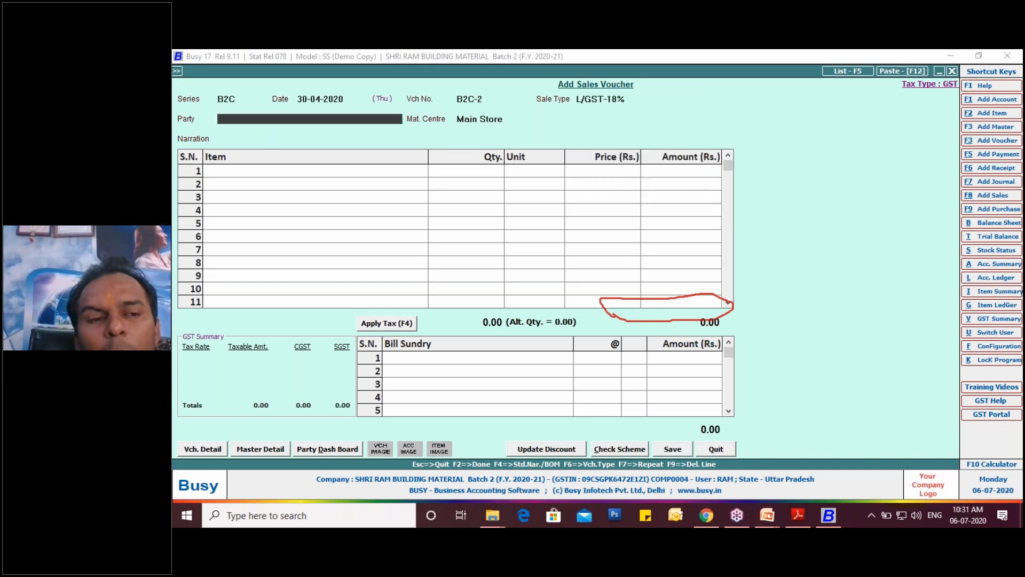
{"action": "key", "text": "Down"}
{"action": "key", "text": "Down"}
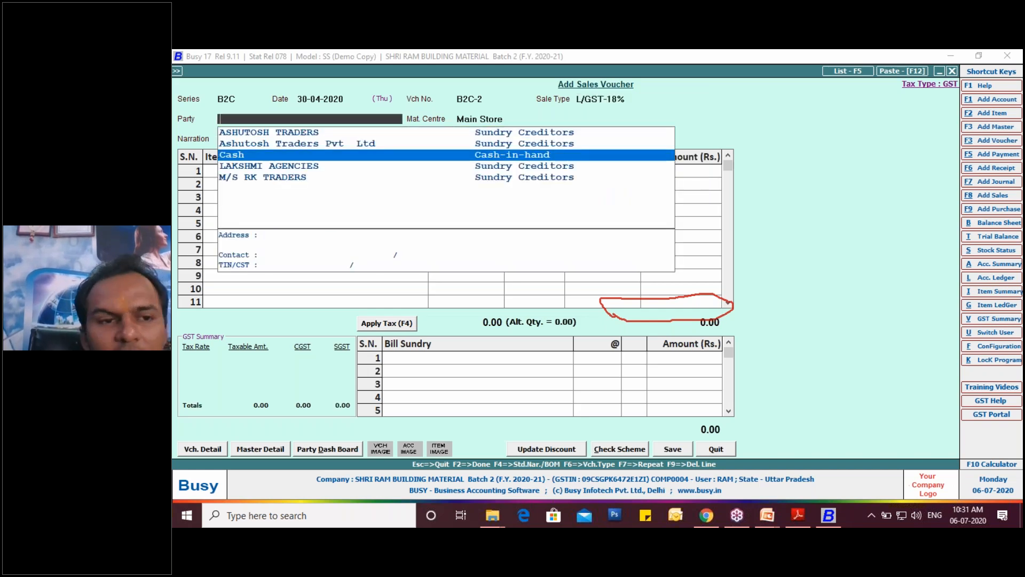
{"action": "key", "text": "Return"}
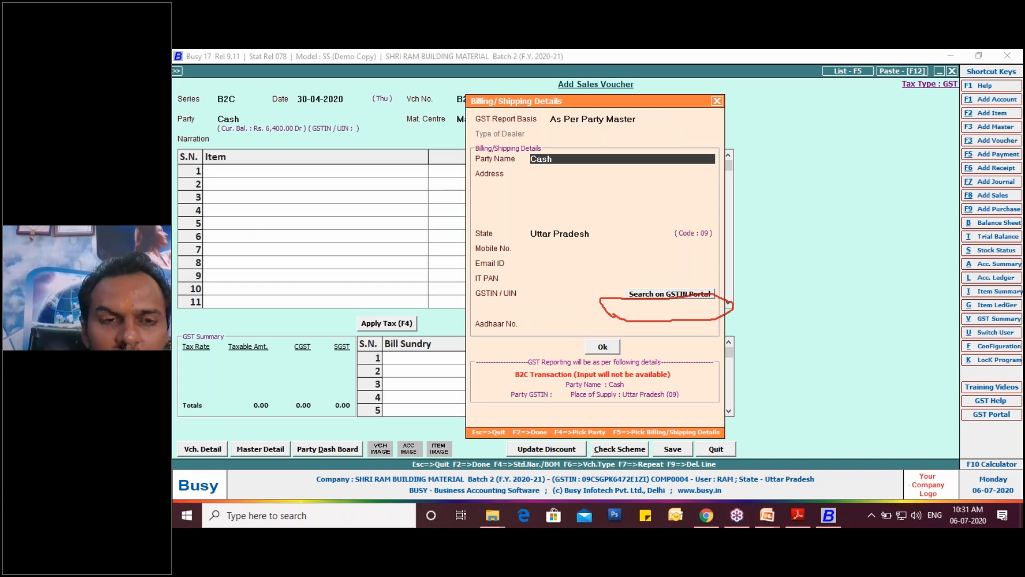
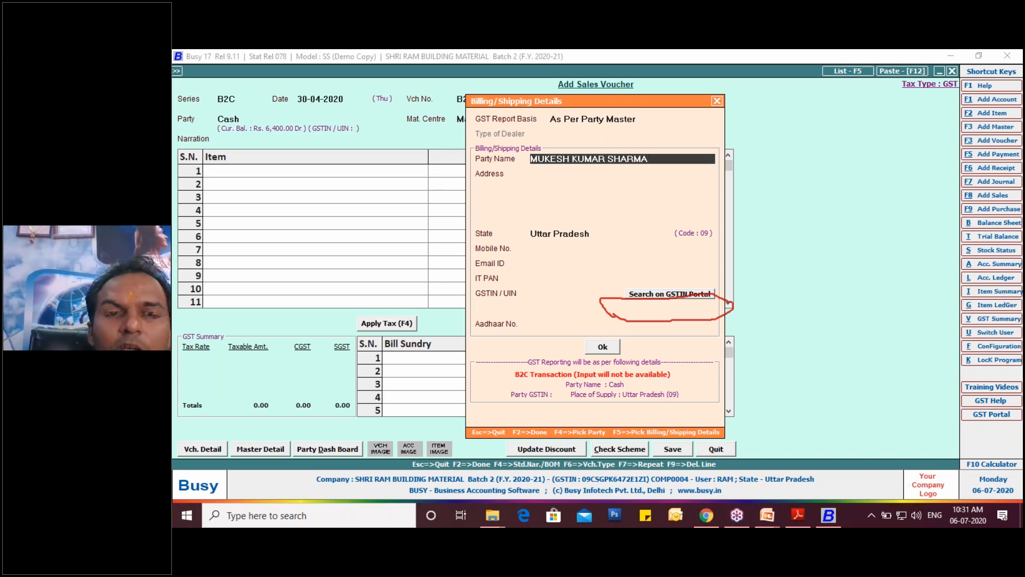
- Enter the customer's full name and four-line postal address in the billing and shipping details
{"action": "key", "text": "Return"}
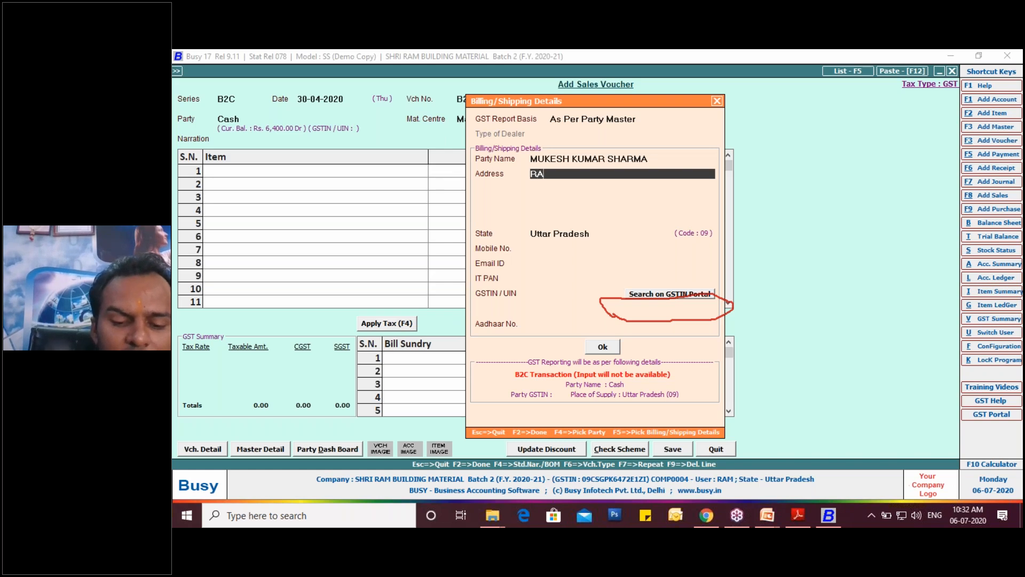
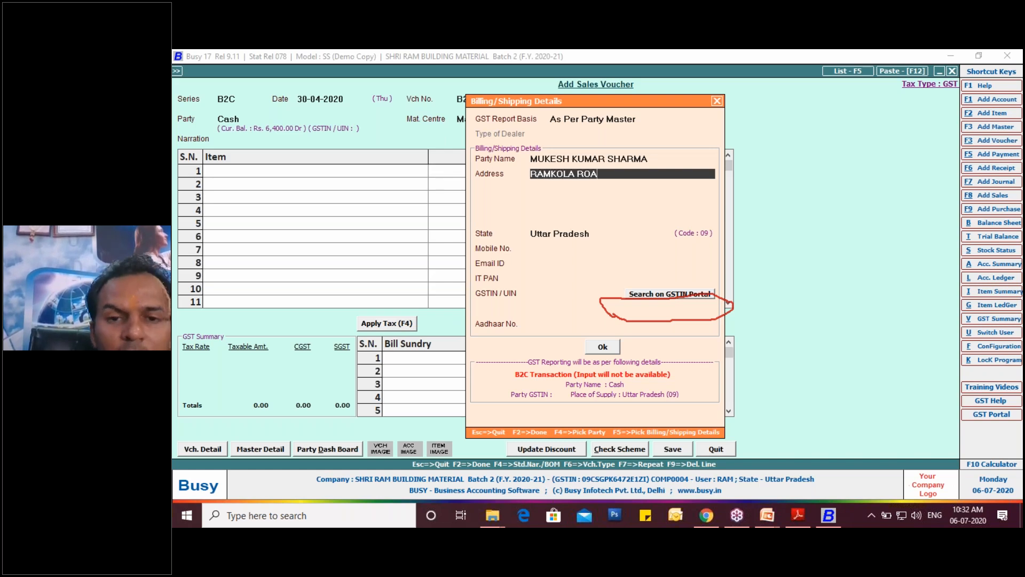
{"action": "key", "text": "Return"}
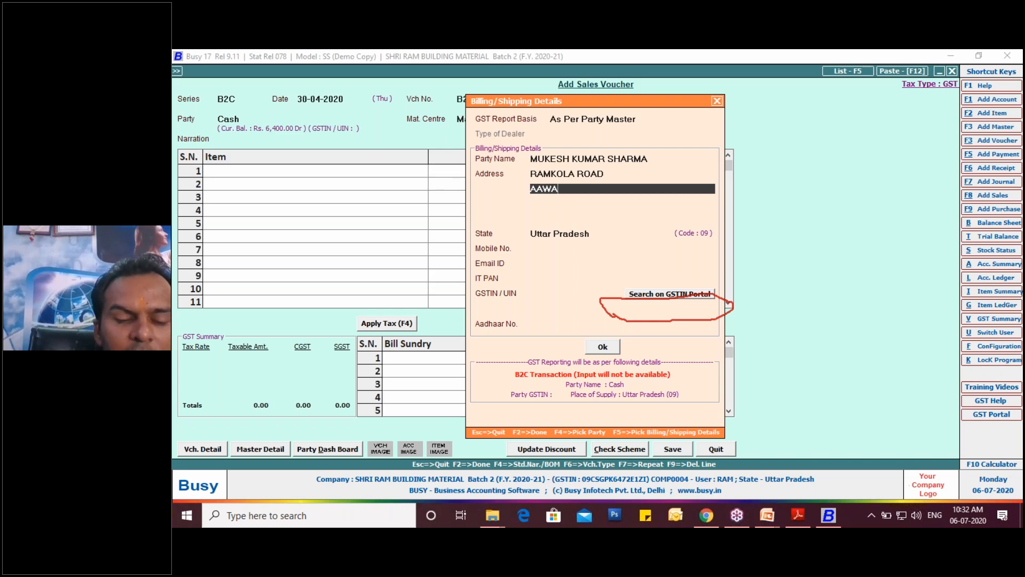
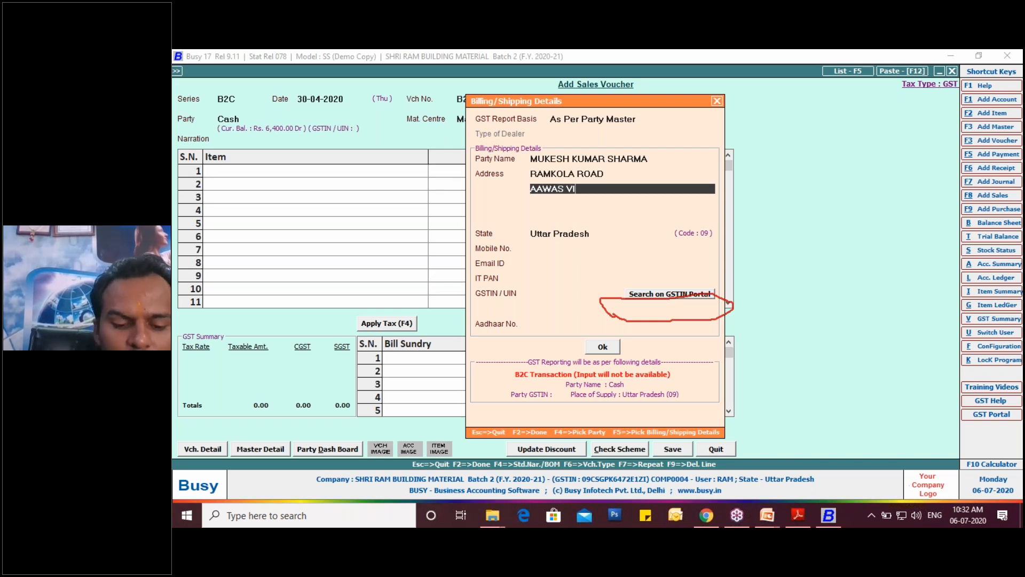
{"action": "key", "text": "Return"}
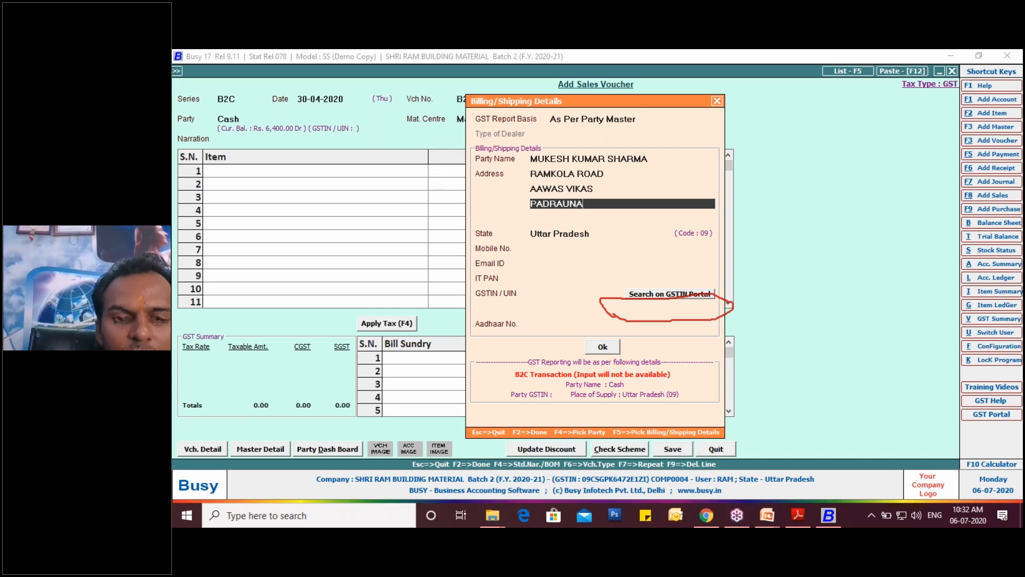
{"action": "key", "text": "Return"}
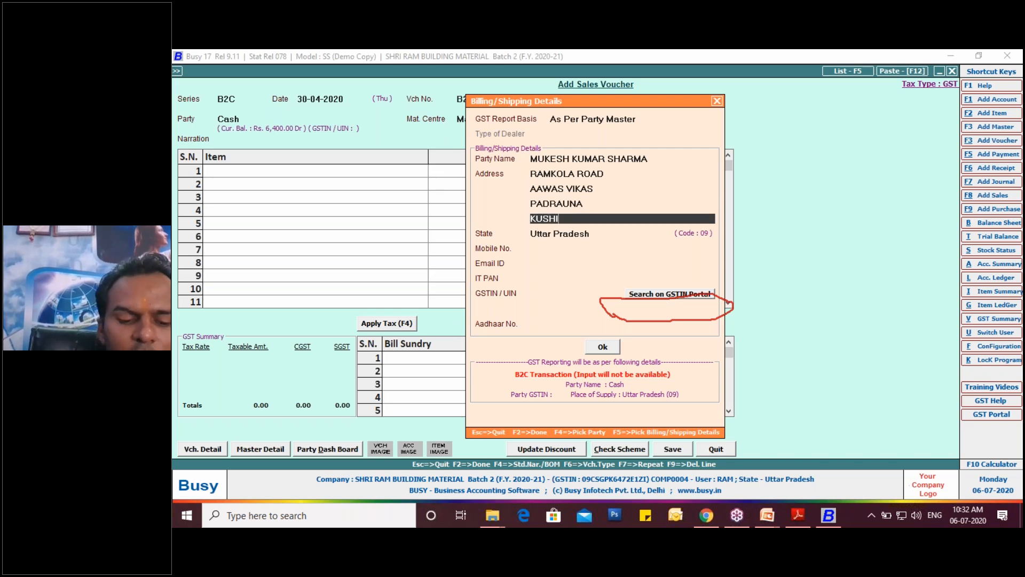
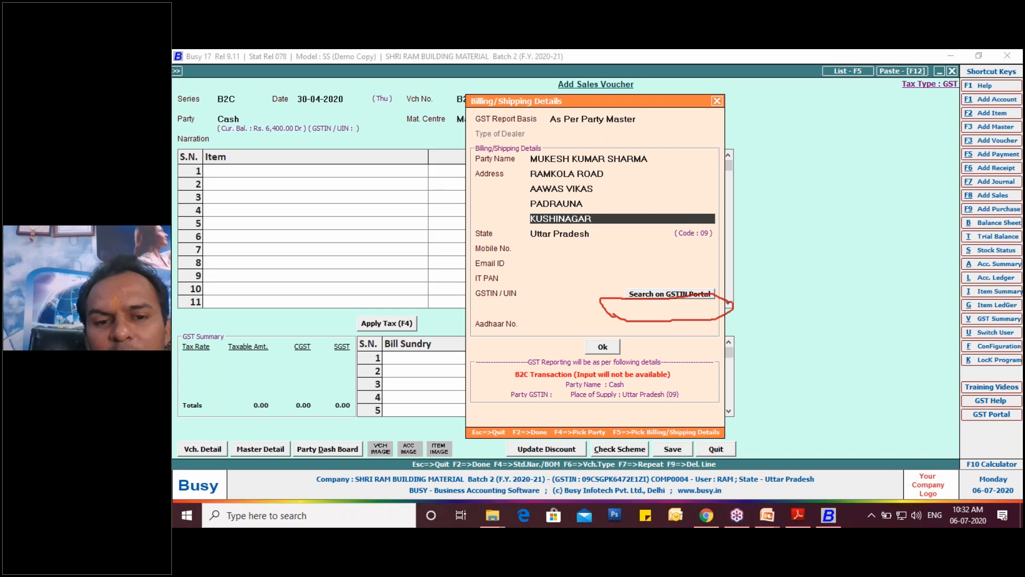
- Keep the default state, enter the customer's mobile number, leave the email, PAN and GSTIN blank, and accept the billing details
{"action": "key", "text": "Return"}
{"action": "key", "text": "Return"}
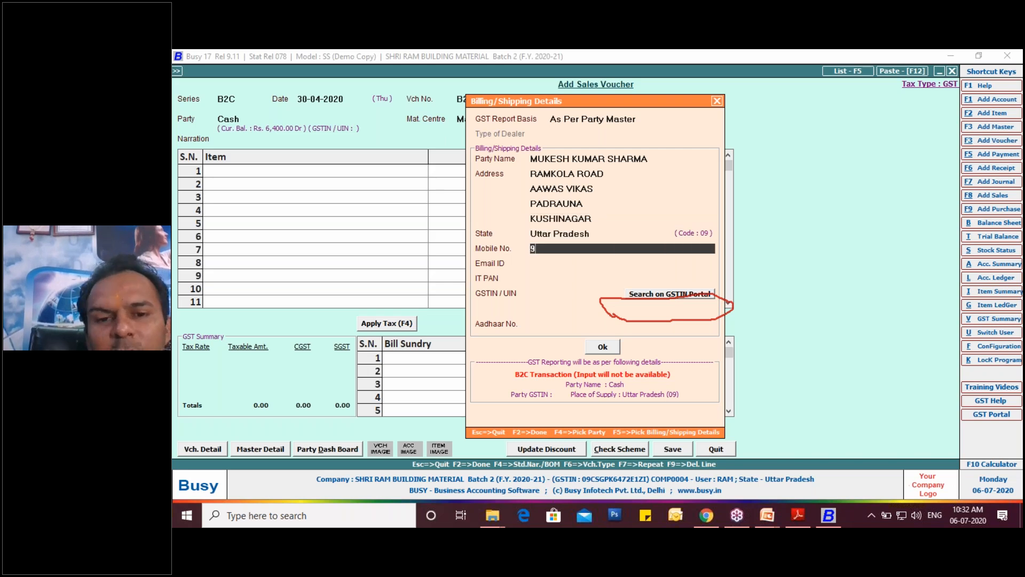
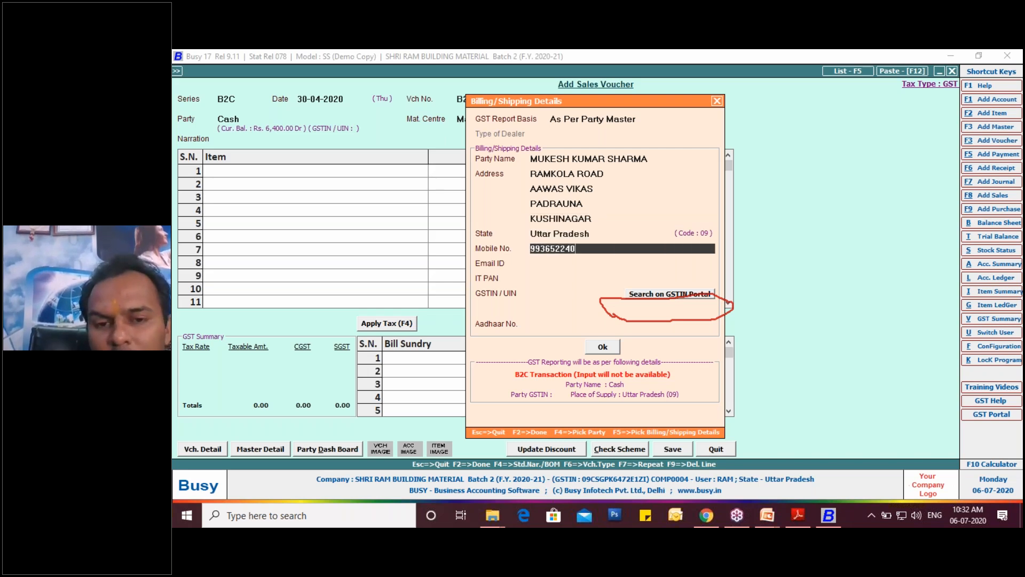
{"action": "key", "text": "Return"}
{"action": "key", "text": "Return"}
{"action": "key", "text": "Return"}
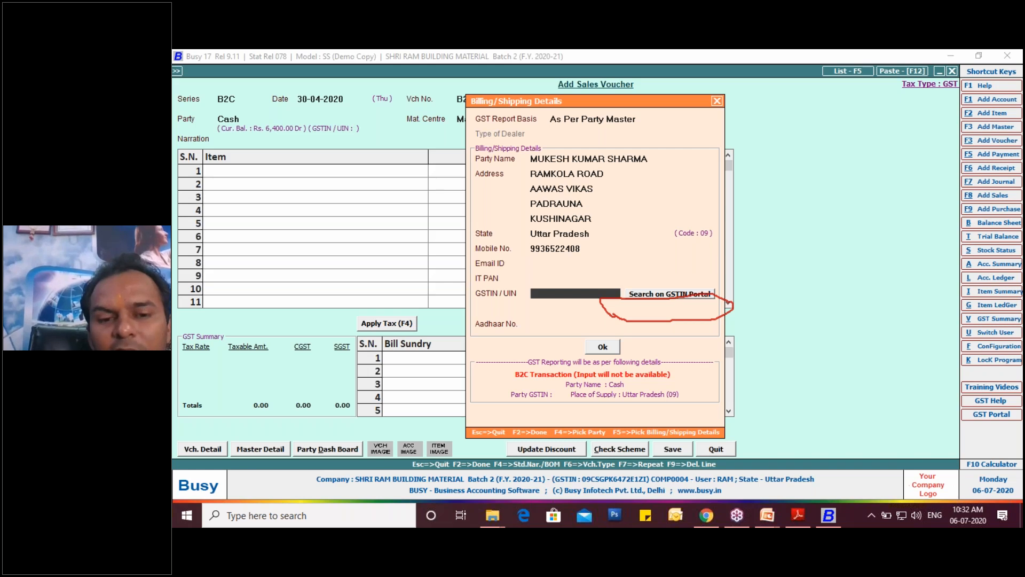
{"action": "left_click", "coordinate": [609, 348]}
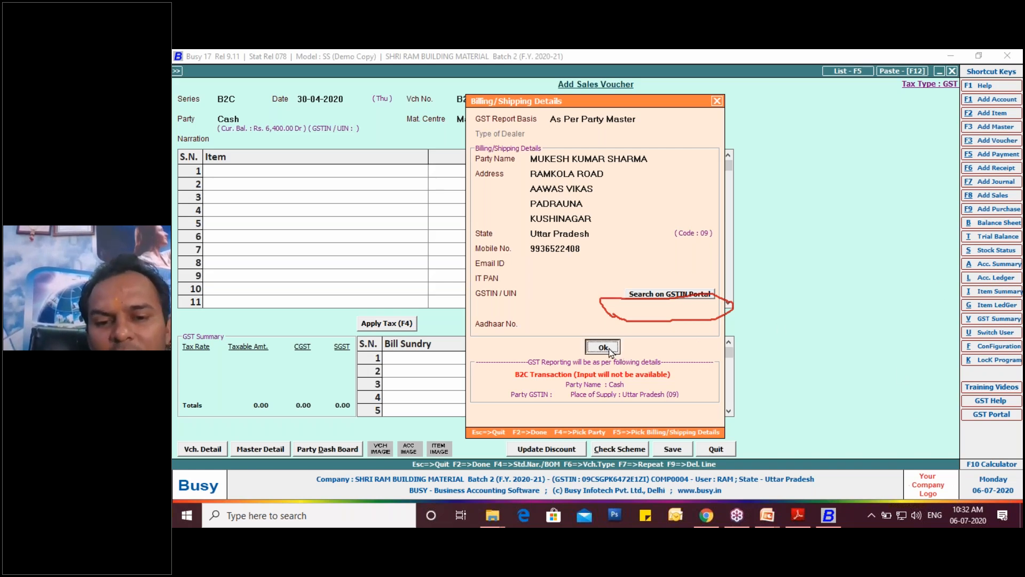
- Confirm the billing details and enter Bata Men's Formal Slip On Shoes with quantity 1 on the voucher's first item line
{"action": "key", "text": "Return"}
{"action": "key", "text": "Return"}
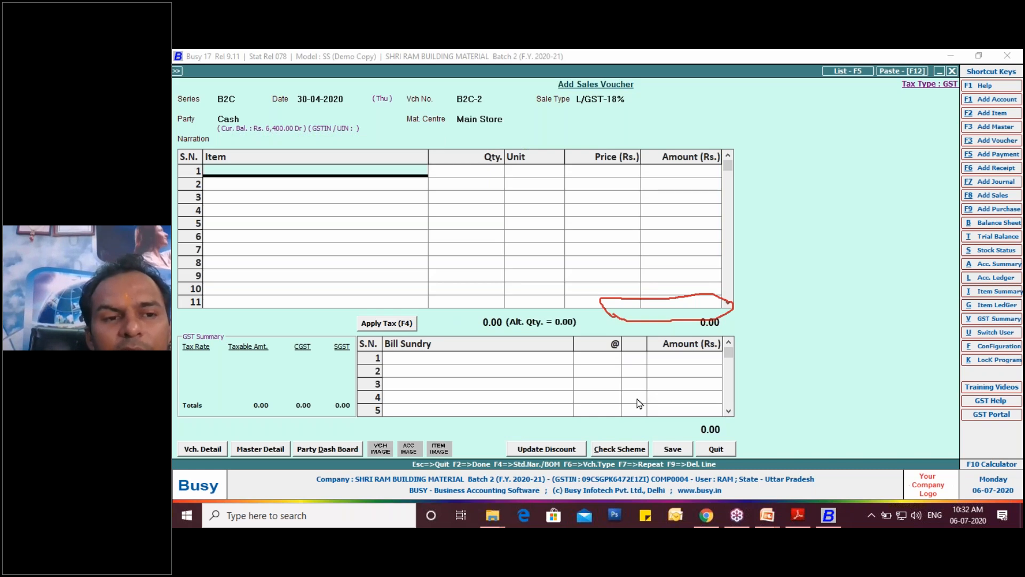
{"action": "key", "text": "Down"}
{"action": "key", "text": "Down"}
{"action": "key", "text": "Return"}
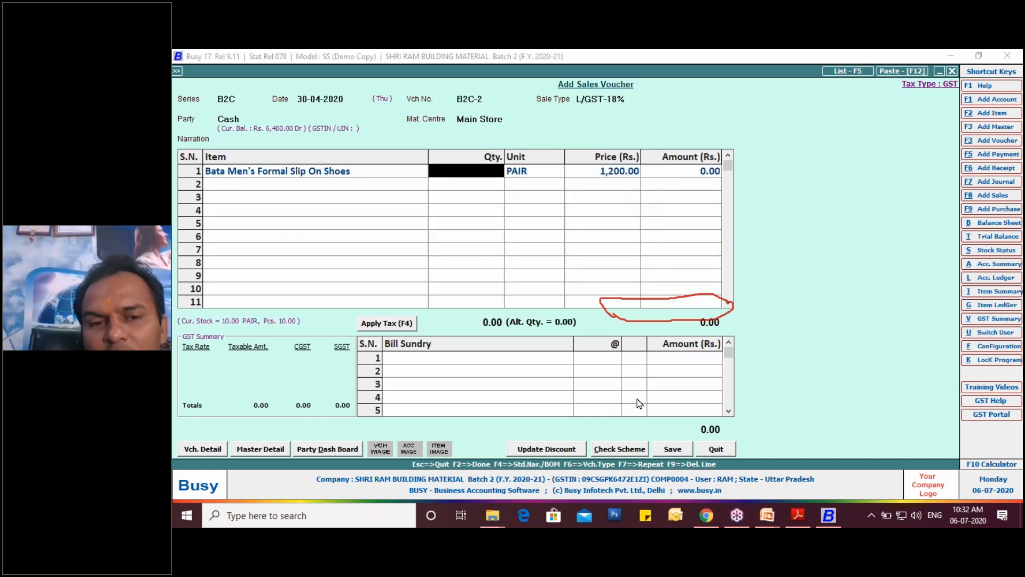
{"action": "type", "text": "1"}
{"action": "key", "text": "Return"}
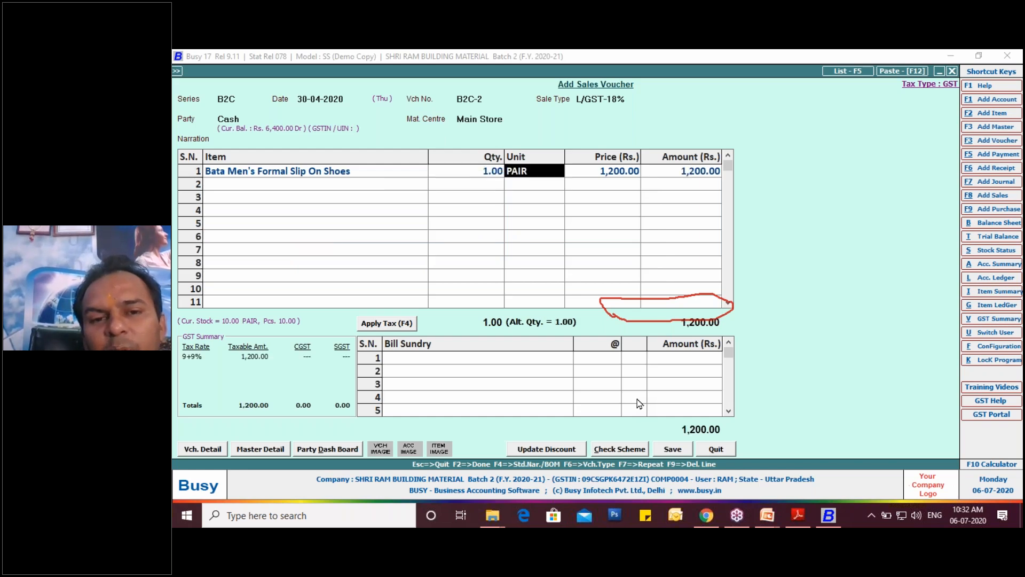
- Keep the unit PAIR and allocate the item's stock parameters to article Bindas, size 5, MRP 1,500.00, quantity 1
{"action": "key", "text": "Return"}
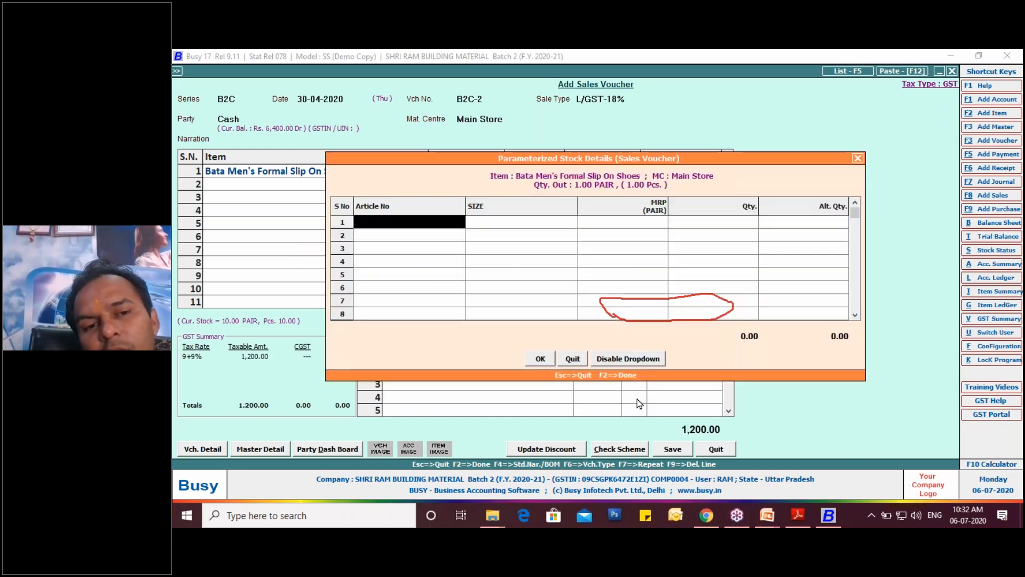
{"action": "key", "text": "Down"}
{"action": "key", "text": "Up"}
{"action": "key", "text": "Return"}
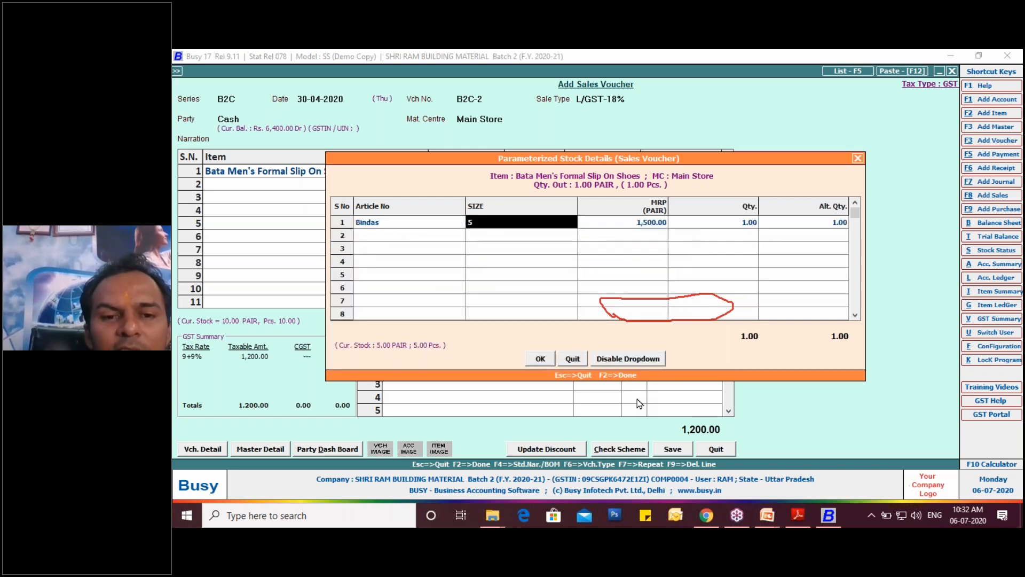
{"action": "key", "text": "BackSpace"}
{"action": "type", "text": "5"}
{"action": "key", "text": "Return"}
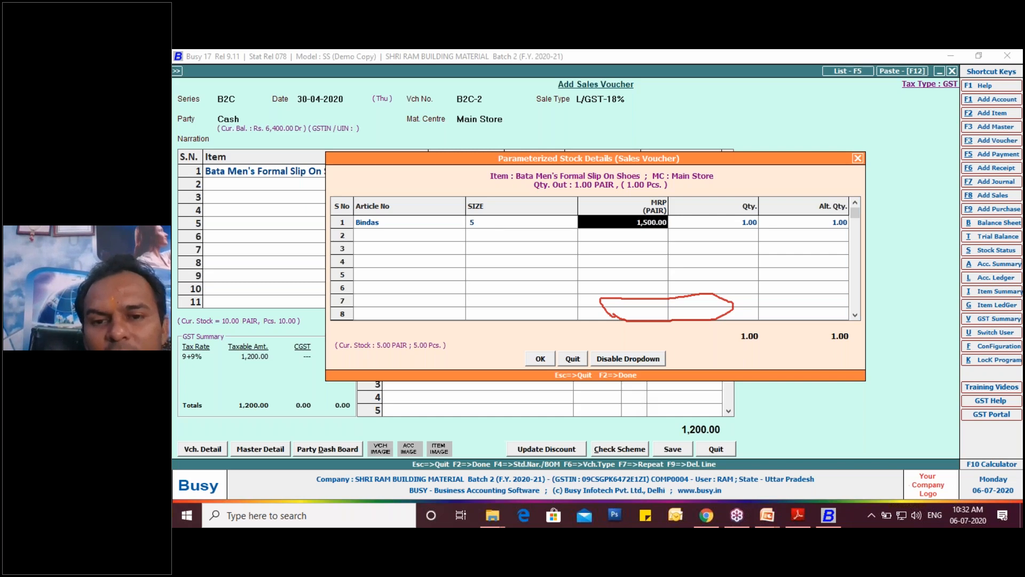
{"action": "key", "text": "Return"}
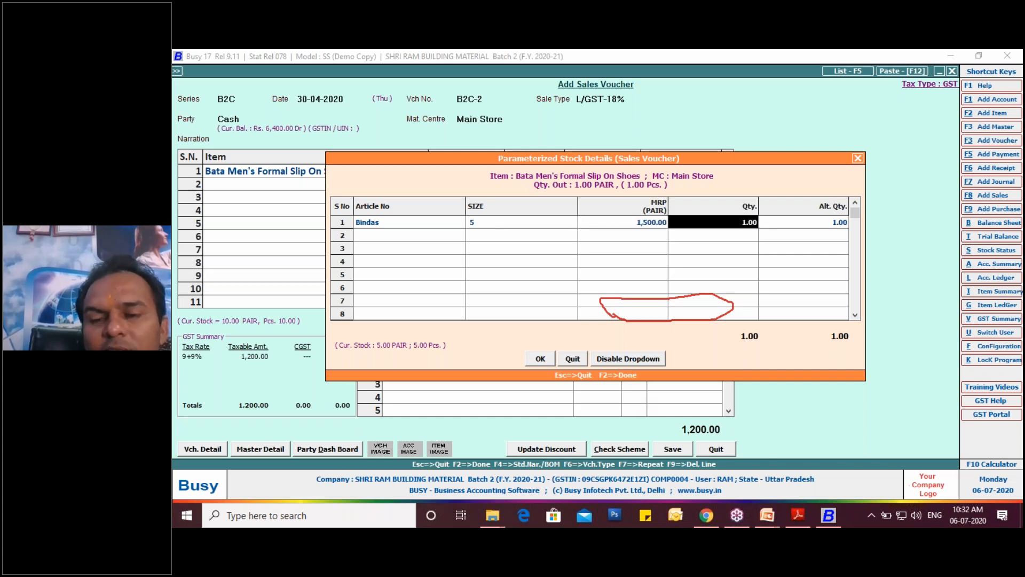
{"action": "key", "text": "Return"}
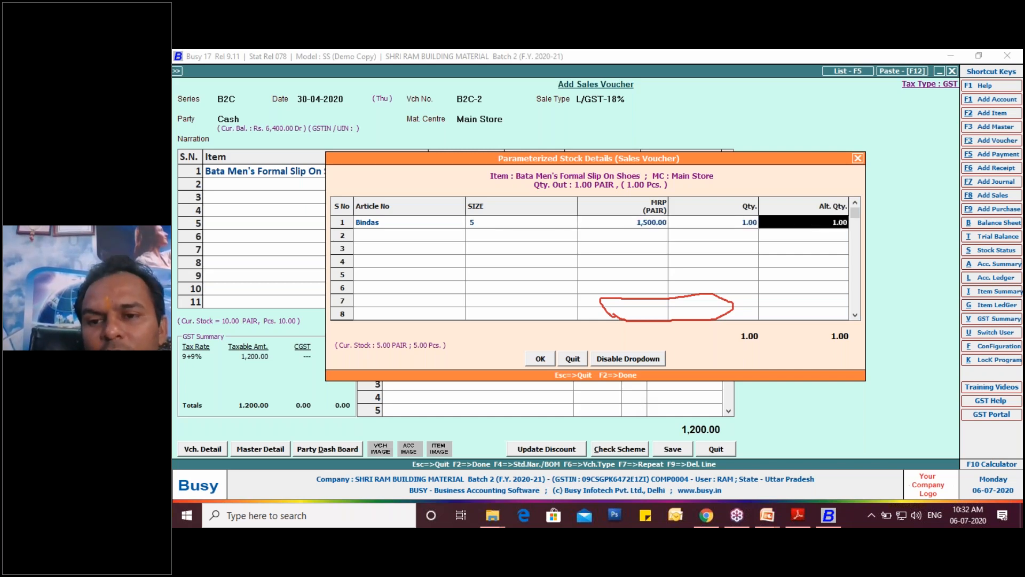
{"action": "key", "text": "Return"}
{"action": "key", "text": "Return"}
{"action": "key", "text": "Return"}
{"action": "key", "text": "Return"}
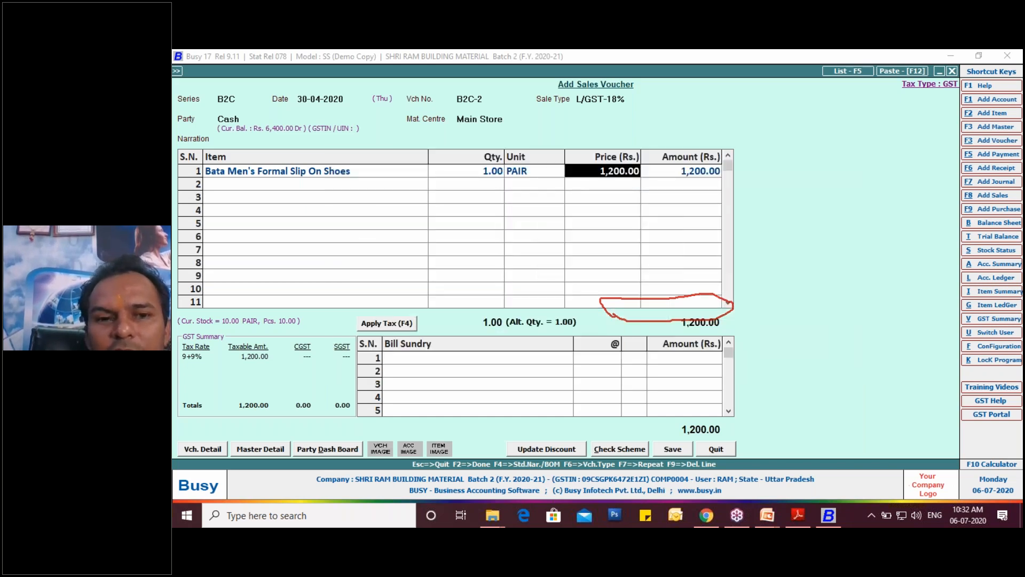
- Apply GST to the sales voucher and save it
{"action": "left_click", "coordinate": [397, 325]}
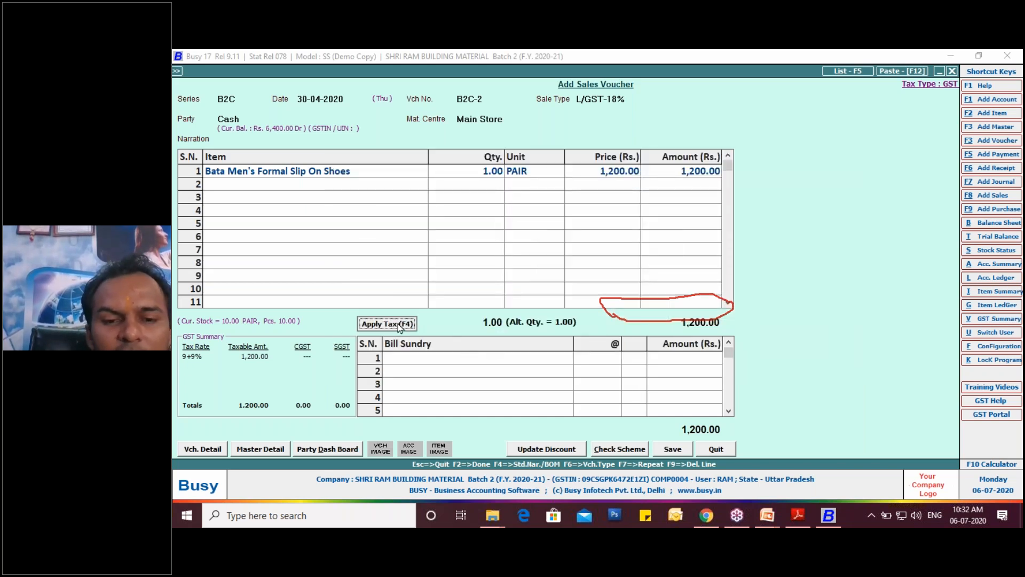
{"action": "key", "text": "Return"}
{"action": "key", "text": "Return"}
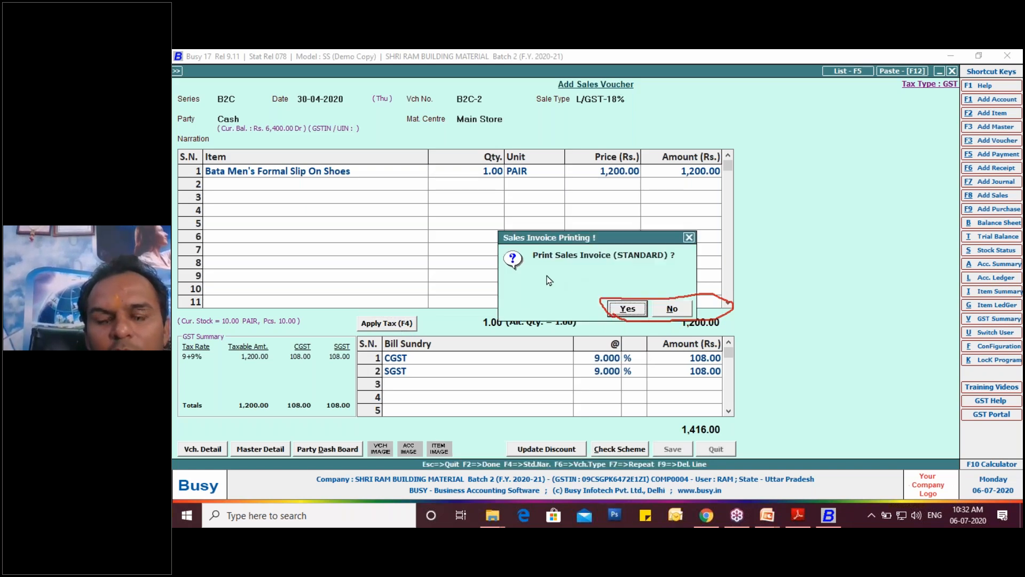
- Preview the sales invoice in the STANDARD format, check its columns and totals, and leave invoice printing
{"action": "left_click", "coordinate": [629, 309]}
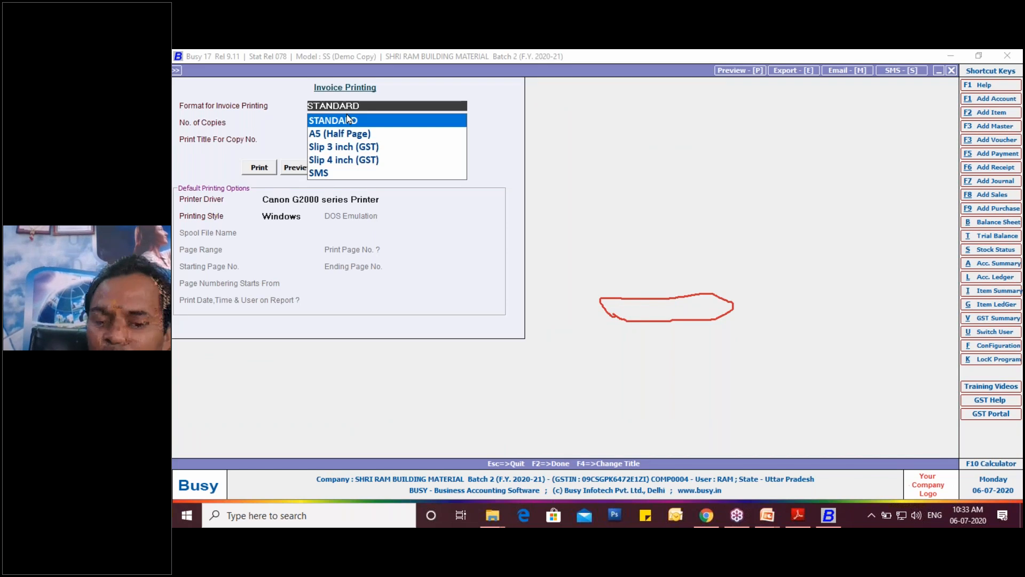
{"action": "left_click", "coordinate": [348, 119]}
{"action": "left_click", "coordinate": [295, 167]}
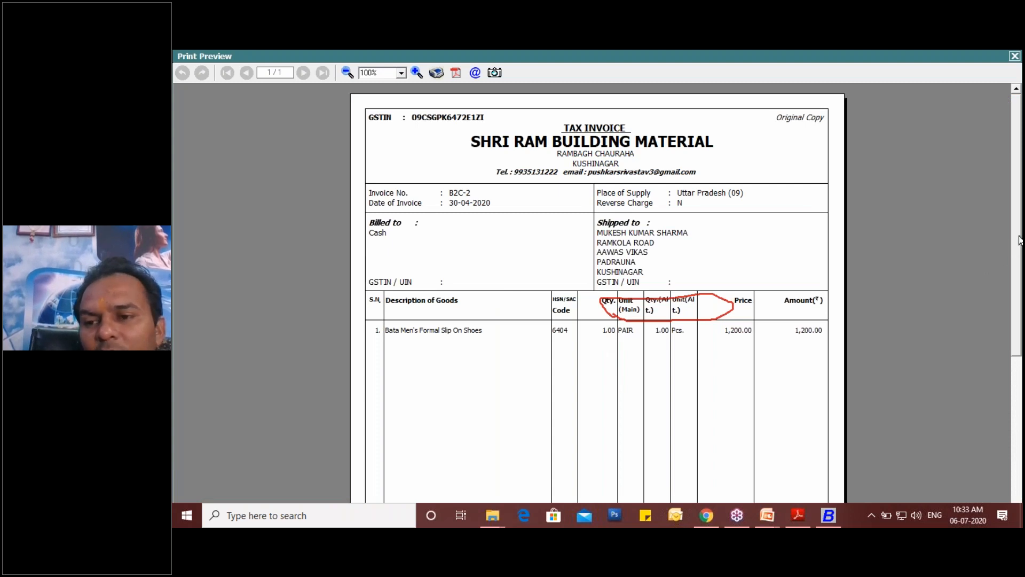
{"action": "left_click", "coordinate": [925, 315]}
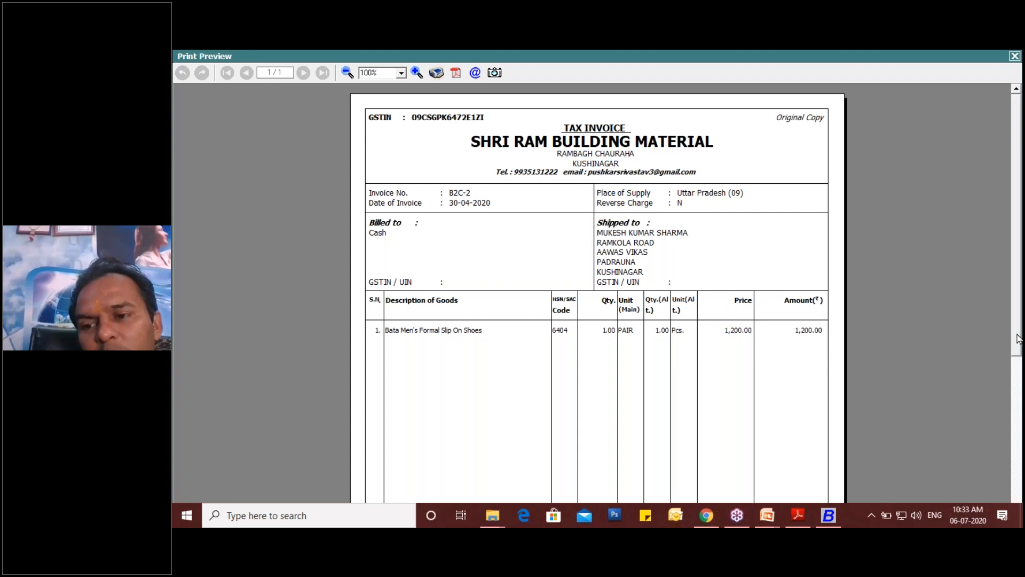
{"action": "left_click_drag", "start_coordinate": [1017, 345], "coordinate": [1002, 400]}
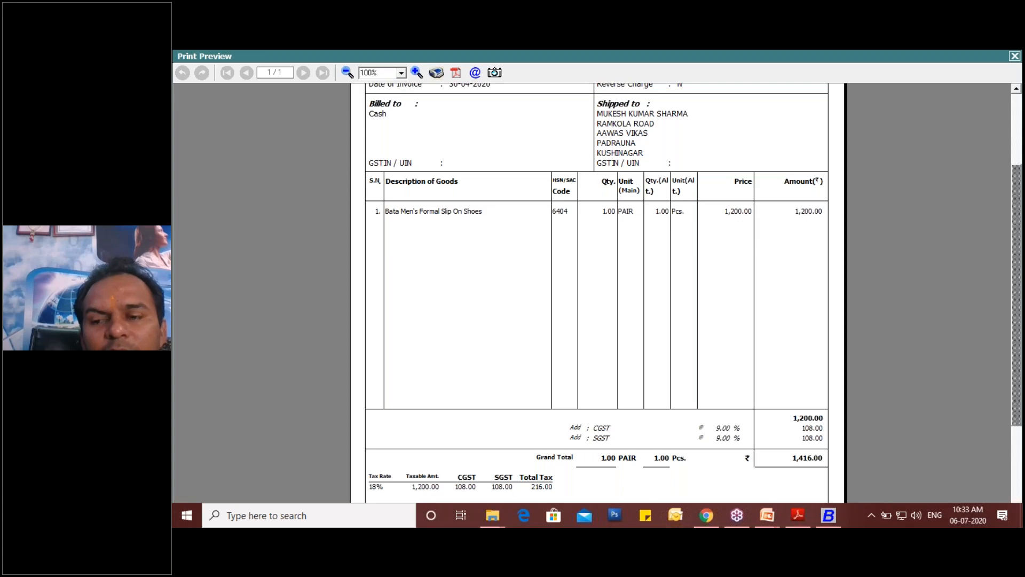
{"action": "left_click", "coordinate": [1015, 56]}
{"action": "key", "text": "Escape"}
{"action": "key", "text": "Escape"}
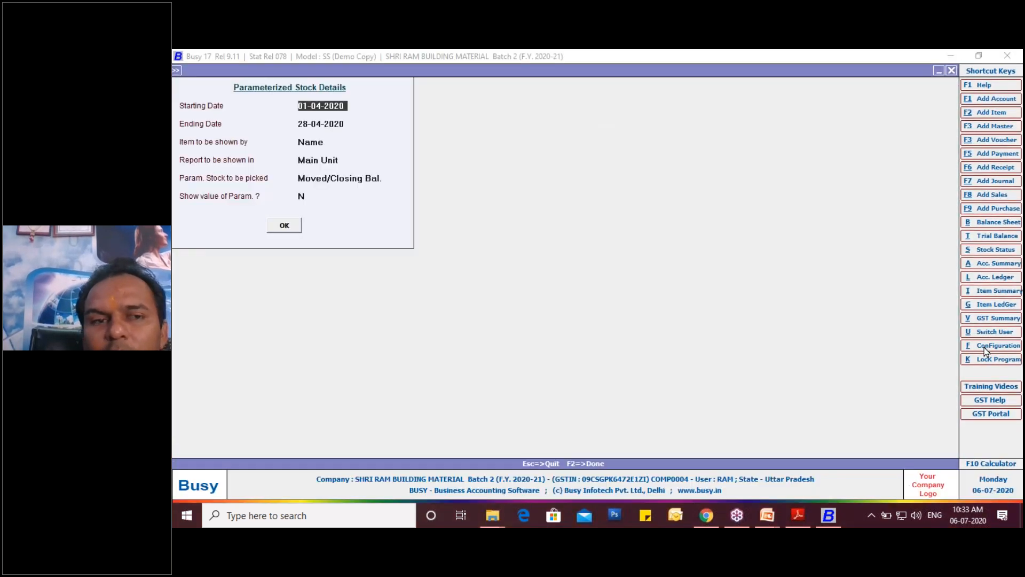
- Open the standard document configuration for the Sales Invoice under invoice and document printing
{"action": "key", "text": "Left"}
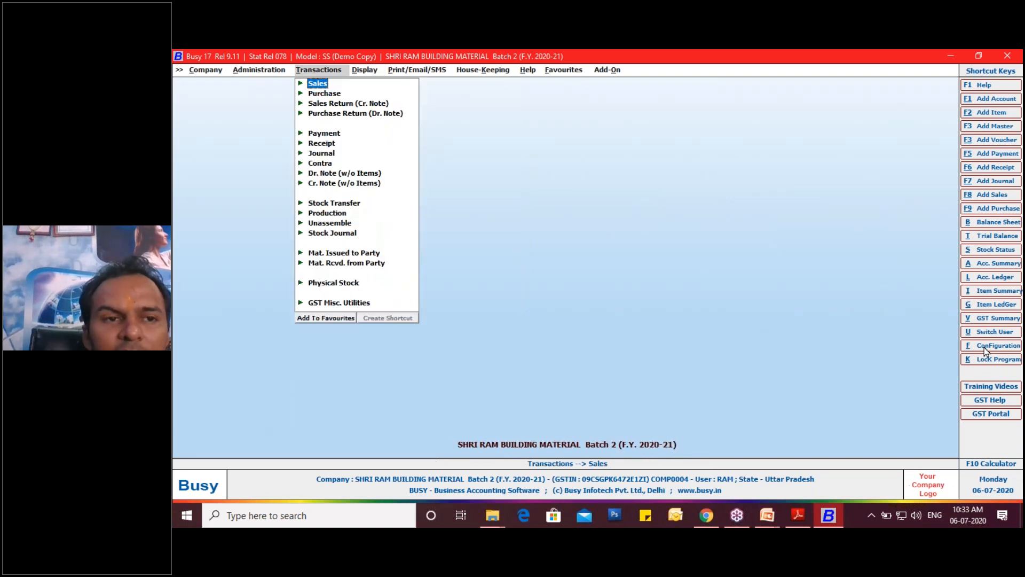
{"action": "key", "text": "Left"}
{"action": "key", "text": "Down"}
{"action": "key", "text": "Return"}
{"action": "key", "text": "Down"}
{"action": "key", "text": "Down"}
{"action": "key", "text": "Down"}
{"action": "key", "text": "Down"}
{"action": "key", "text": "Down"}
{"action": "key", "text": "Down"}
{"action": "key", "text": "Down"}
{"action": "key", "text": "Down"}
{"action": "key", "text": "Down"}
{"action": "key", "text": "Down"}
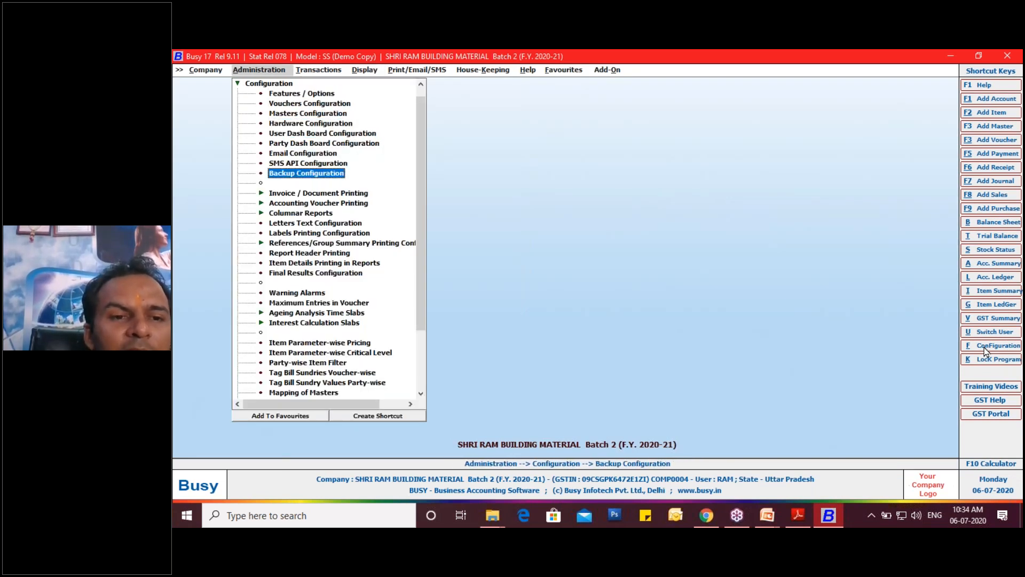
{"action": "key", "text": "Return"}
{"action": "key", "text": "Down"}
{"action": "key", "text": "Return"}
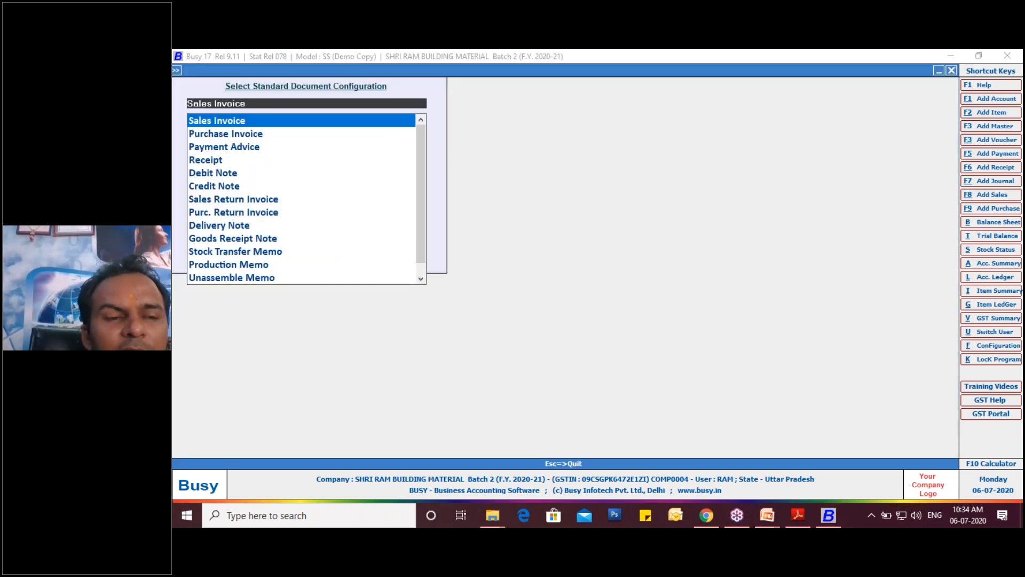
{"action": "key", "text": "Return"}
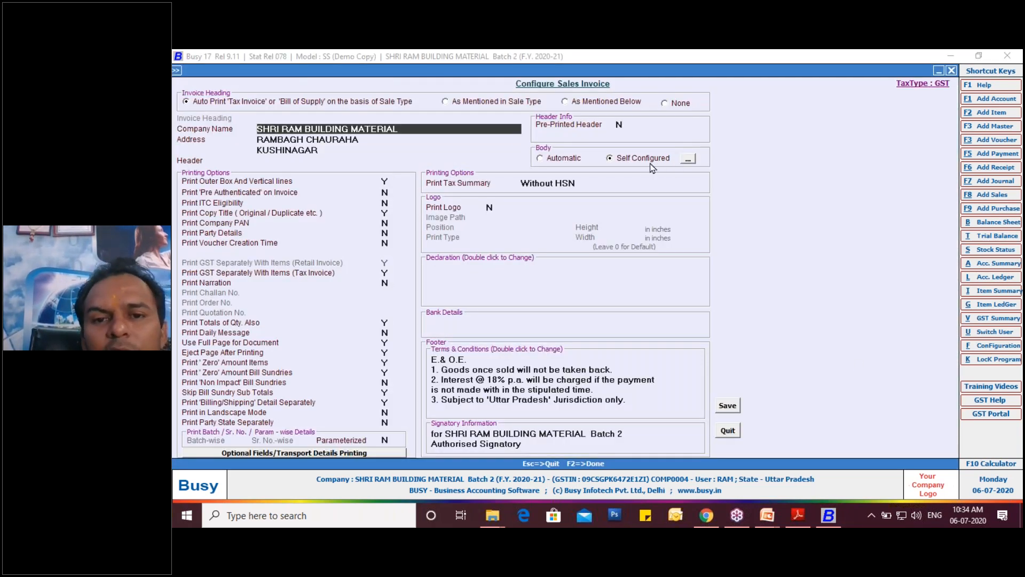
- Add an Item MRP column 8 characters wide, captioned MRP, to the self-configured invoice body
{"action": "left_click", "coordinate": [688, 159]}
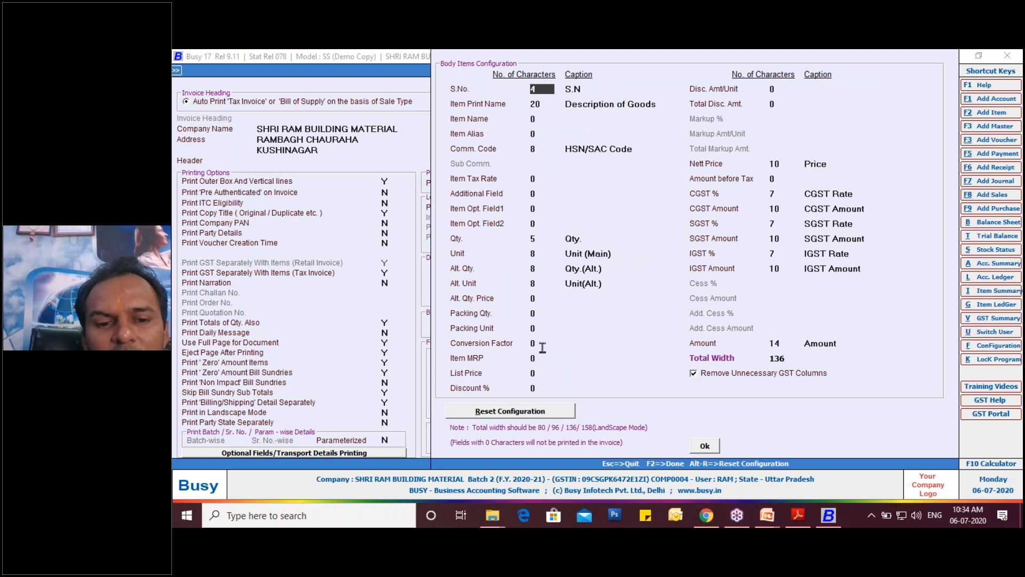
{"action": "left_click", "coordinate": [537, 361]}
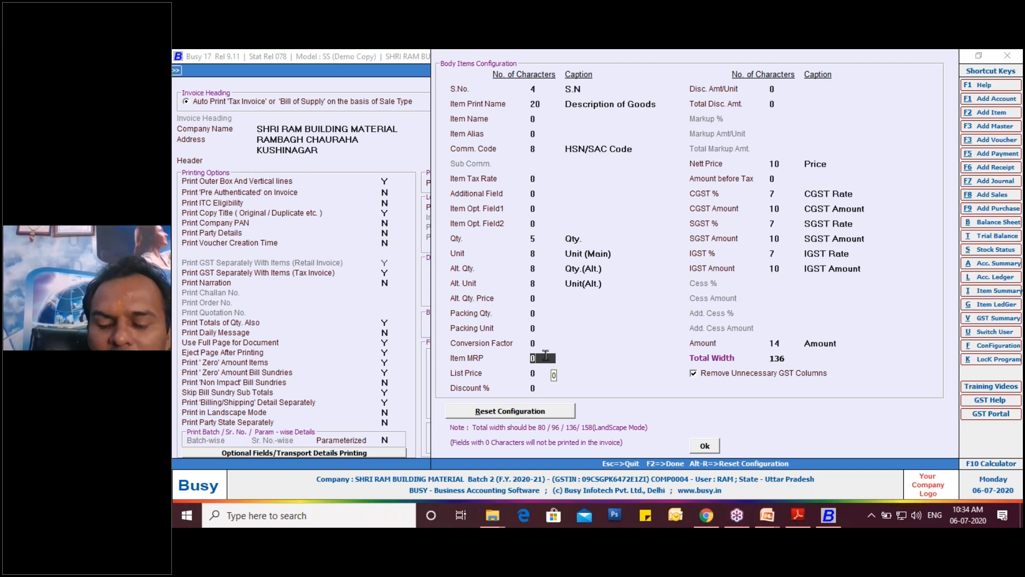
{"action": "type", "text": "8"}
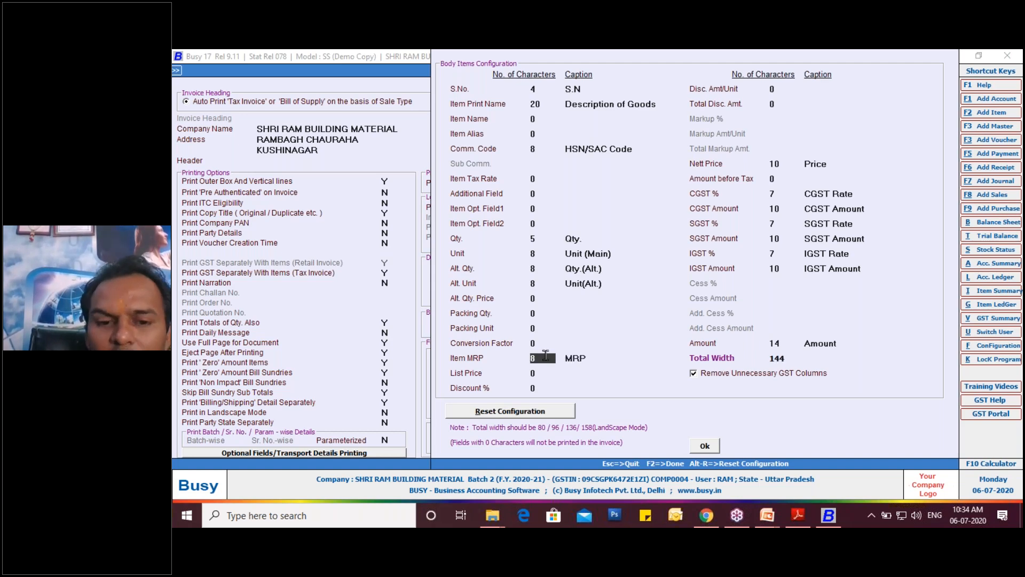
{"action": "key", "text": "Return"}
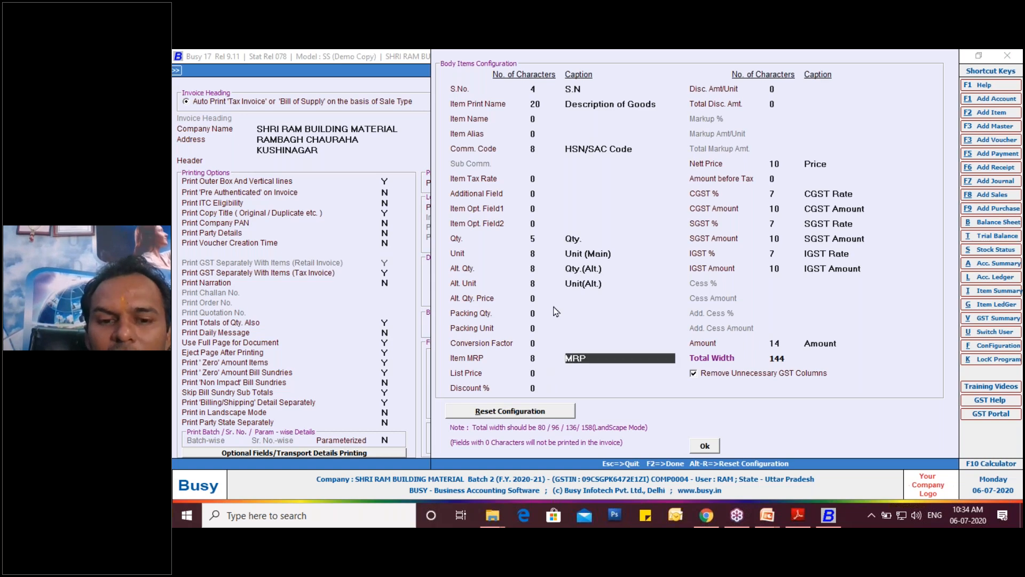
- Set the invoice body's Nett Price width to 8 characters and its Qty. width to 4
{"action": "left_click", "coordinate": [532, 239]}
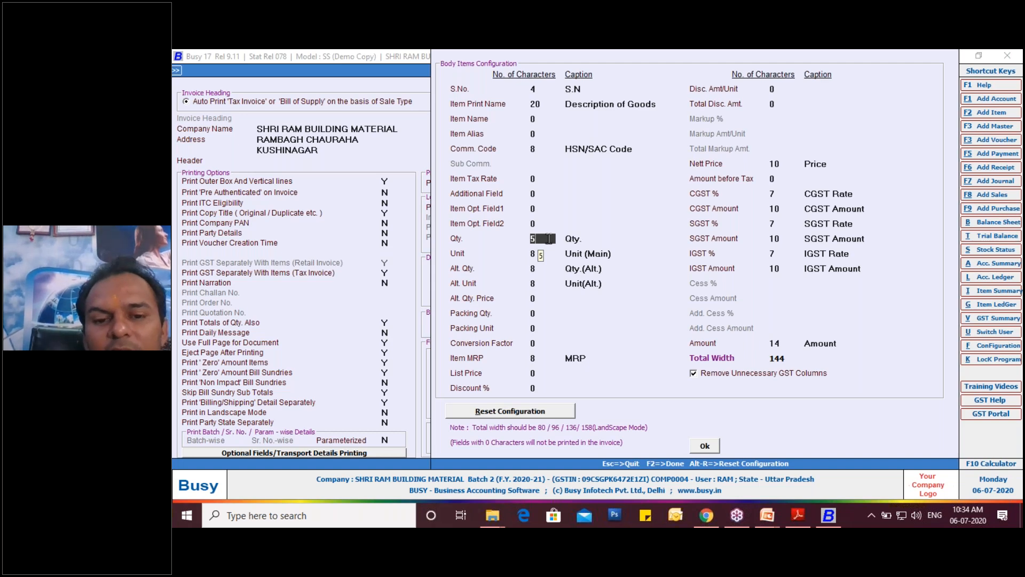
{"action": "left_click", "coordinate": [786, 166]}
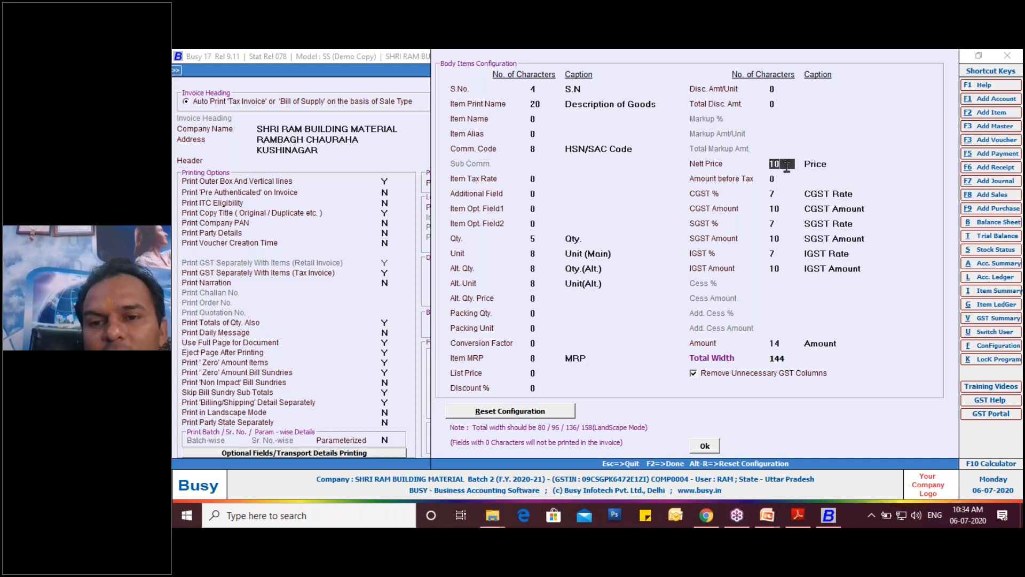
{"action": "key", "text": "BackSpace"}
{"action": "key", "text": "BackSpace"}
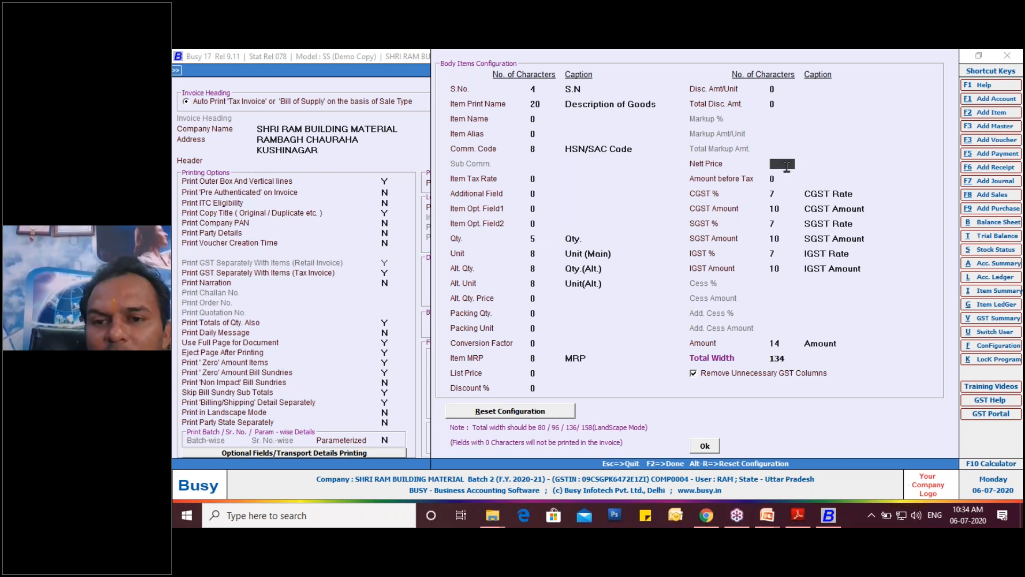
{"action": "type", "text": "8"}
{"action": "key", "text": "Return"}
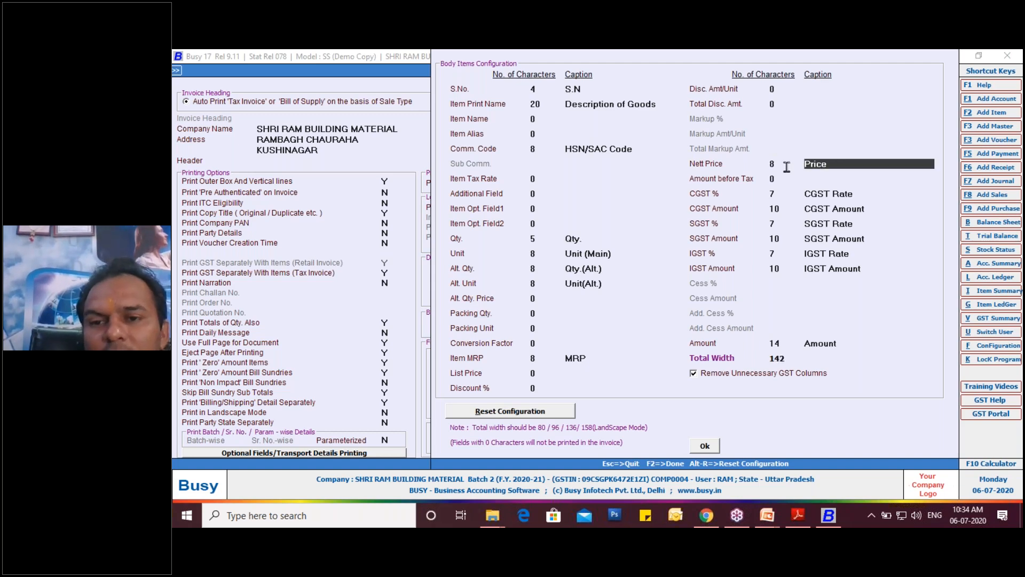
{"action": "left_click", "coordinate": [542, 238]}
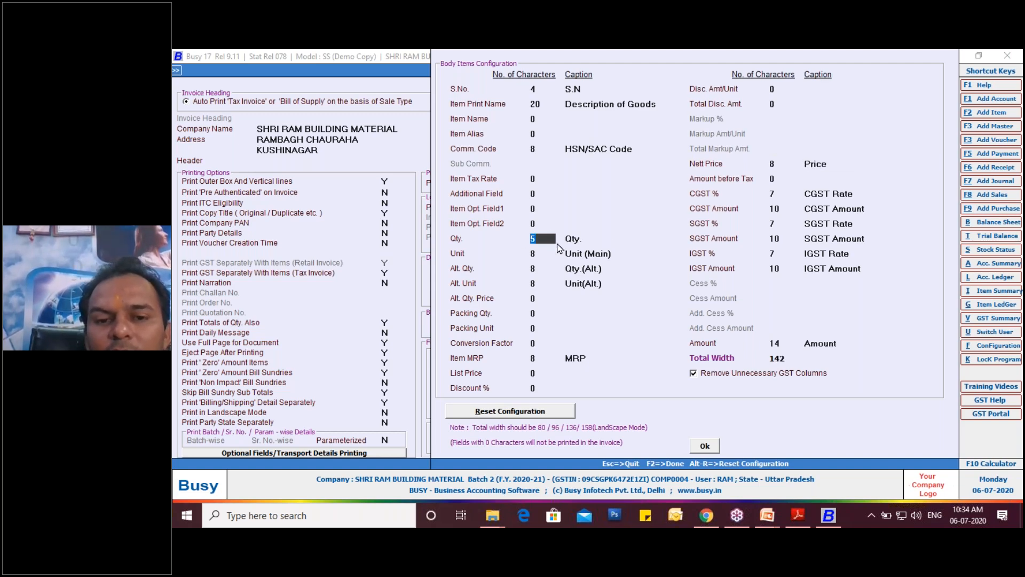
{"action": "type", "text": "4"}
{"action": "key", "text": "Return"}
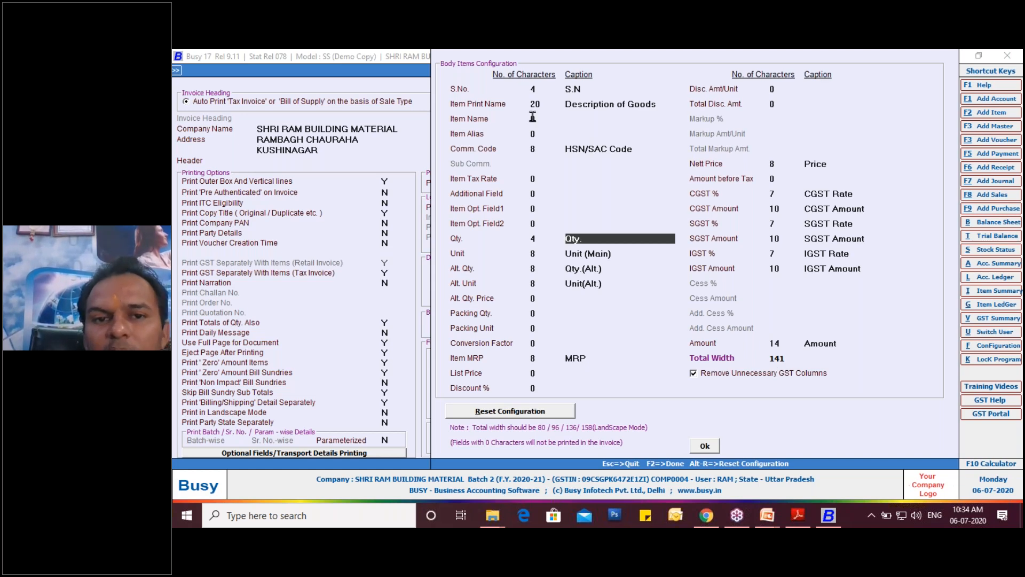
- Set the Item Print Name width to 15 characters, save the sales invoice configuration and leave the configuration screens
{"action": "left_click", "coordinate": [545, 104]}
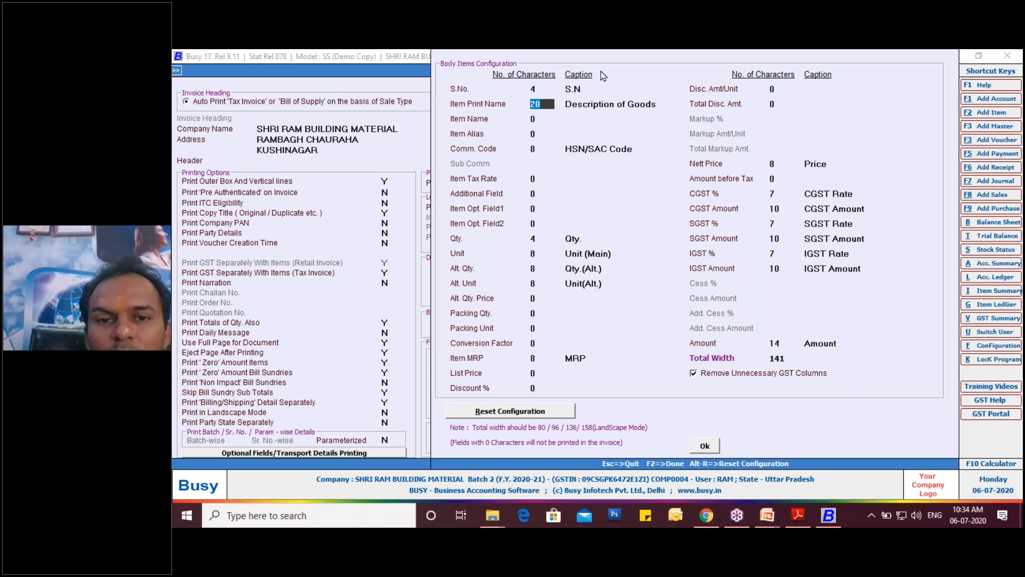
{"action": "type", "text": "15"}
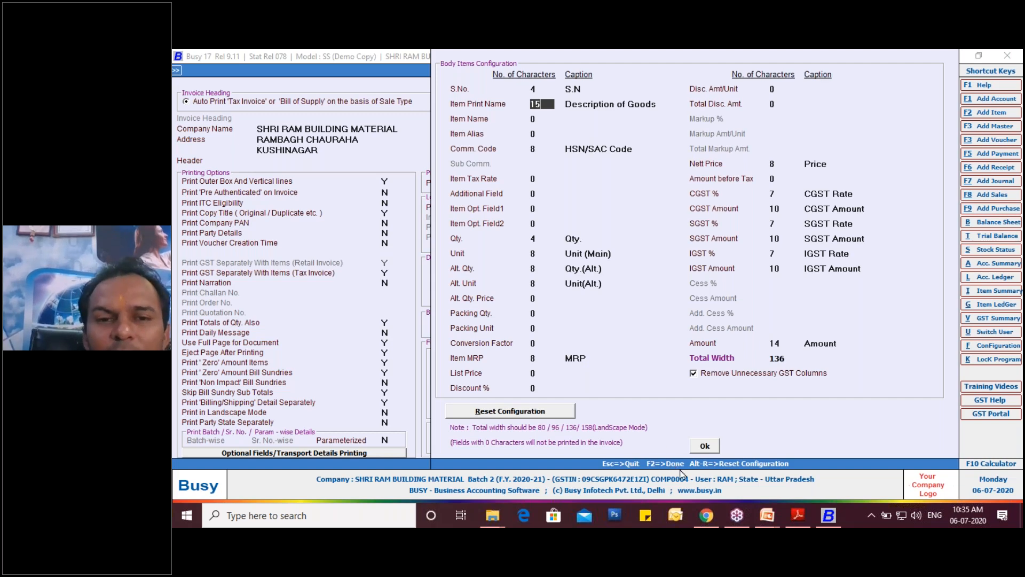
{"action": "left_click", "coordinate": [703, 448]}
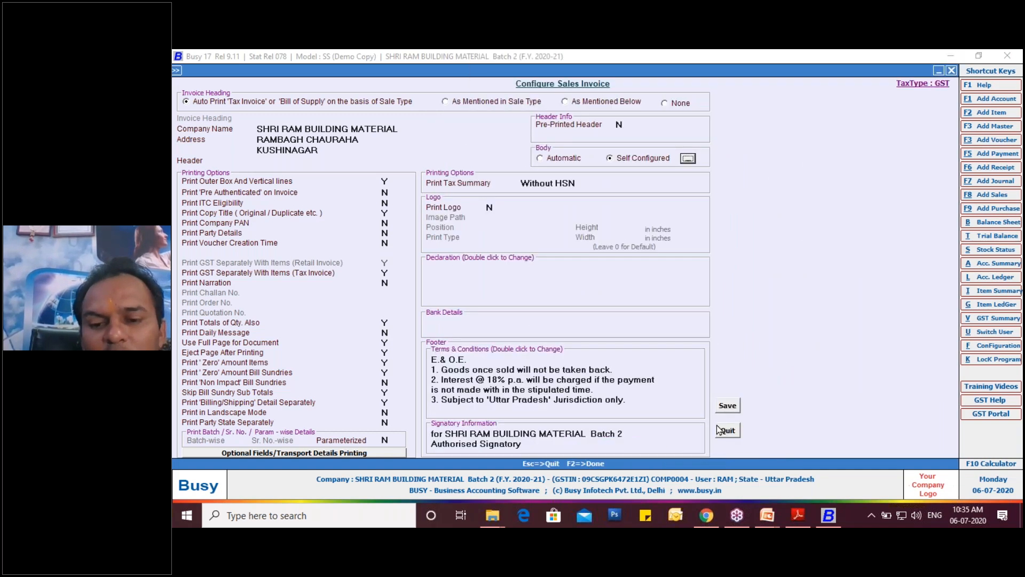
{"action": "left_click", "coordinate": [727, 406]}
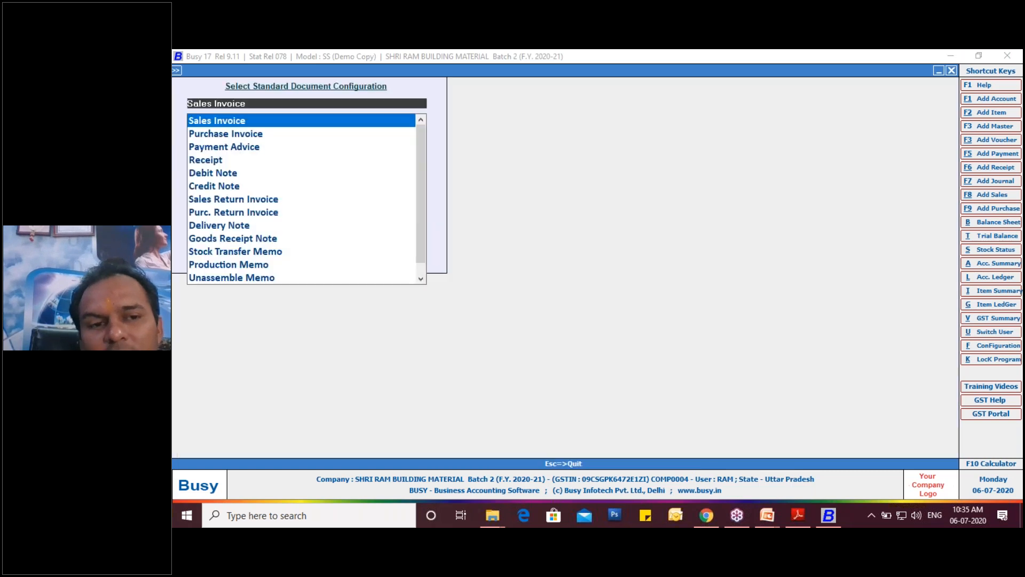
{"action": "key", "text": "Escape"}
{"action": "key", "text": "Escape"}
{"action": "key", "text": "Escape"}
{"action": "key", "text": "Escape"}
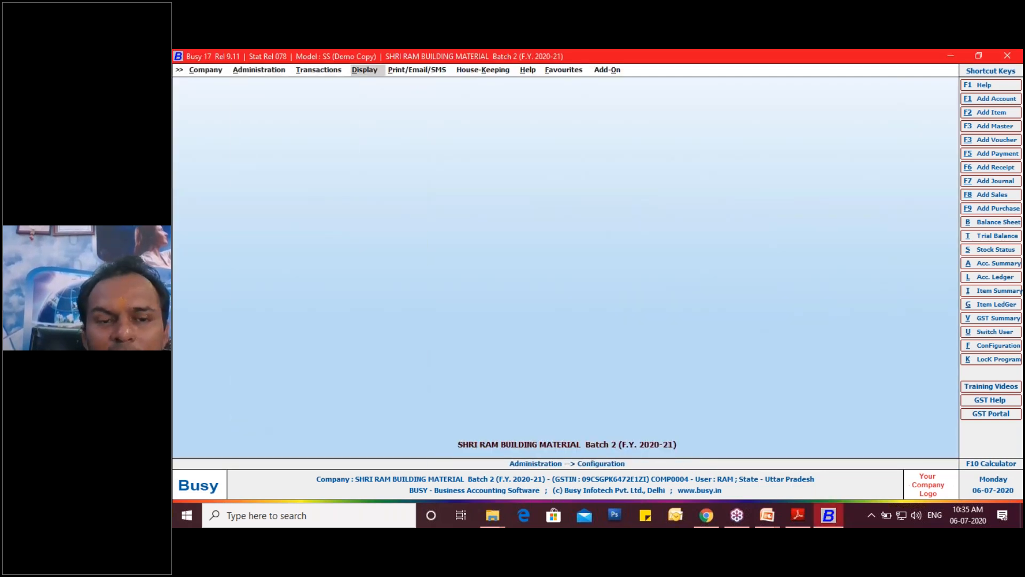
{"action": "key", "text": "Left"}
{"action": "key", "text": "Left"}
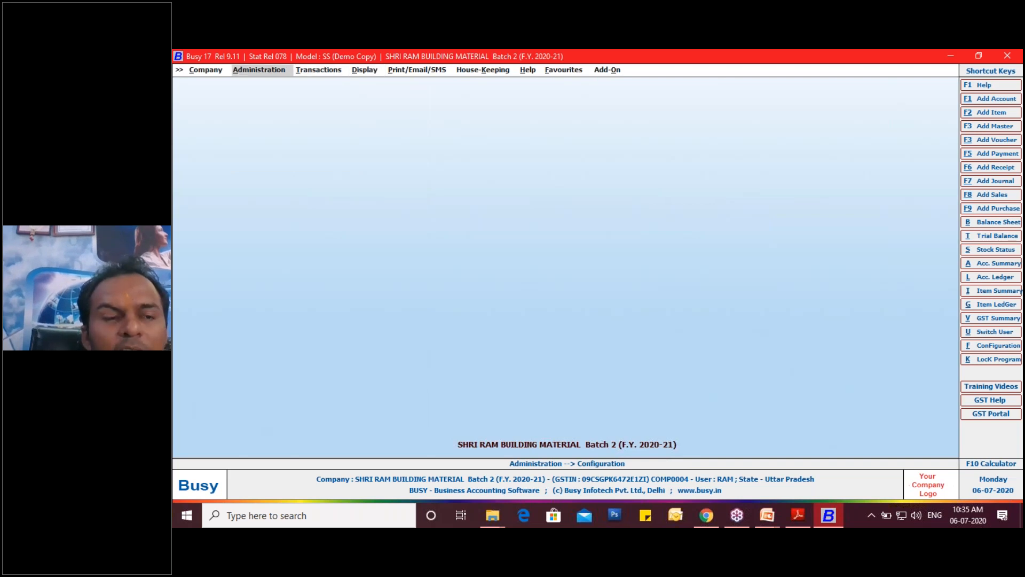
{"action": "key", "text": "Escape"}
{"action": "key", "text": "Escape"}
{"action": "key", "text": "Right"}
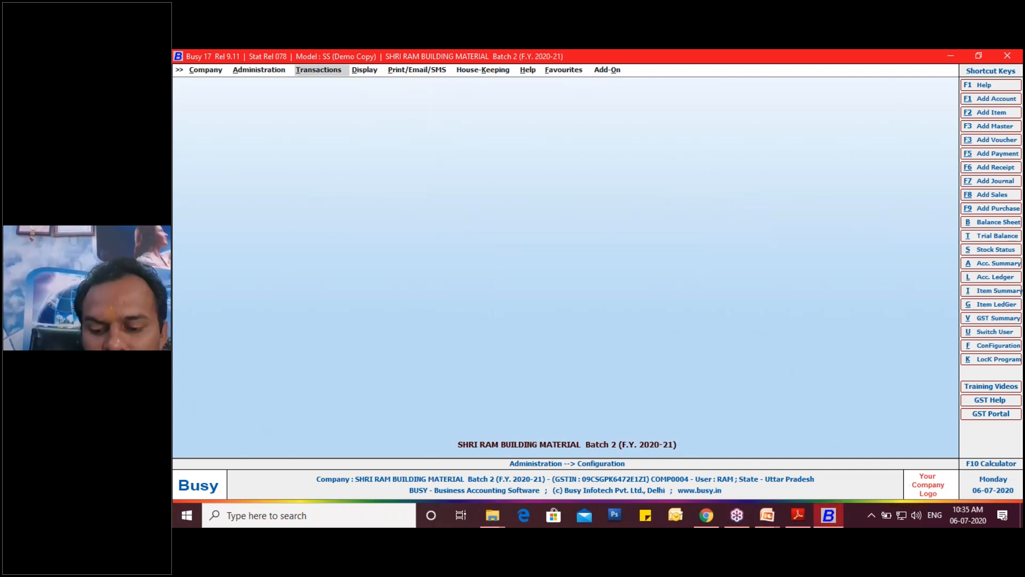
{"action": "key", "text": "Down"}
{"action": "key", "text": "Down"}
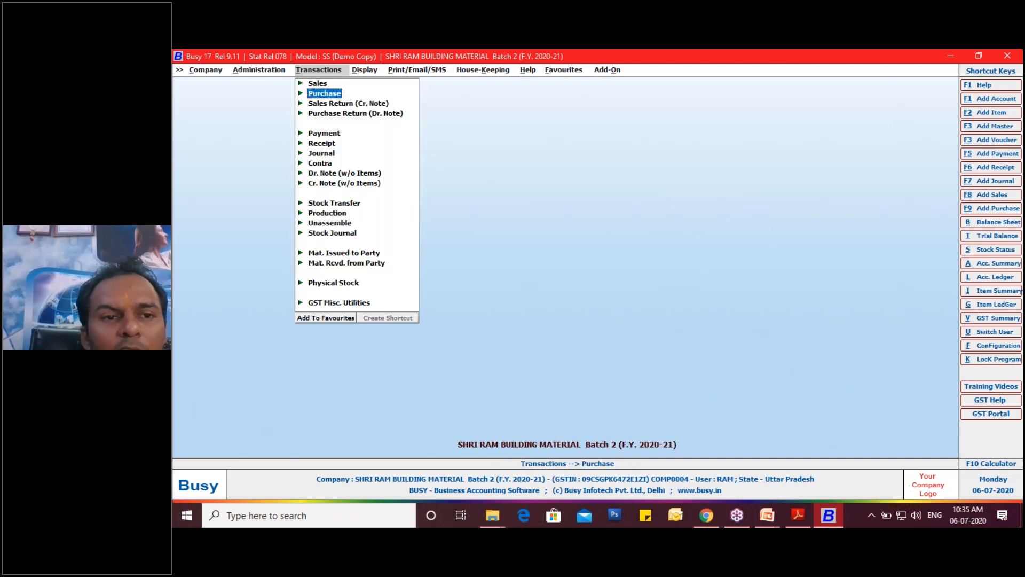
{"action": "key", "text": "Up"}
{"action": "key", "text": "Escape"}
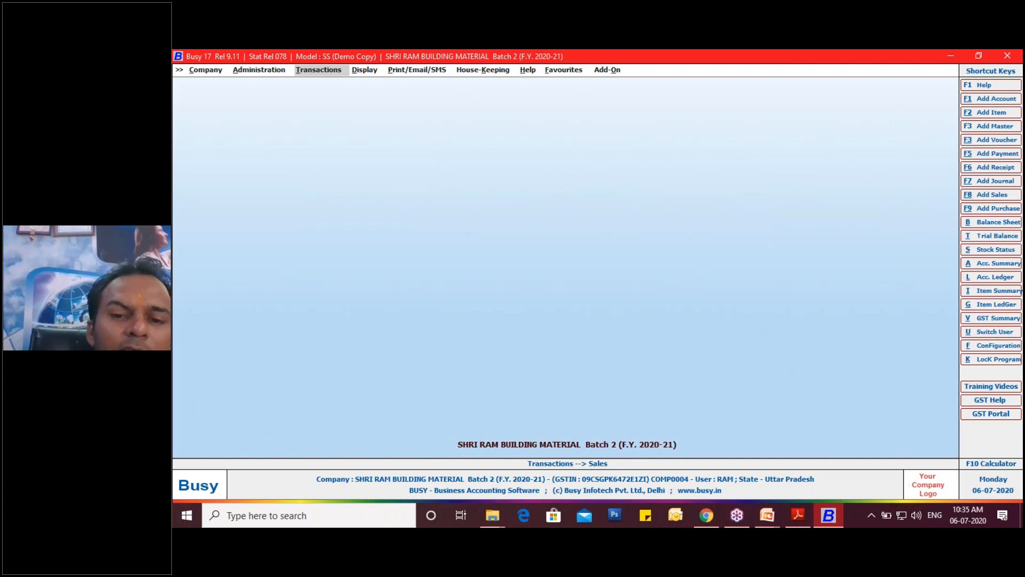
- Display the Stock Ledger for Bata Men's Formal Slip On Shoes from 01-04-2020 to 30-04-2020 without value or parameterized details
{"action": "key", "text": "alt+g"}
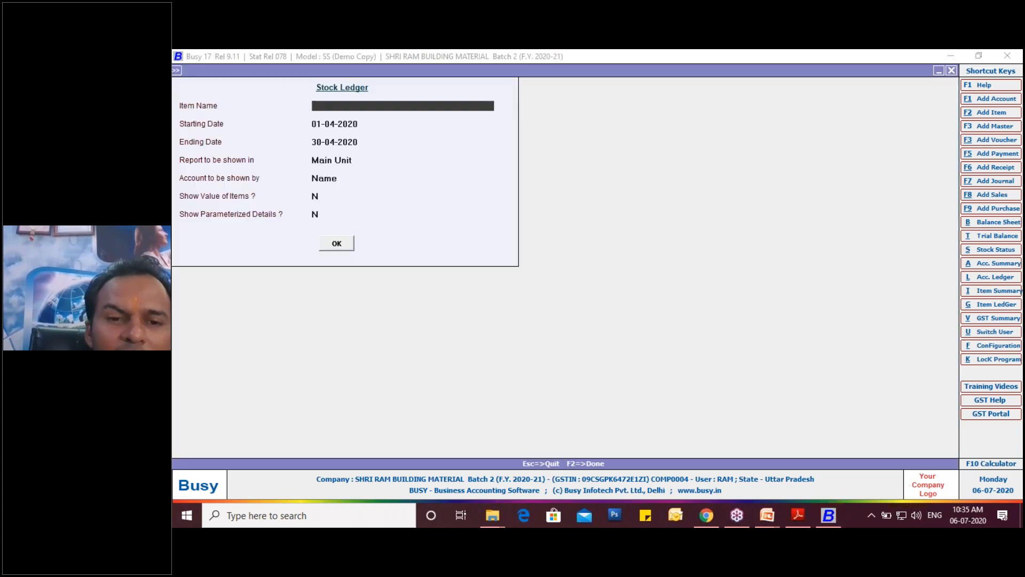
{"action": "key", "text": "space"}
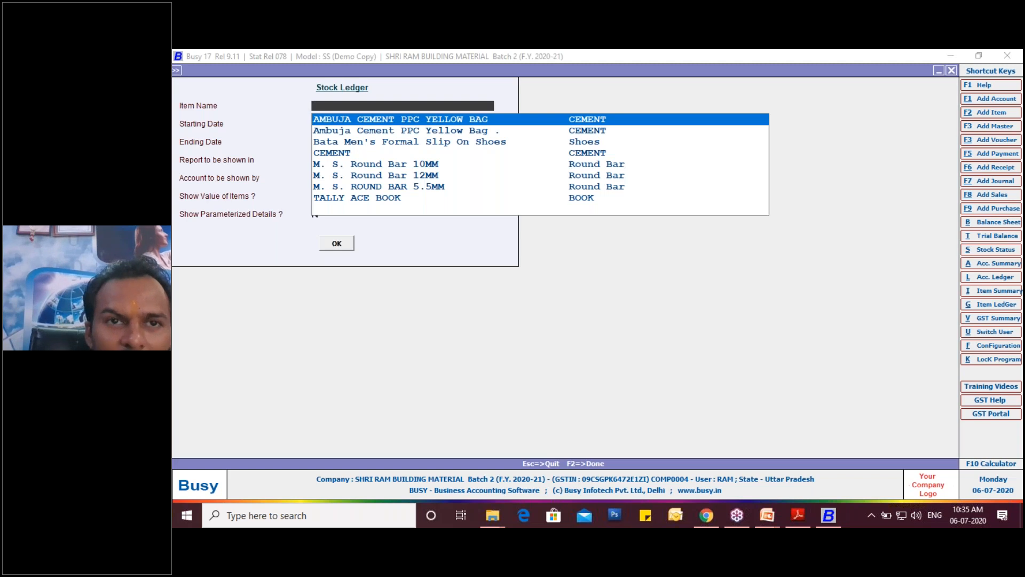
{"action": "key", "text": "Down"}
{"action": "key", "text": "Down"}
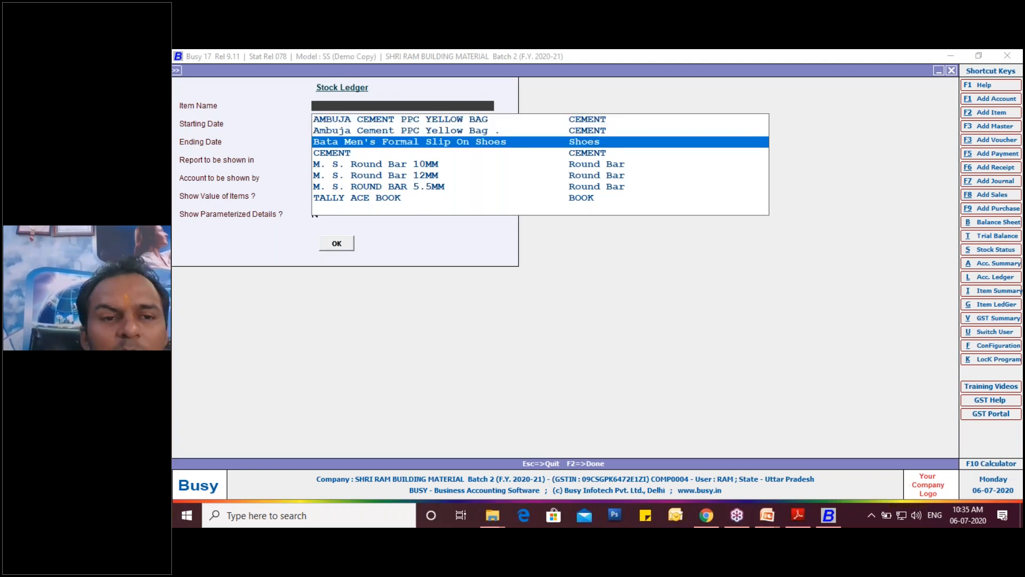
{"action": "key", "text": "Return"}
{"action": "key", "text": "Return"}
{"action": "key", "text": "Return"}
{"action": "key", "text": "Return"}
{"action": "key", "text": "Return"}
{"action": "key", "text": "Return"}
{"action": "key", "text": "Return"}
{"action": "key", "text": "Return"}
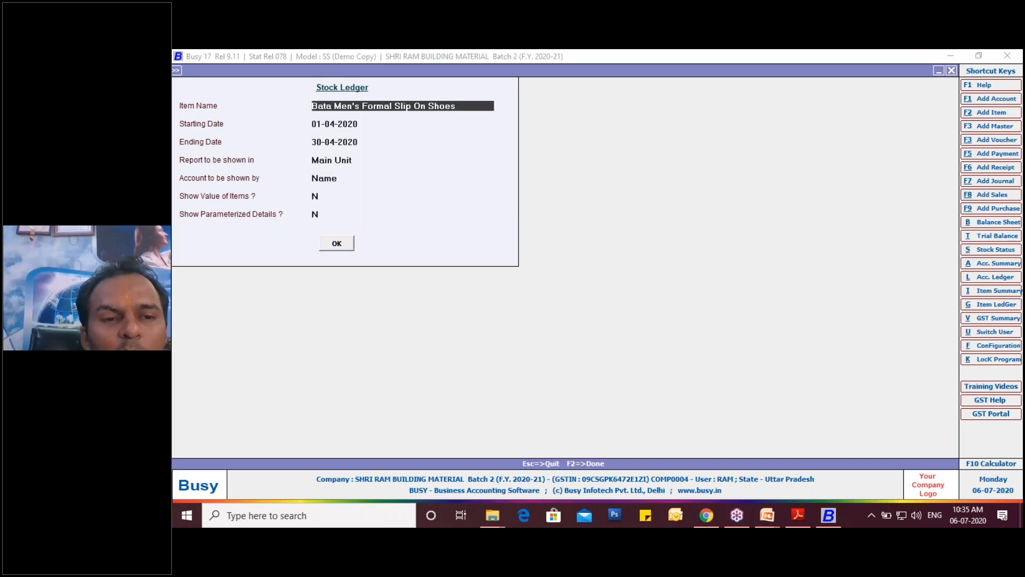
{"action": "key", "text": "Down"}
{"action": "key", "text": "Up"}
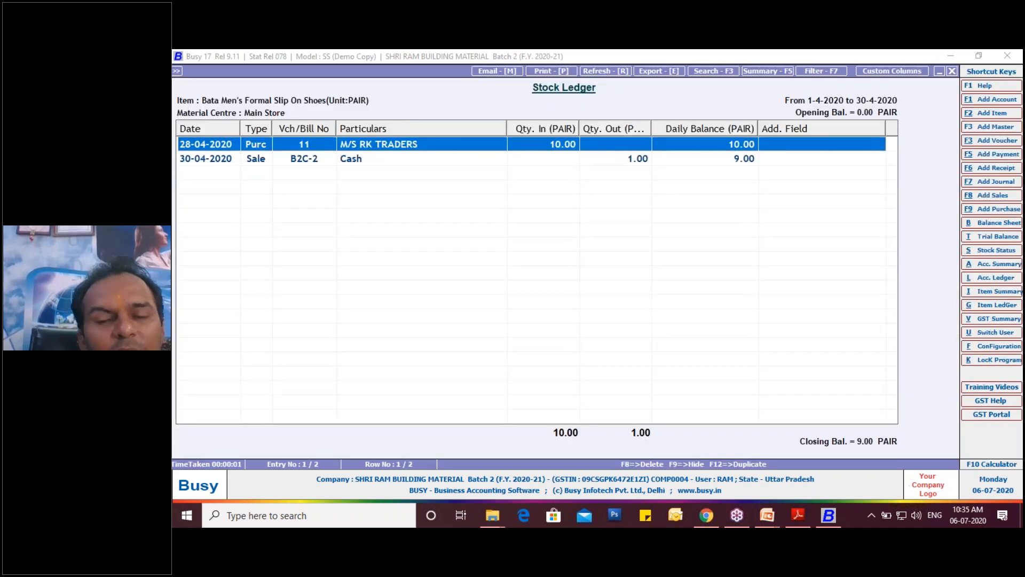
- Open the 30-04-2020 cash sale voucher from the ledger and preview its printed invoice down to the tax lines
{"action": "key", "text": "Down"}
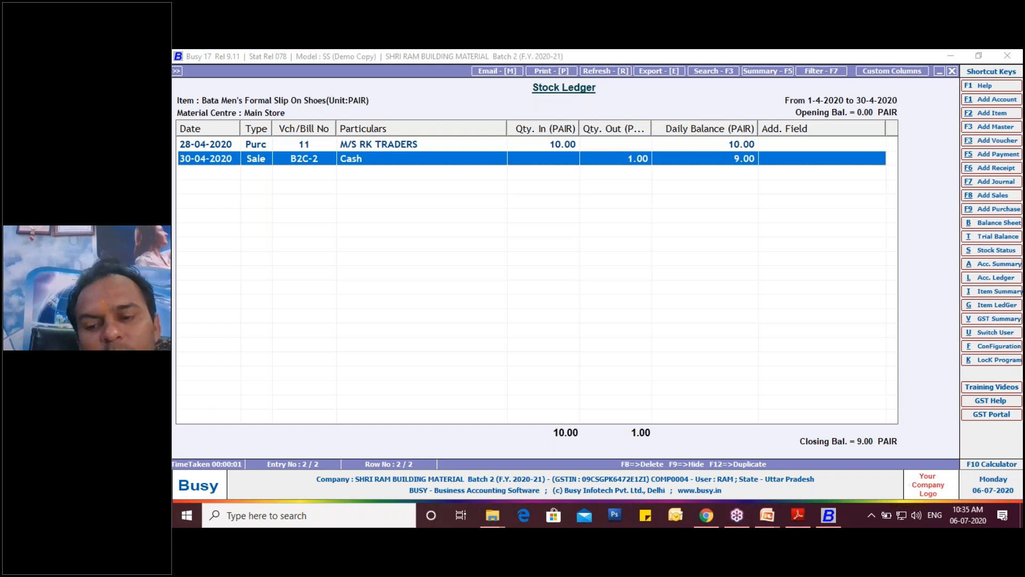
{"action": "key", "text": "Return"}
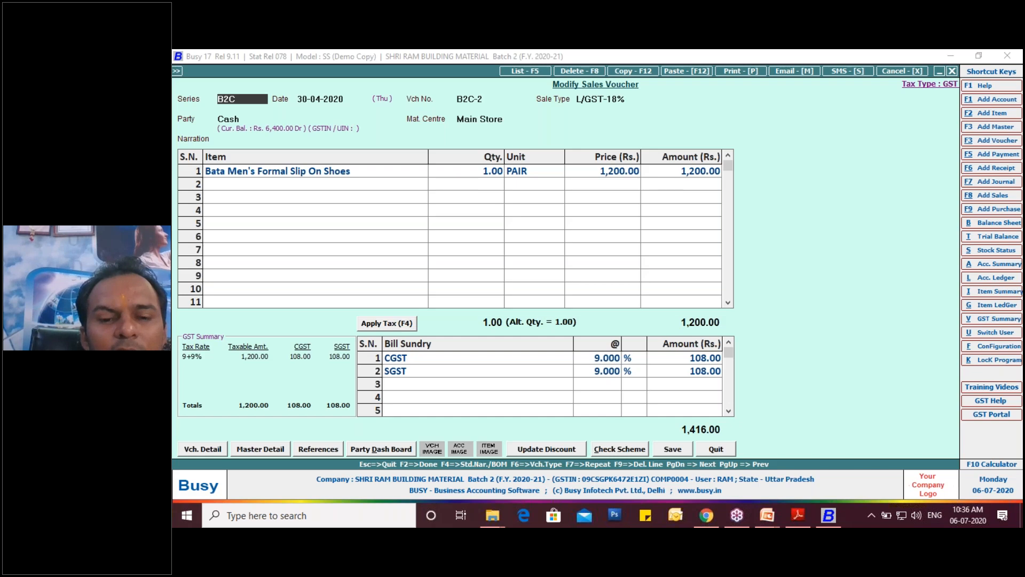
{"action": "left_click", "coordinate": [740, 71]}
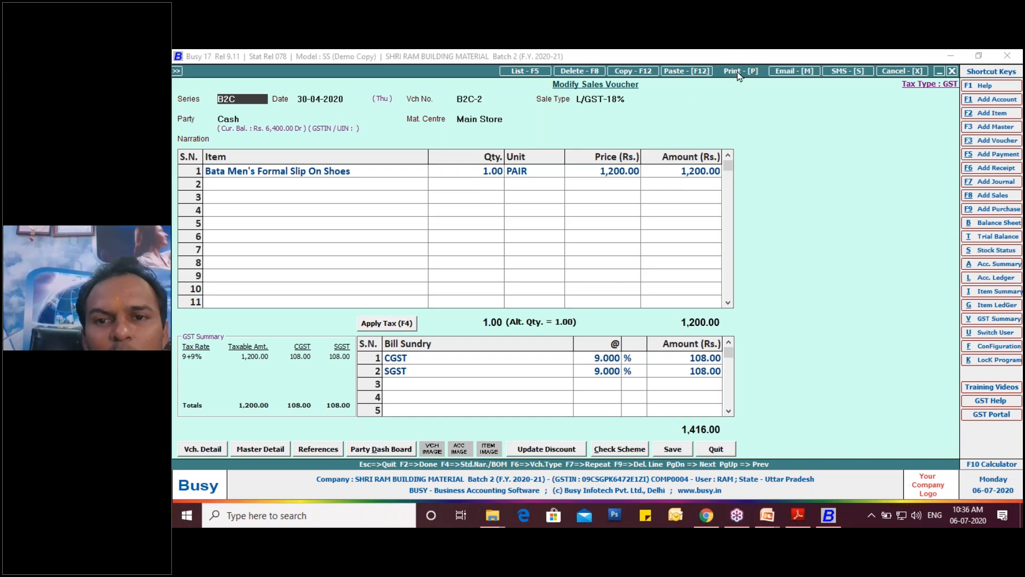
{"action": "left_click", "coordinate": [561, 292]}
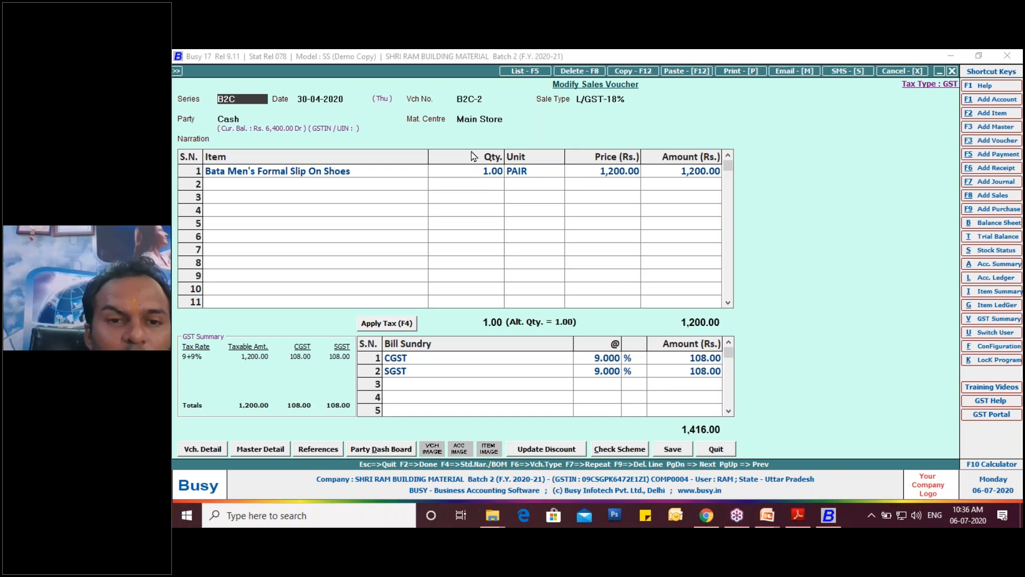
{"action": "key", "text": "alt+p"}
{"action": "left_click", "coordinate": [298, 167]}
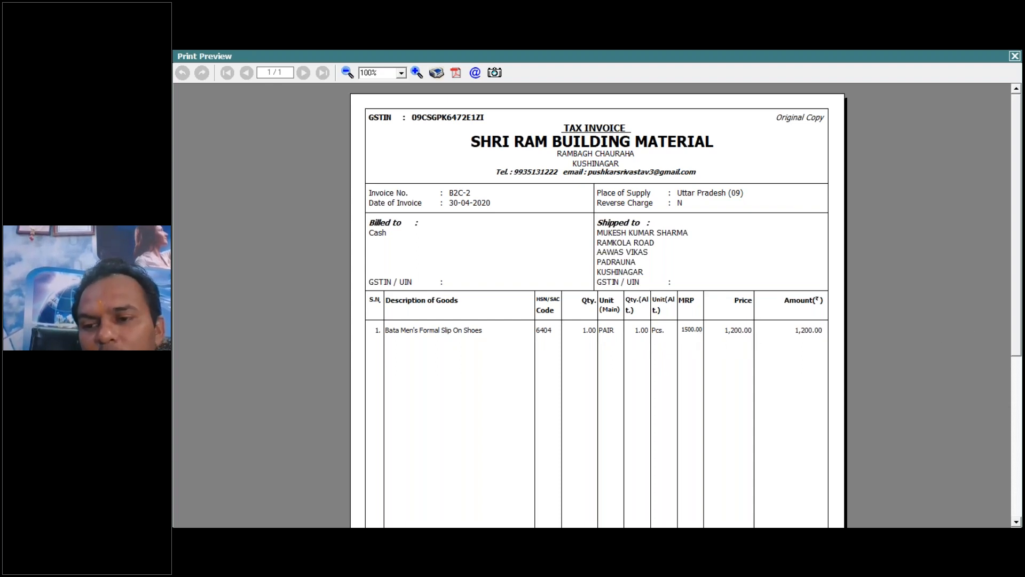
{"action": "left_click_drag", "start_coordinate": [1018, 312], "coordinate": [1020, 366]}
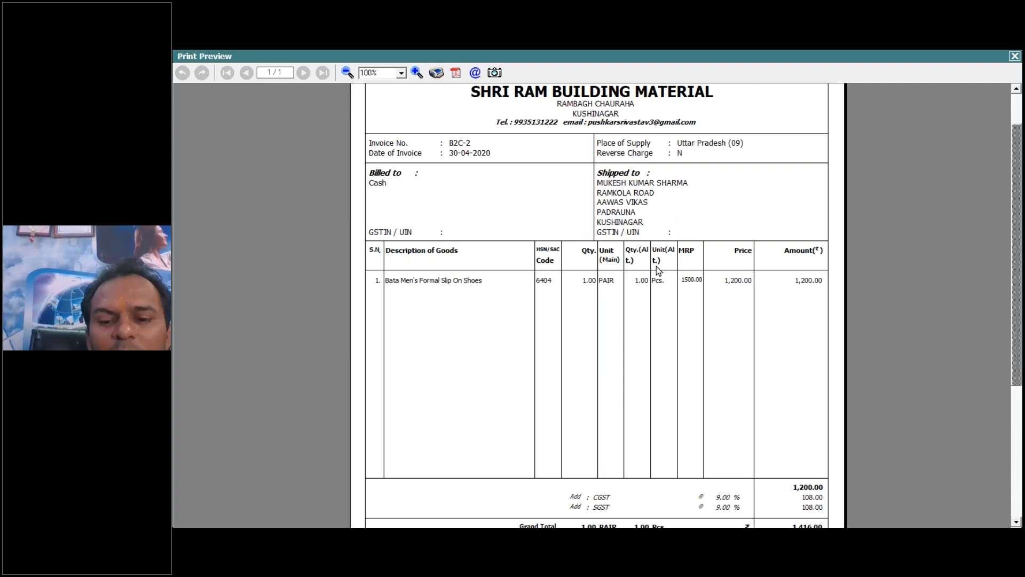
- Start saving the previewed invoice as a PDF, choosing the Sale Invoices folder inside Busy OJT as the destination
{"action": "left_click", "coordinate": [457, 75]}
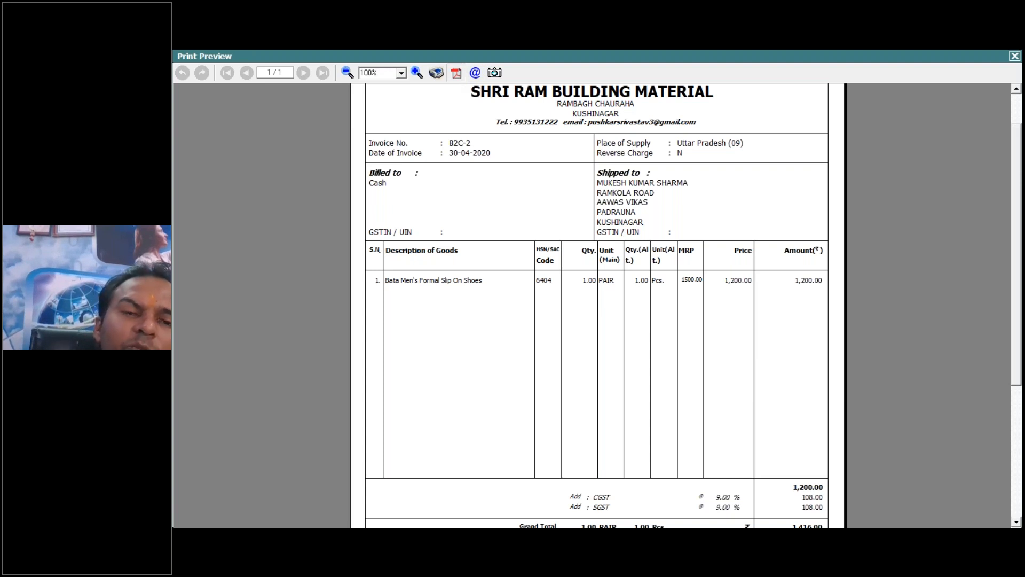
{"action": "left_click", "coordinate": [632, 182]}
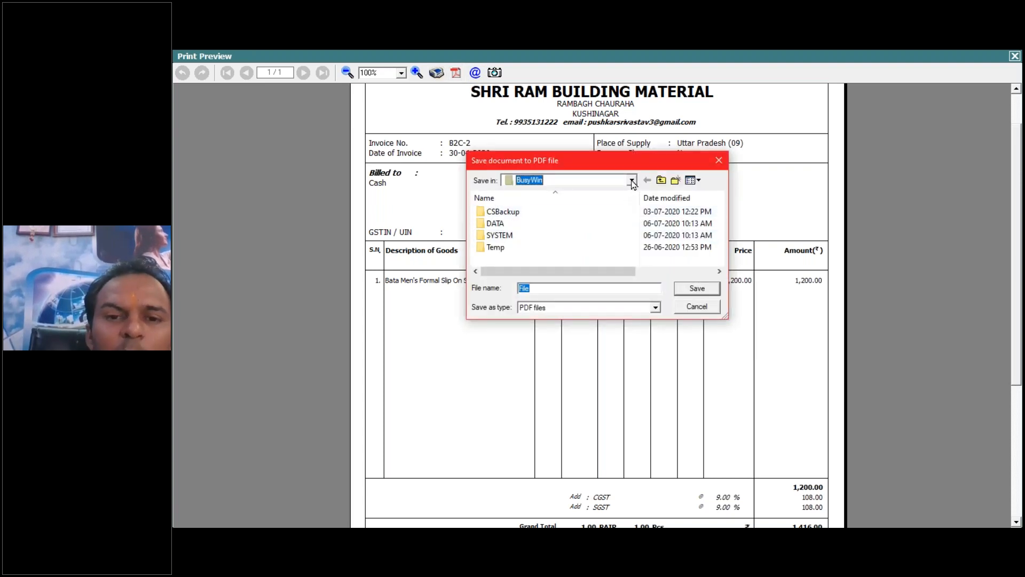
{"action": "left_click", "coordinate": [572, 220]}
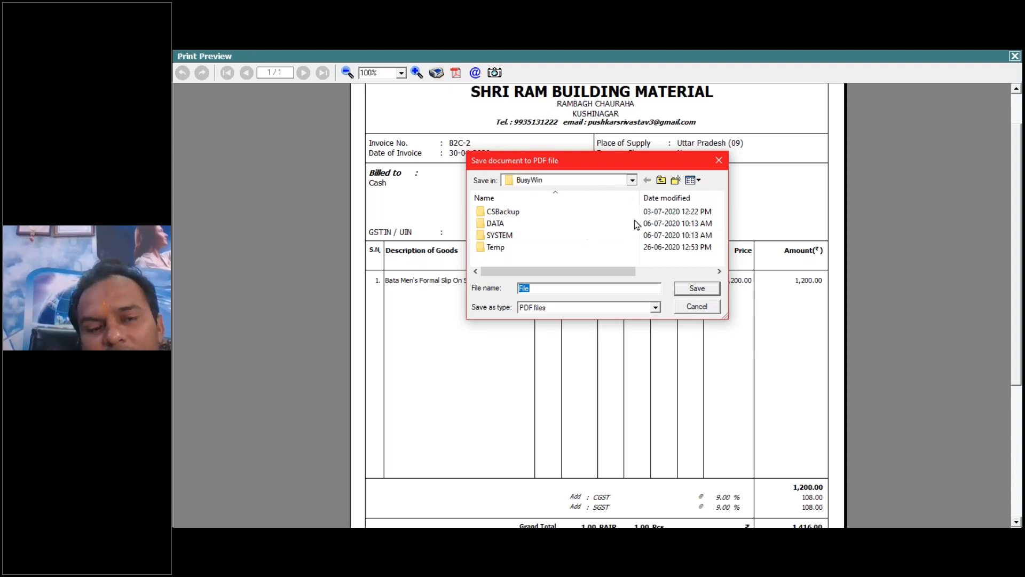
{"action": "left_click", "coordinate": [632, 180]}
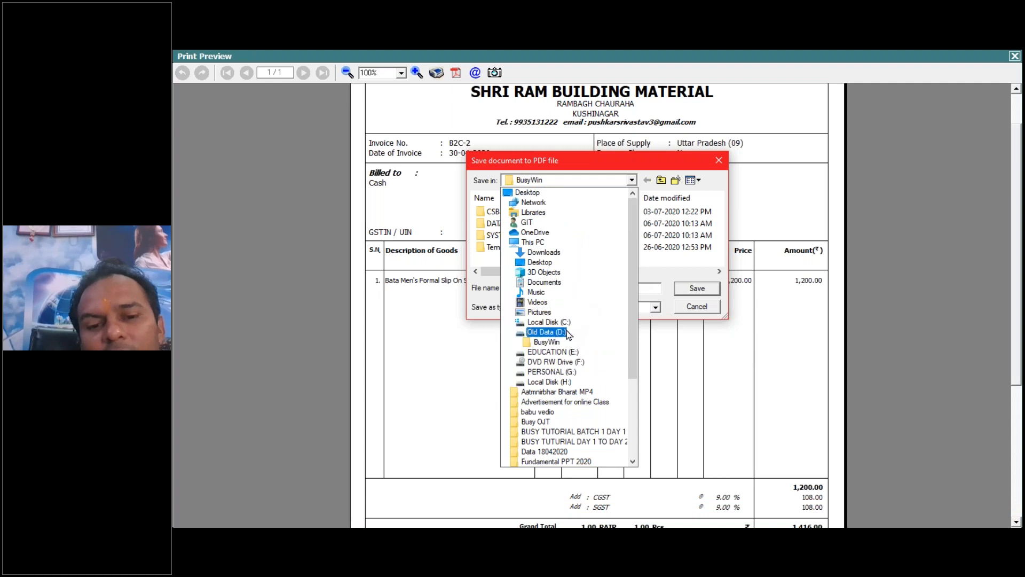
{"action": "scroll", "coordinate": [576, 375], "scroll_direction": "down", "scroll_amount": 3}
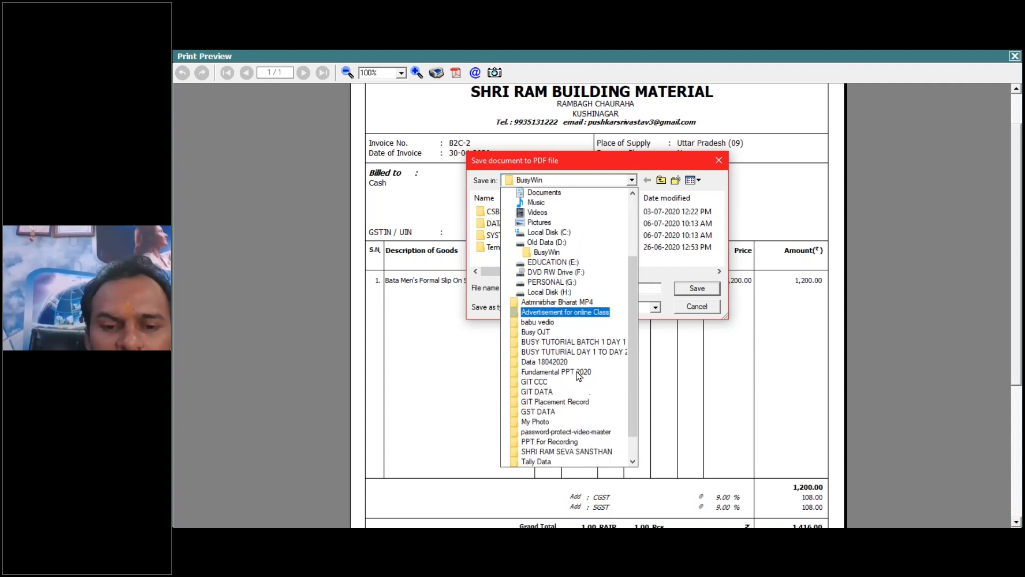
{"action": "scroll", "coordinate": [582, 406], "scroll_direction": "down", "scroll_amount": 1}
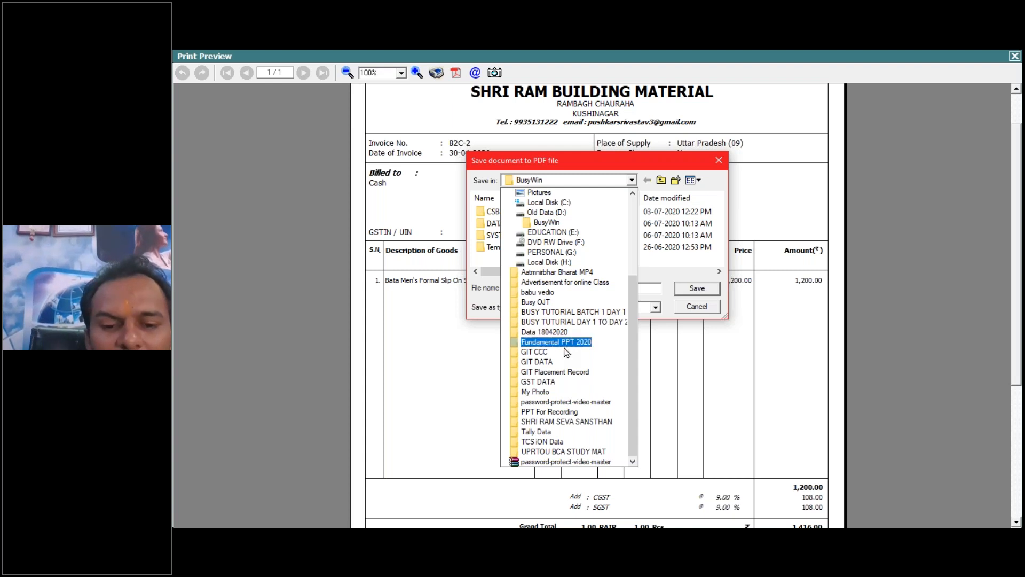
{"action": "scroll", "coordinate": [630, 406], "scroll_direction": "up", "scroll_amount": 1}
{"action": "left_click_drag", "start_coordinate": [630, 413], "coordinate": [633, 431]}
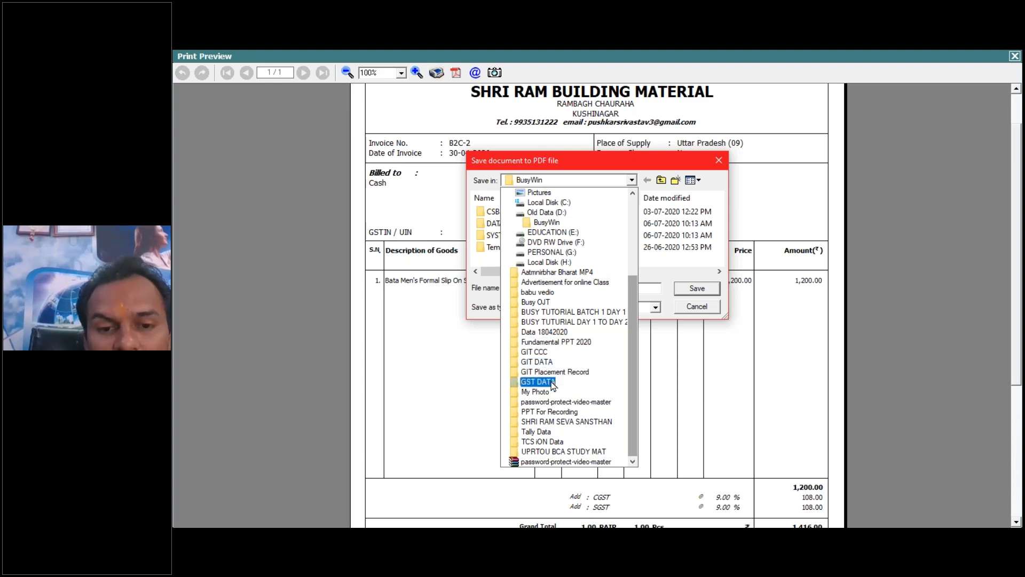
{"action": "left_click", "coordinate": [538, 302]}
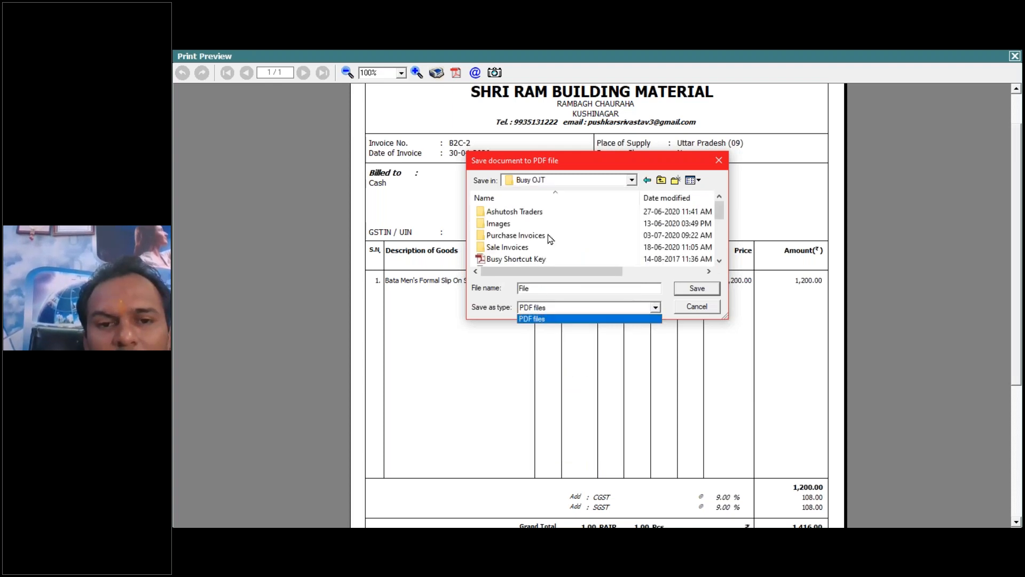
{"action": "left_click", "coordinate": [498, 250]}
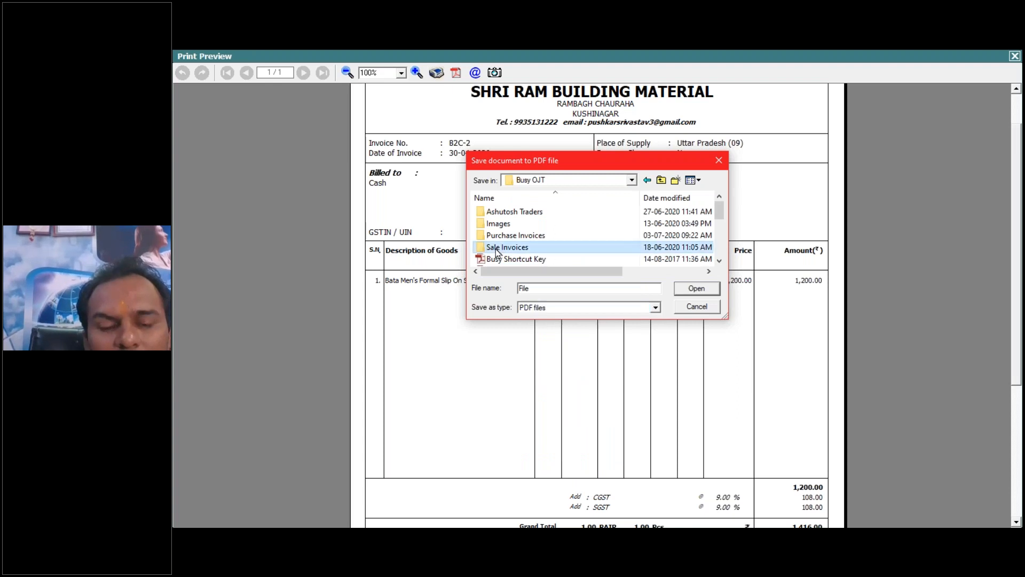
{"action": "double_click", "coordinate": [497, 249]}
- Name the PDF "Sales 5 Parameter wise Detail" and save it
{"action": "double_click", "coordinate": [532, 288]}
{"action": "type", "text": "Sa"}
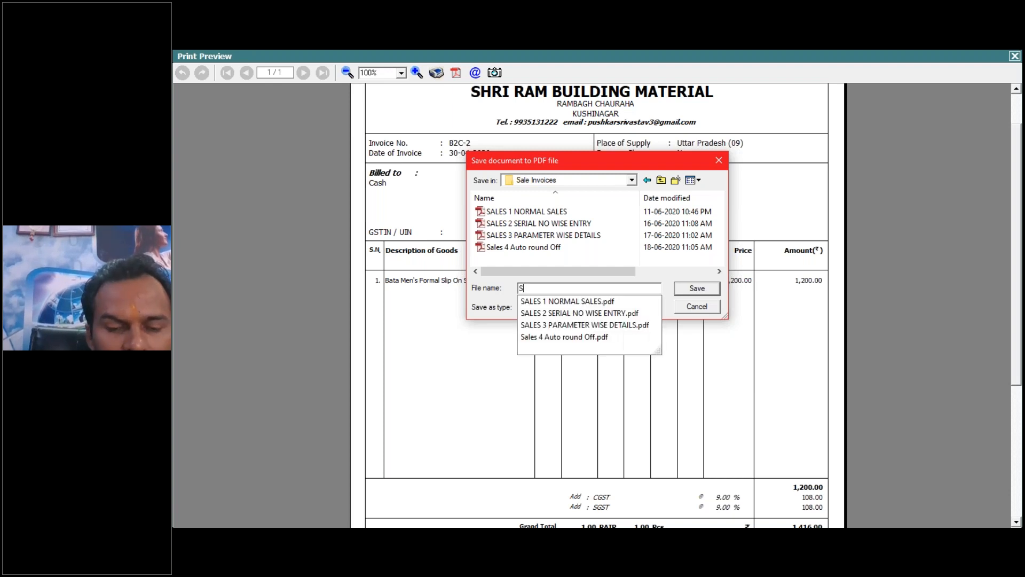
{"action": "type", "text": "les "}
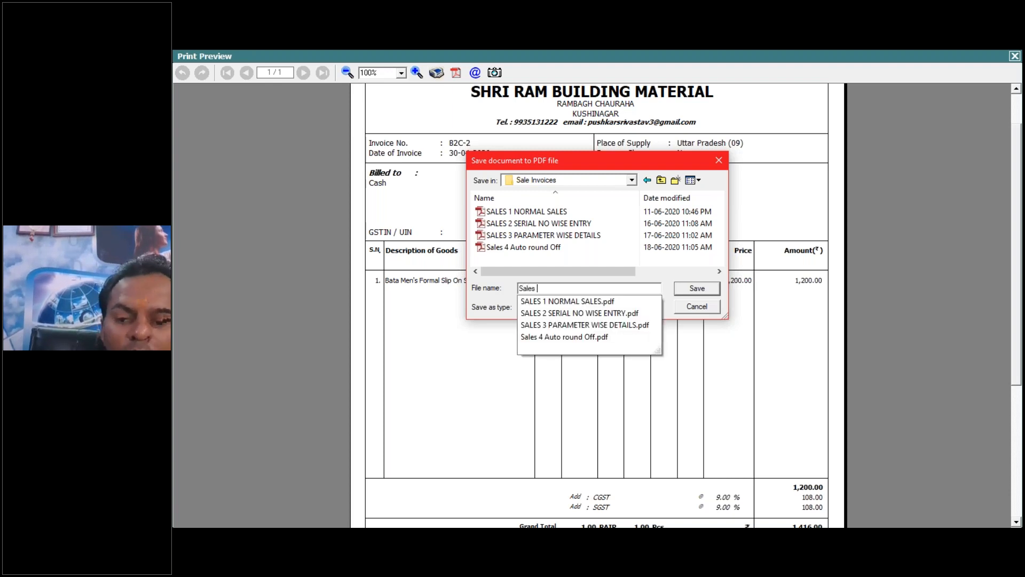
{"action": "type", "text": "5 Param"}
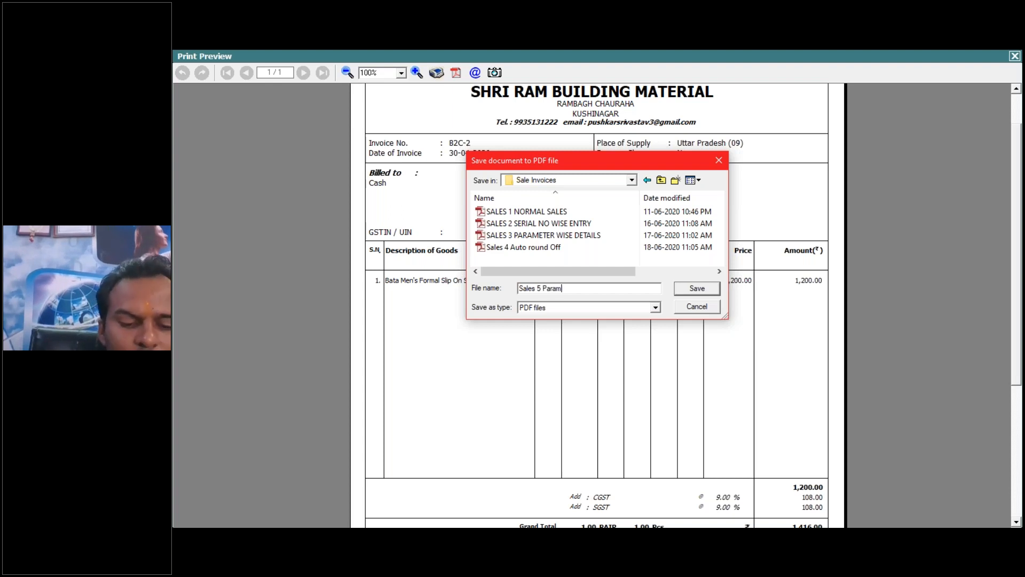
{"action": "type", "text": "eter wis"}
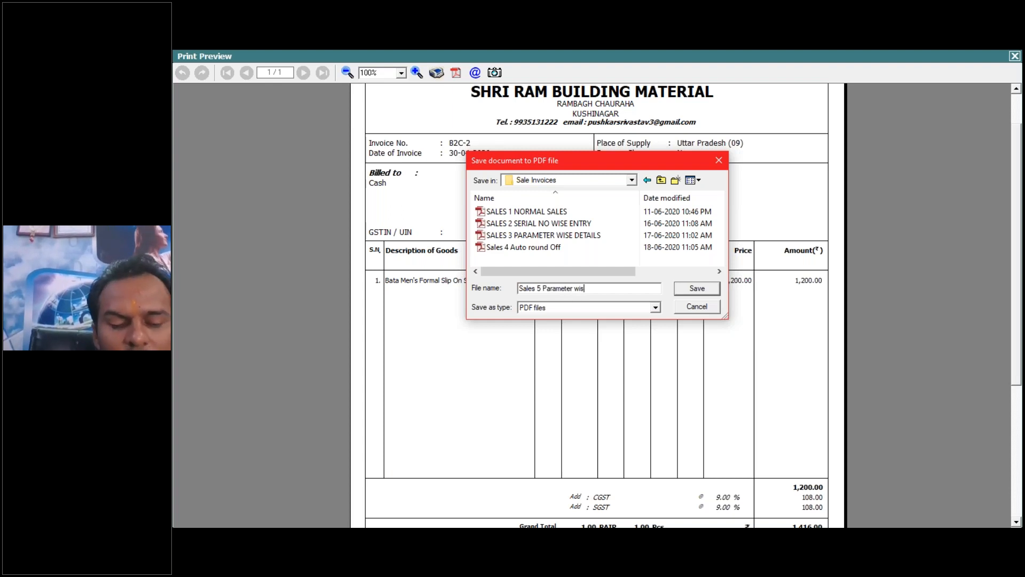
{"action": "type", "text": "e Detail"}
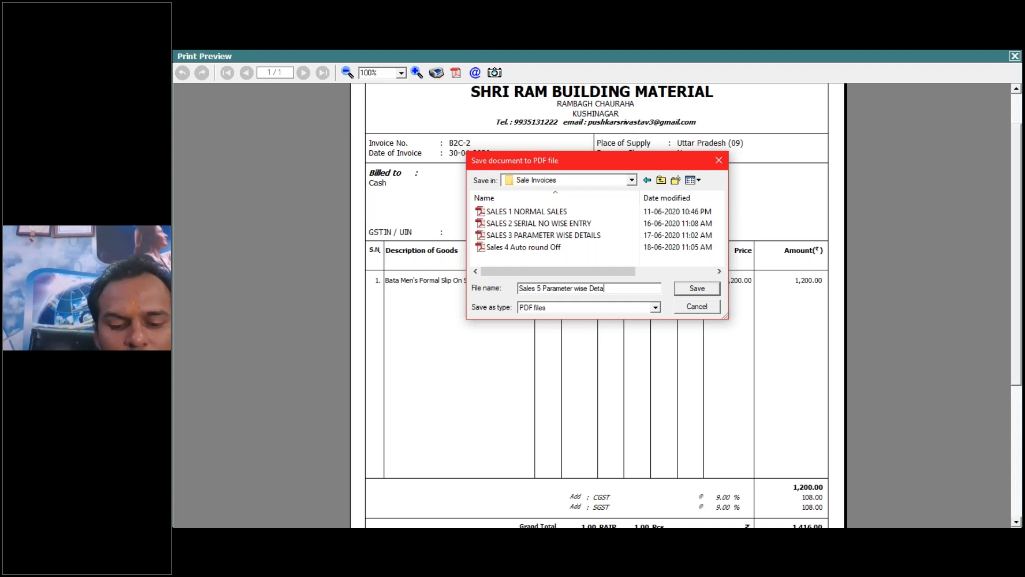
{"action": "left_click", "coordinate": [687, 293]}
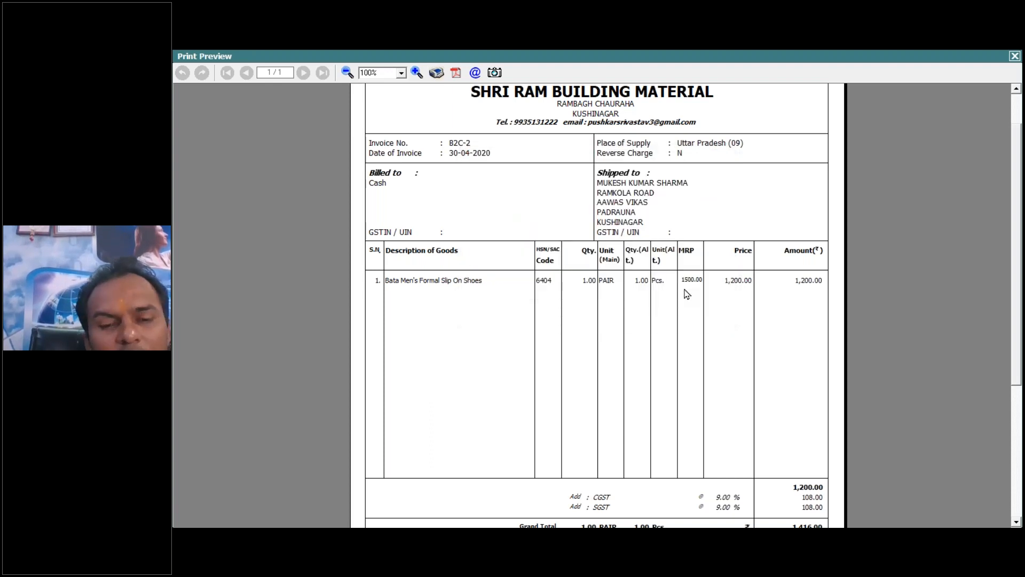
- Leave the print preview, save the sales voucher and close the Stock Ledger report
{"action": "key", "text": "Escape"}
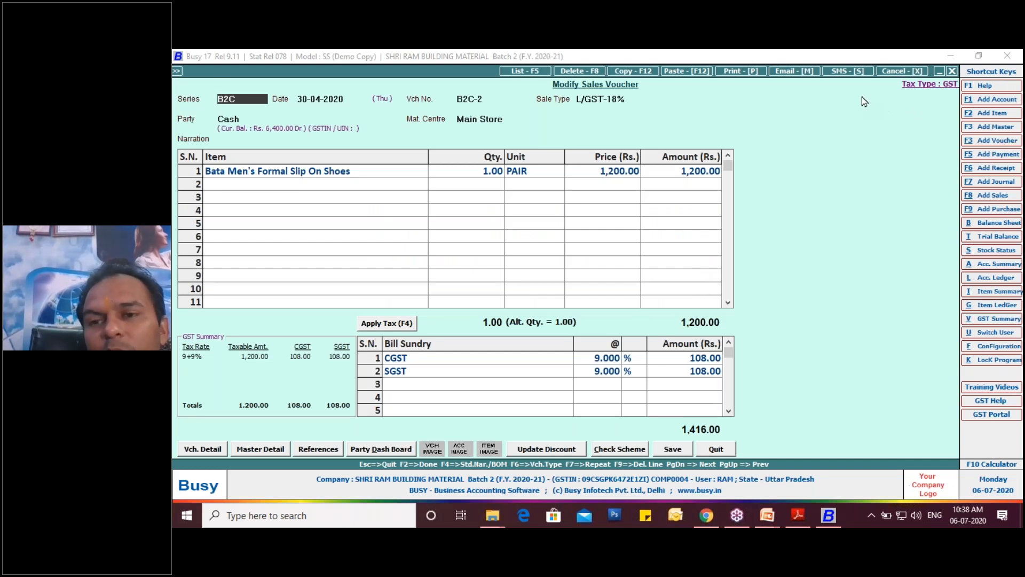
{"action": "left_click", "coordinate": [676, 455]}
{"action": "left_click", "coordinate": [672, 308]}
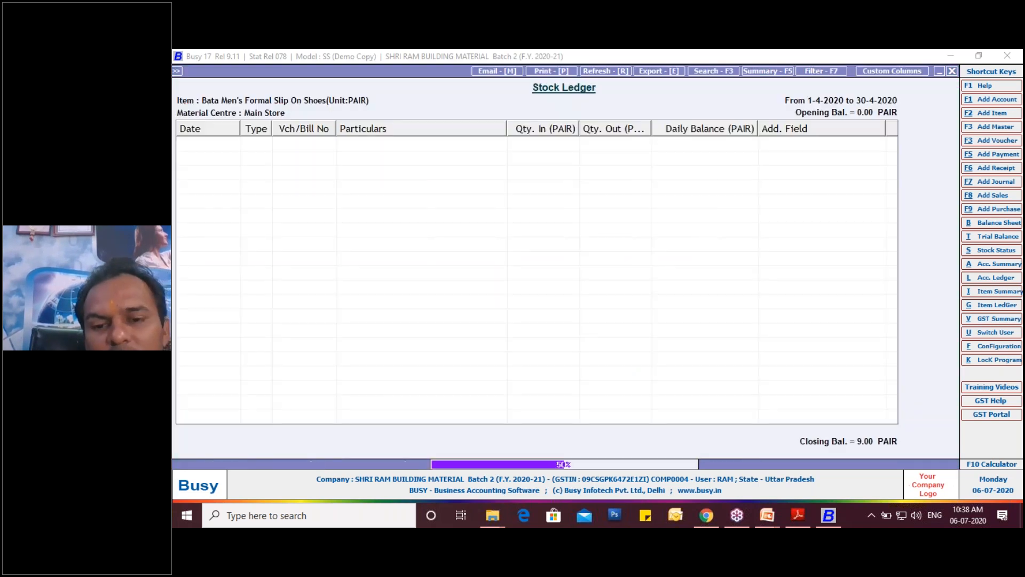
{"action": "key", "text": "Escape"}
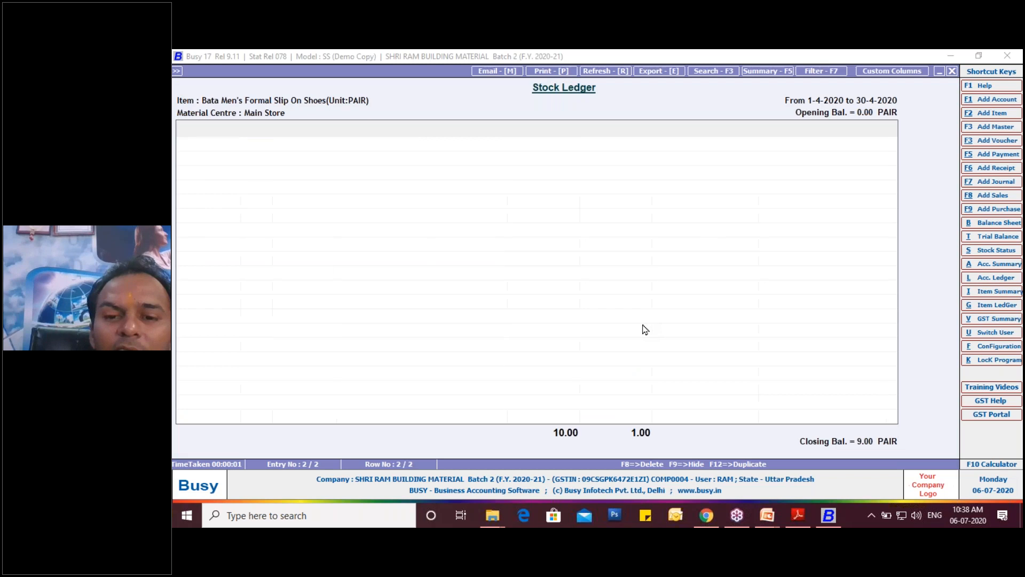
{"action": "key", "text": "Escape"}
{"action": "key", "text": "Escape"}
- Close the company and run a normal backup of all its financial years to E:\Busy Backup\Mon
{"action": "left_click", "coordinate": [634, 308]}
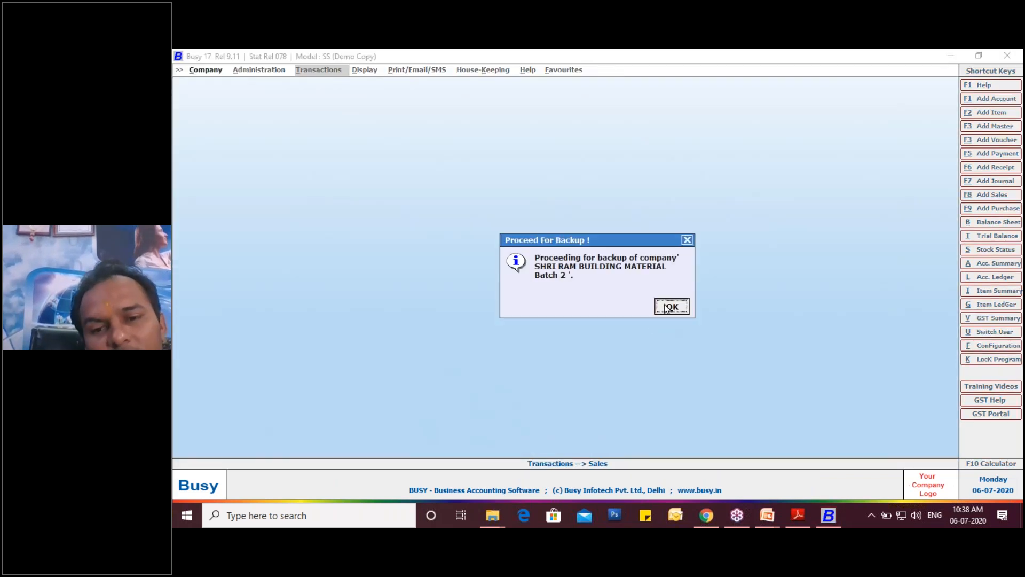
{"action": "left_click", "coordinate": [668, 307]}
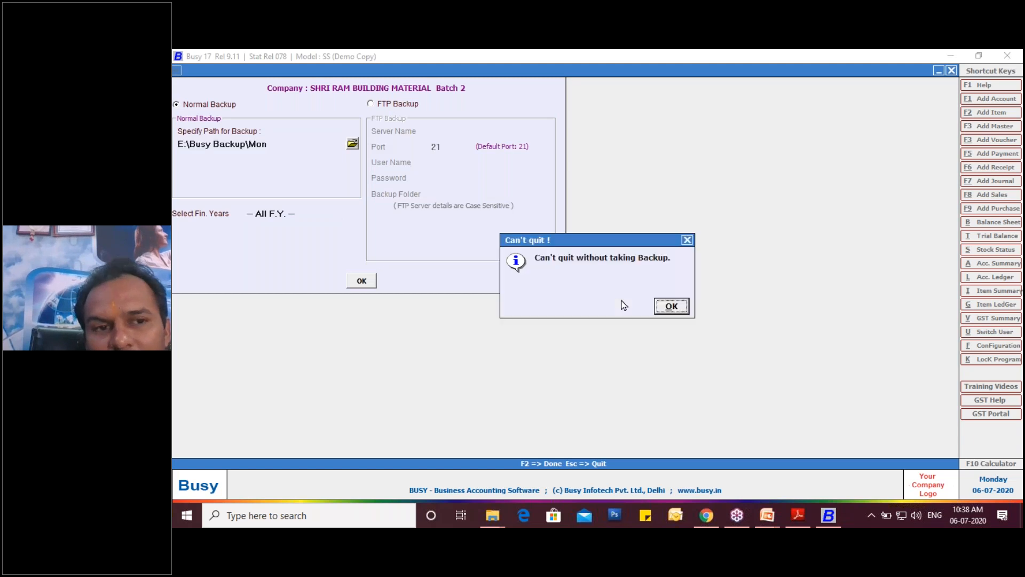
{"action": "left_click", "coordinate": [373, 282]}
{"action": "left_click", "coordinate": [661, 314]}
{"action": "left_click", "coordinate": [354, 287]}
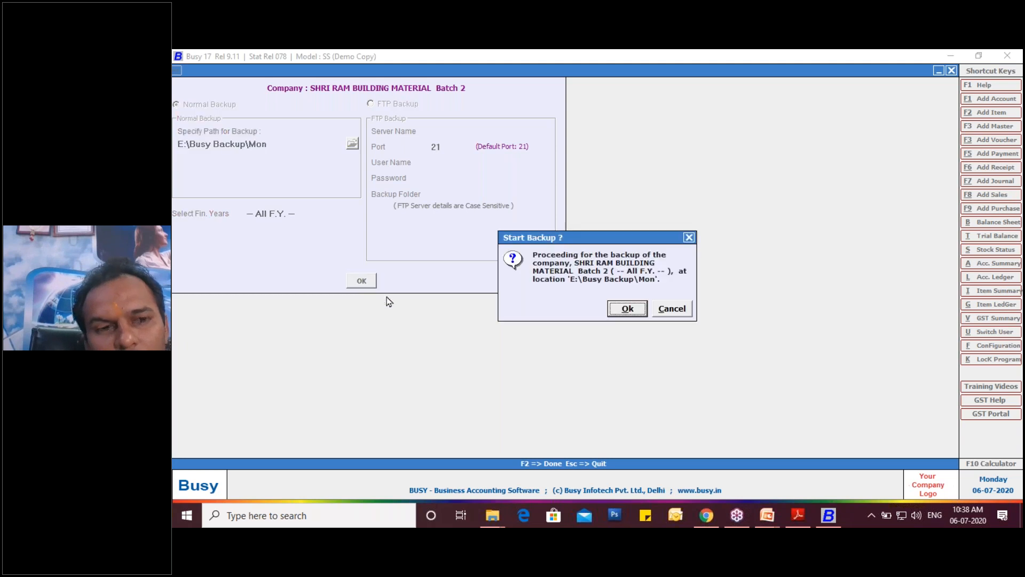
{"action": "left_click", "coordinate": [614, 310]}
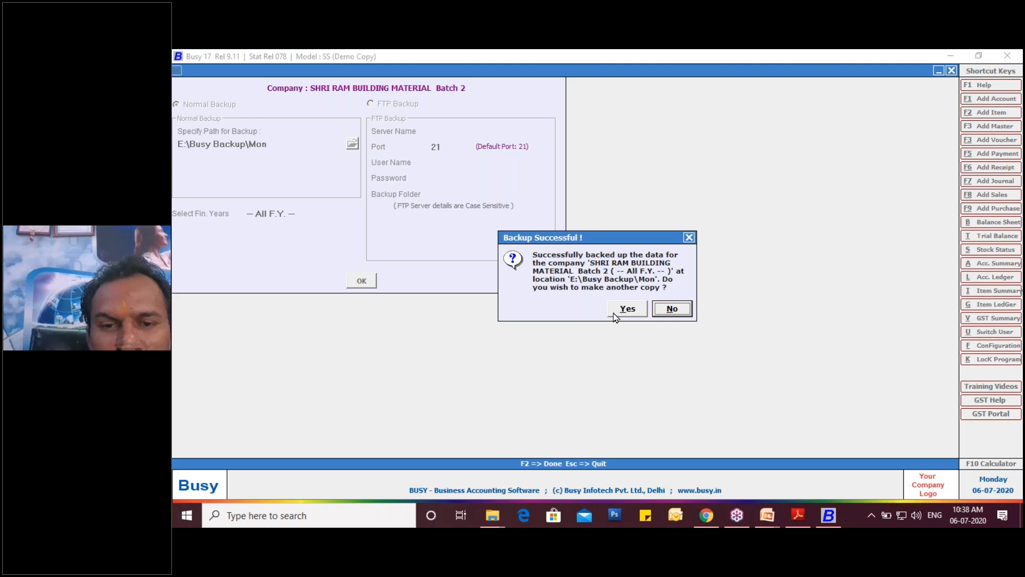
- Leave the backup form without making another copy and exit Busy
{"action": "left_click", "coordinate": [620, 310]}
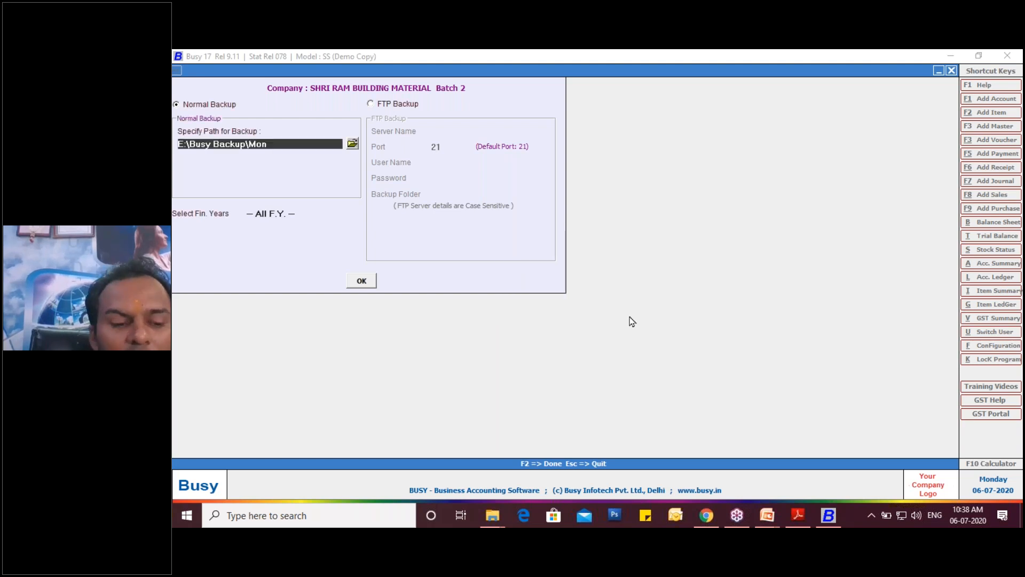
{"action": "key", "text": "Escape"}
{"action": "key", "text": "Escape"}
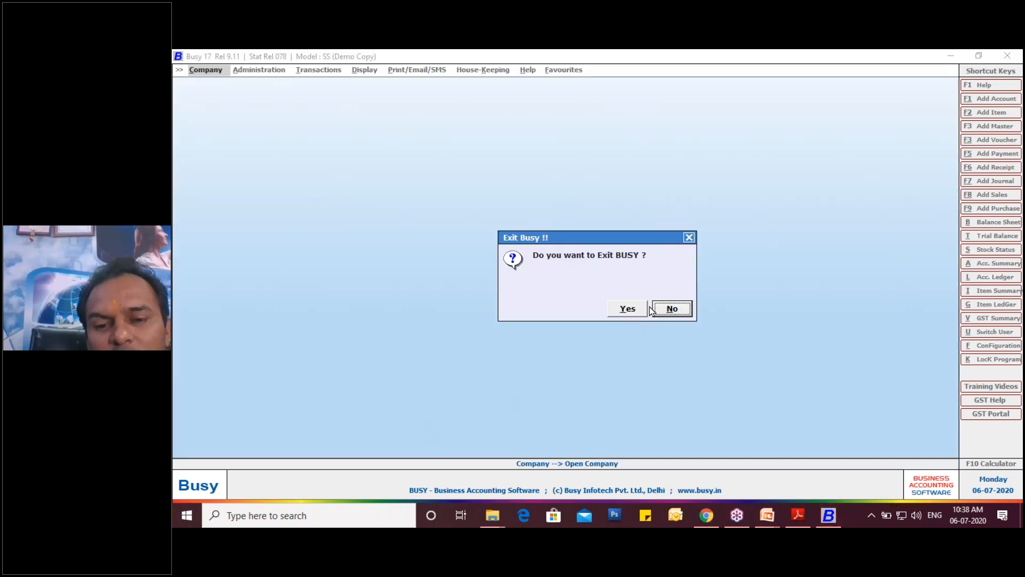
{"action": "left_click", "coordinate": [629, 309]}
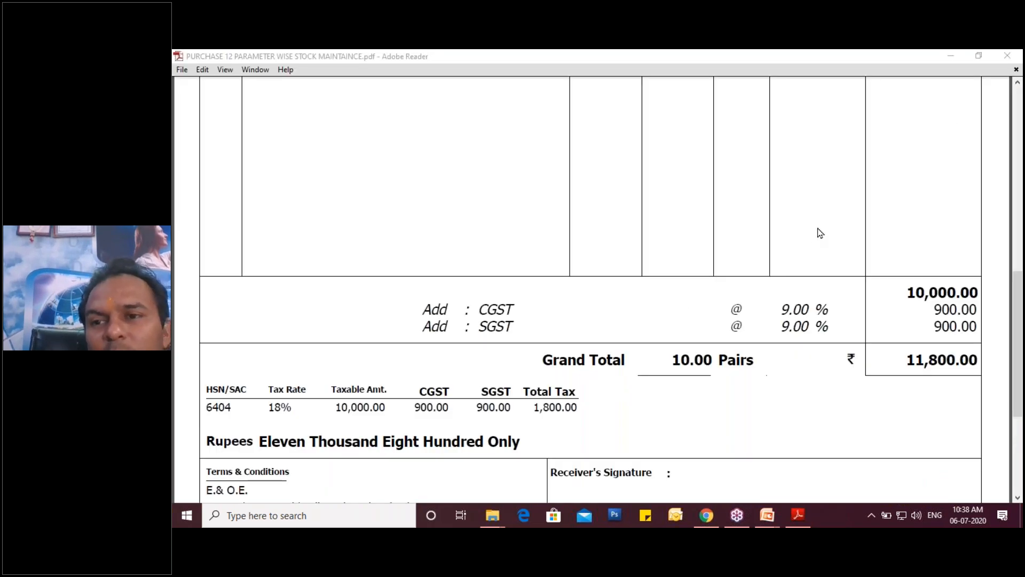
- Close the purchase invoice PDF in Adobe Reader and save the BUSY 1 PPT FOR RECORDING presentation in PowerPoint
{"action": "left_click", "coordinate": [1006, 59]}
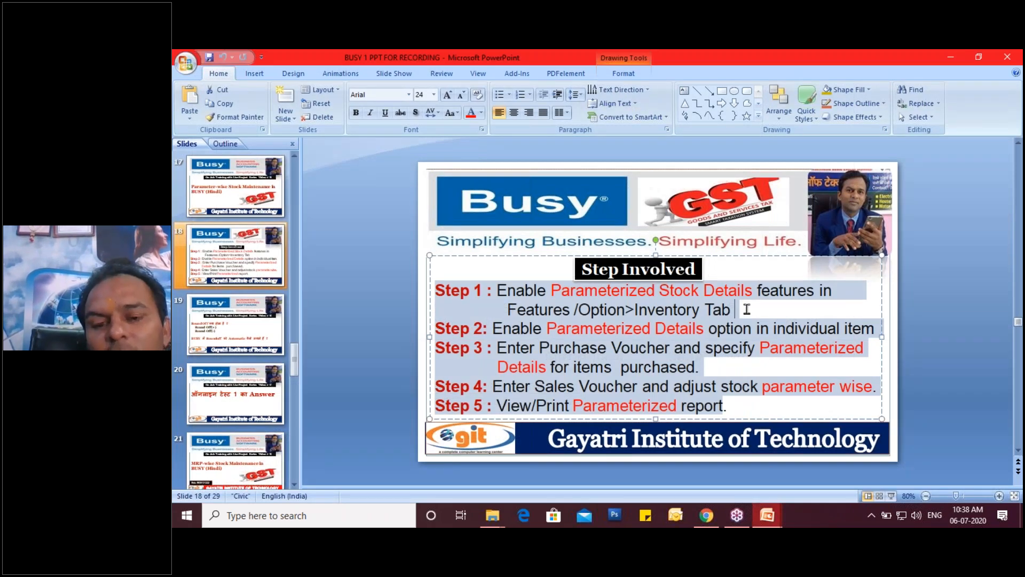
{"action": "left_click", "coordinate": [746, 310]}
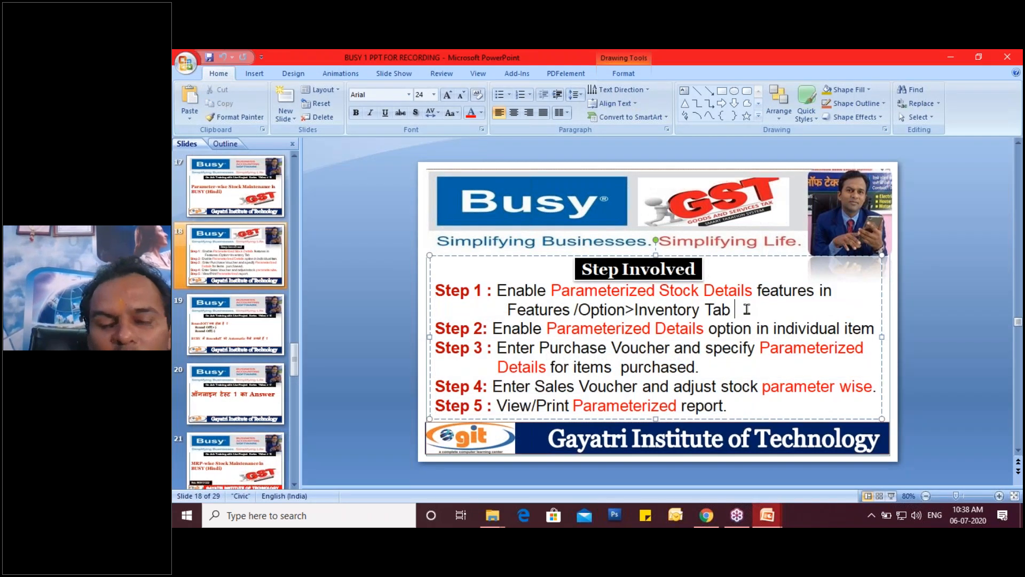
{"action": "left_click", "coordinate": [209, 57]}
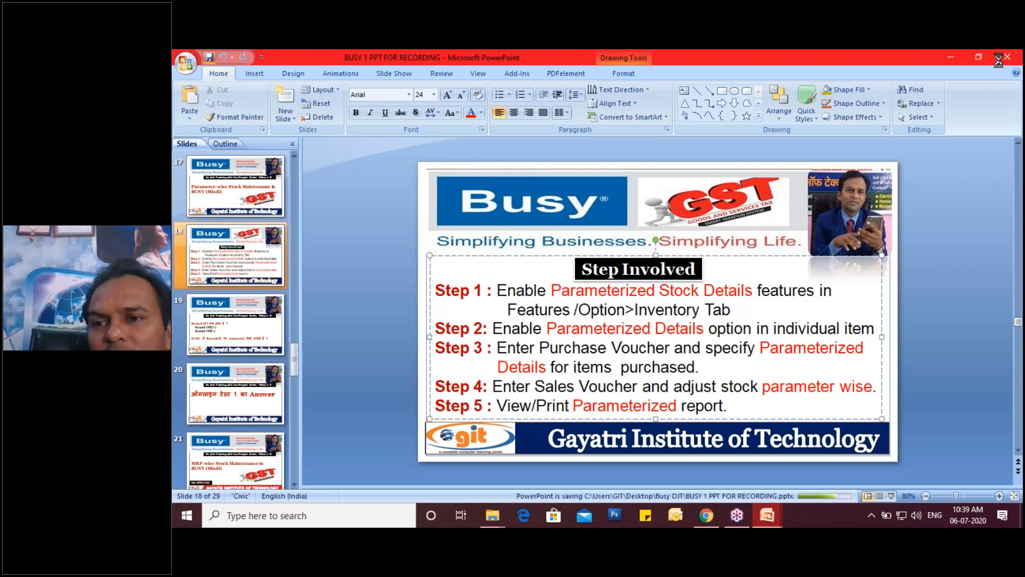